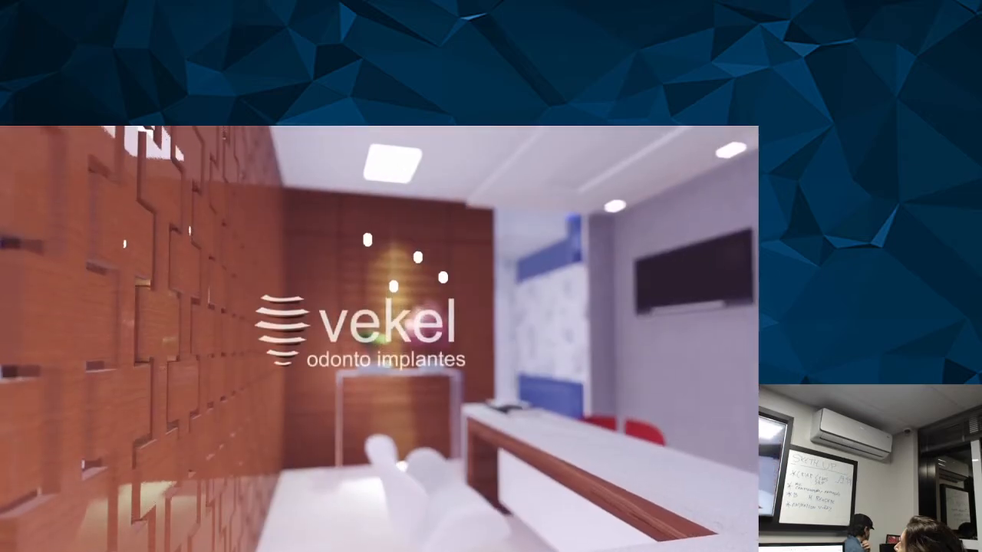
Exit full-screen playback of the clinic presentation video and close the video player.
mouse_move(648, 208)
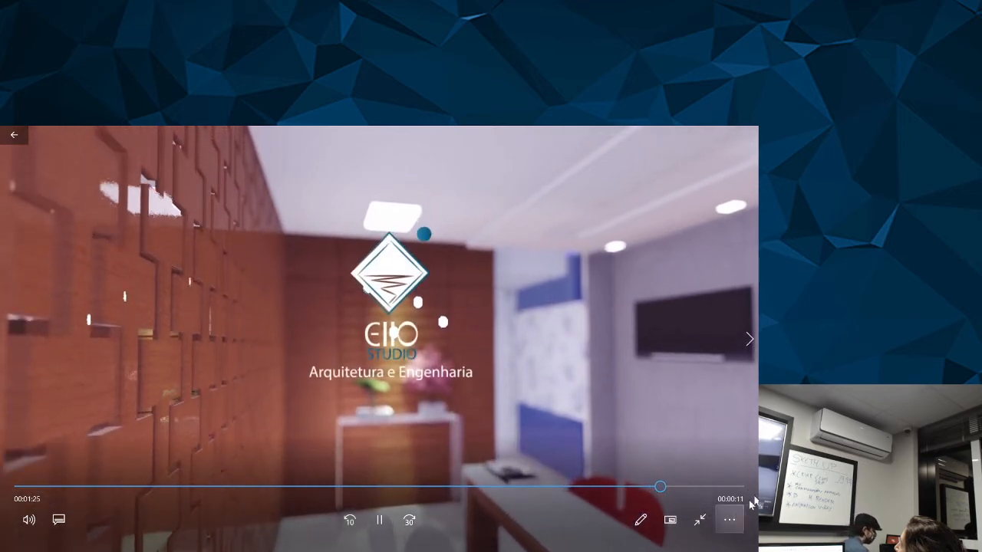
click(701, 521)
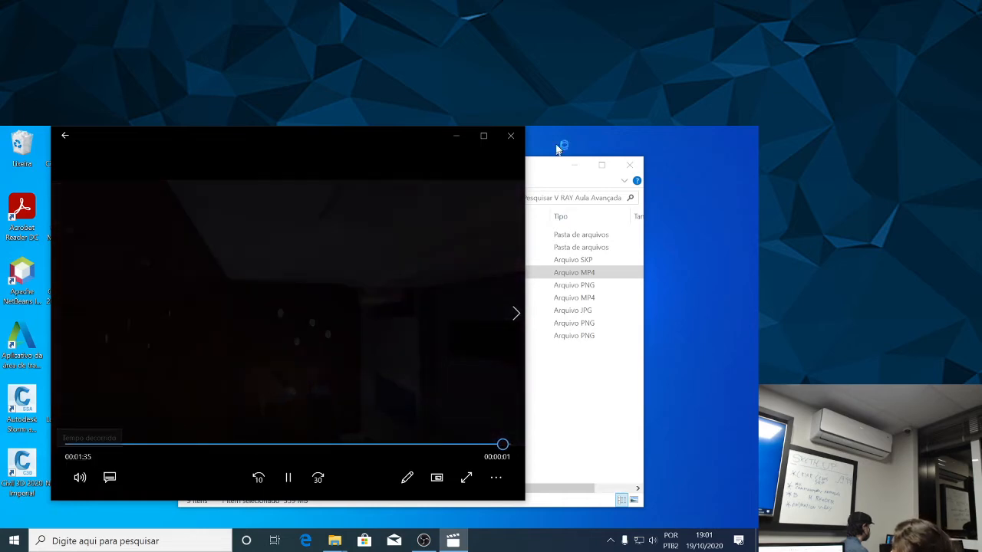
click(510, 136)
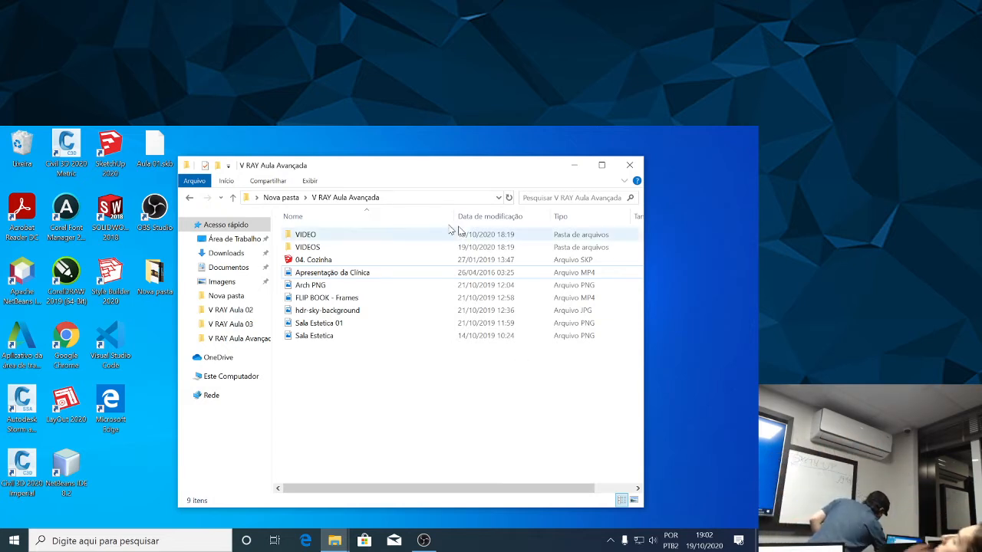
Open the VIDEO folder and examine the rendered frame sequence through to the last frame, V_00272.
click(323, 237)
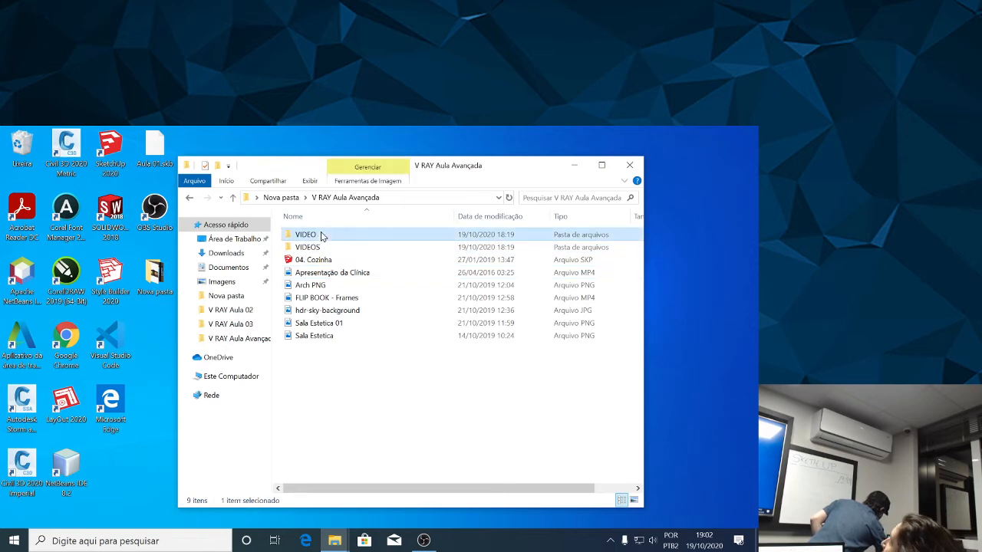
double_click(321, 236)
scroll(384, 272, down, 10)
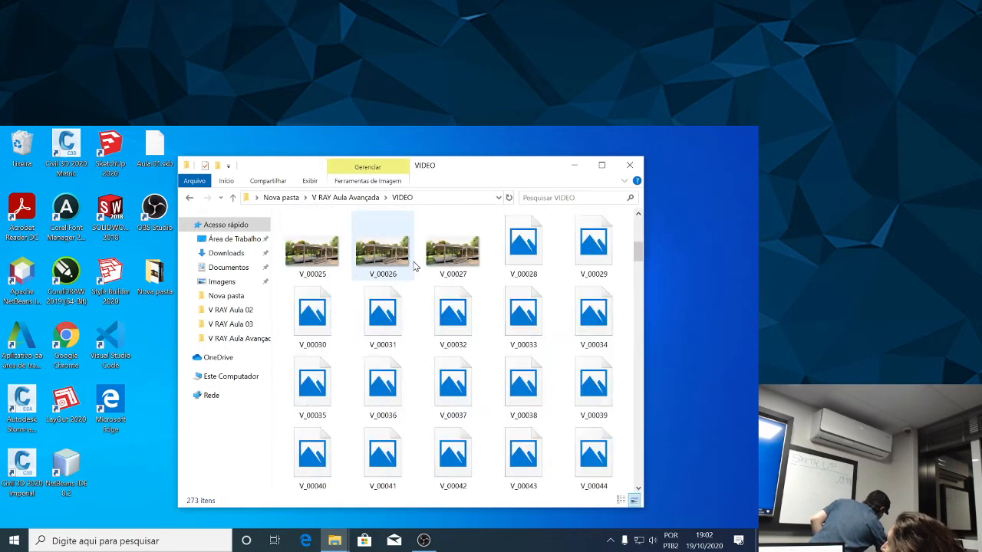
scroll(421, 280, down, 20)
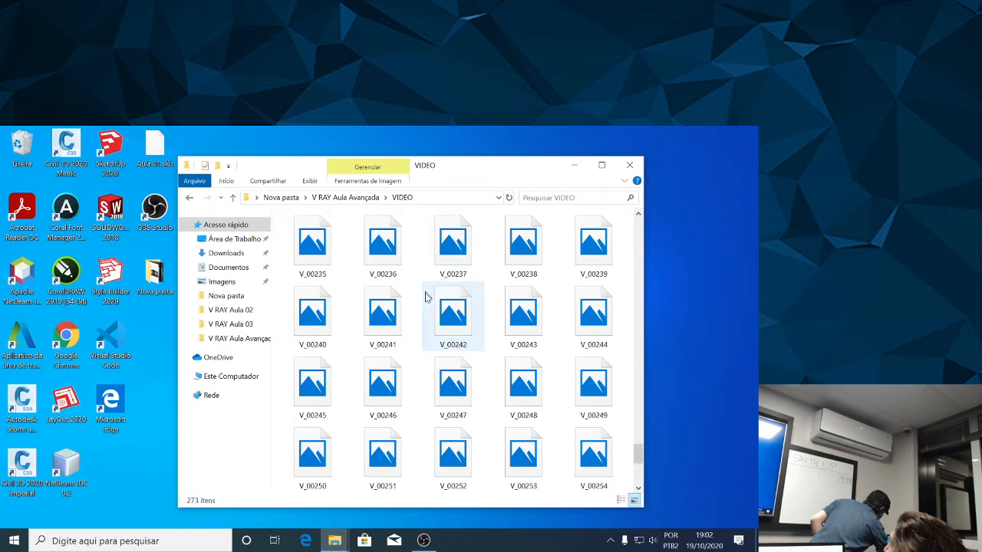
scroll(431, 305, up, 20)
scroll(497, 338, down, 20)
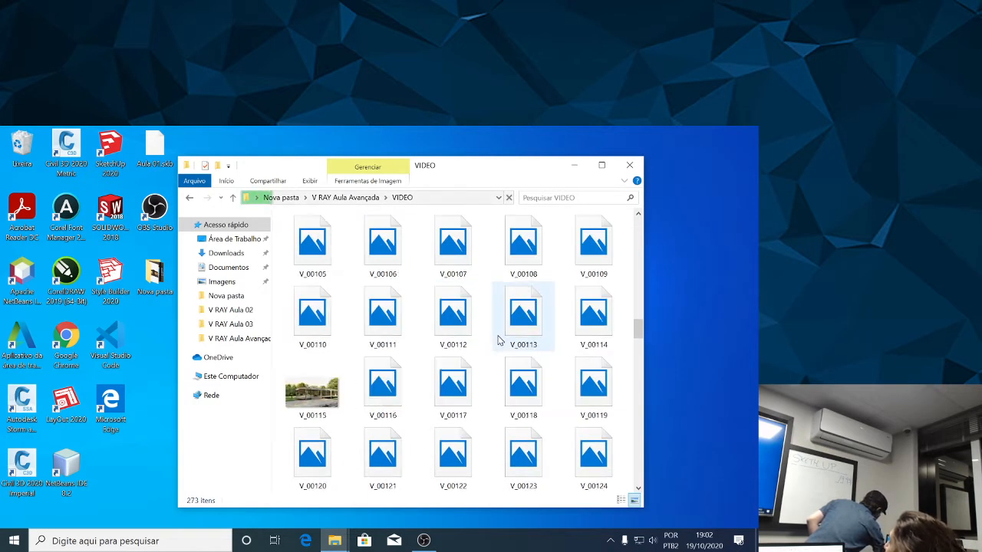
scroll(505, 347, down, 18)
click(459, 456)
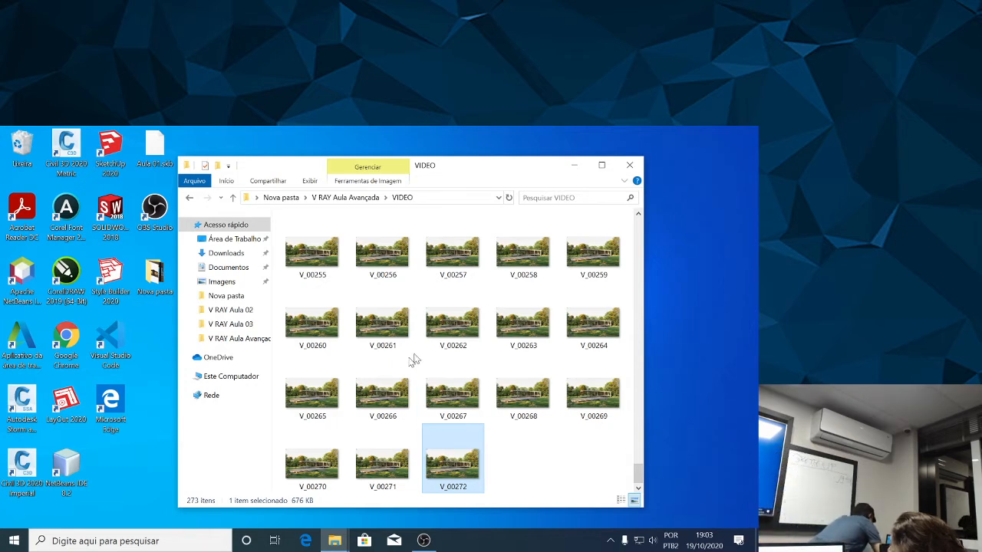
Switch to OBS Studio to check the recording, and minimize it again.
click(424, 540)
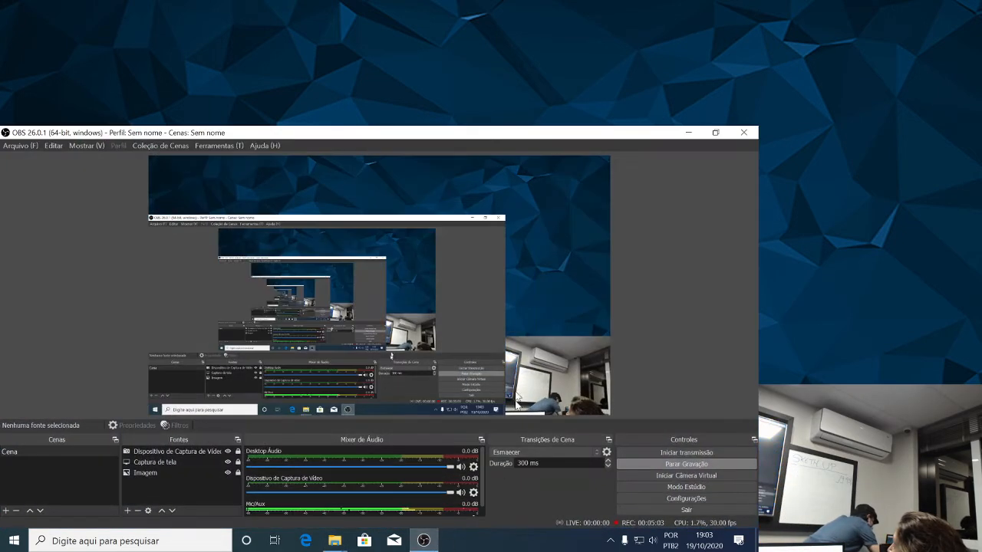
click(689, 133)
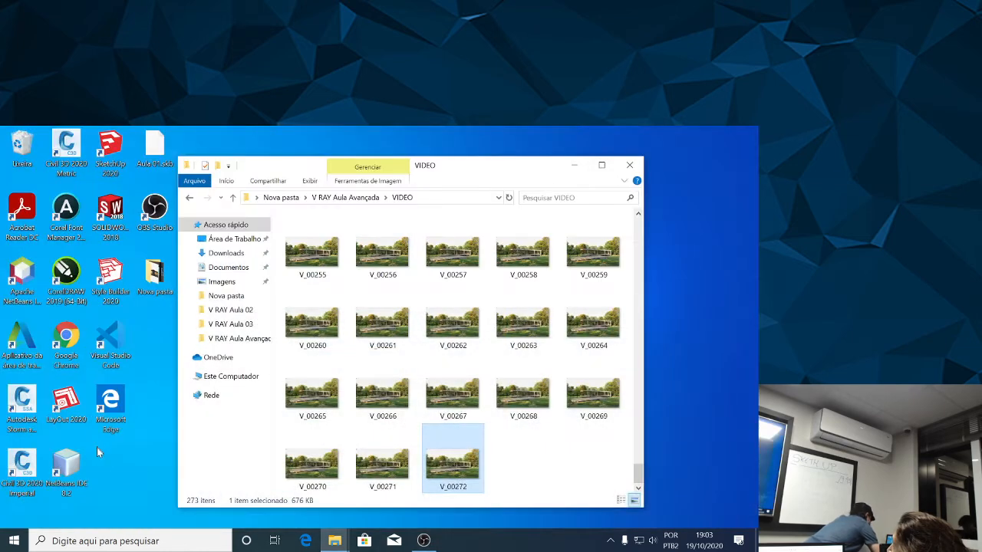
Search Windows for "movie maker" among apps and documents, extend the search to File Explorer, and close the results window.
click(100, 541)
text(movie)
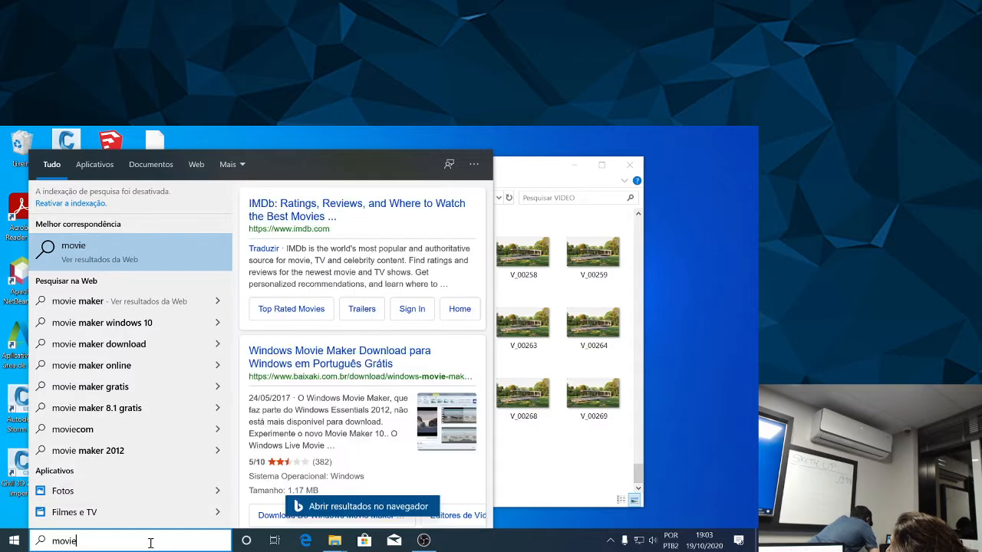
text( maker)
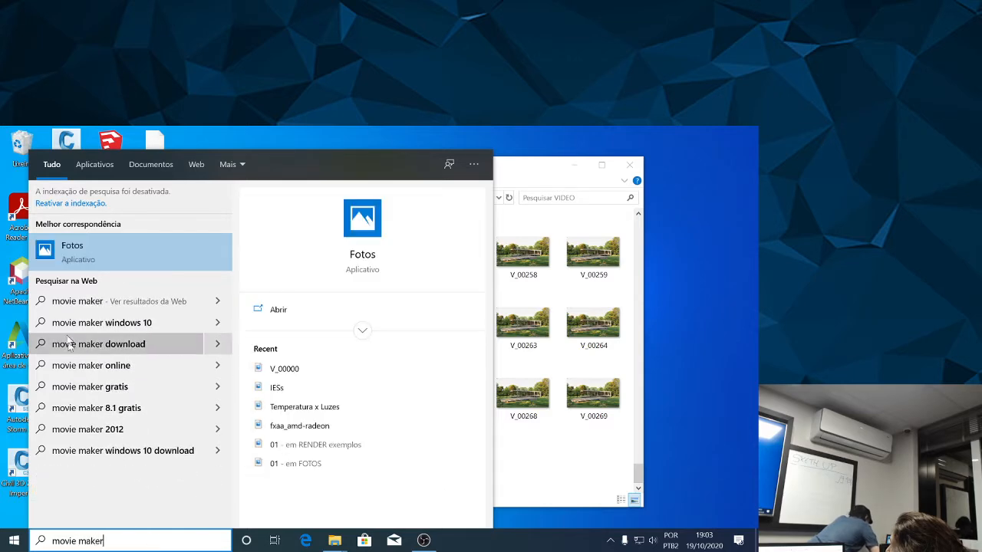
click(85, 164)
click(146, 166)
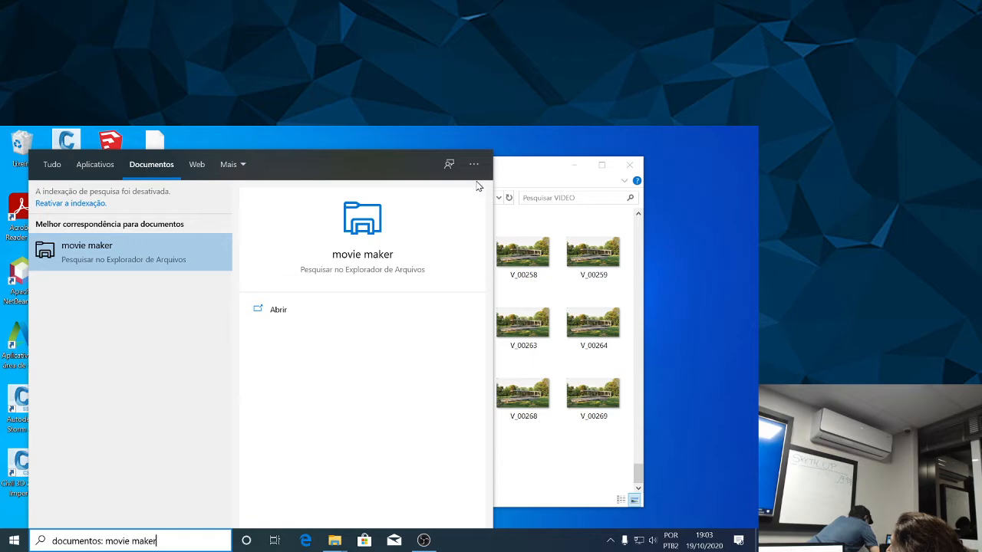
click(281, 315)
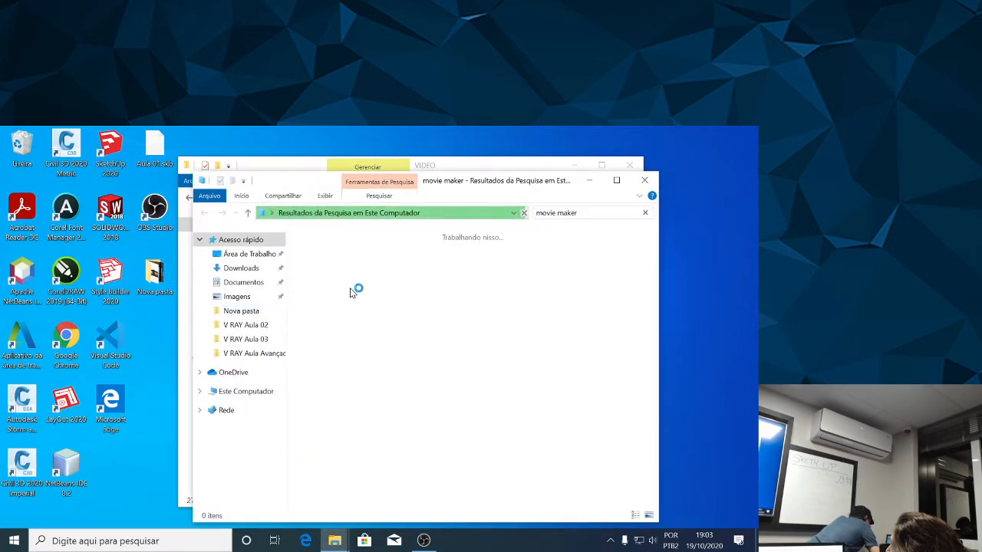
click(647, 186)
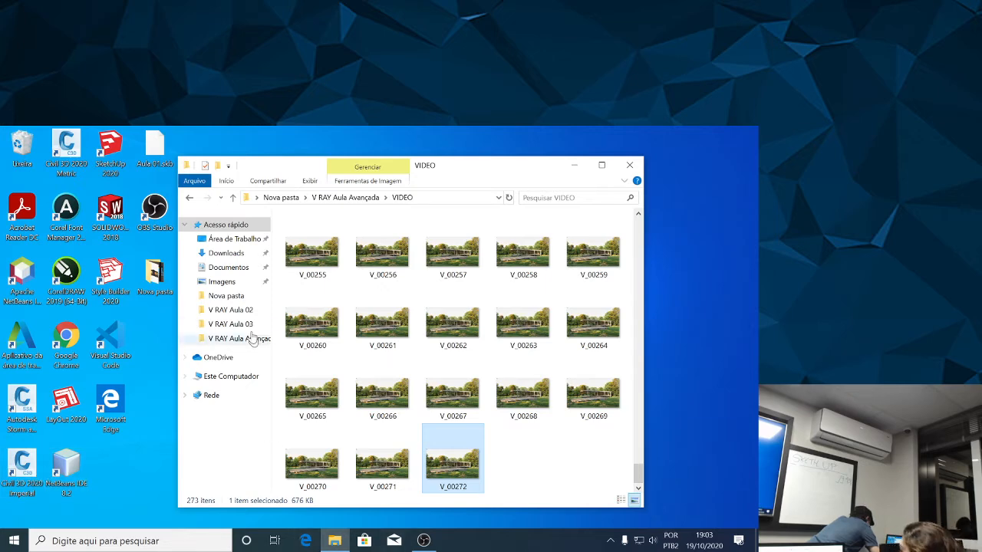
Search Disco Local (C:) for "movie maker", and shorten the search term to "movie".
click(246, 379)
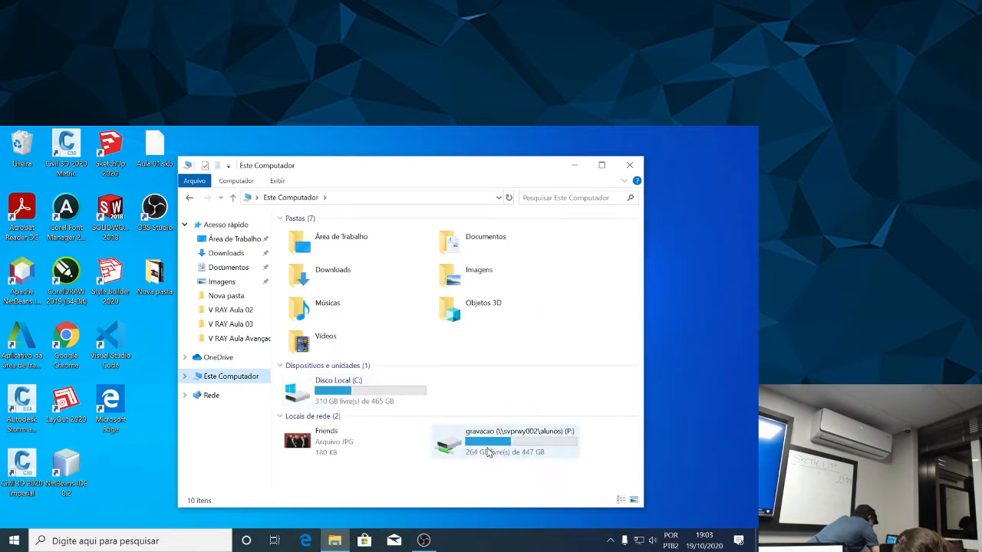
double_click(356, 396)
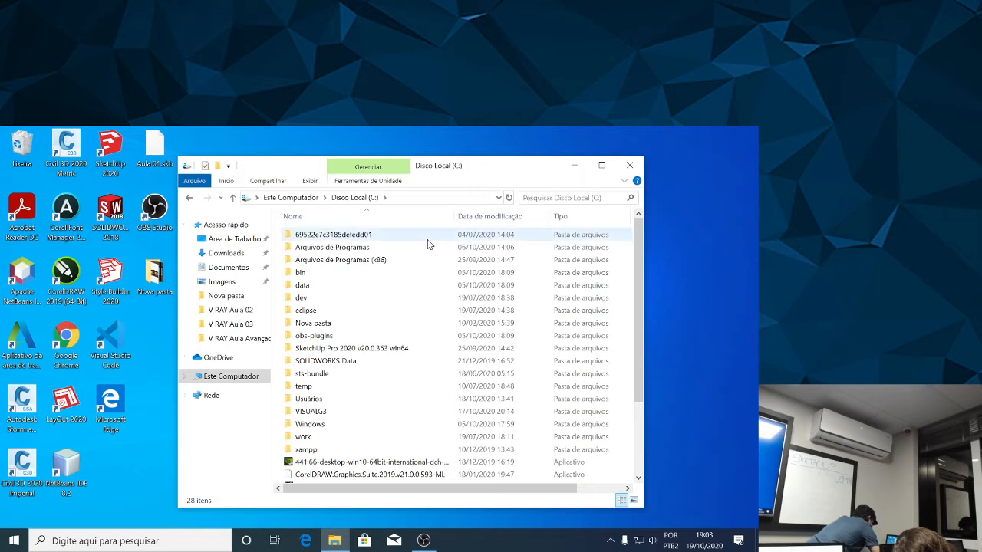
click(592, 198)
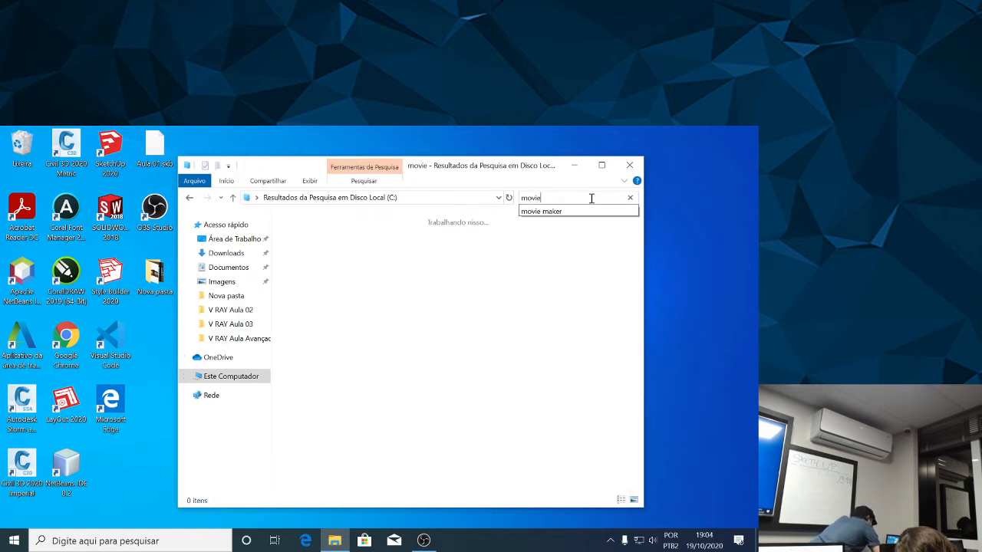
click(600, 210)
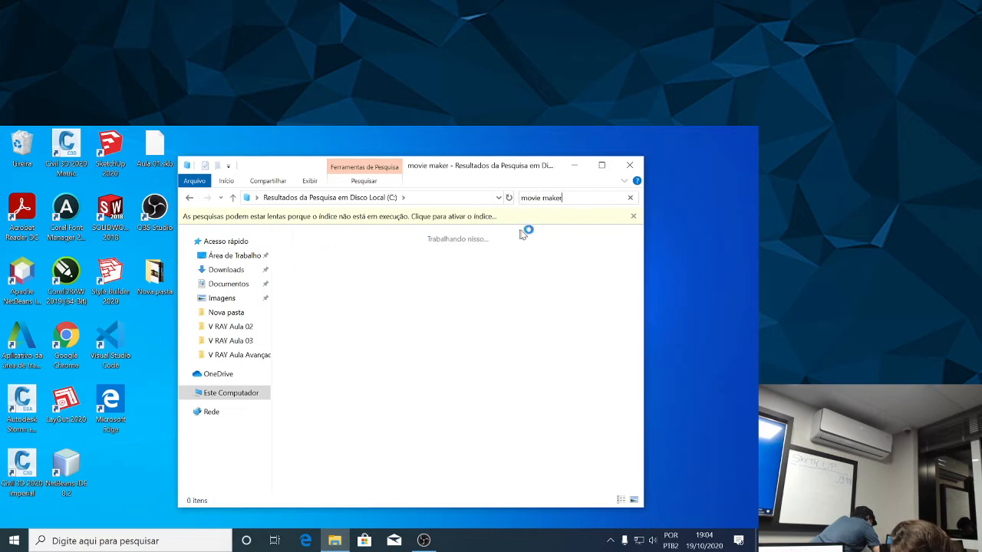
key(BackSpace)
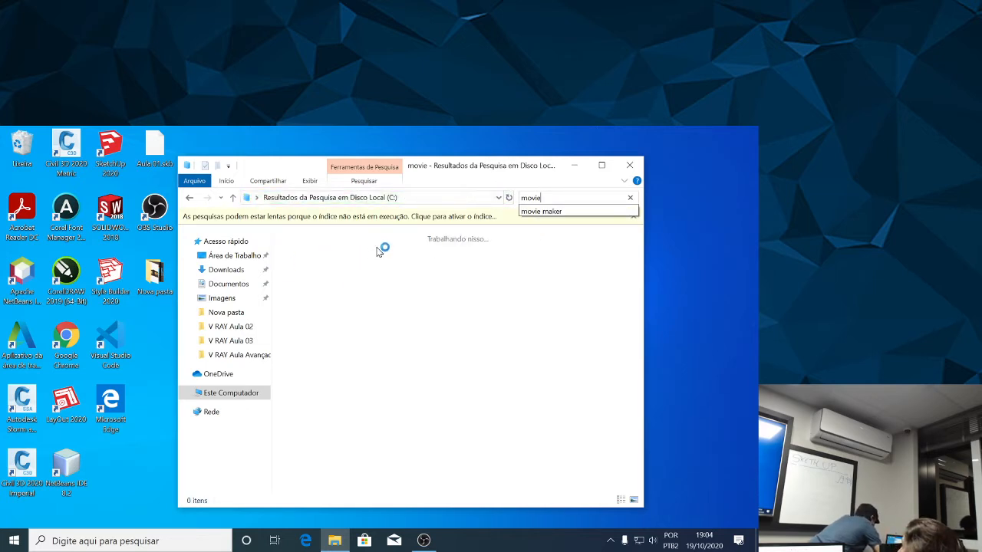
Preview the movie file from the search results and examine the folders at its file location.
double_click(297, 238)
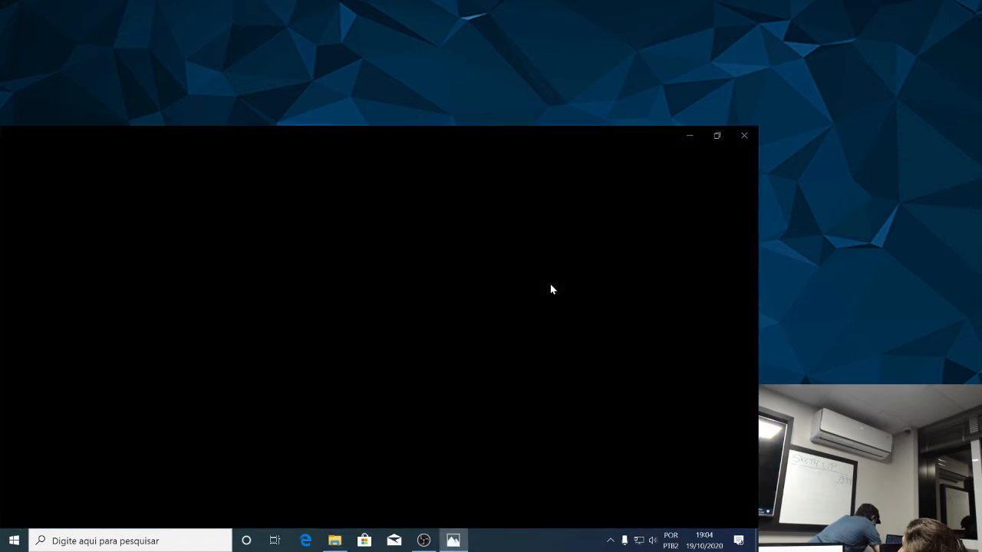
click(755, 138)
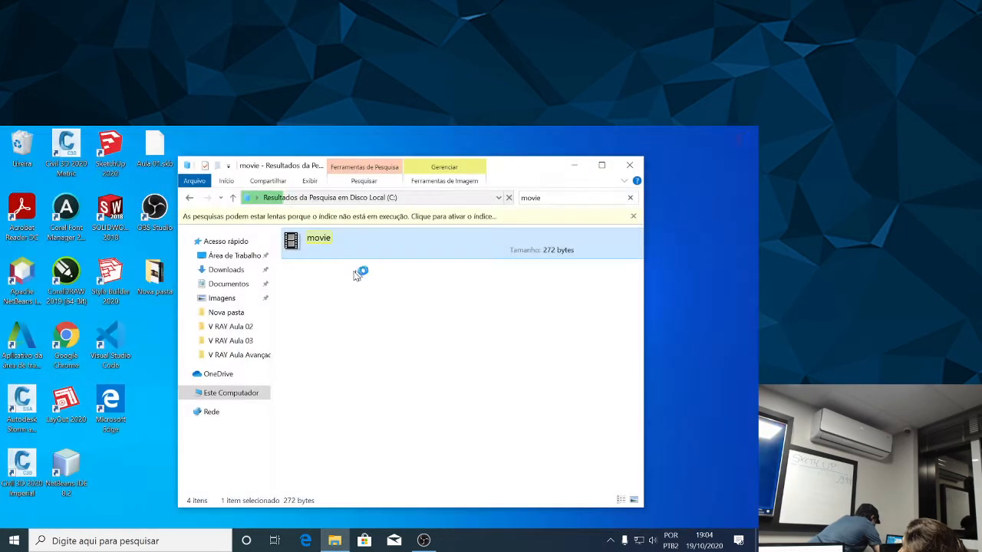
right_click(312, 248)
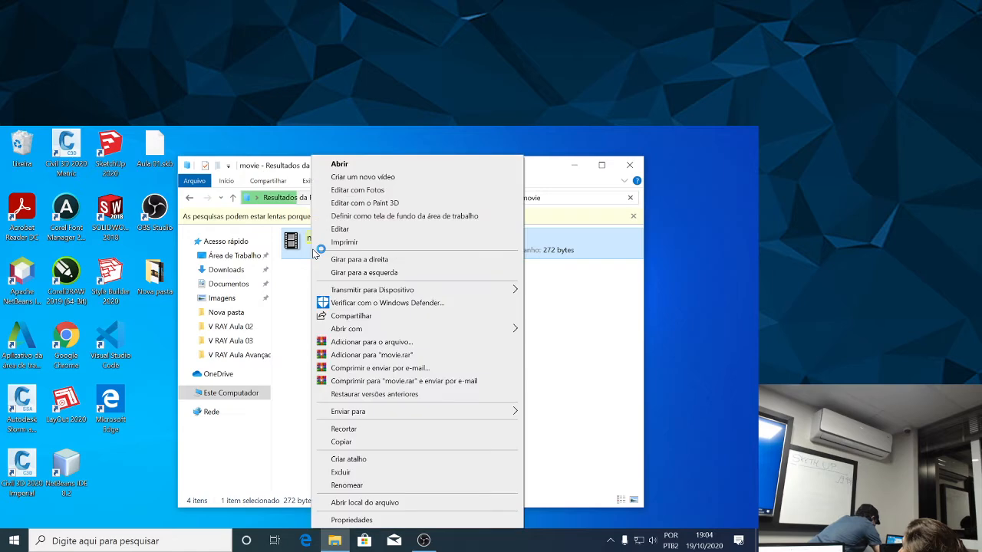
click(384, 503)
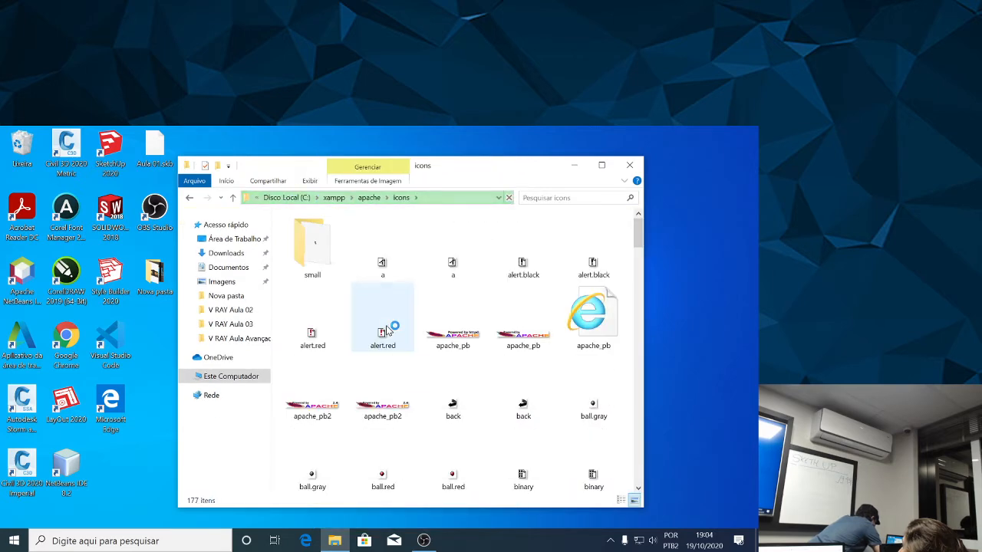
click(335, 198)
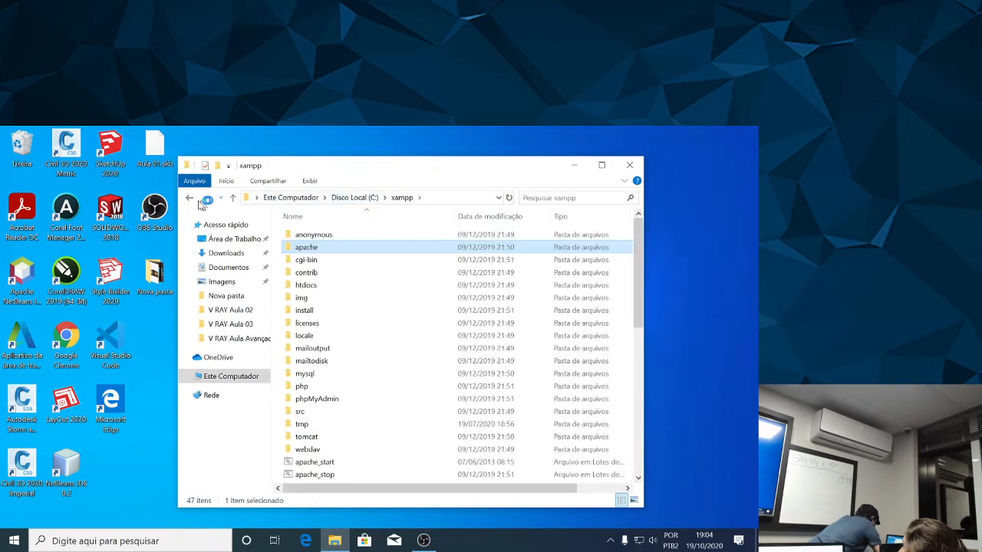
click(188, 198)
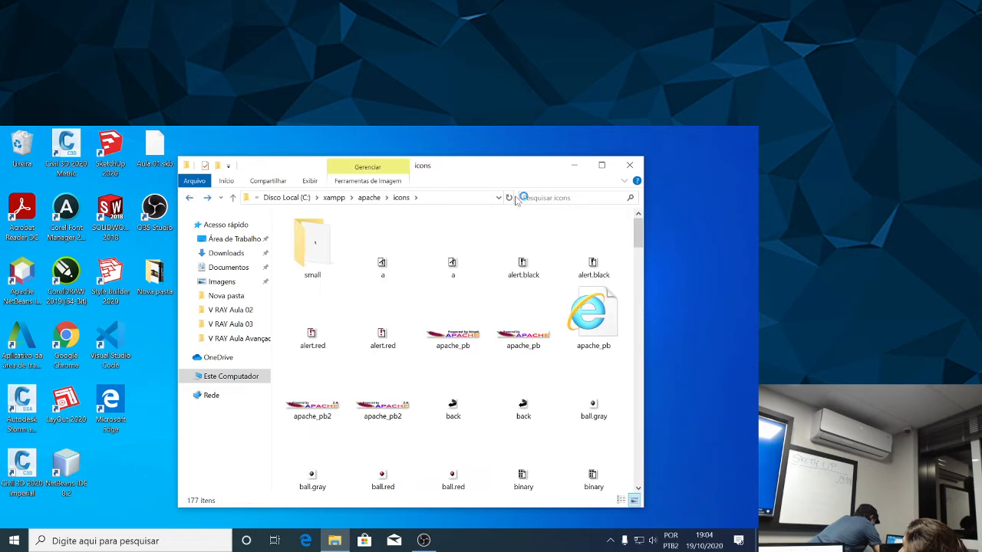
Return to the root of Disco Local (C:) and repeat the search for "movie maker".
click(292, 198)
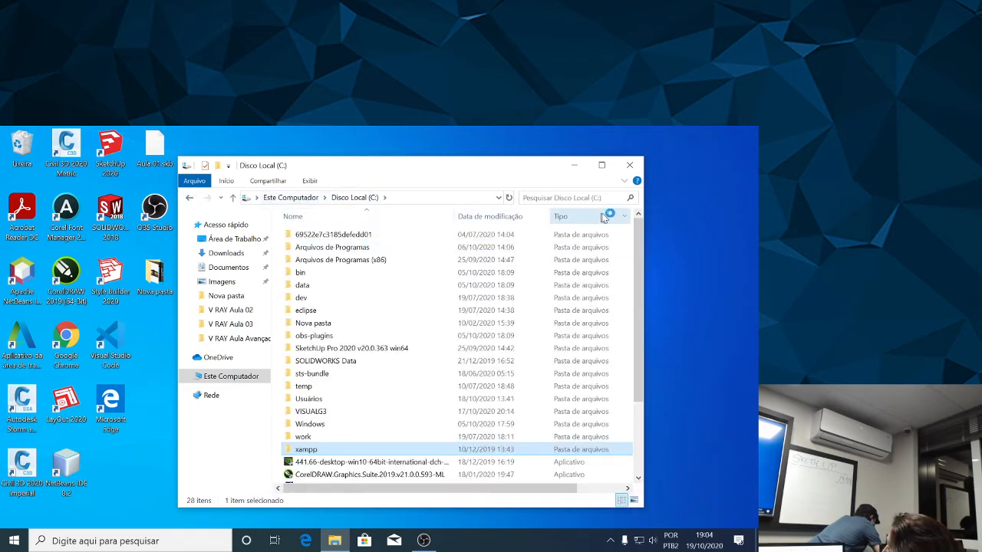
click(577, 197)
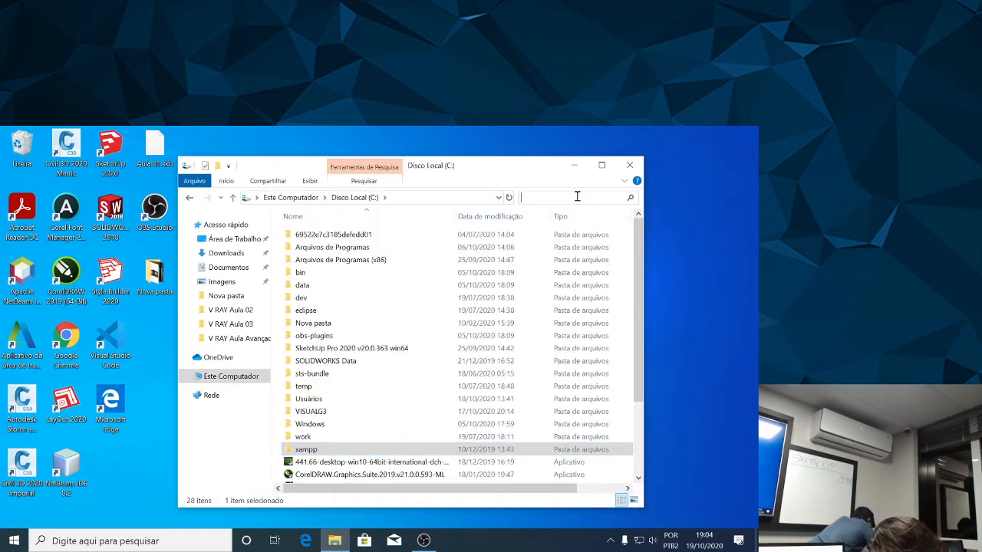
text(movie maker)
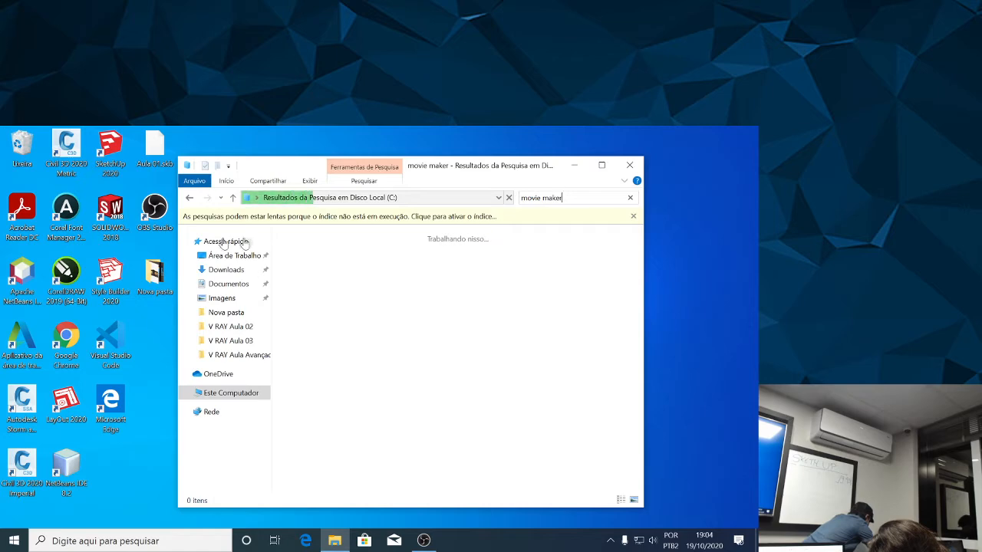
Look through the alphabetical list of installed apps for Movie Maker, and close the list.
click(15, 541)
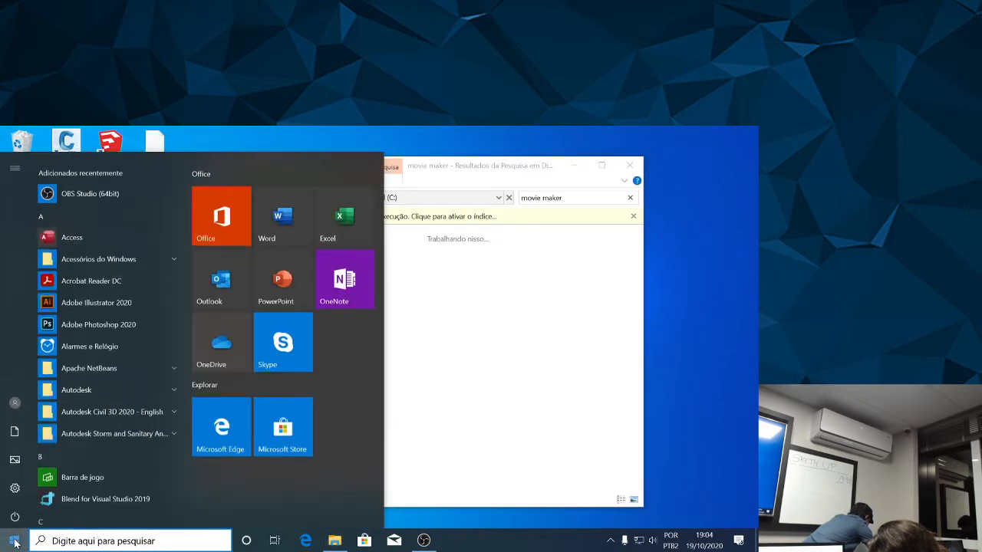
scroll(121, 462, down, 7)
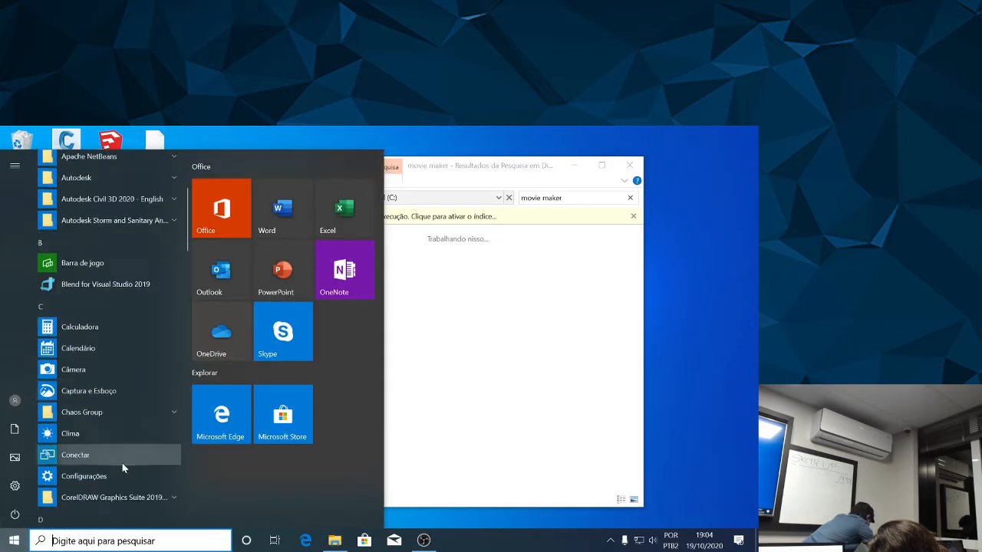
scroll(134, 464, down, 5)
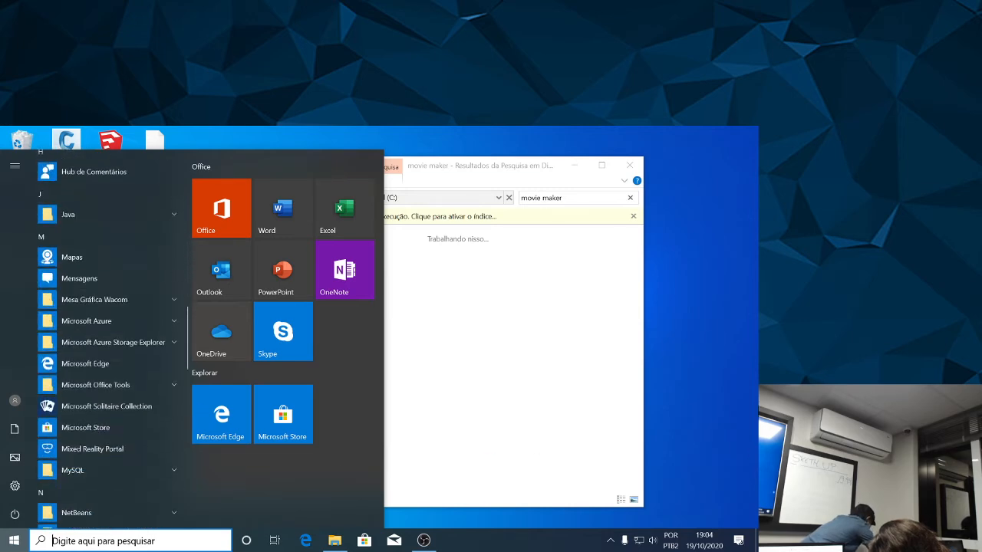
click(676, 381)
Clear the "movie maker" search on Disco Local (C:) and minimize the File Explorer window.
click(600, 195)
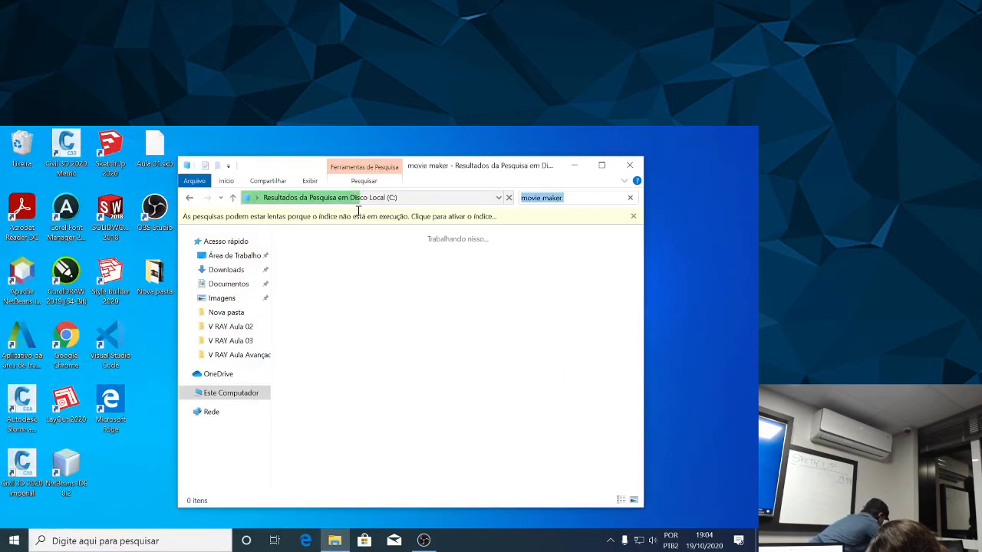
key(BackSpace)
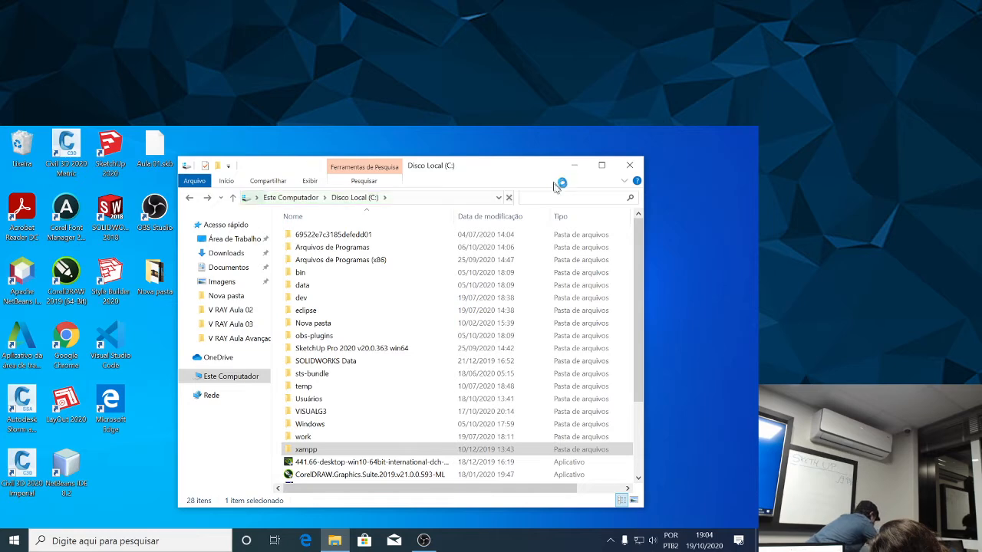
click(574, 165)
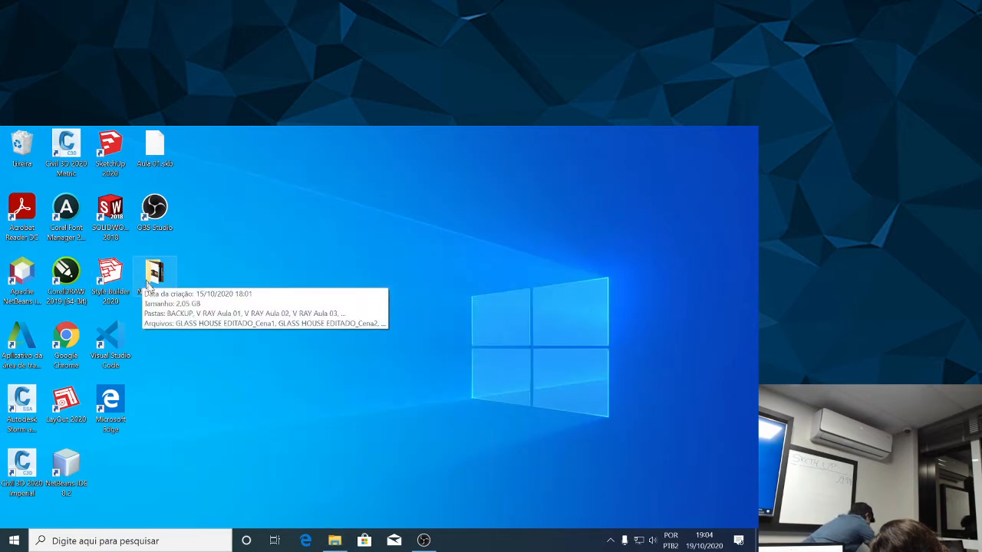
Start Google Chrome and minimize its window, and launch SketchUp 2020 by searching the computer for "ske".
double_click(78, 334)
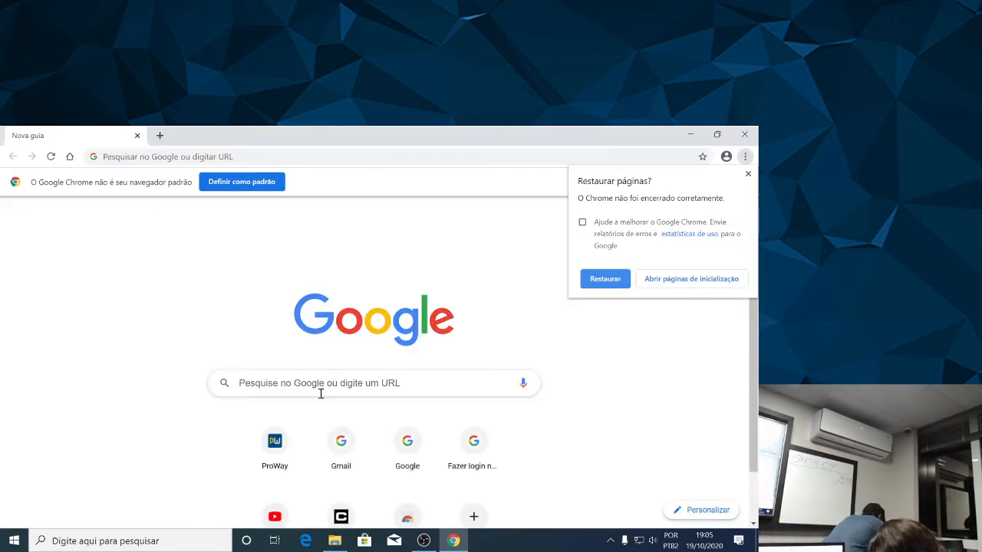
click(687, 134)
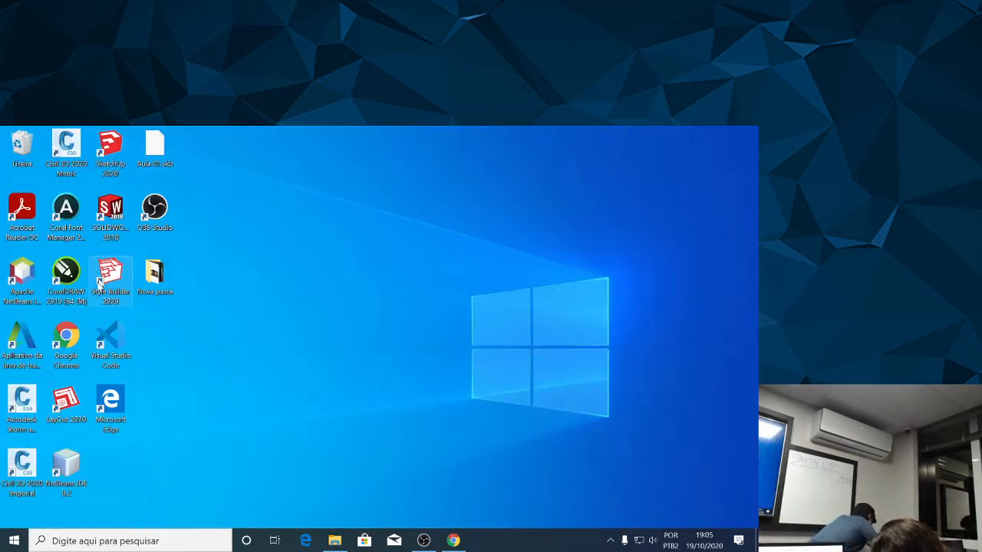
click(67, 541)
text(ske)
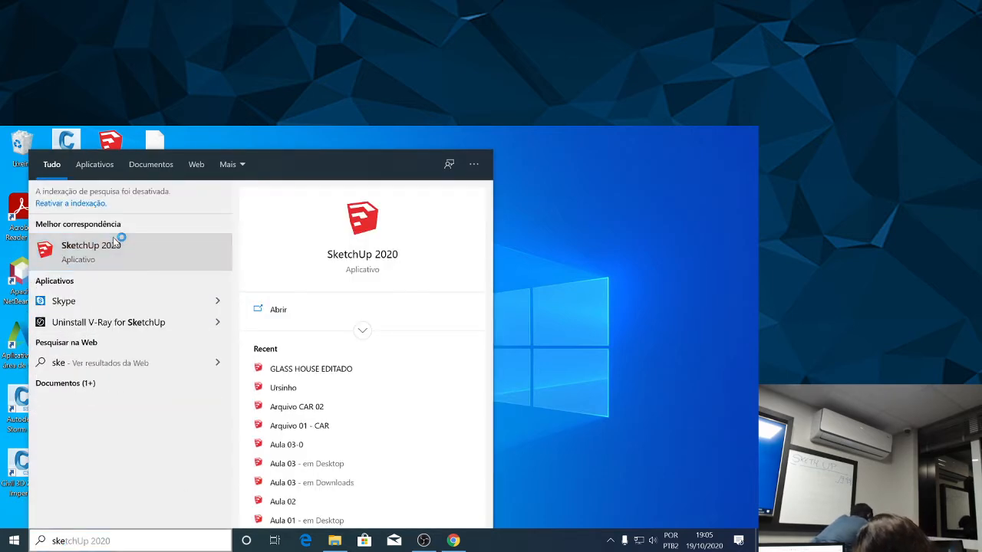
click(120, 238)
click(453, 345)
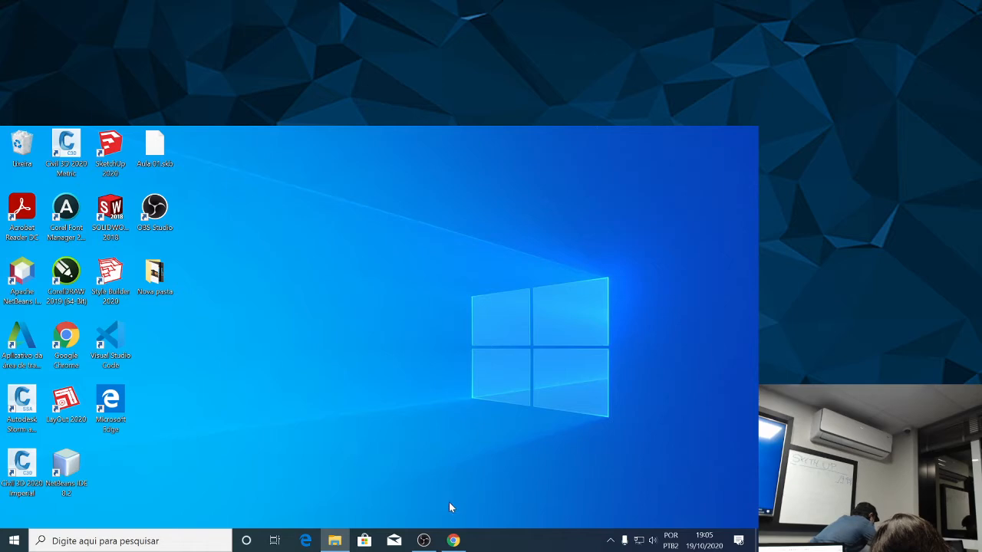
Check the recording in OBS and minimize it, and close the File Explorer window showing Disco Local (C:).
click(424, 540)
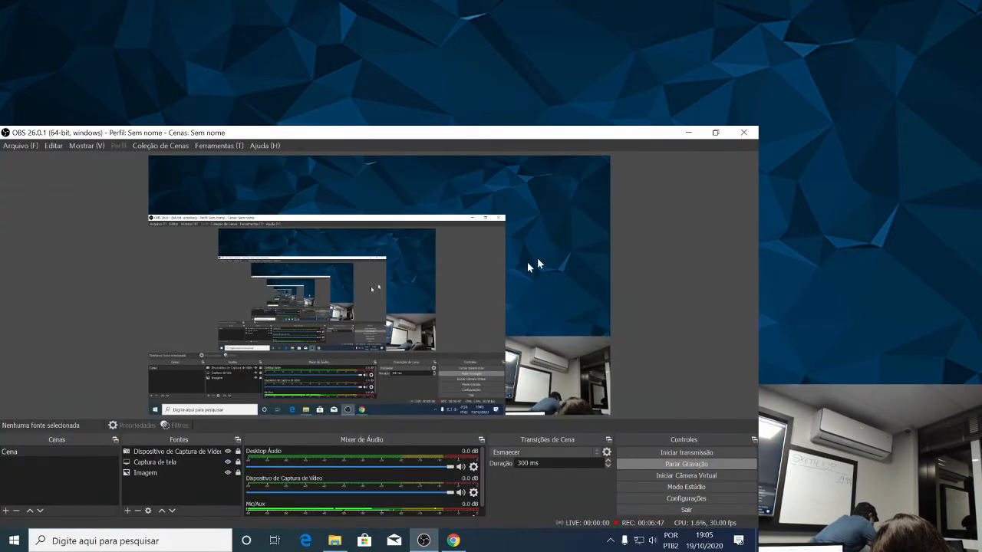
click(688, 132)
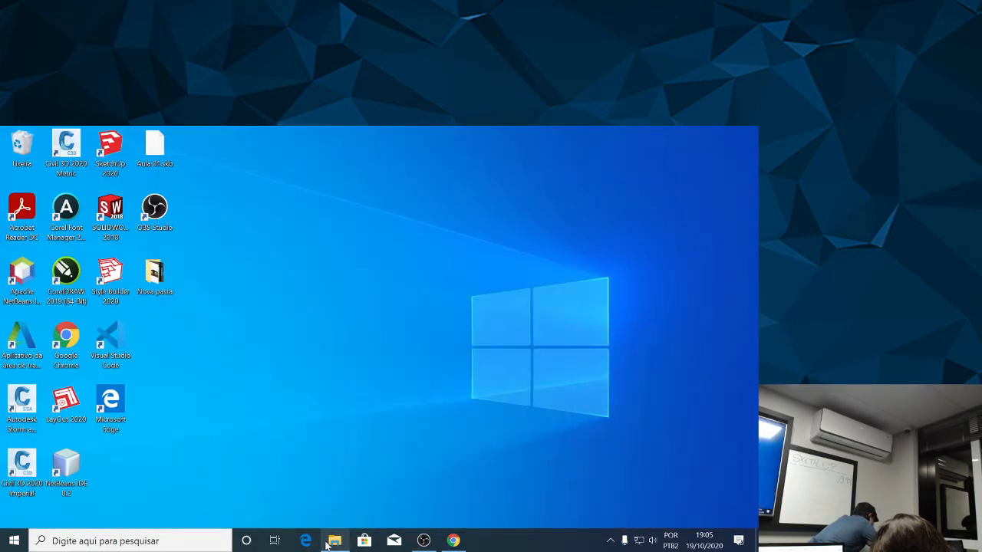
click(335, 540)
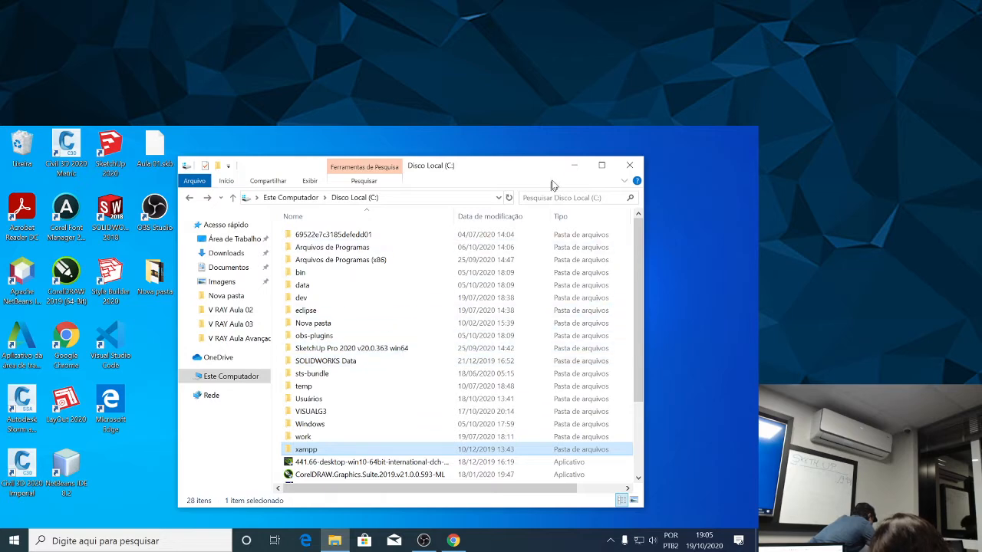
click(629, 165)
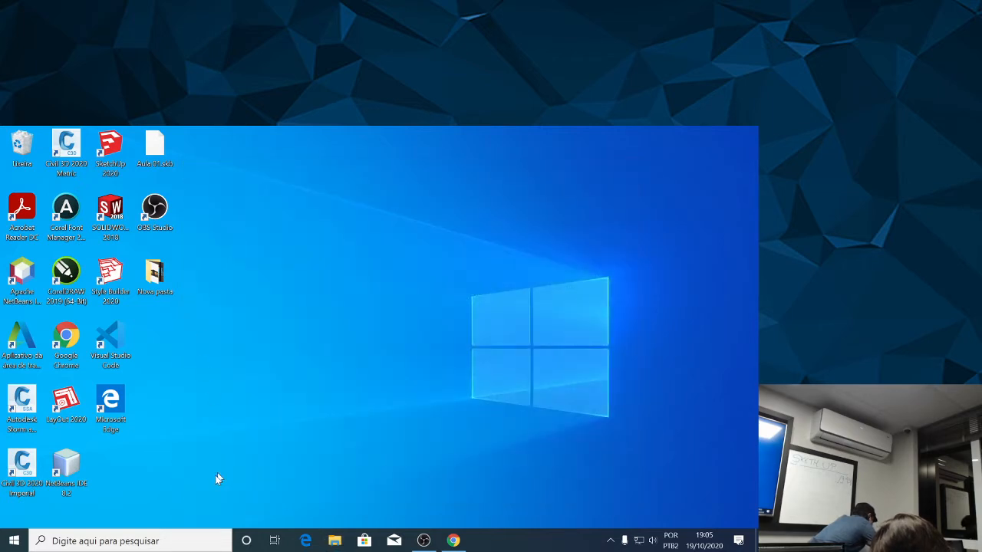
Launch Adobe Photoshop 2020 from the recent apps and close the SketchUp welcome window.
click(161, 542)
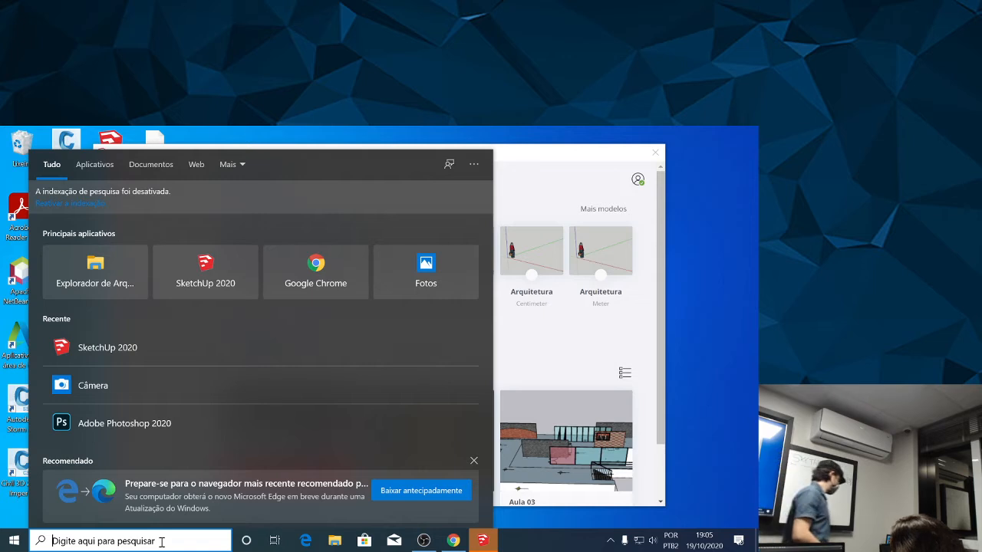
click(149, 419)
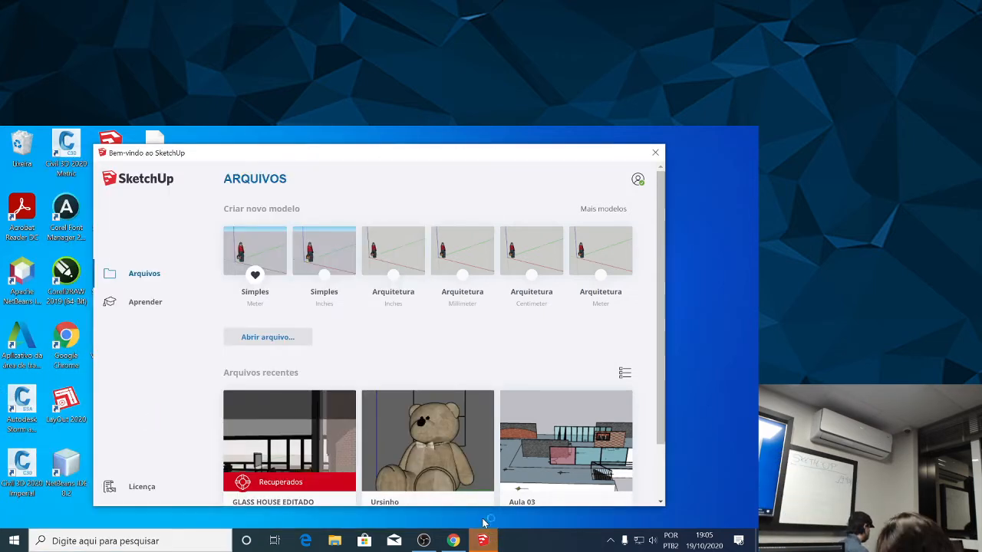
click(655, 153)
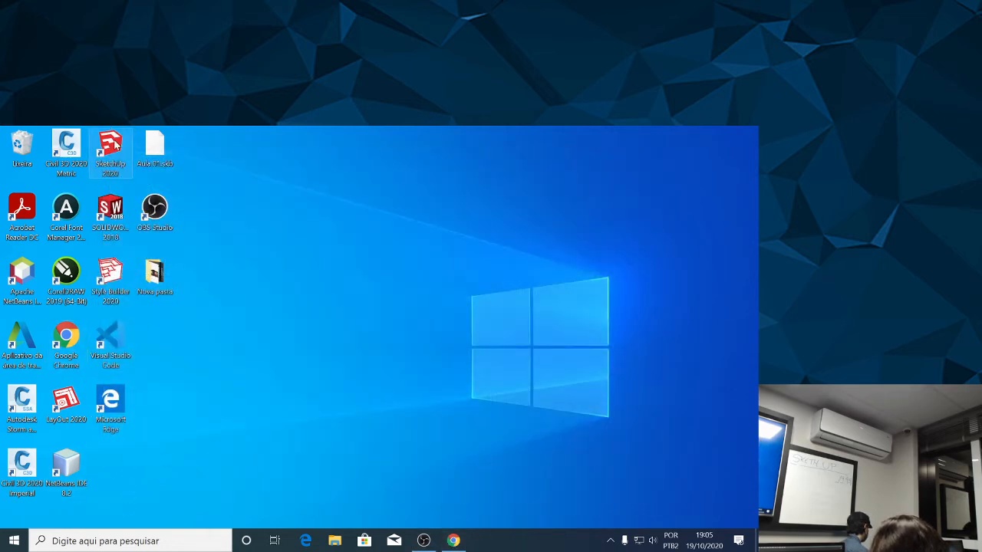
Open the Nova pasta folder on the desktop and go into its V RAY Aula 02 folder.
double_click(154, 273)
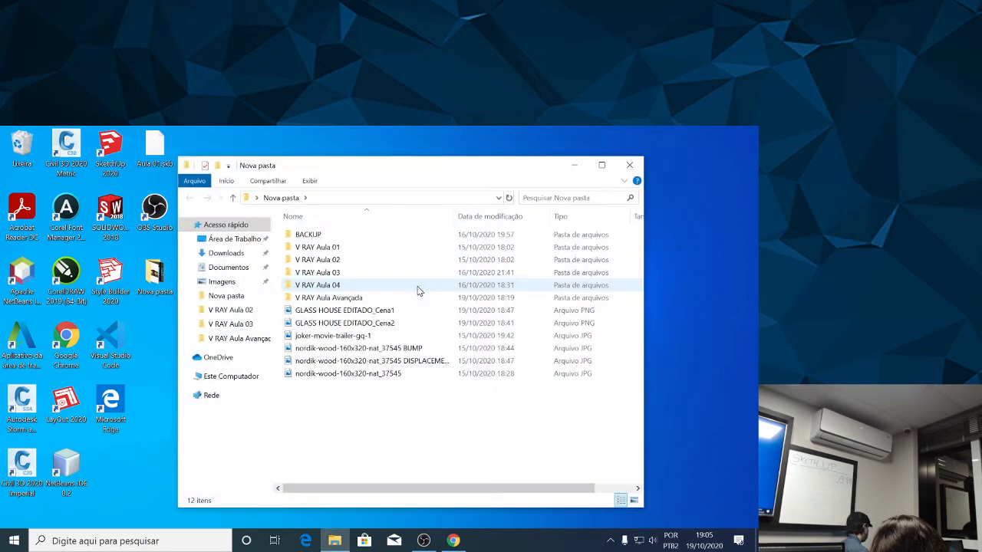
double_click(362, 262)
click(347, 299)
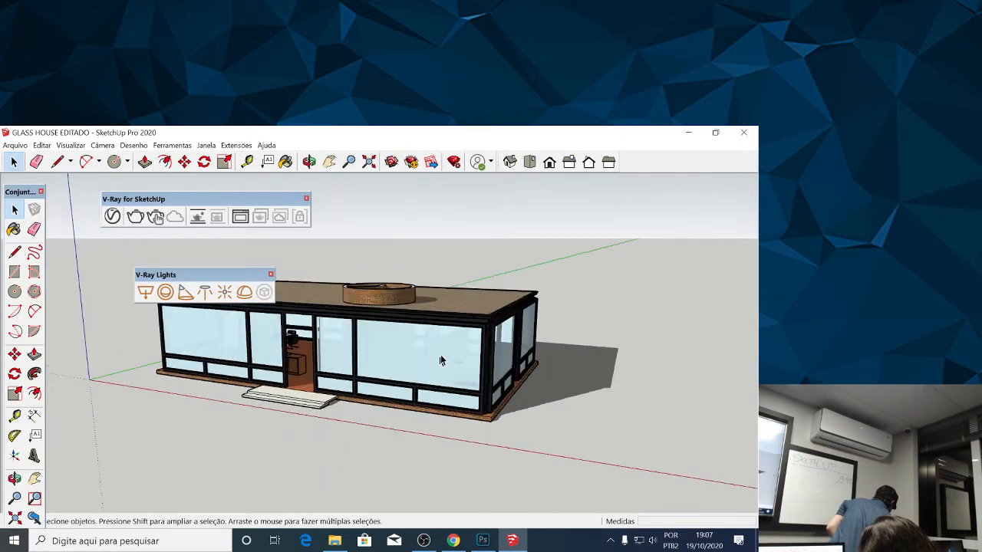
Examine the glass house model's exterior in SketchUp from its front corner, and check whether Photoshop has loaded.
scroll(442, 363, down, 1)
scroll(520, 461, up, 1)
drag(518, 453, 468, 400)
scroll(460, 393, down, 2)
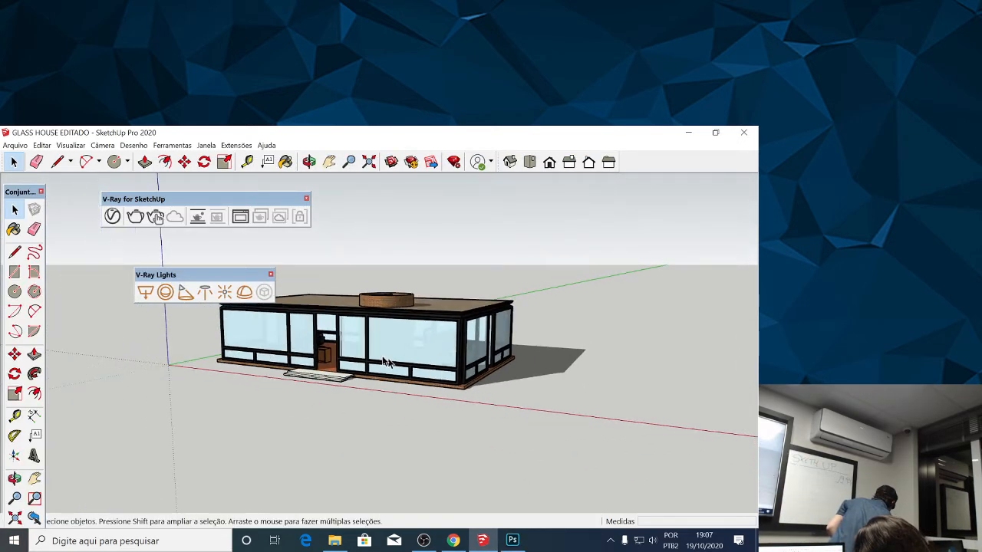
drag(400, 363, 398, 351)
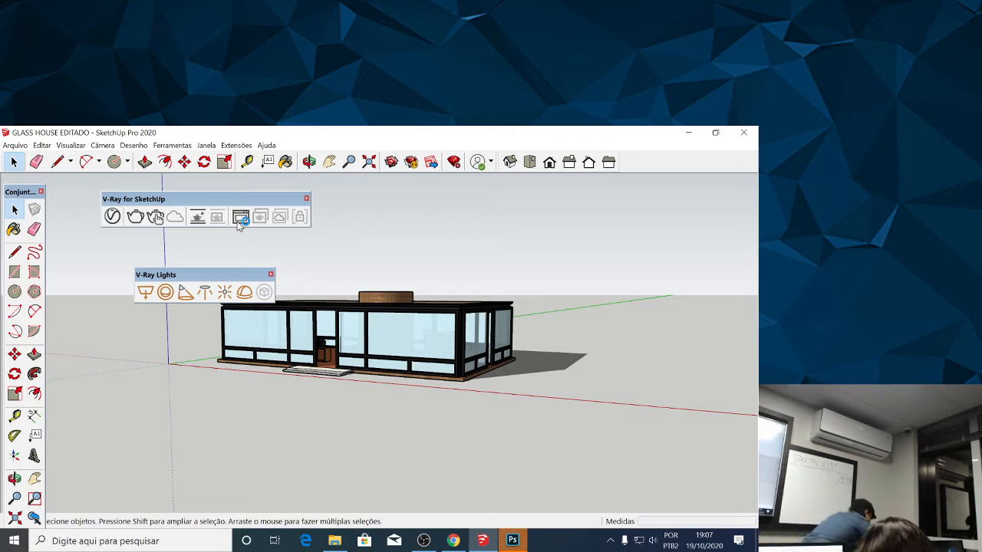
click(518, 545)
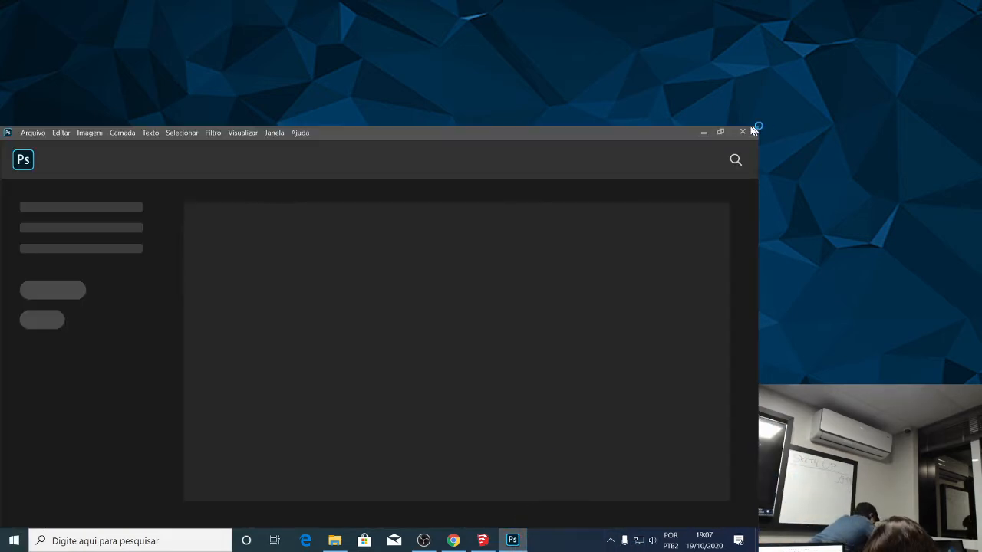
click(701, 133)
scroll(388, 328, down, 2)
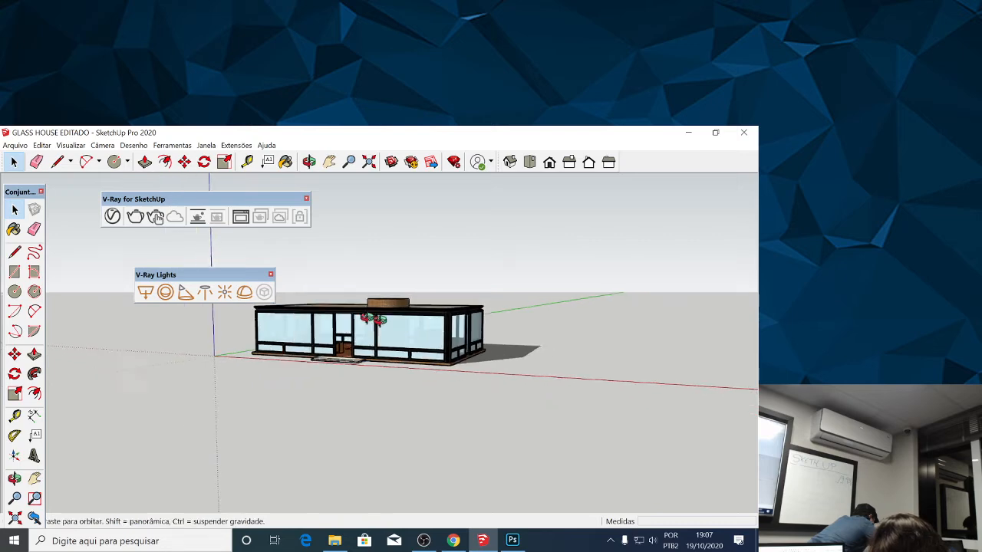
drag(397, 326, 395, 319)
drag(401, 247, 418, 255)
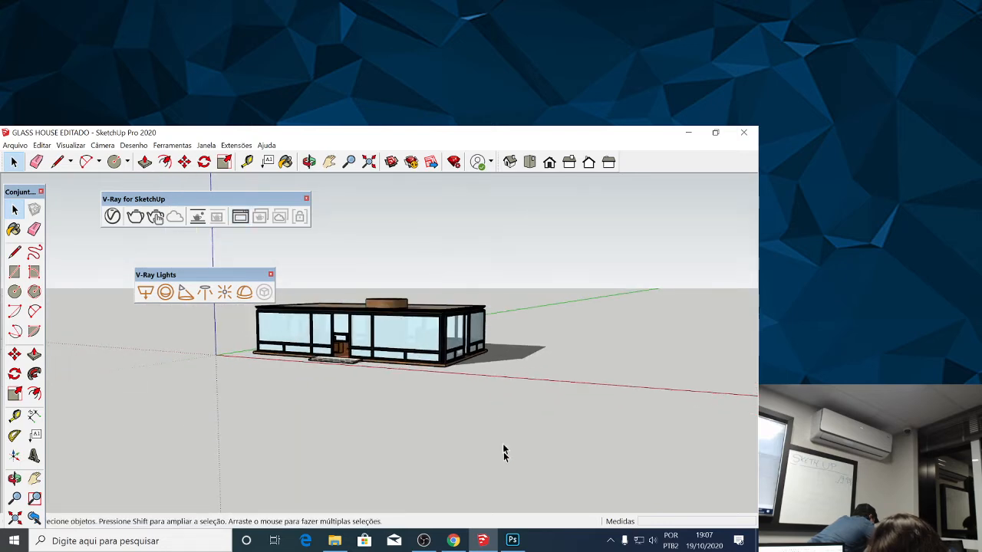
Check the Photoshop start screen and the OBS recording, minimizing both windows to return to SketchUp.
click(513, 542)
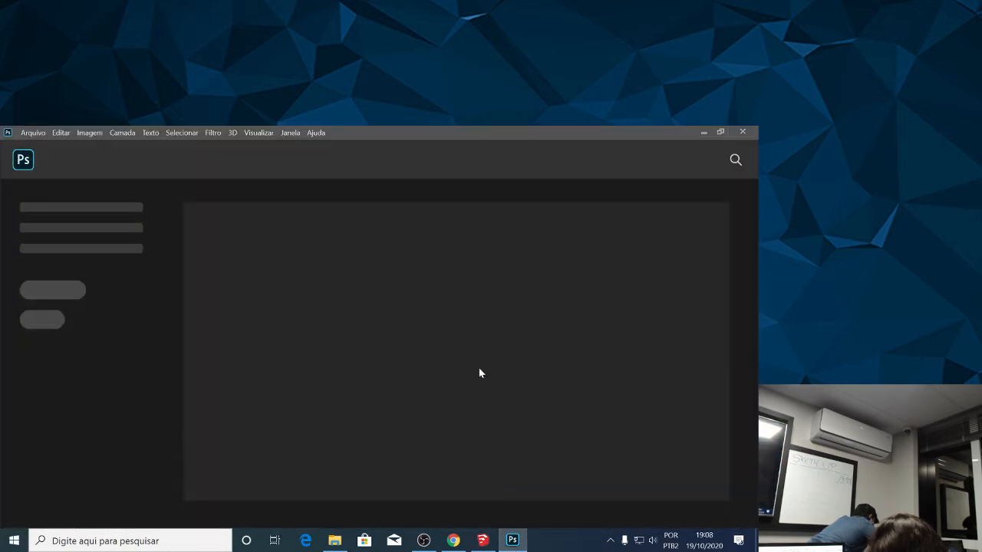
click(703, 134)
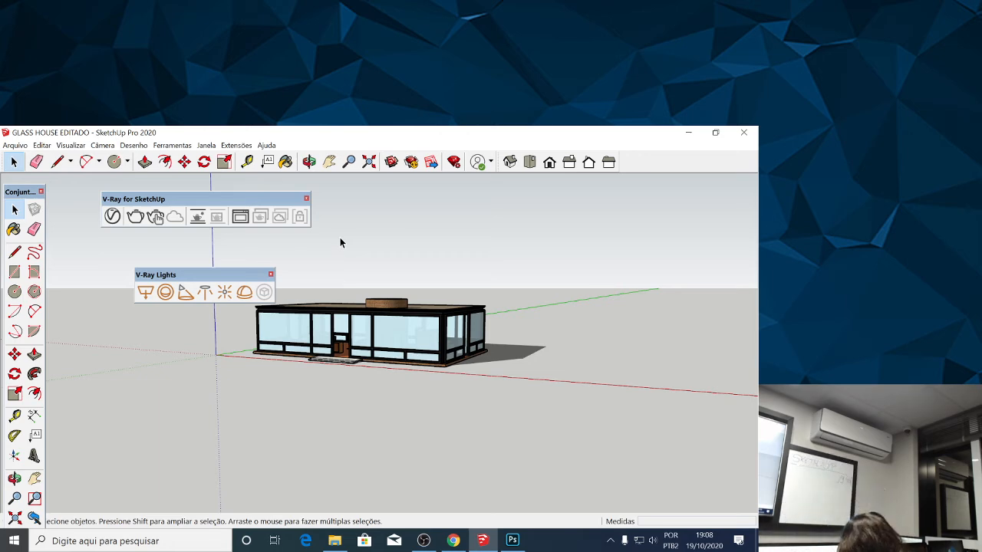
click(424, 541)
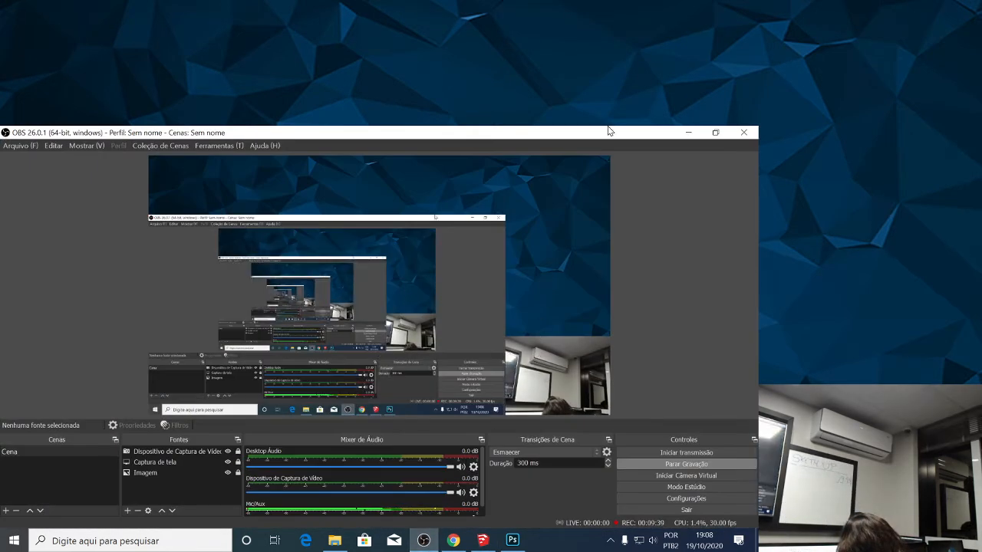
click(688, 132)
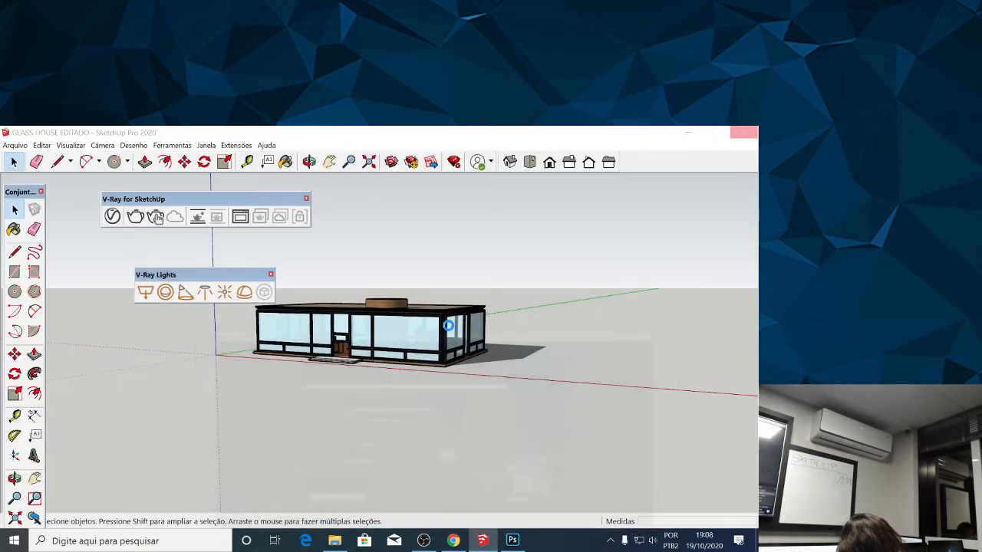
click(510, 541)
click(509, 541)
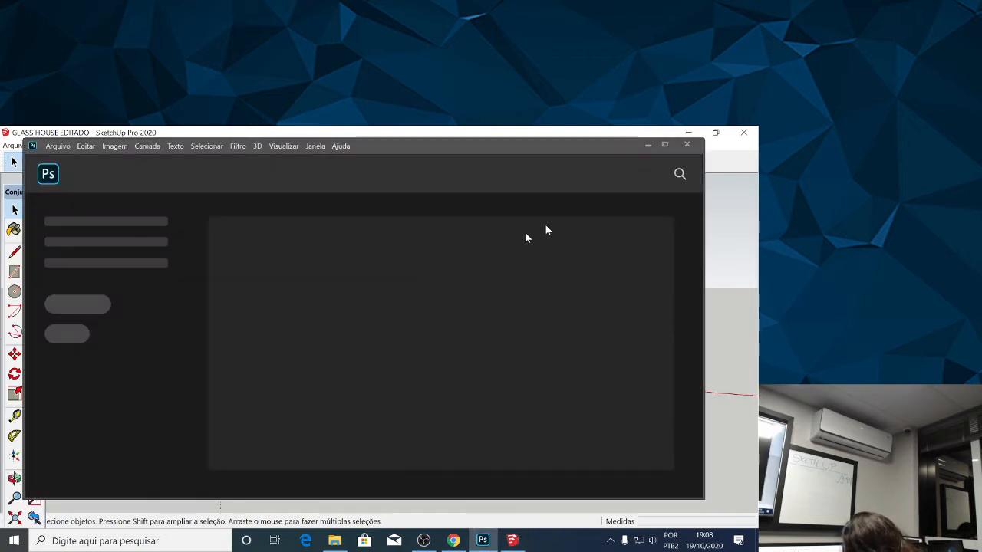
click(643, 149)
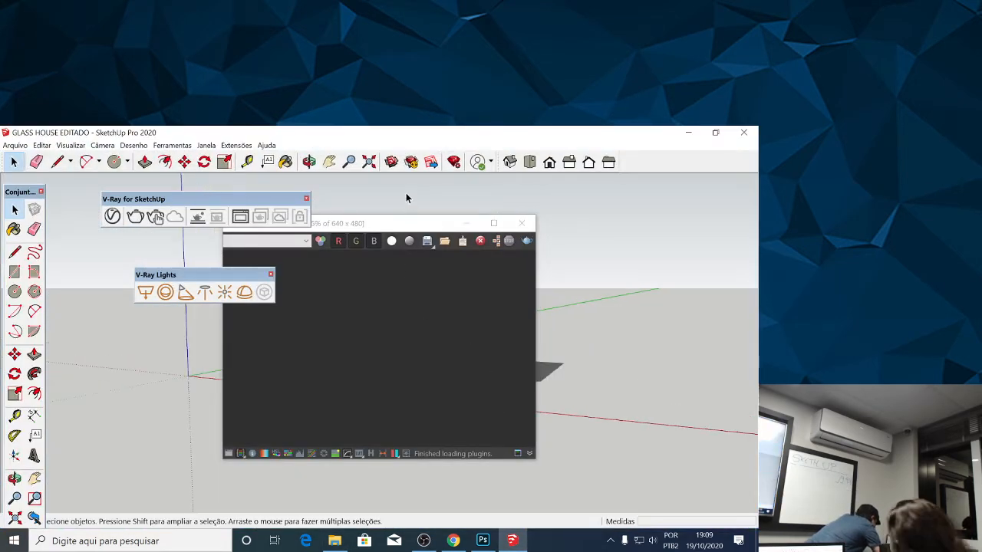
Render the exterior view of the glass house in the V-Ray frame buffer and close the frame buffer.
mouse_move(398, 223)
mouse_down()
mouse_move(427, 212)
mouse_move(362, 209)
mouse_up()
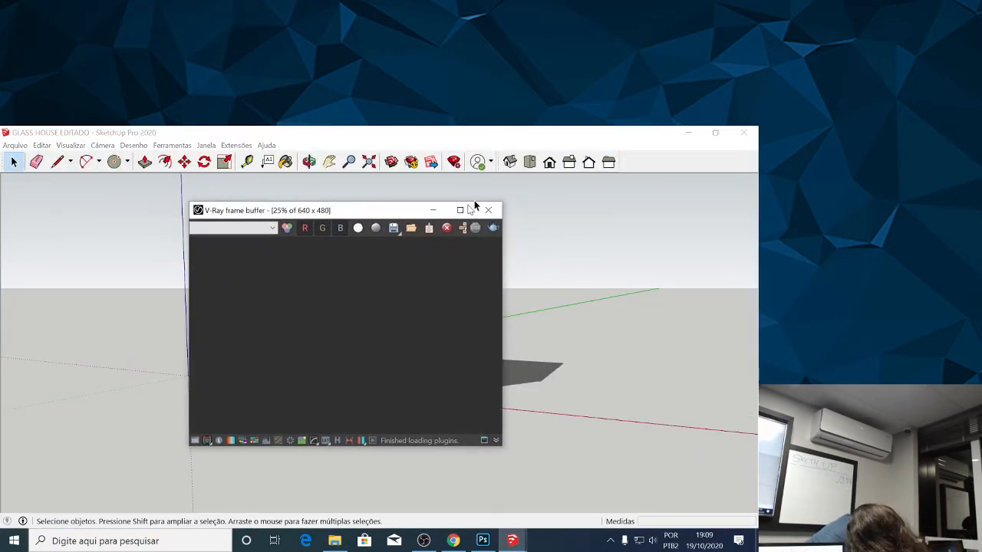
click(550, 240)
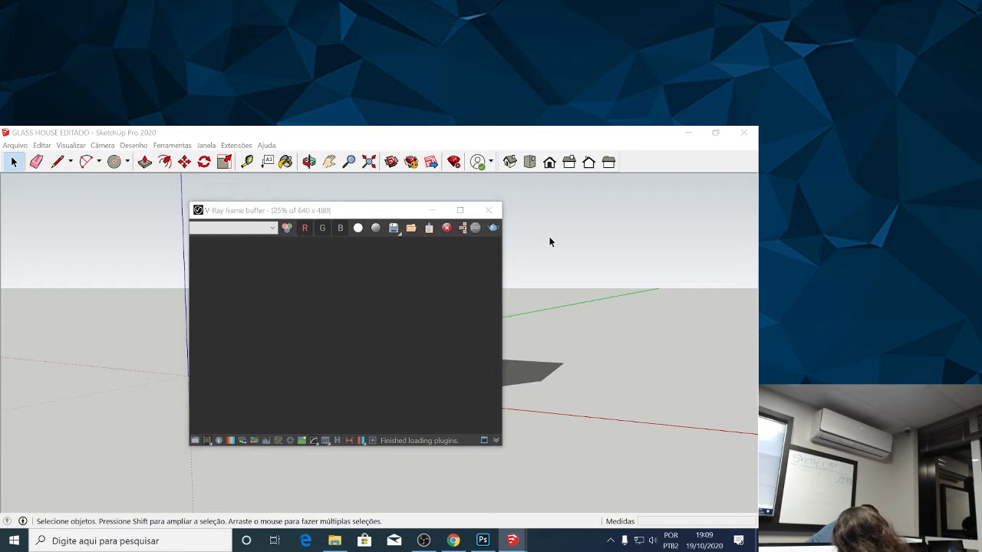
click(495, 228)
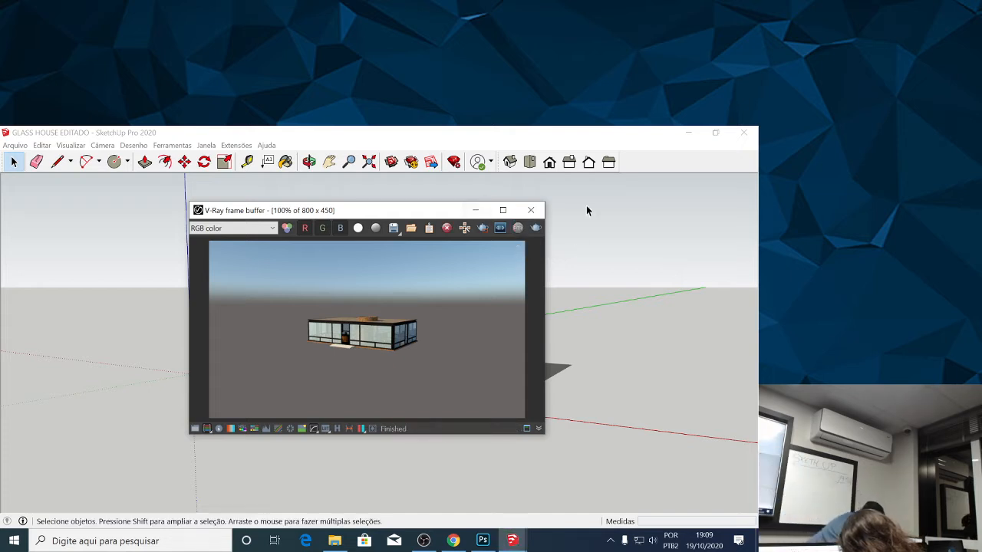
click(531, 209)
Render an interior view of the glass house with V-Ray, framing the wooden counter, statue and glass table.
scroll(297, 335, up, 4)
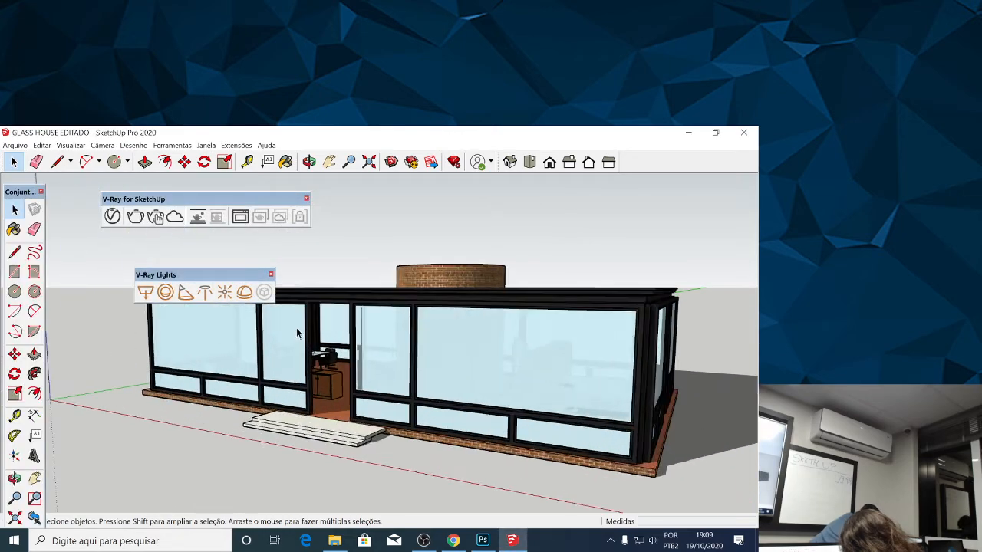
scroll(298, 335, up, 8)
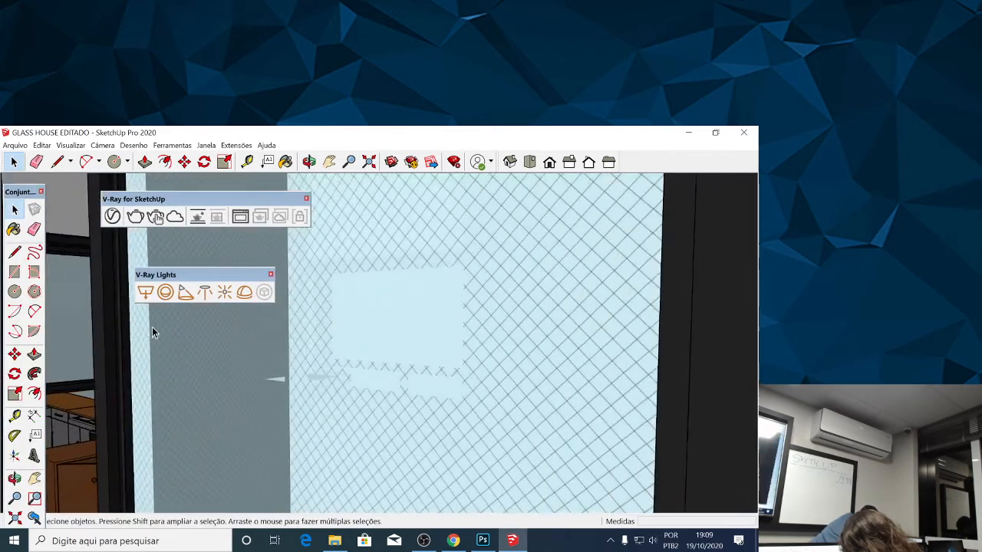
scroll(265, 341, up, 8)
scroll(321, 335, up, 8)
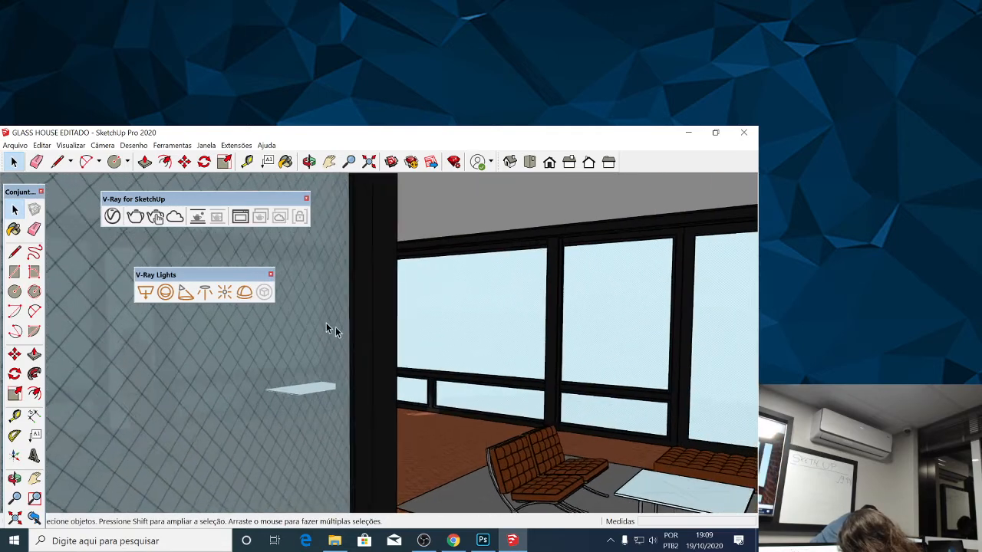
scroll(323, 327, up, 8)
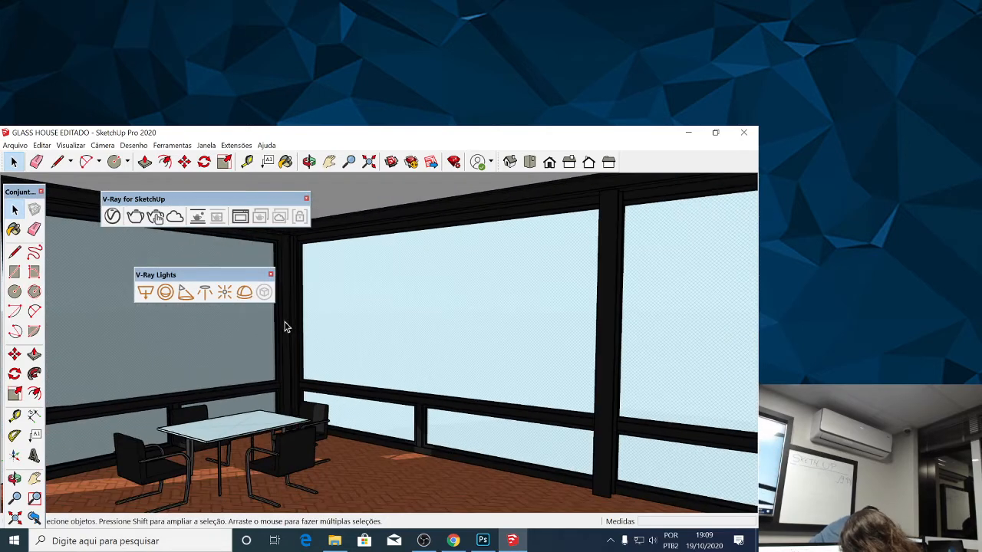
key(o)
drag(252, 329, 232, 373)
scroll(232, 355, down, 1)
click(145, 219)
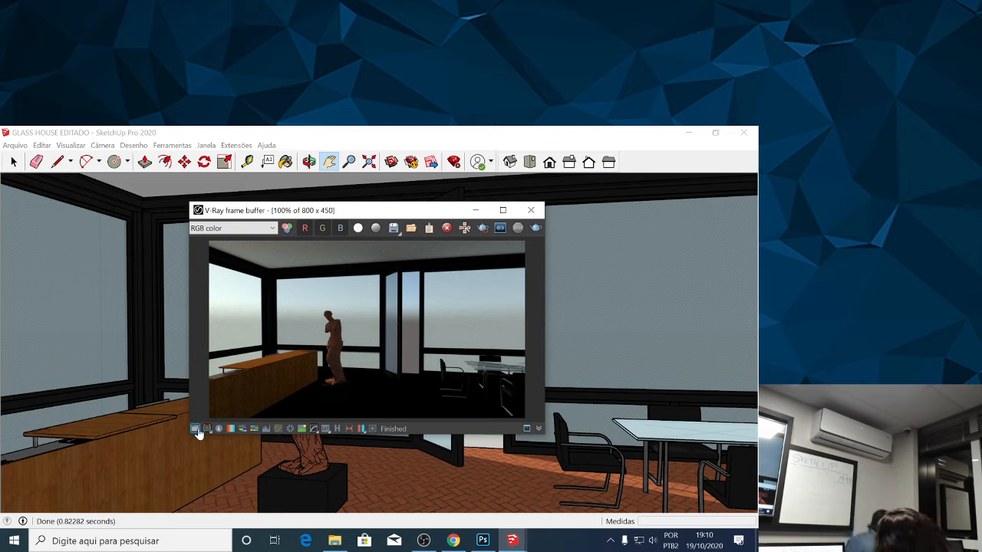
Show and hide the corrections control of the V-Ray frame buffer, and reposition the frame buffer window.
click(195, 429)
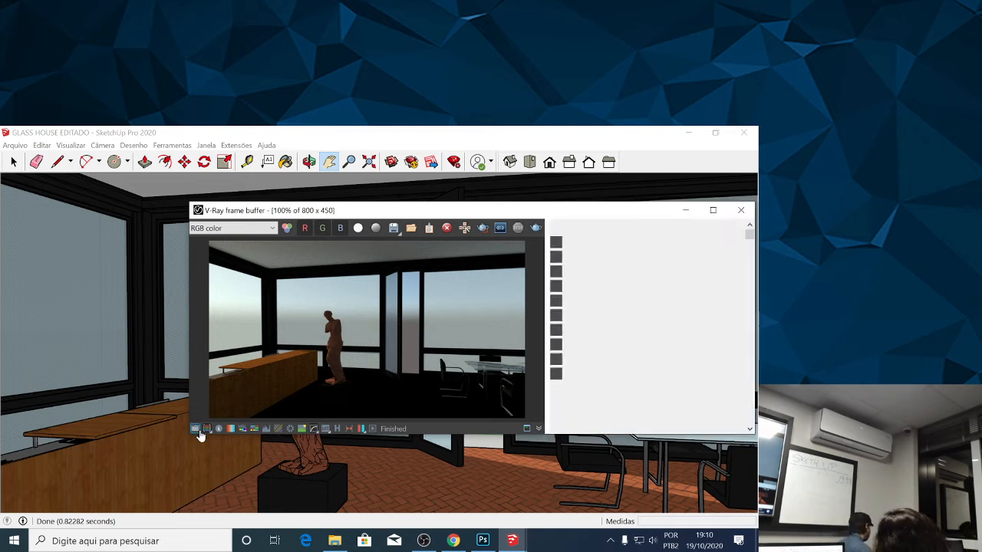
click(193, 429)
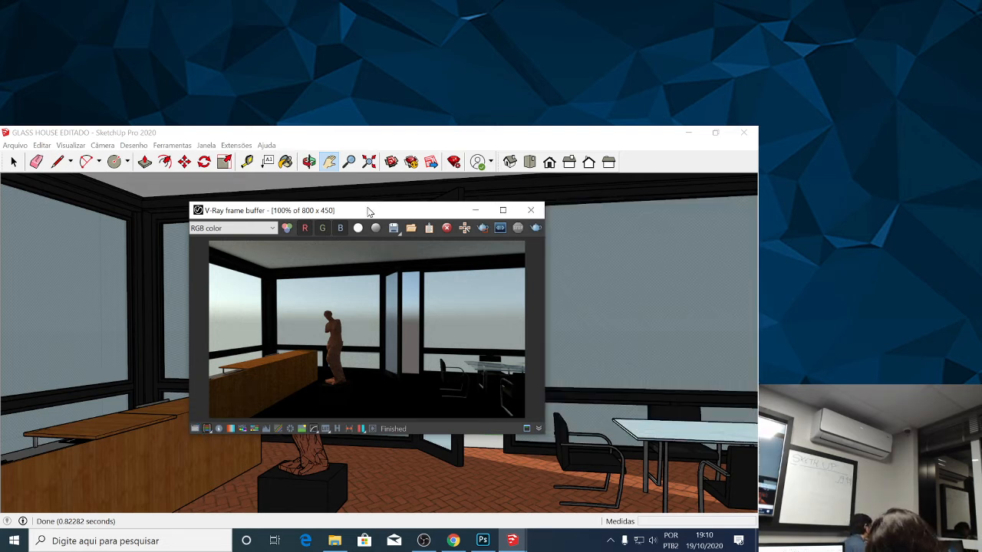
drag(369, 211, 308, 201)
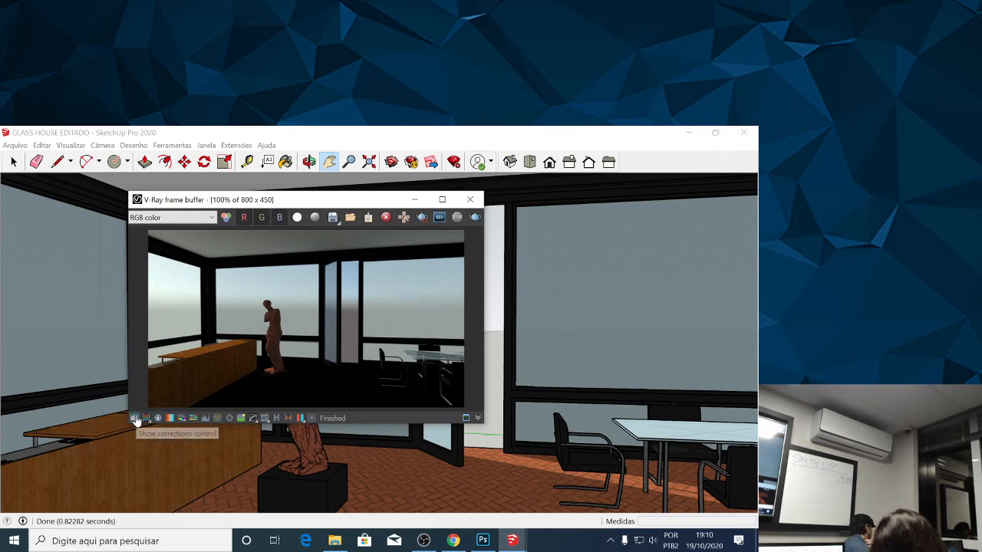
Show the corrections control of the V-Ray frame buffer, and open and close the pixel information window.
click(135, 419)
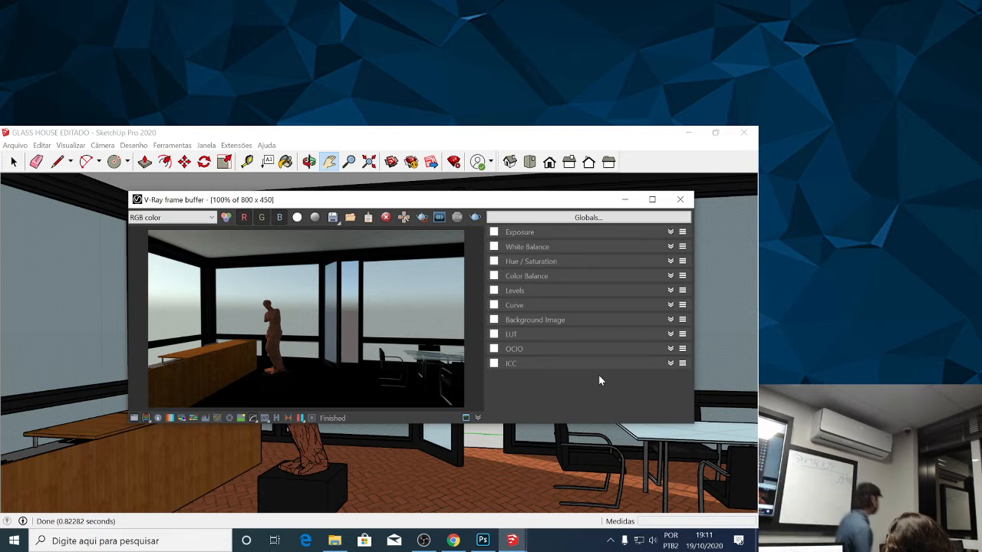
click(156, 419)
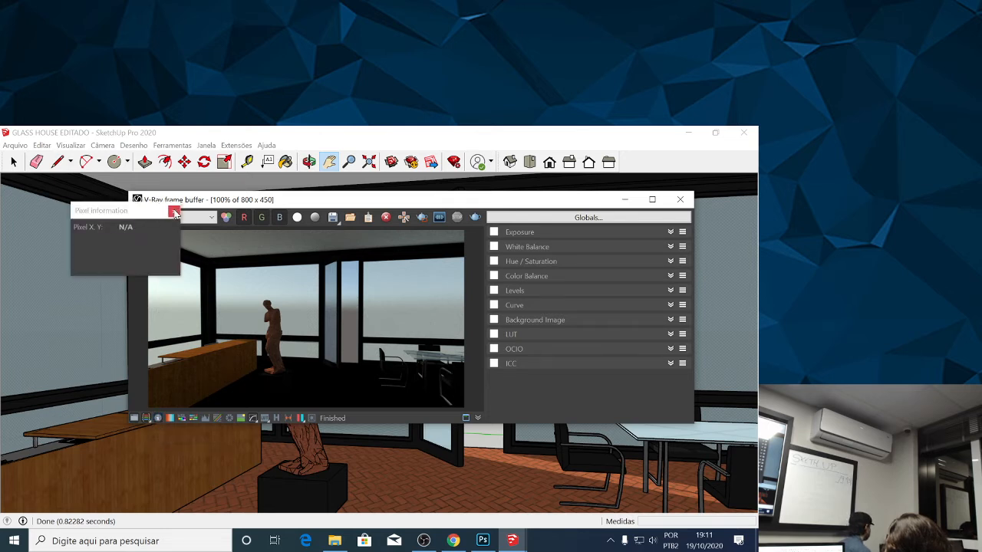
click(171, 210)
Toggle the White Balance, Hue / Saturation and Color Balance corrections on and off for the interior render.
click(169, 419)
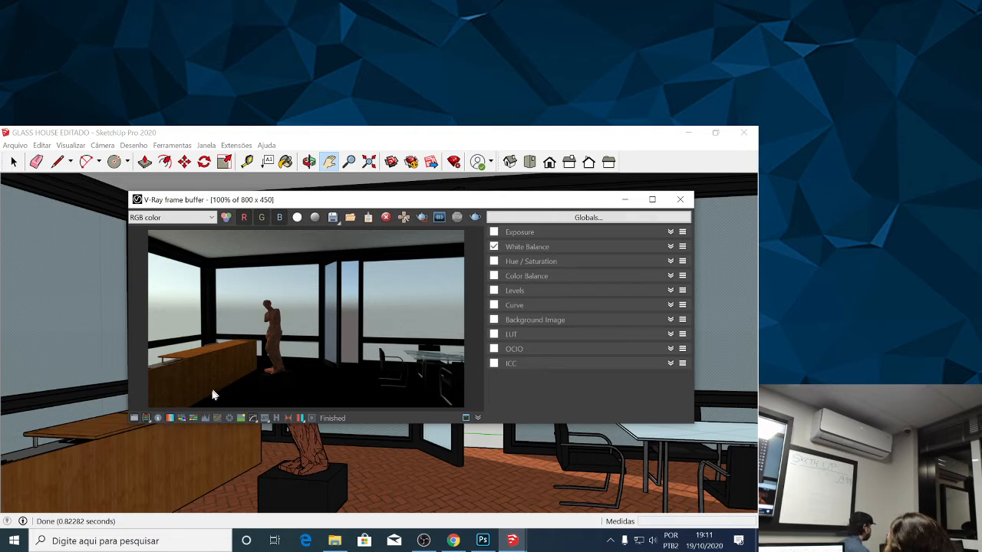
click(181, 419)
click(184, 419)
click(194, 419)
click(194, 420)
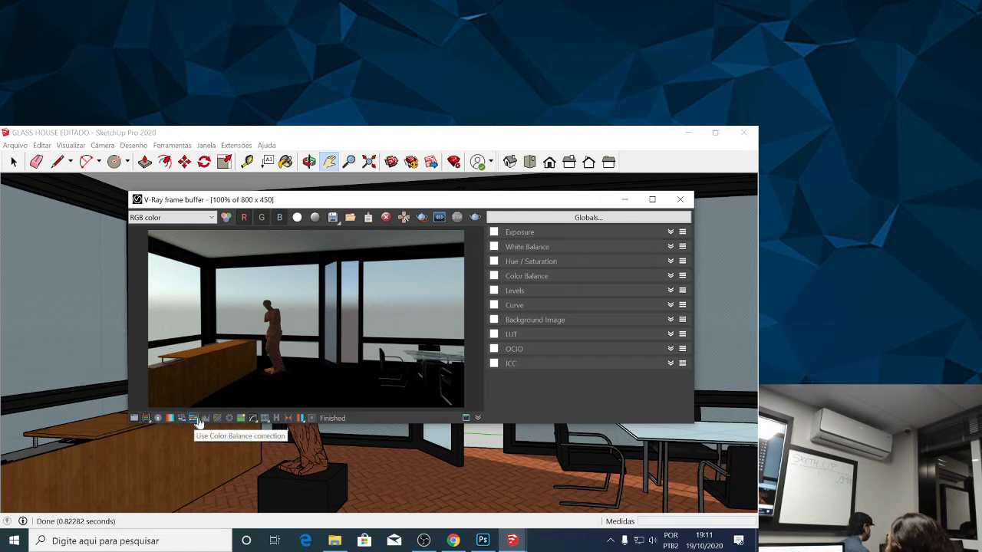
Try the Levels, Curve and Background Image corrections on the interior render, leaving them switched off.
click(205, 419)
click(205, 419)
click(219, 420)
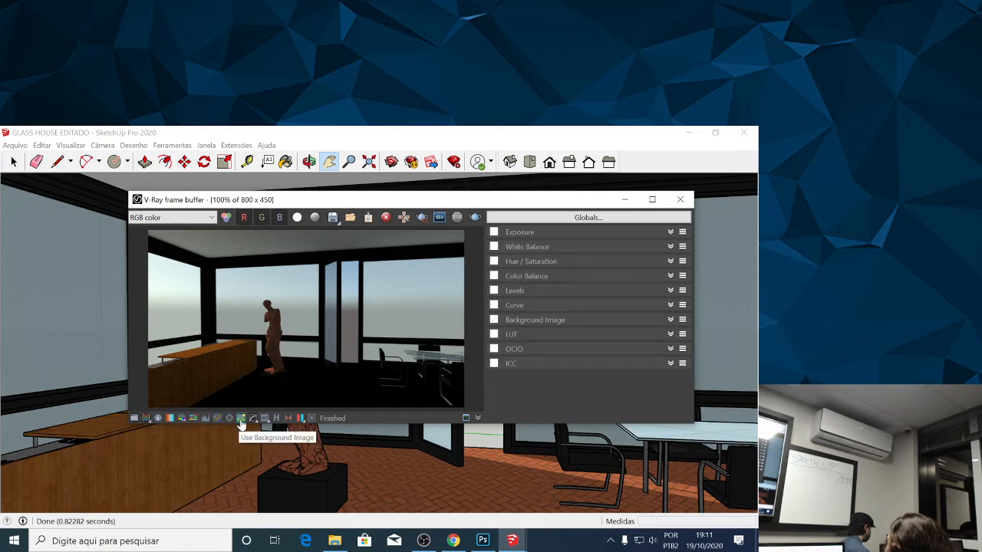
click(241, 420)
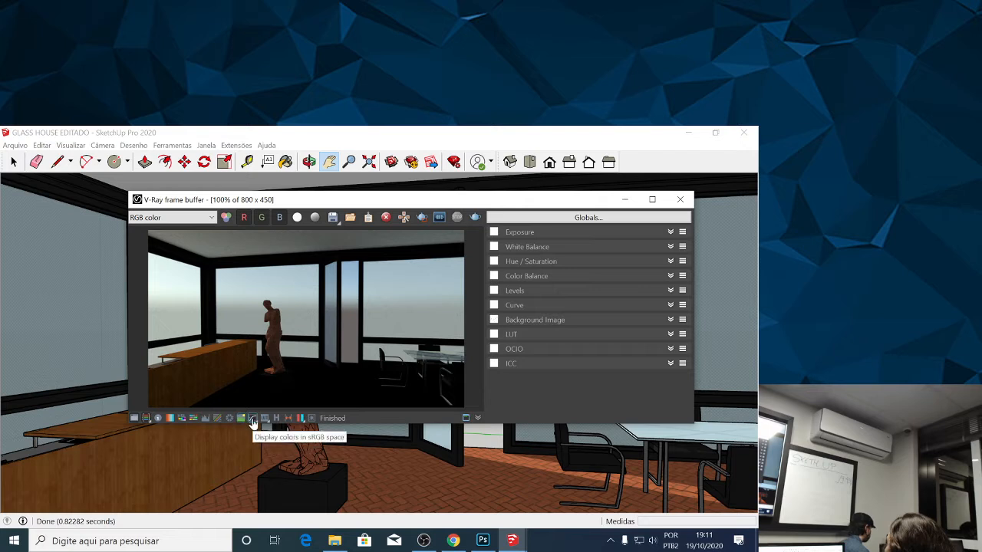
Toggle the display of colors in sRGB space, and show and hide the VFB history window.
click(253, 421)
click(253, 420)
click(254, 420)
click(254, 420)
click(264, 420)
click(276, 419)
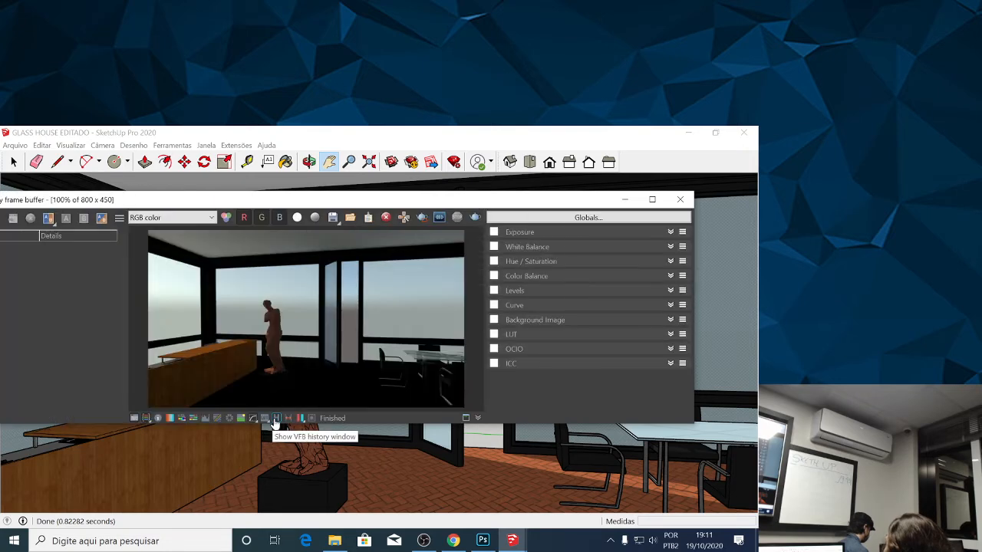
click(276, 419)
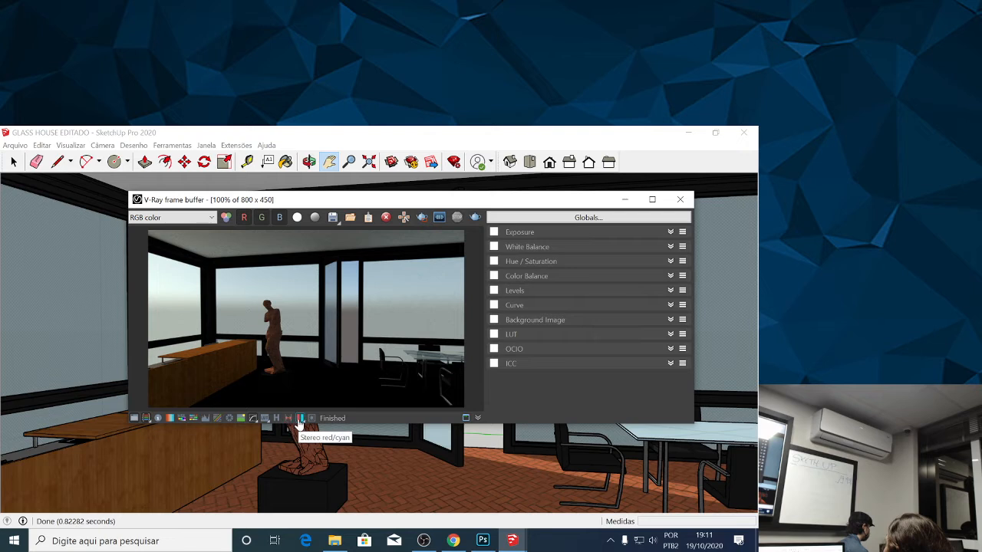
Preview the interior render in red/cyan stereo and switch the stereo view back off.
click(300, 419)
click(300, 420)
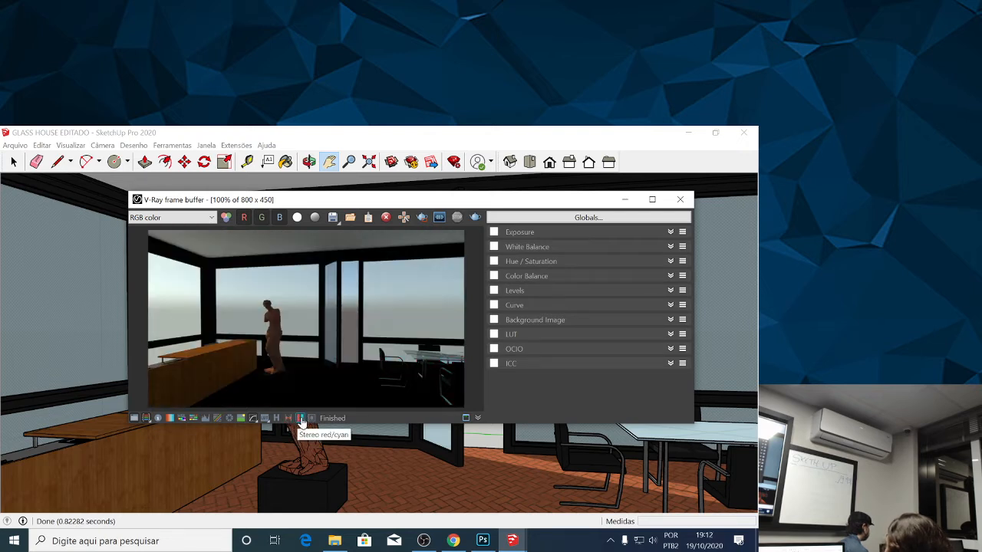
click(301, 421)
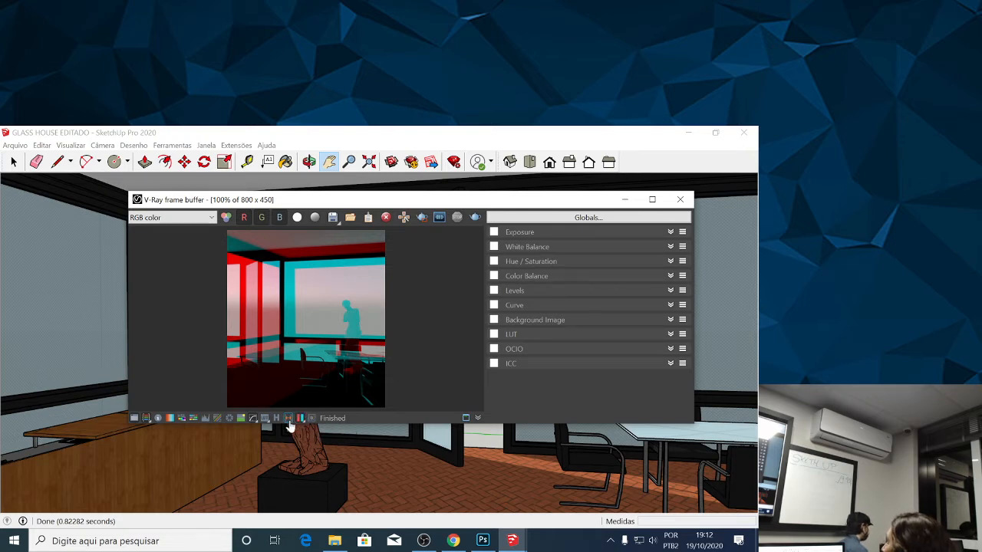
click(300, 423)
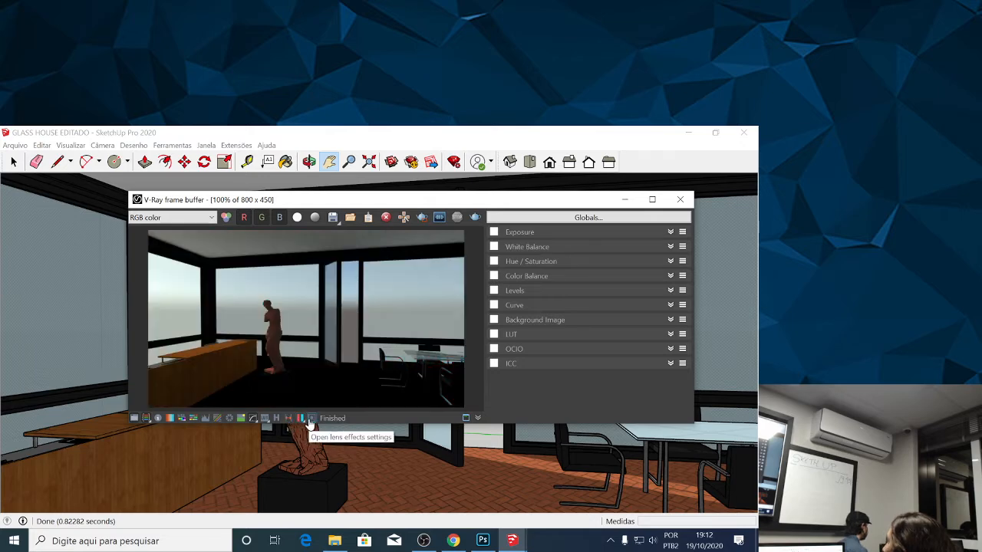
Open and close the lens effects settings, repositioning the frame buffer window to fit on the screen.
click(310, 421)
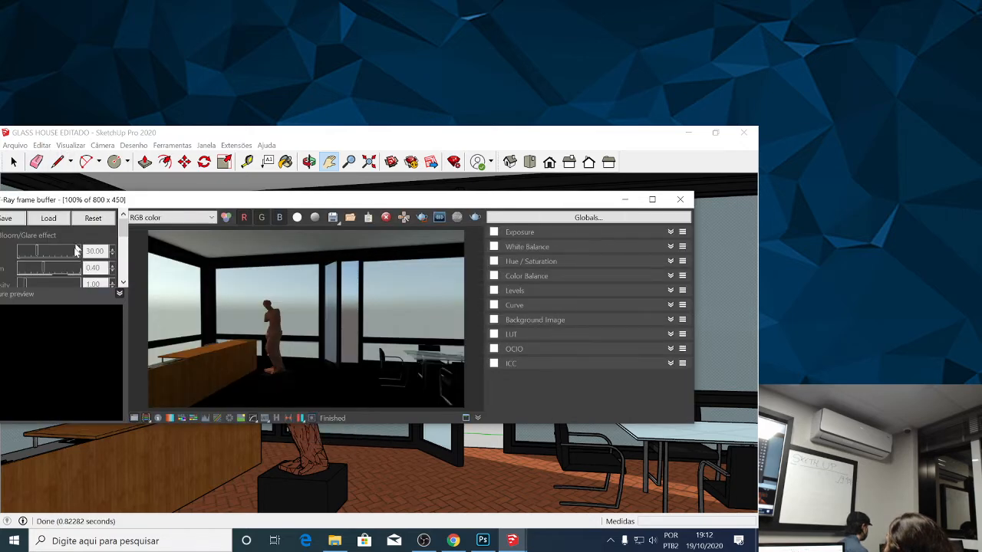
drag(150, 203, 186, 232)
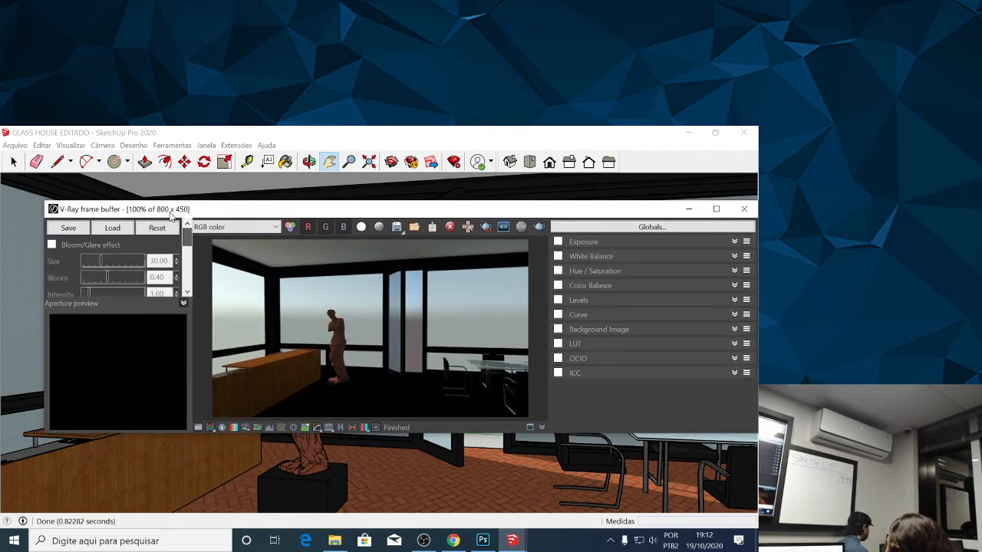
click(376, 429)
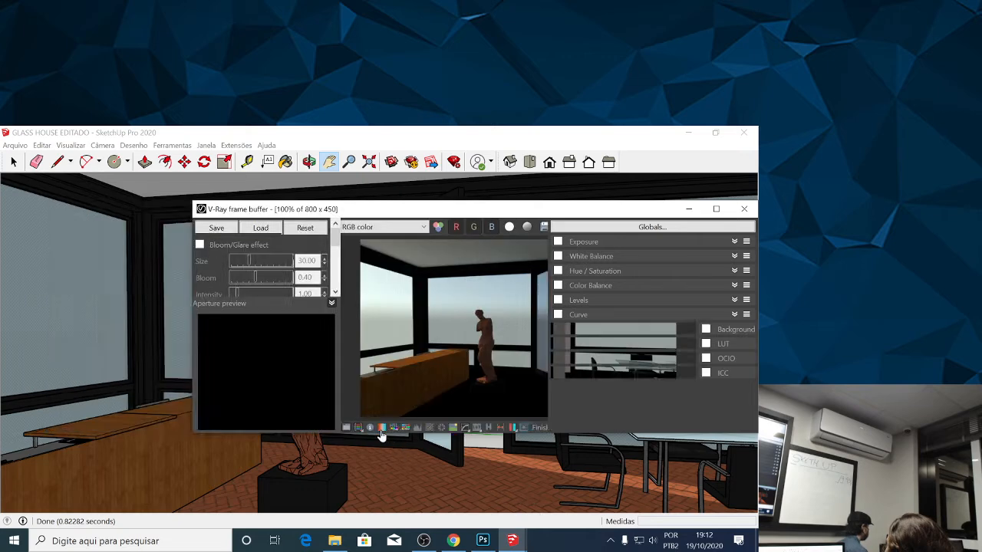
drag(517, 207, 351, 202)
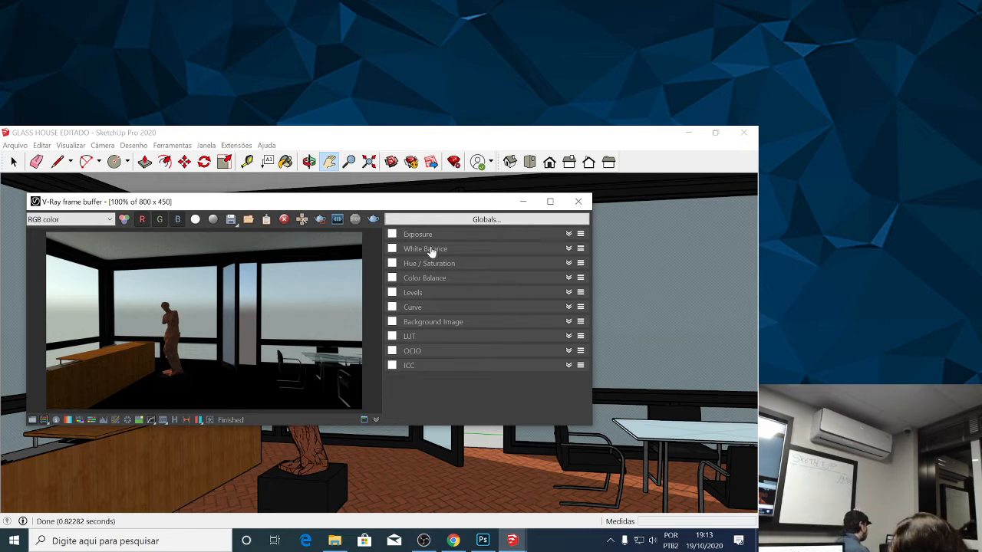
Expand the Exposure correction settings, close the frame buffer and reopen it over the model.
click(392, 234)
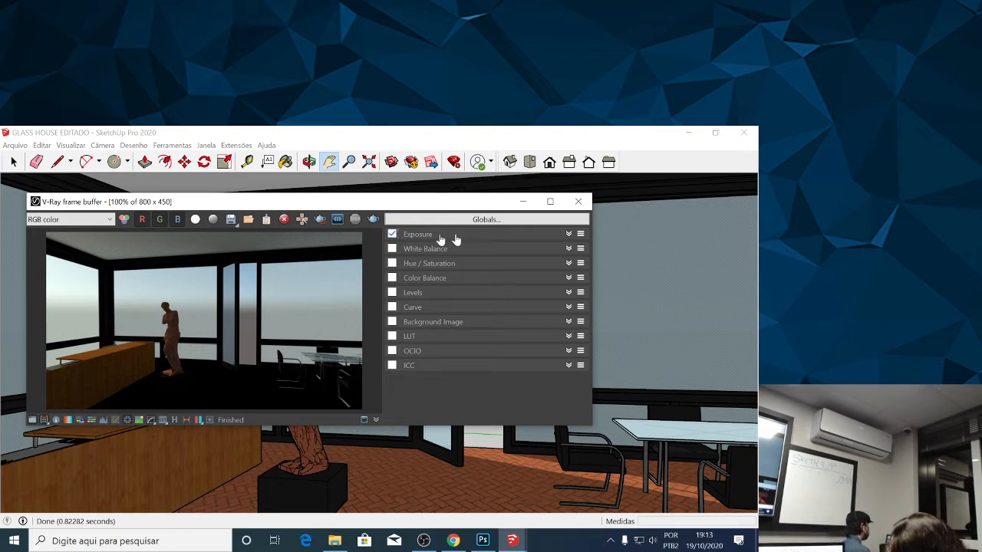
click(568, 234)
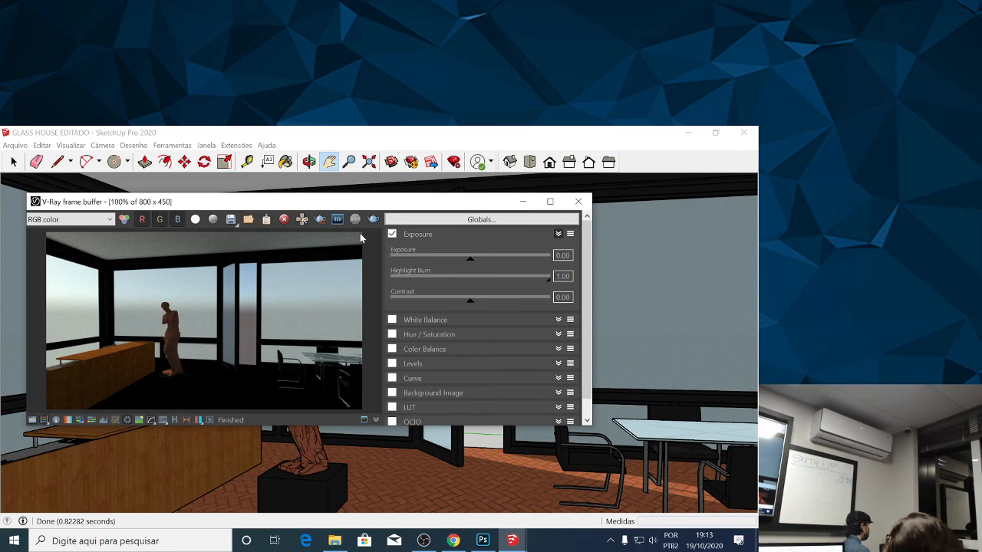
click(577, 201)
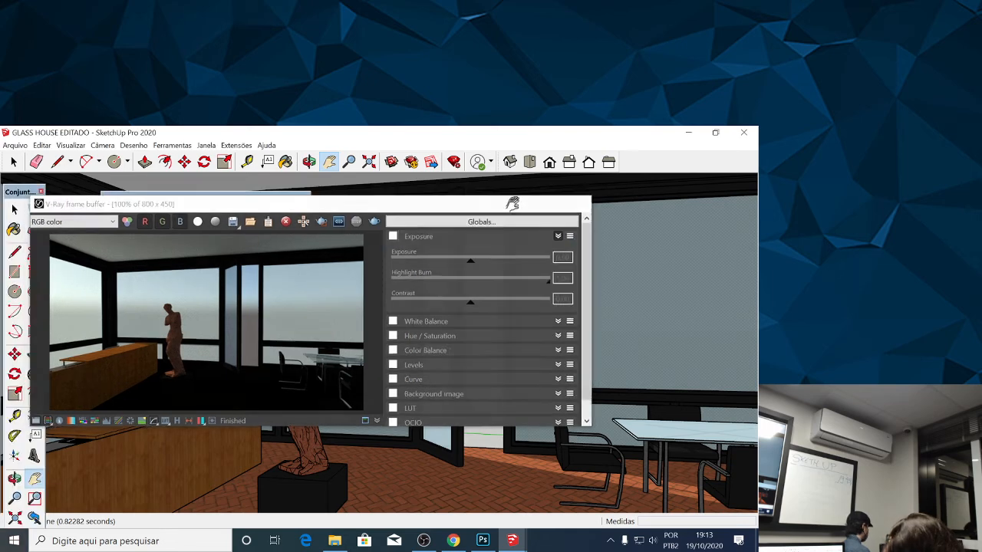
scroll(445, 261, down, 10)
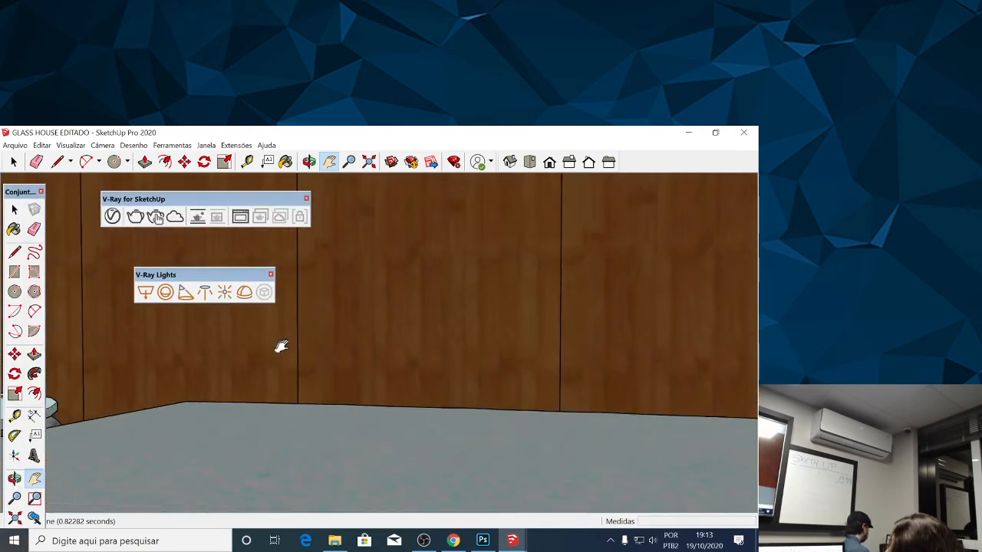
scroll(340, 357, down, 3)
drag(239, 342, 309, 338)
scroll(309, 337, down, 3)
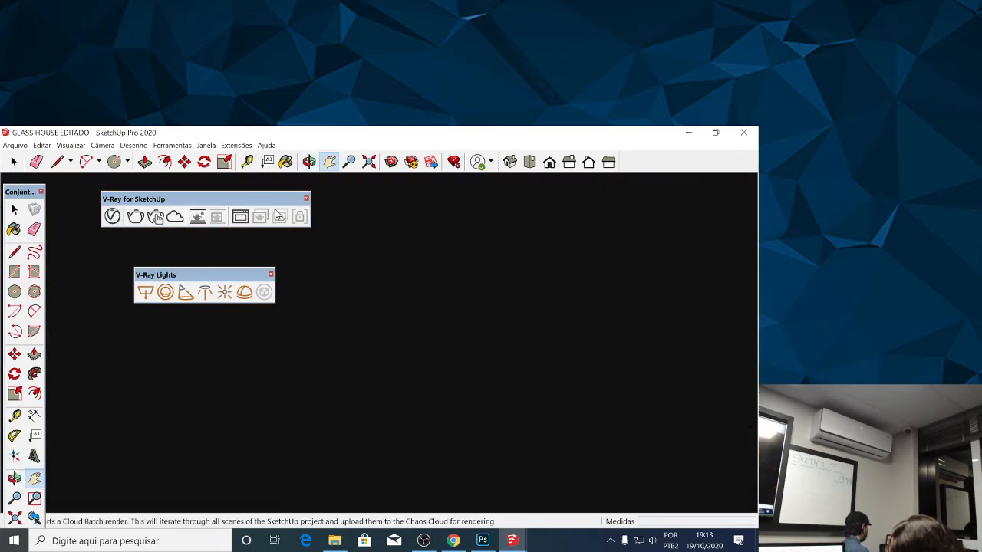
click(240, 217)
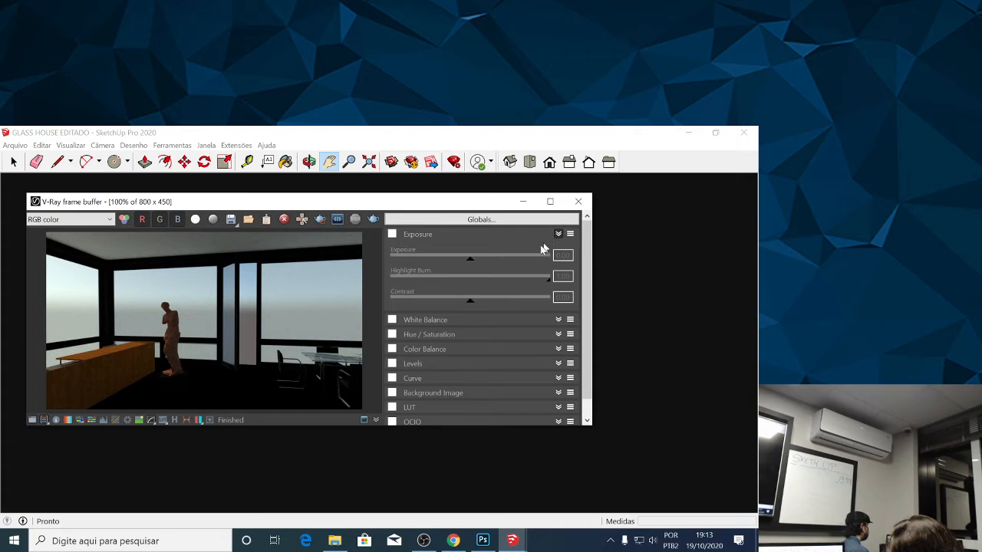
Try an exposure of 0.53 and a contrast of 0.04 on the interior render, switch the correction off and minimize the frame buffer.
click(396, 235)
mouse_move(471, 261)
mouse_down()
mouse_move(491, 265)
mouse_move(469, 265)
mouse_move(479, 263)
mouse_up()
mouse_move(540, 282)
mouse_down()
mouse_move(517, 283)
mouse_move(551, 285)
mouse_up()
mouse_move(471, 302)
mouse_down()
mouse_move(488, 305)
mouse_move(476, 302)
mouse_up()
click(392, 235)
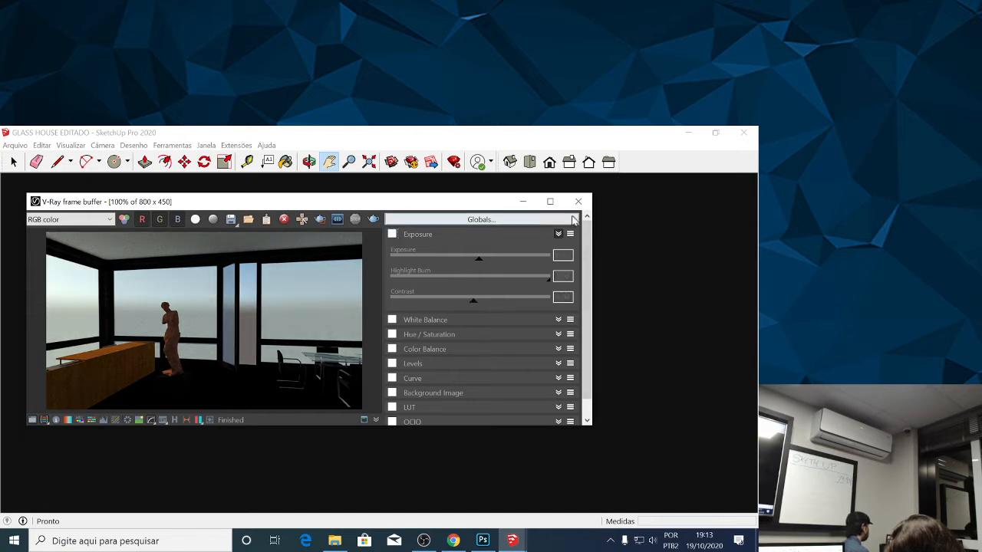
click(421, 238)
click(522, 202)
Frame the whole front facade of the glass house from outside and activate the Select tool.
scroll(430, 261, down, 8)
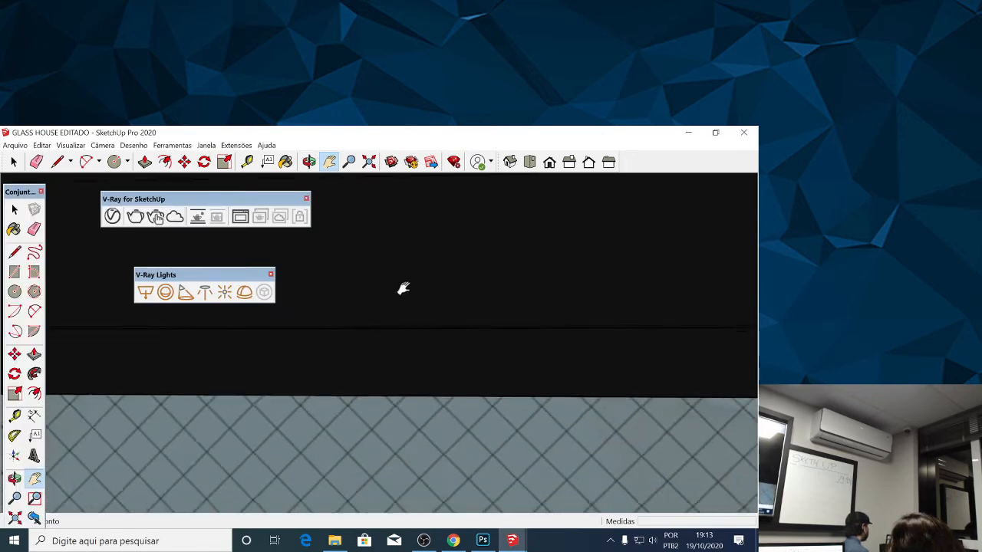
scroll(396, 281, down, 10)
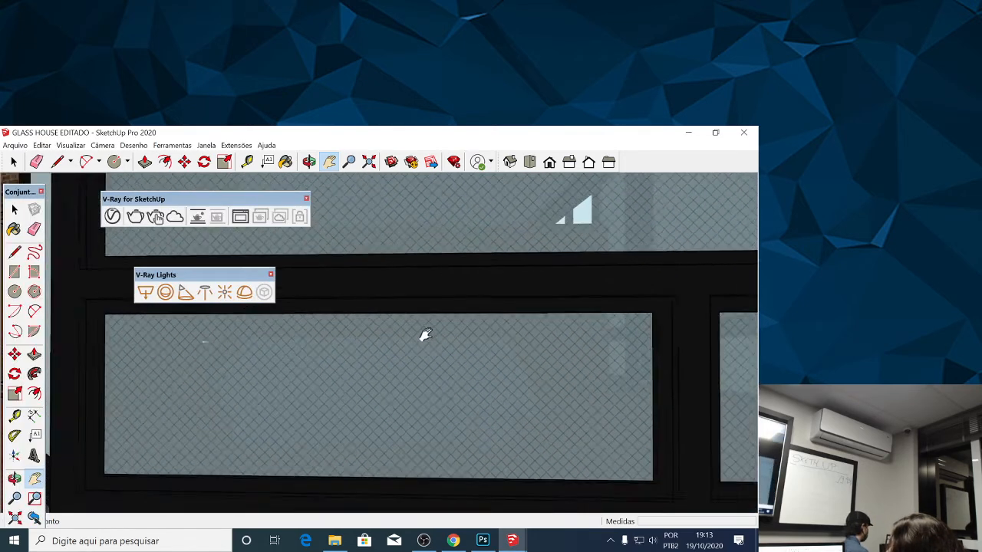
scroll(408, 346, down, 10)
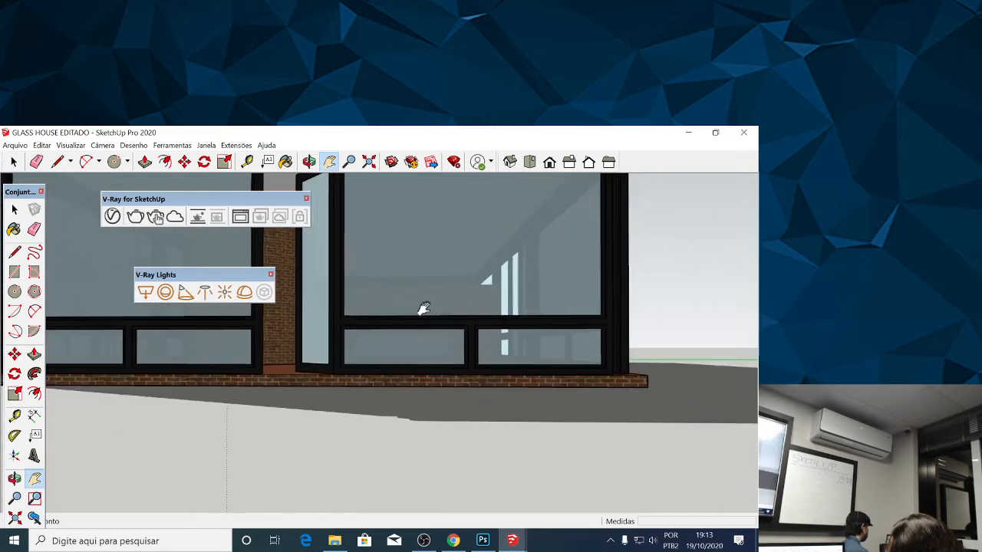
drag(407, 276, 583, 282)
drag(261, 257, 329, 224)
scroll(329, 224, up, 1)
key(space)
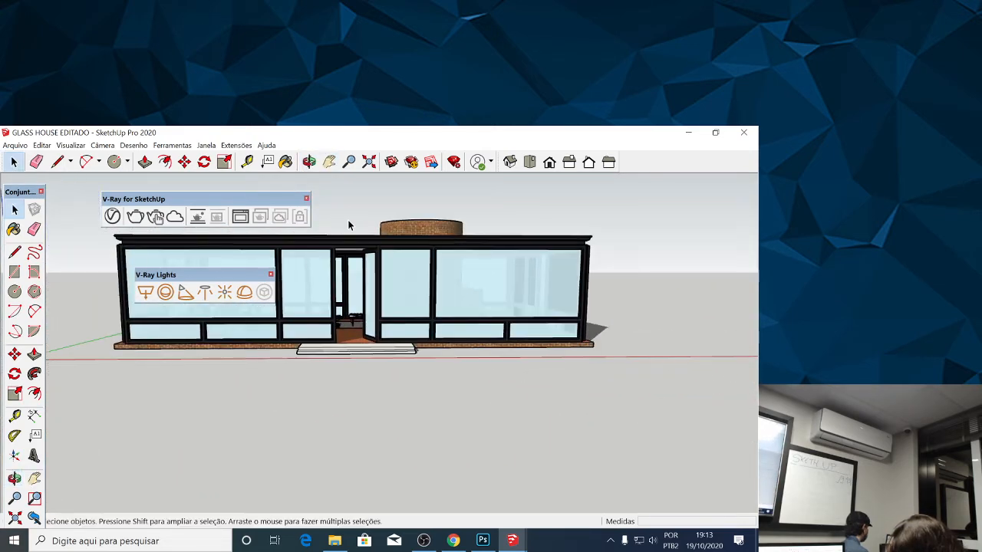
Reopen the frame buffer, enable the Exposure correction and set the exposure to 0.88.
click(239, 219)
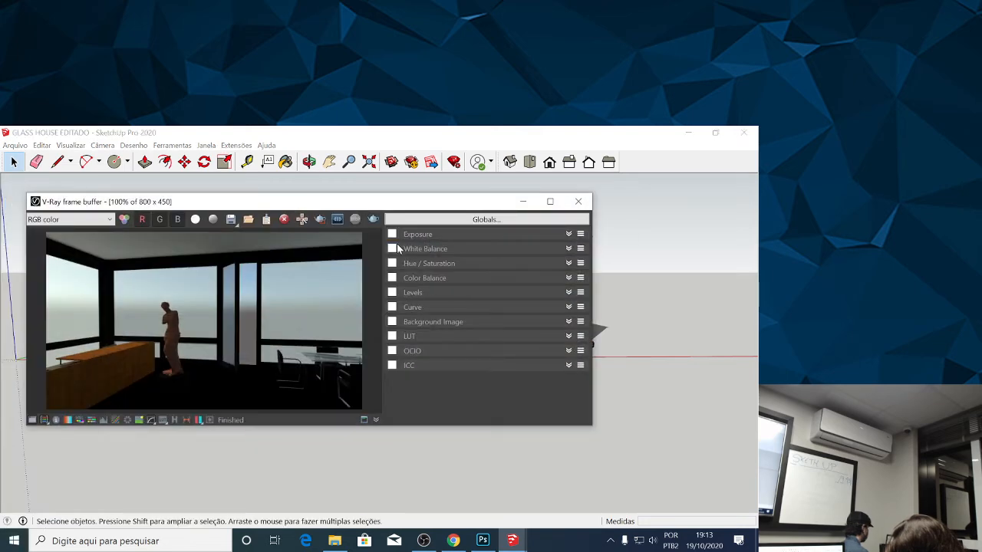
click(567, 236)
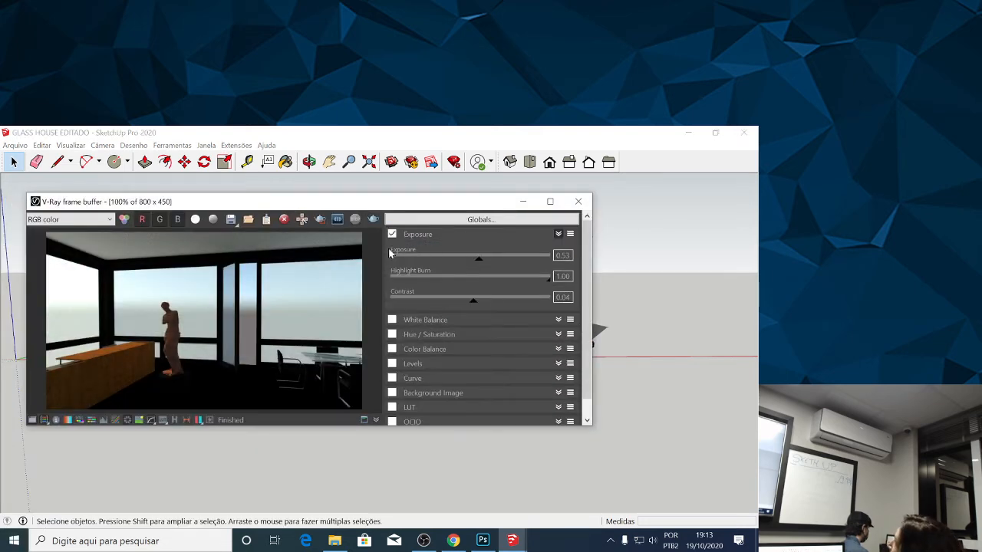
mouse_move(480, 259)
mouse_down()
mouse_move(502, 263)
mouse_move(469, 263)
mouse_move(485, 263)
mouse_up()
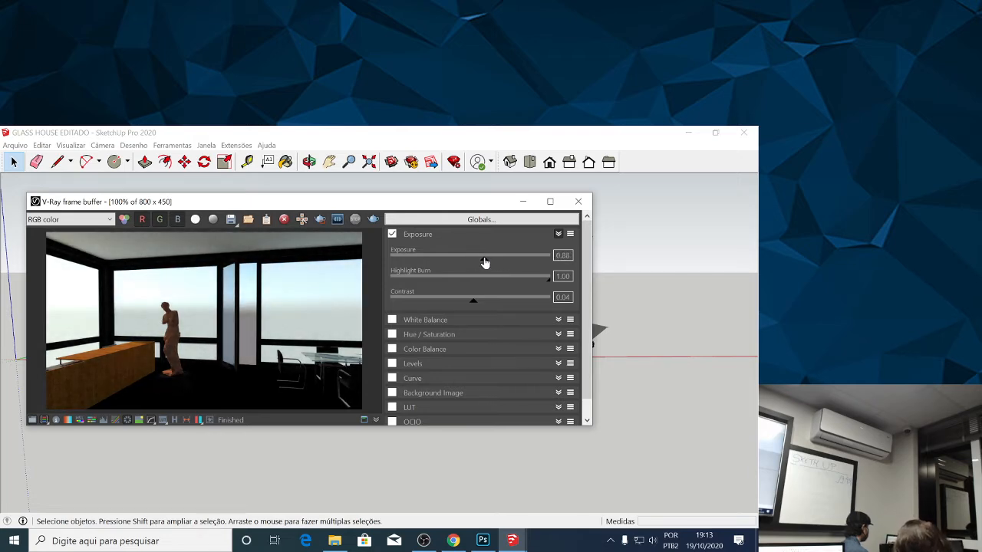
Minimize the frame buffer and render the exterior front view of the glass house with V-Ray.
click(527, 203)
drag(362, 265, 330, 256)
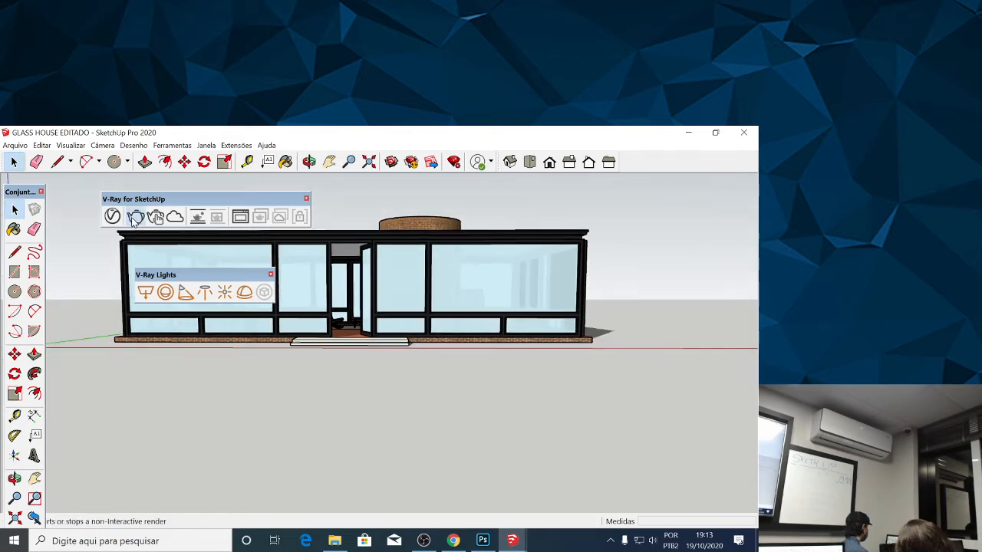
click(136, 218)
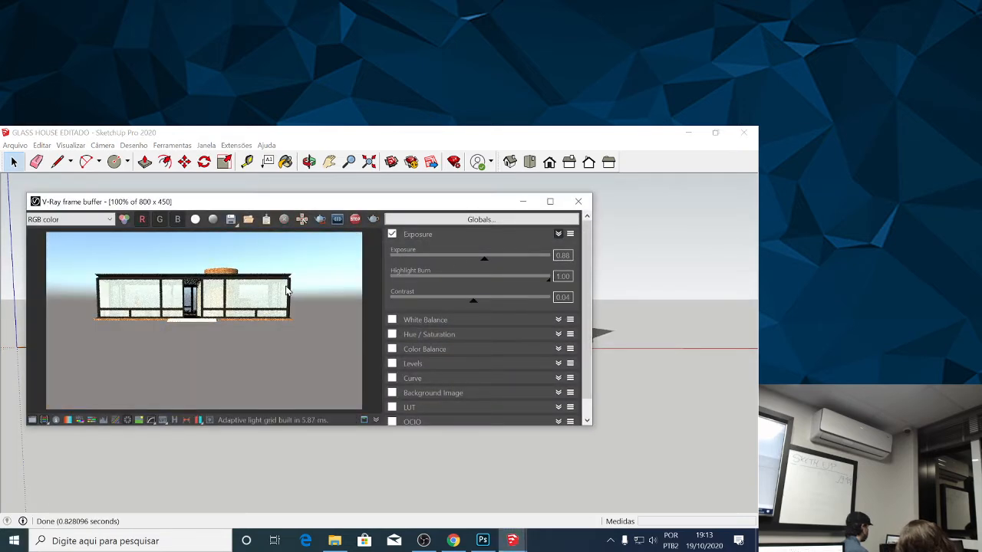
Set the Exposure correction of the exterior render to exposure 0.01, highlight burn 0.98 and contrast 0.24.
drag(484, 258, 464, 265)
mouse_move(466, 262)
mouse_down()
mouse_move(480, 262)
mouse_move(471, 261)
mouse_up()
mouse_move(548, 279)
mouse_down()
mouse_move(491, 279)
mouse_move(549, 280)
mouse_up()
drag(473, 300, 490, 305)
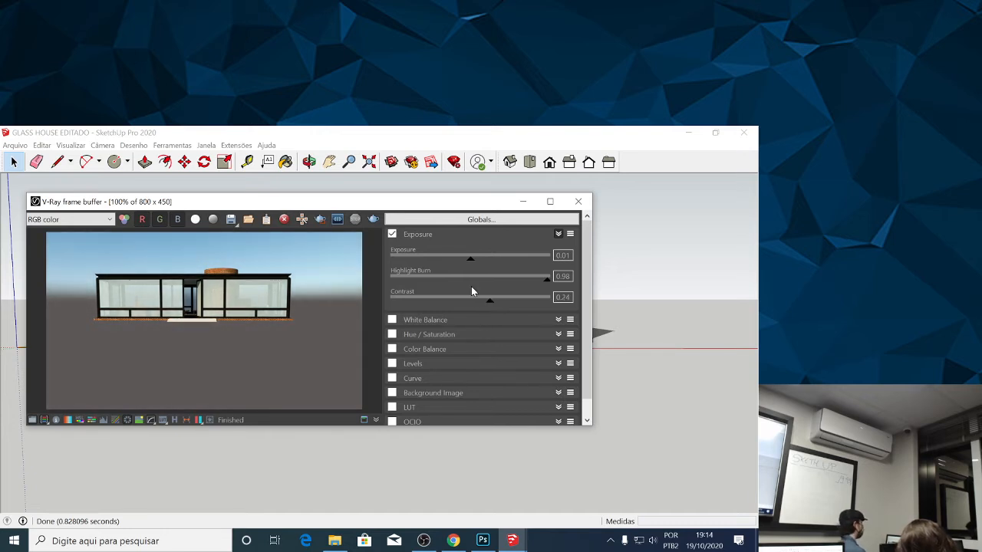
Compare the exterior render with and without the Exposure correction, leaving the correction enabled.
click(393, 234)
click(392, 234)
click(392, 234)
click(393, 234)
click(393, 234)
click(392, 234)
click(392, 234)
click(393, 234)
click(392, 234)
click(393, 234)
click(393, 234)
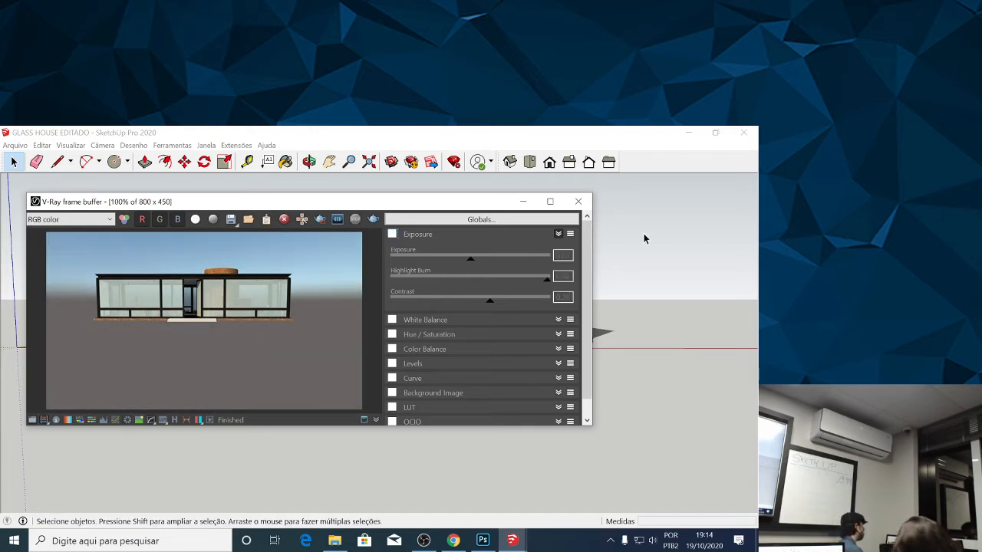
click(393, 234)
click(394, 234)
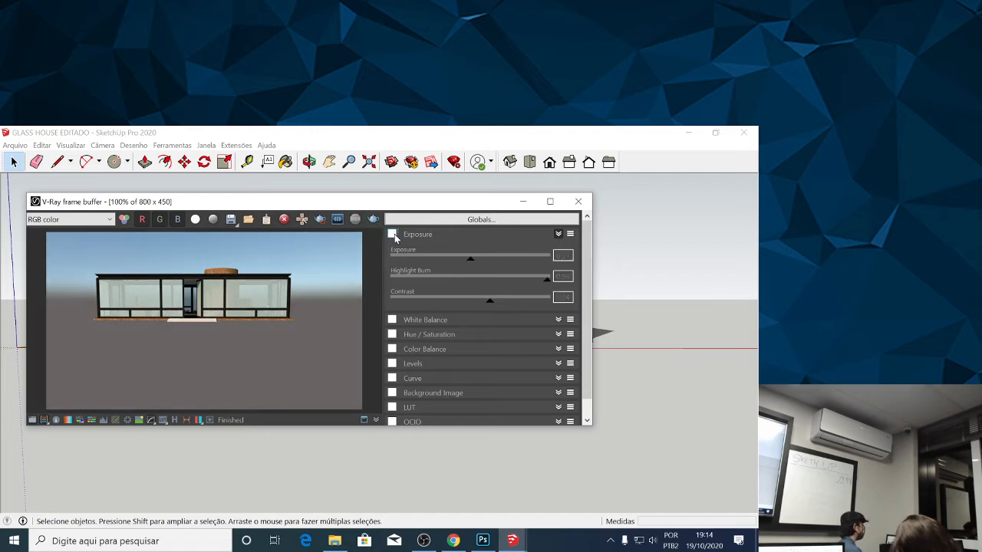
click(393, 234)
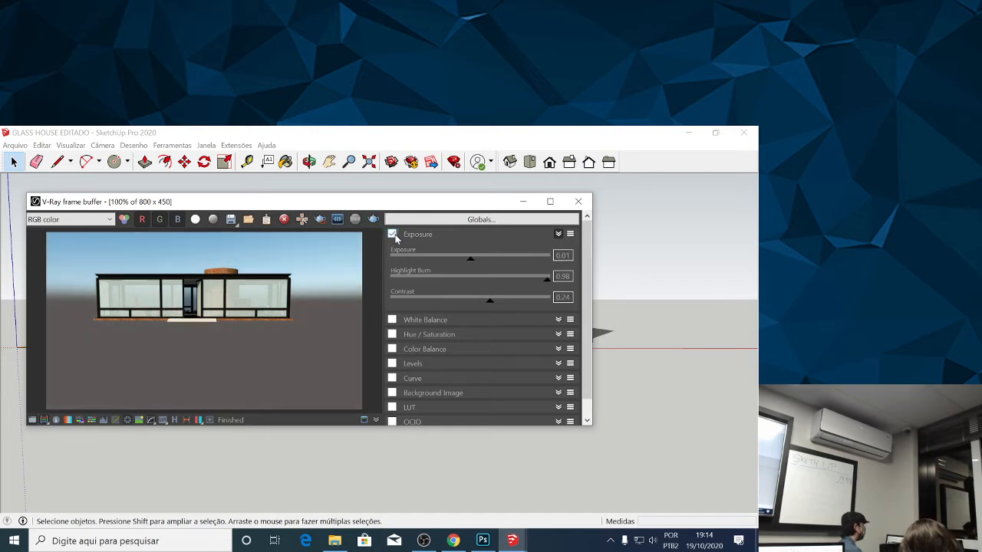
Check the exterior render without the Exposure correction, re-enable the correction and set its contrast to 0.21.
click(393, 234)
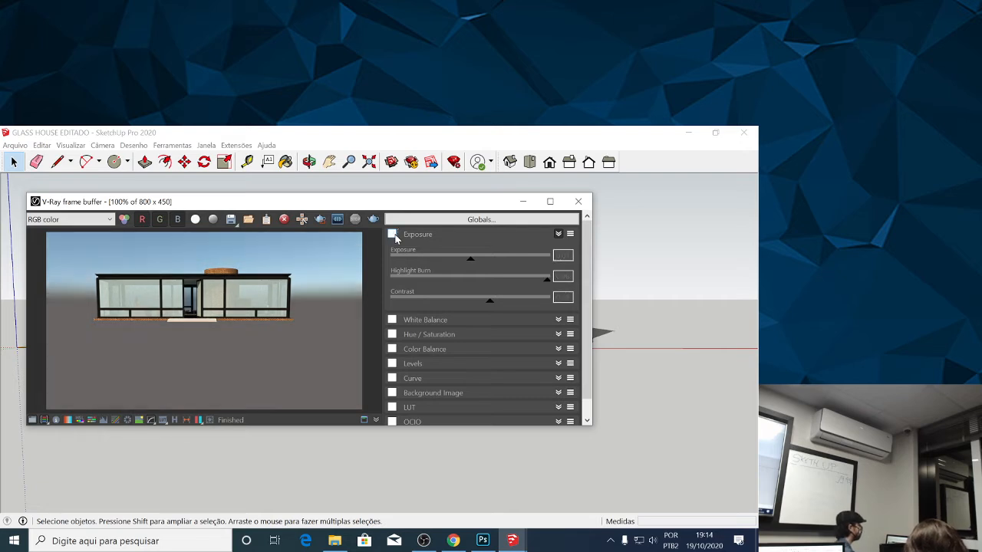
click(559, 234)
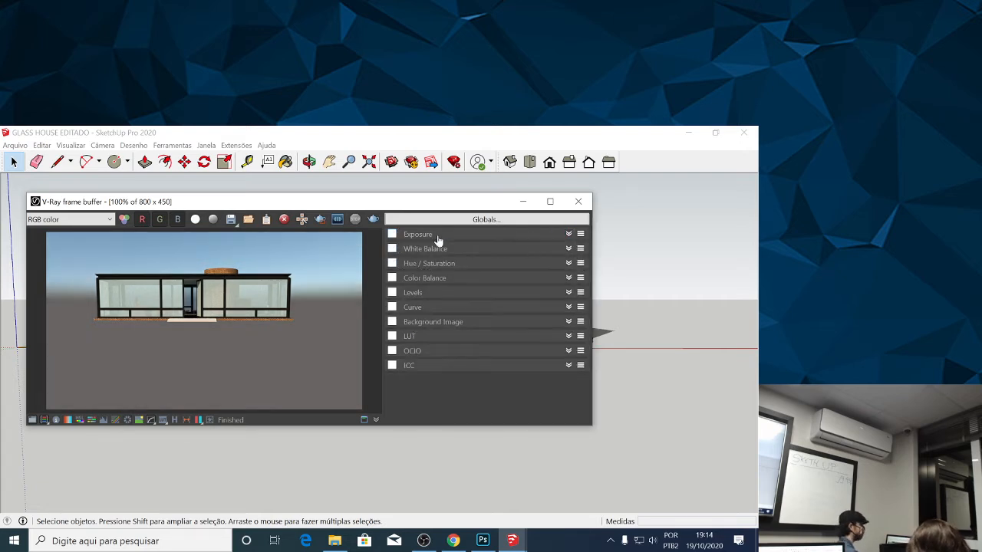
click(393, 234)
click(568, 234)
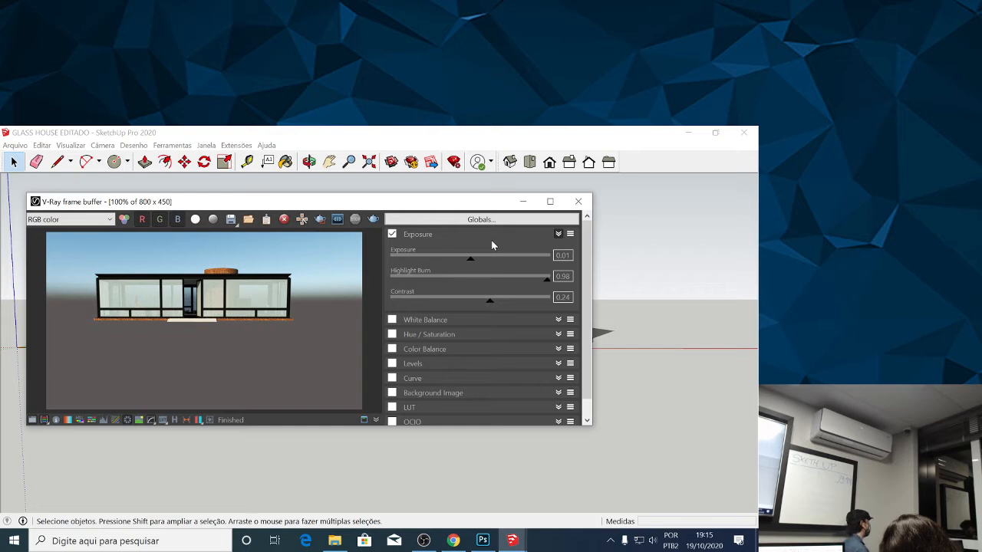
drag(489, 304, 486, 304)
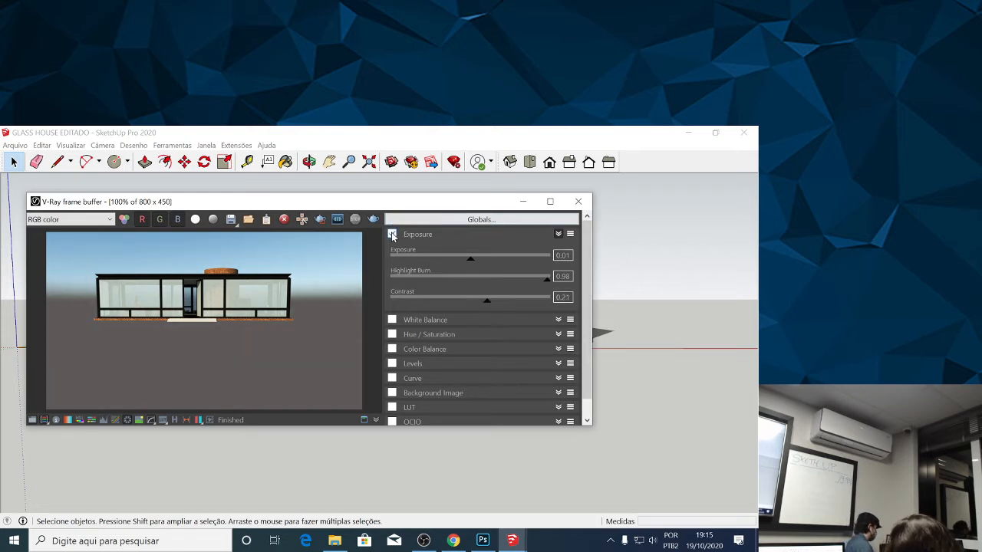
Enable the White Balance correction on the exterior render and set the temperature to 4953.
click(441, 320)
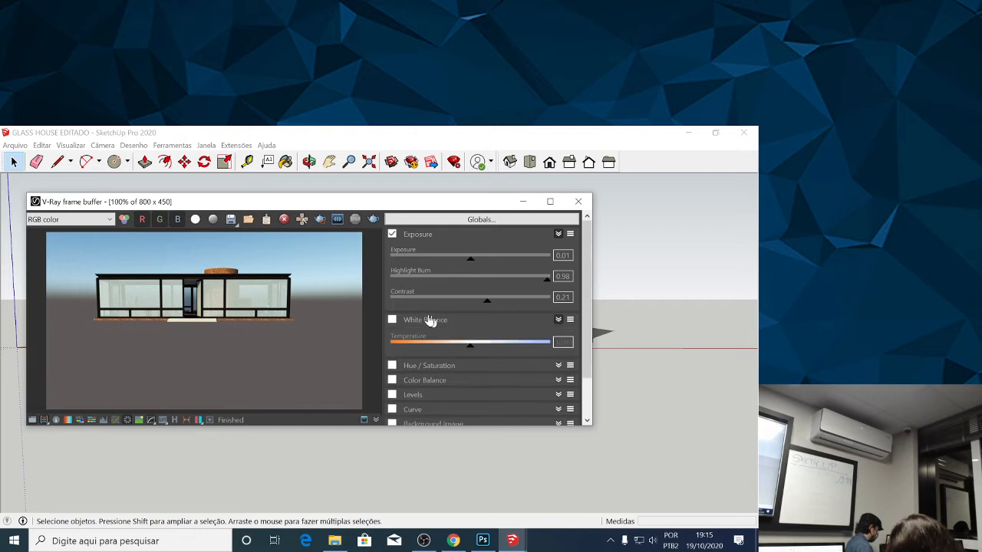
click(392, 319)
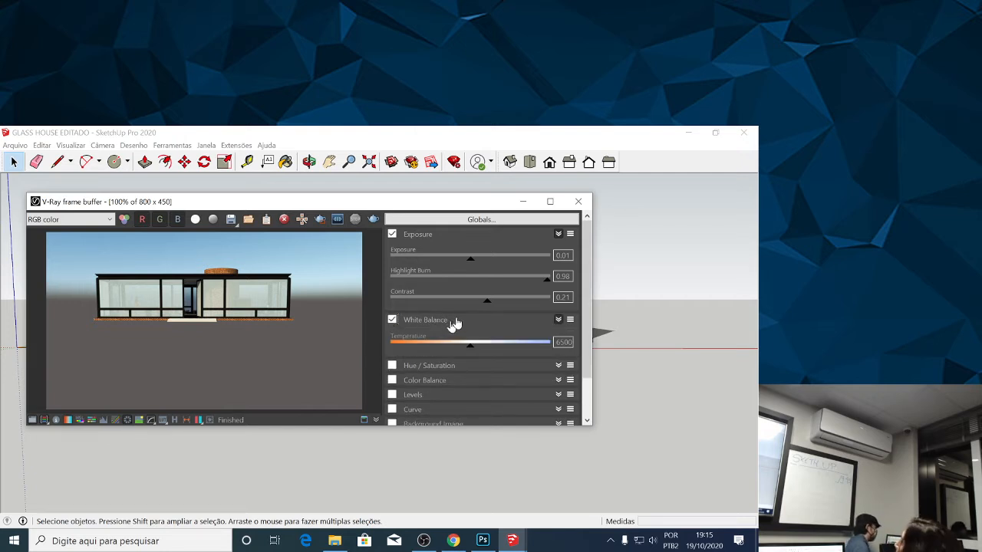
mouse_move(475, 351)
mouse_down()
mouse_move(443, 351)
mouse_move(474, 353)
mouse_move(465, 351)
mouse_up()
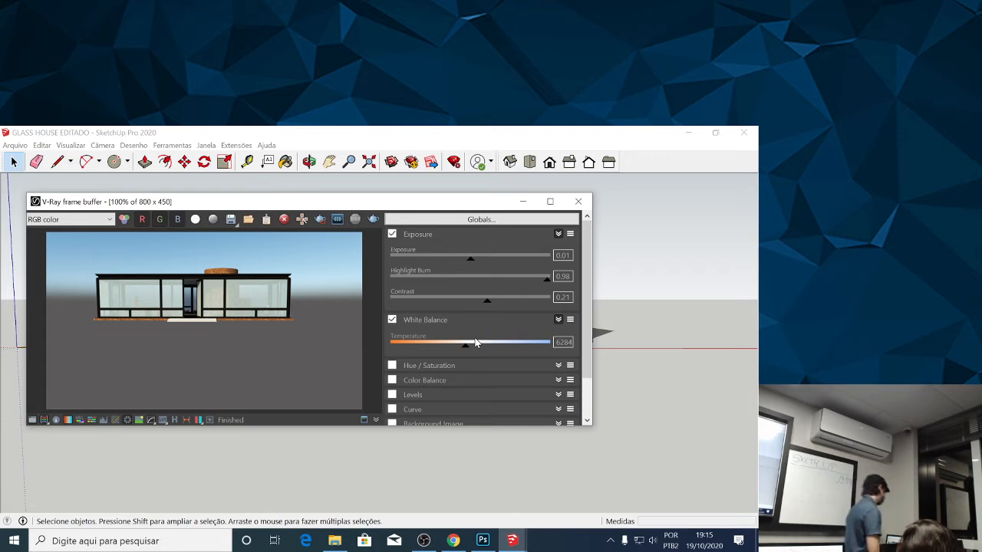
drag(467, 347, 435, 351)
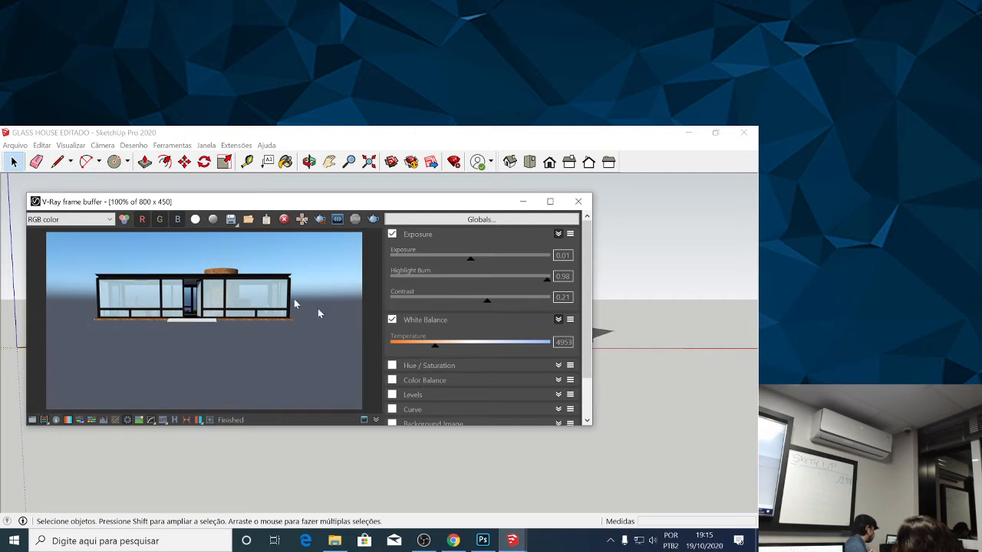
Examine the exterior render of the glass house with the Exposure and White Balance corrections applied.
scroll(166, 284, down, 1)
scroll(165, 280, up, 2)
scroll(162, 270, up, 1)
scroll(162, 270, down, 1)
scroll(188, 302, down, 1)
scroll(186, 296, up, 1)
scroll(181, 269, down, 1)
scroll(180, 268, up, 1)
scroll(180, 264, down, 1)
mouse_move(435, 346)
mouse_down()
mouse_move(518, 351)
mouse_move(434, 350)
mouse_up()
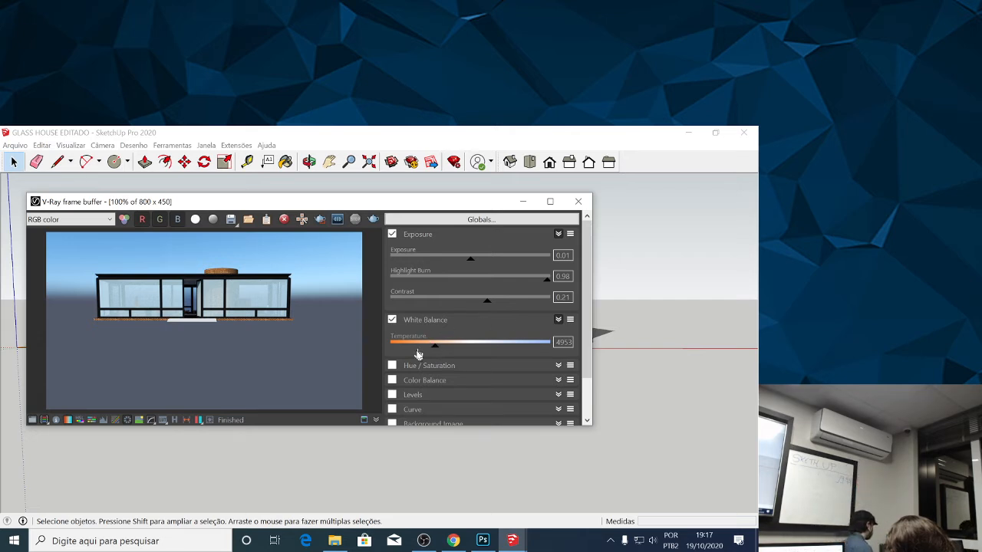
Enable the Hue / Saturation correction and set the hue to -3.11.
click(415, 367)
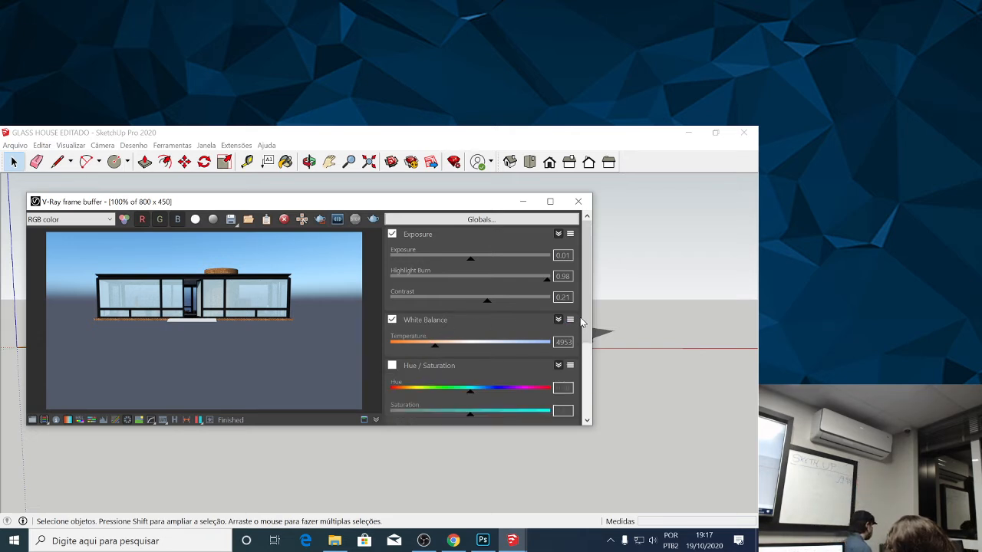
scroll(583, 349, down, 2)
drag(584, 344, 584, 347)
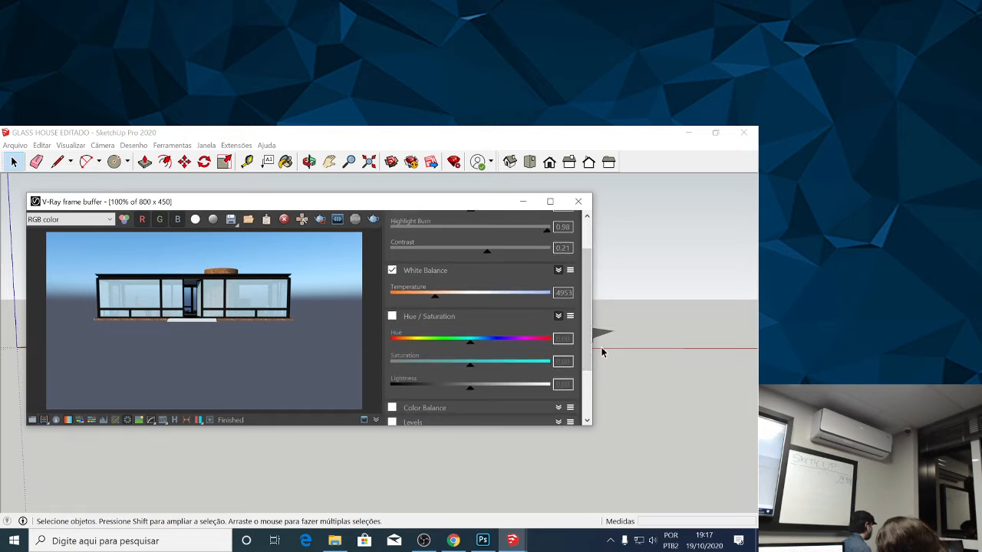
scroll(589, 349, up, 2)
drag(589, 305, 589, 359)
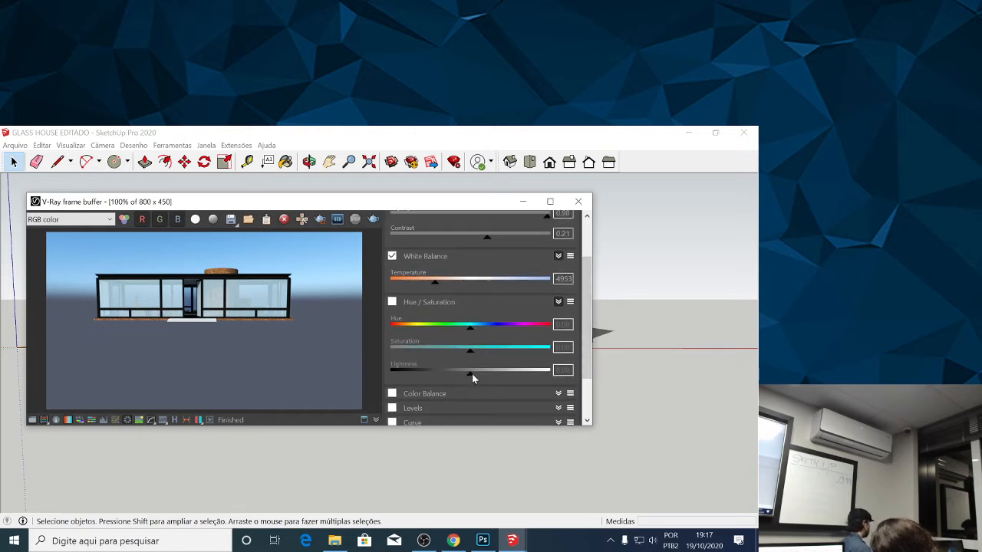
click(392, 301)
mouse_move(471, 378)
mouse_down()
mouse_move(482, 378)
mouse_move(470, 378)
mouse_up()
drag(468, 330, 475, 333)
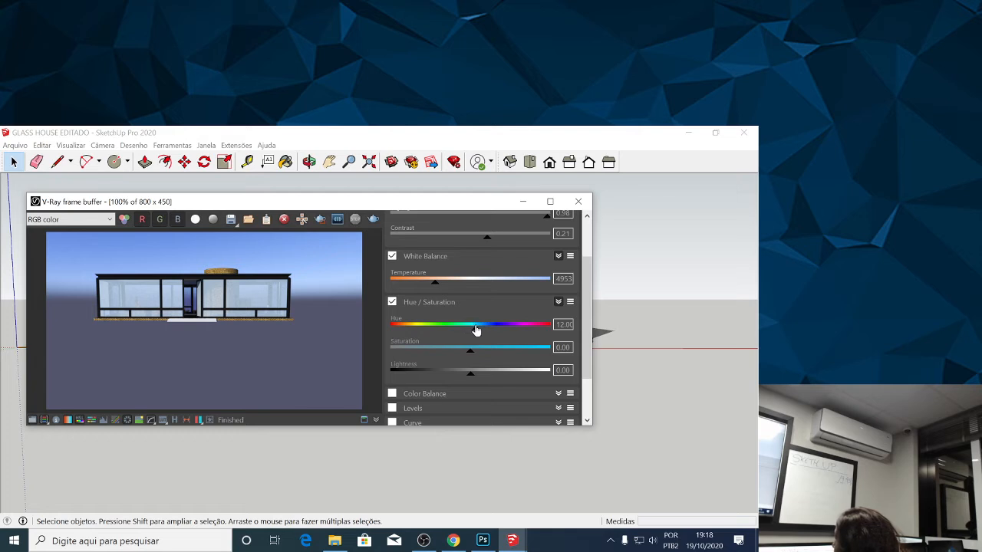
drag(476, 331, 471, 333)
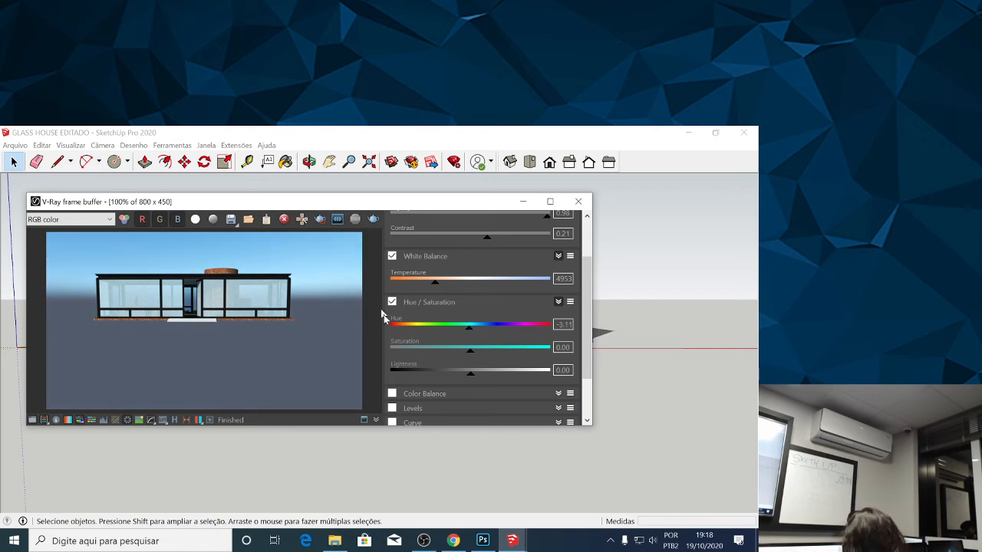
Set the White Balance temperature to 5160 and the hue to -1.33.
mouse_move(435, 285)
mouse_down()
mouse_move(453, 285)
mouse_move(440, 285)
mouse_up()
mouse_move(465, 330)
mouse_down()
mouse_move(480, 331)
mouse_move(461, 332)
mouse_move(472, 332)
mouse_up()
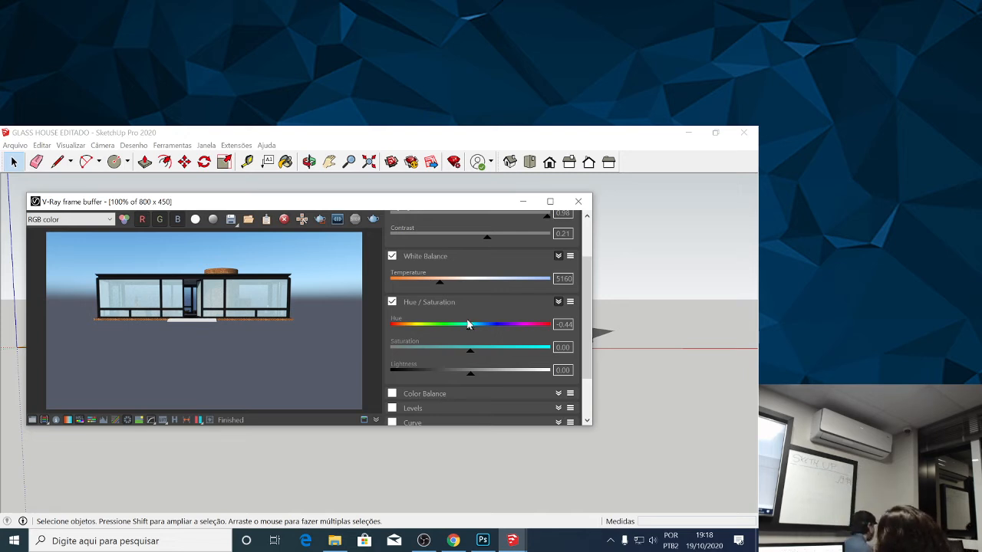
mouse_move(473, 329)
mouse_down()
mouse_move(488, 331)
mouse_move(475, 328)
mouse_up()
click(474, 330)
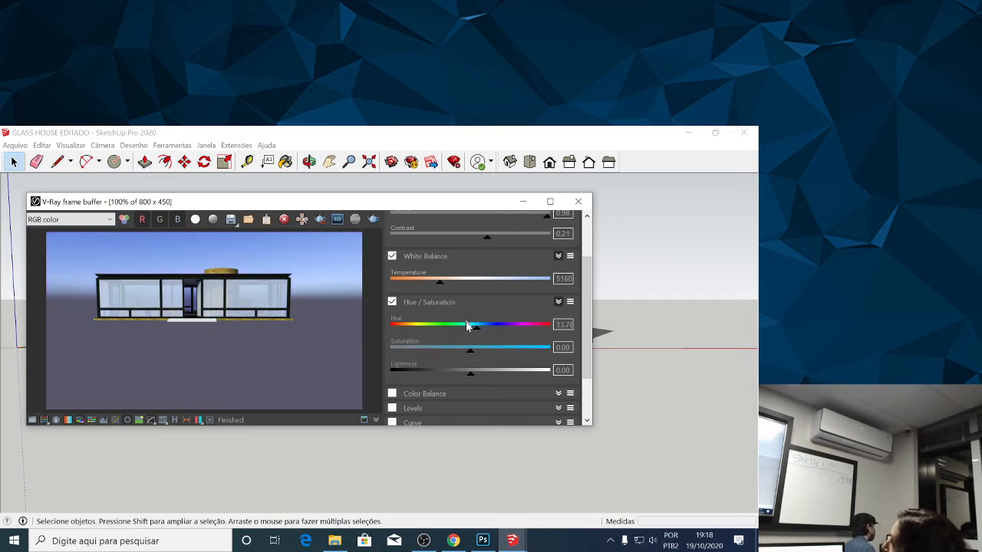
click(472, 333)
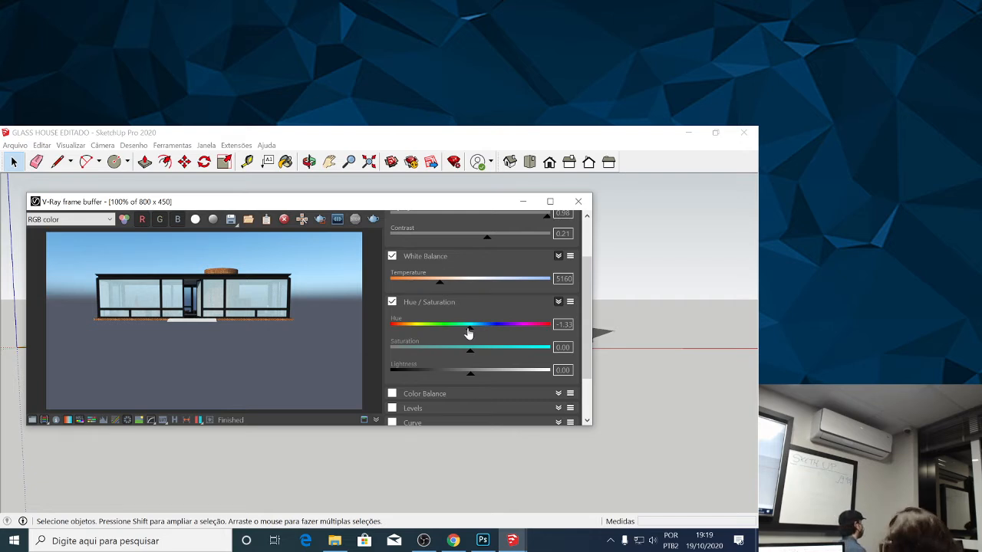
Enable the Color Balance correction for all tones and set Cyan/Red to 0.04 and Magenta/Green to -0.03.
click(392, 394)
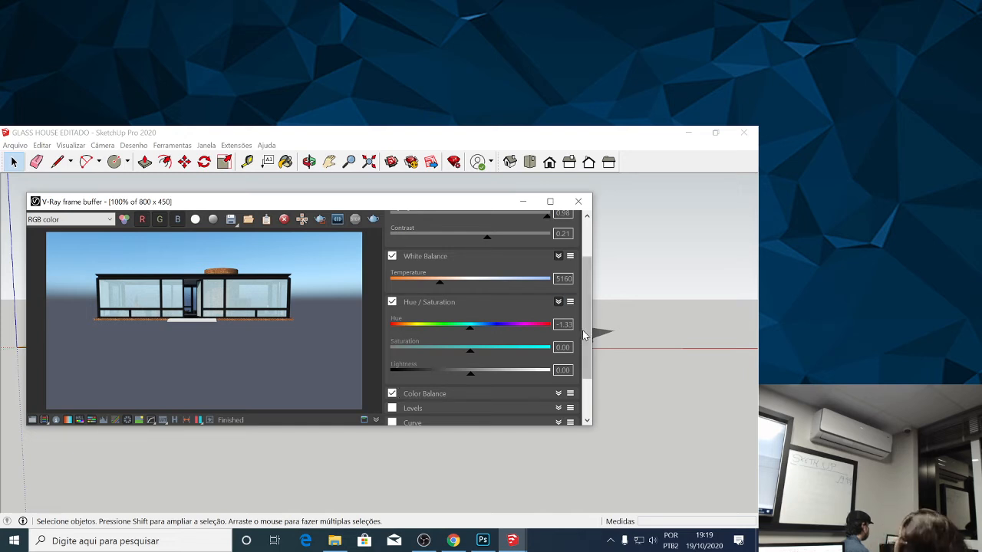
scroll(582, 332, down, 2)
click(559, 330)
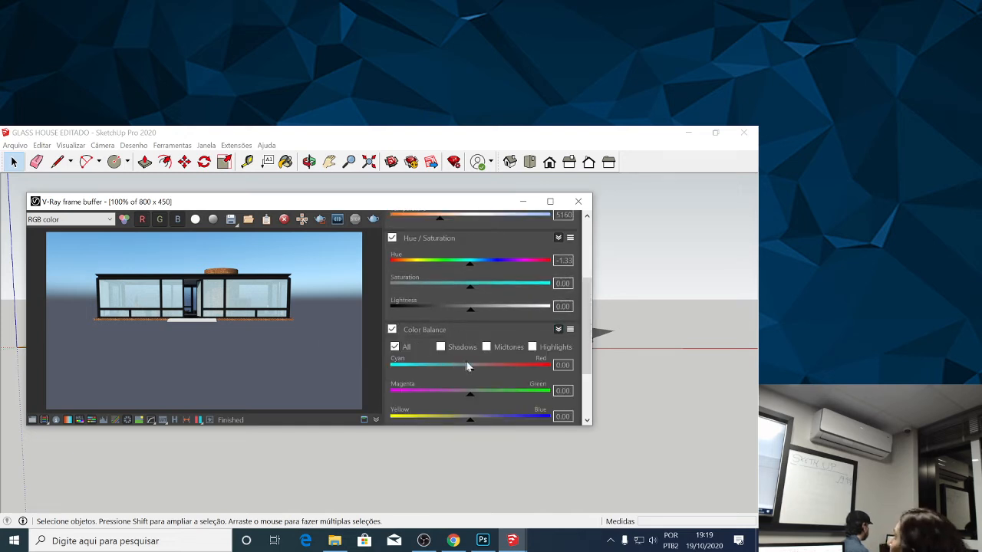
mouse_move(472, 373)
mouse_down()
mouse_move(482, 373)
mouse_move(473, 373)
mouse_up()
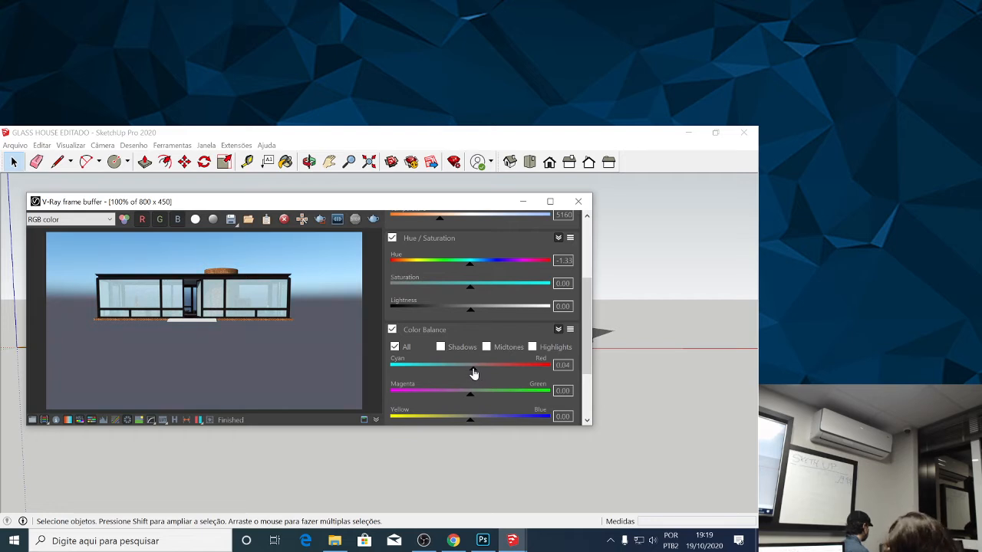
drag(474, 399, 473, 397)
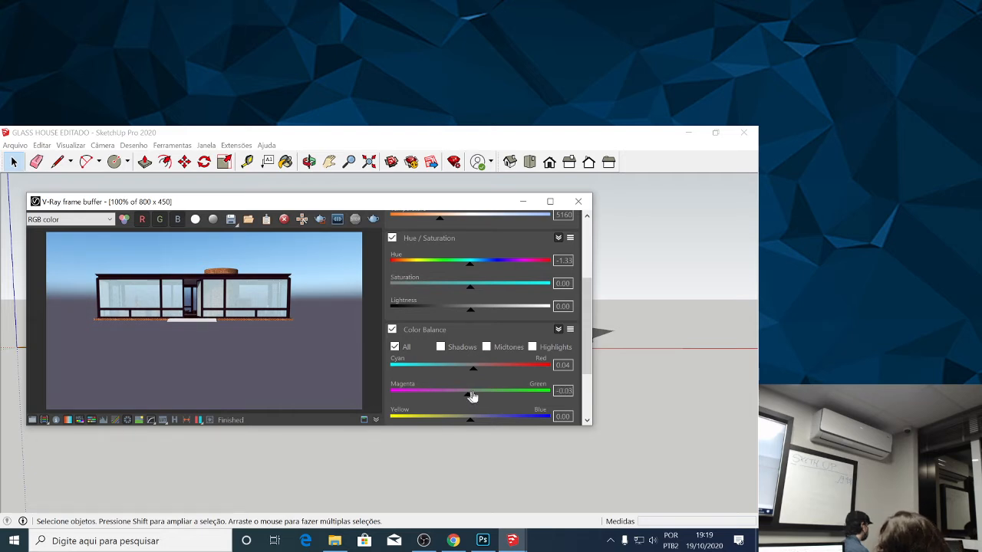
drag(584, 338, 584, 367)
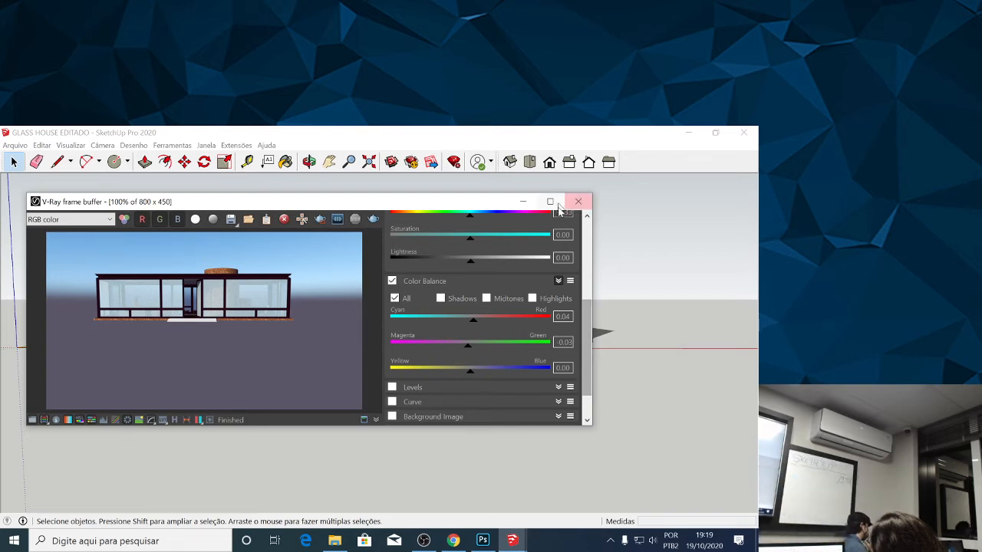
Switch to Chrome, open Gmail and sign in to the saved account with the account password.
click(452, 542)
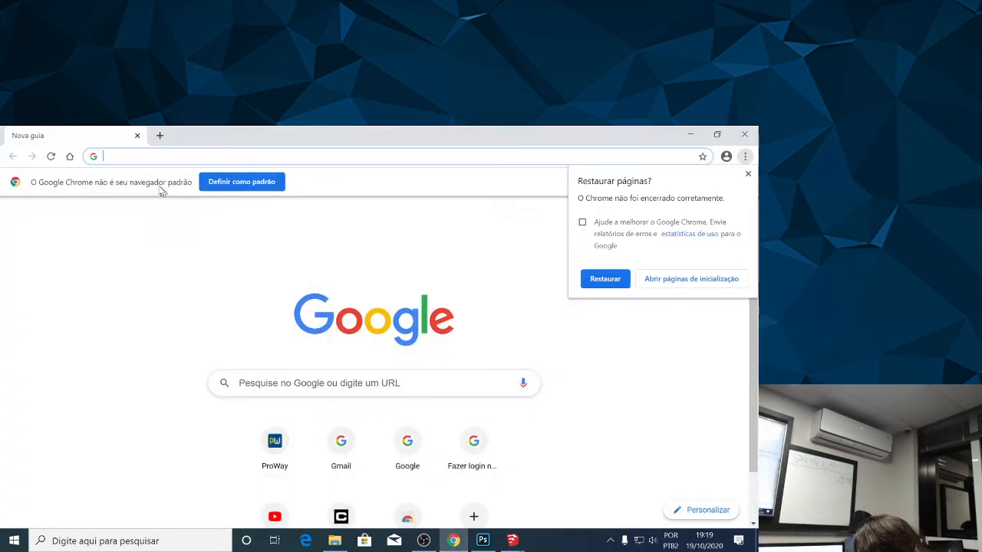
text(gmail.com)
key(Return)
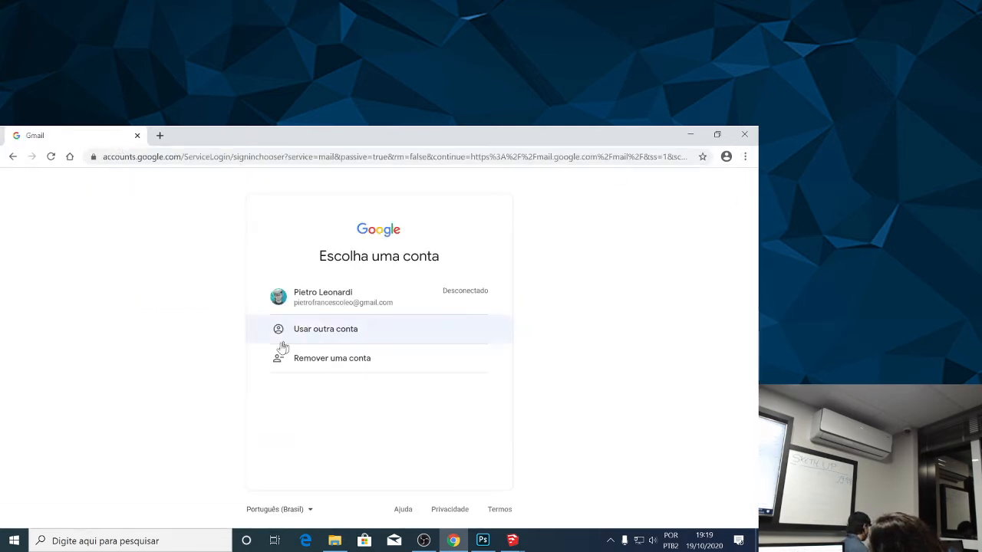
click(340, 303)
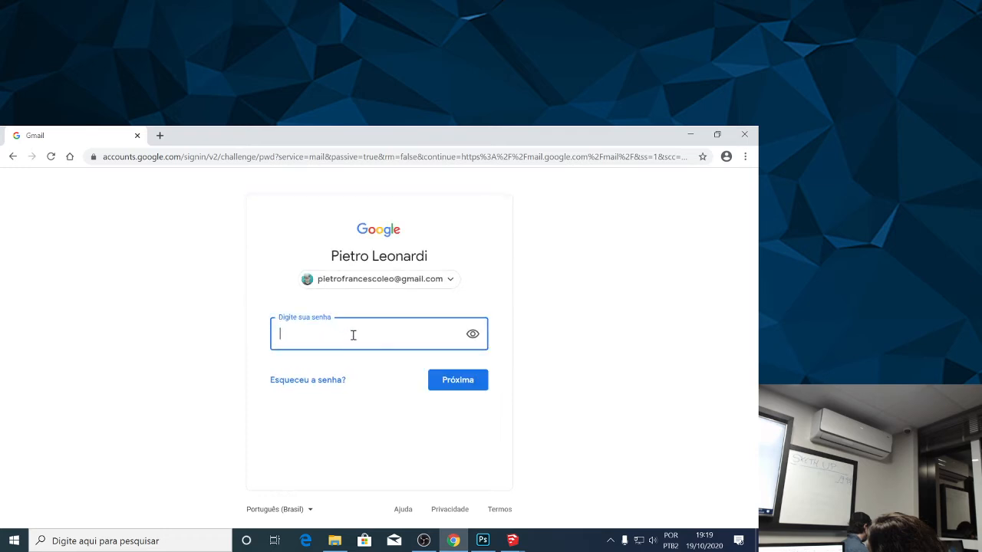
key(Return)
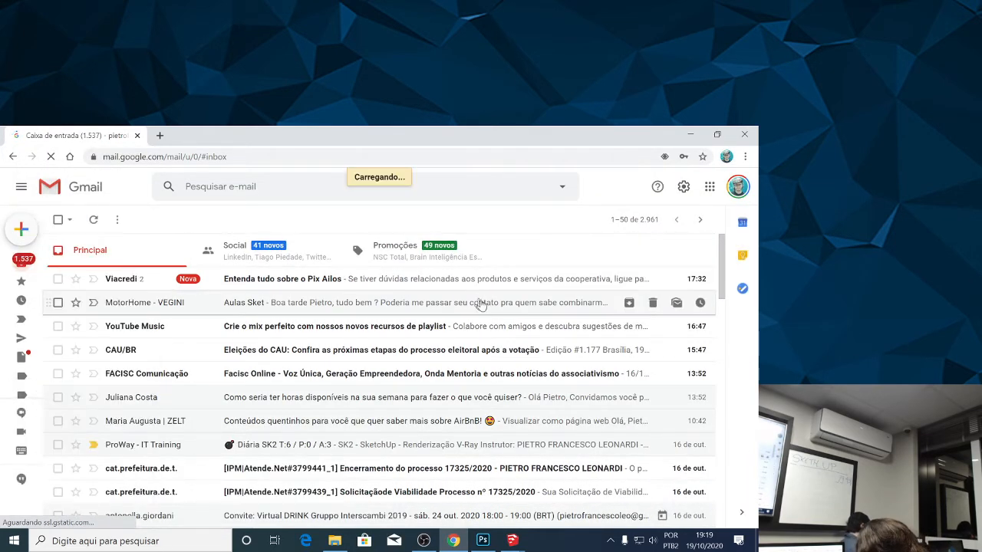
Start a new e-mail message in Gmail and delete the signature from its body.
key(c)
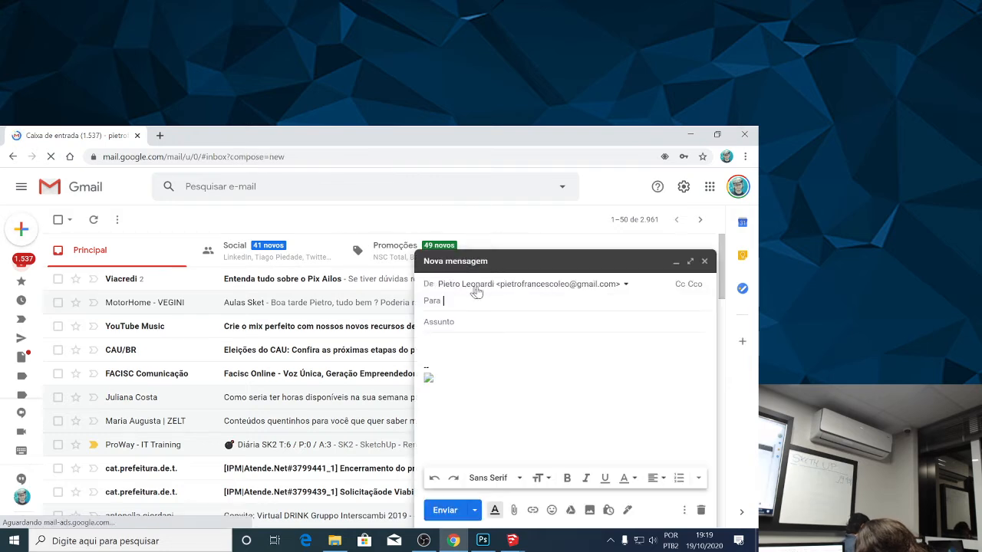
click(48, 228)
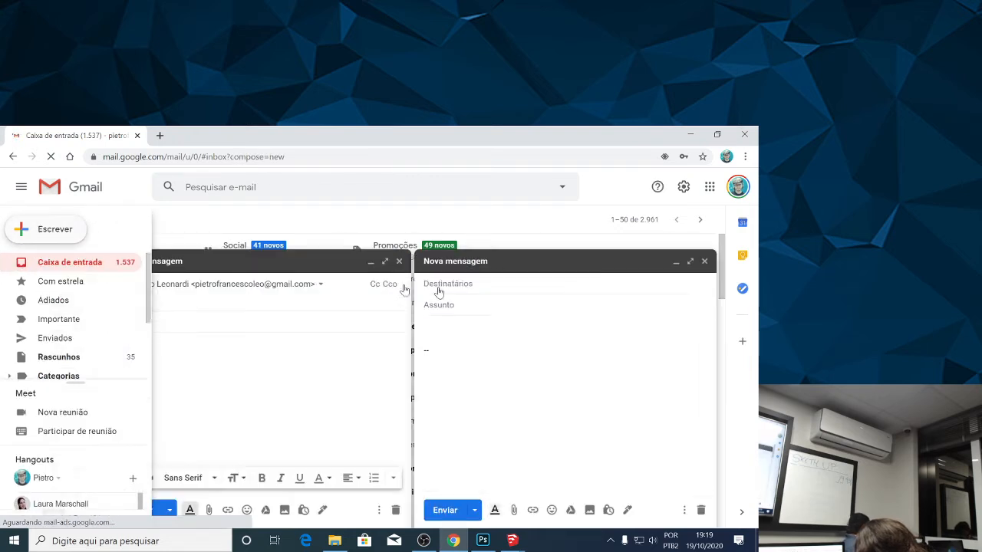
drag(153, 371, 131, 344)
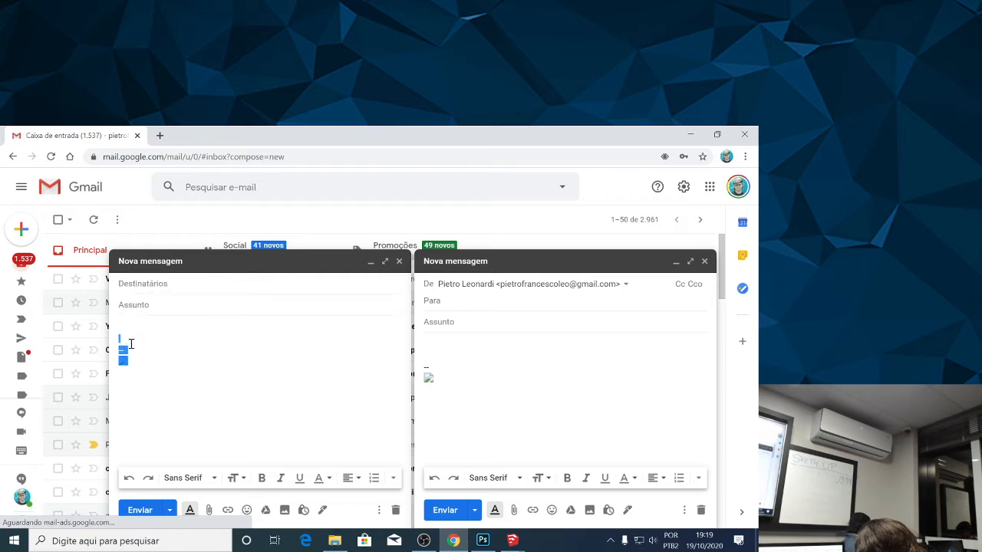
key(BackSpace)
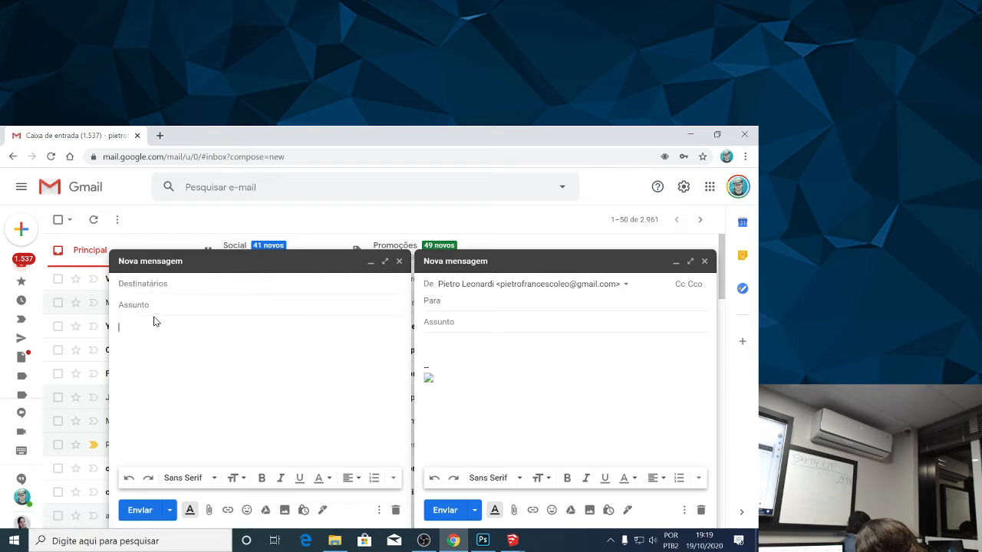
Add three recipients to the new message from the suggested contact e-mail addresses.
click(181, 284)
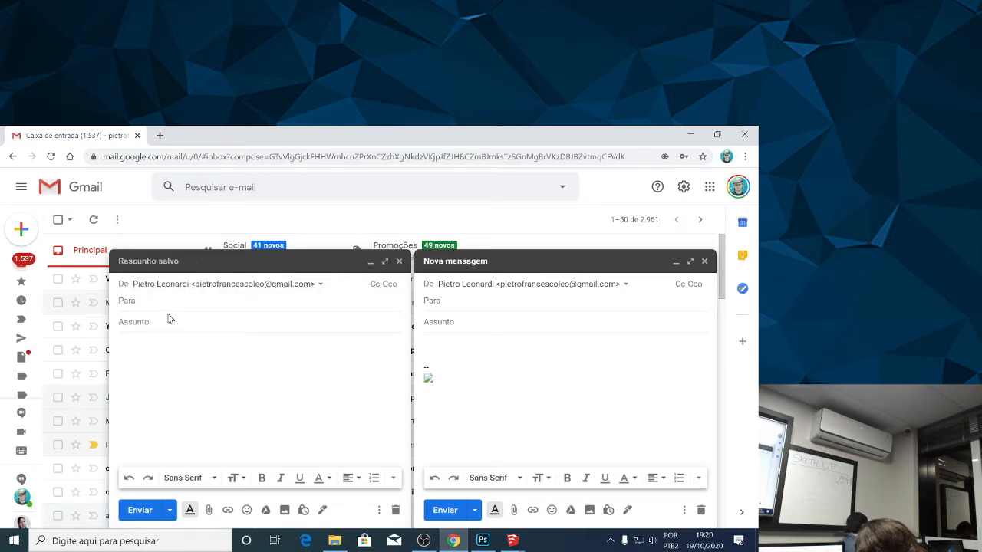
text(helo)
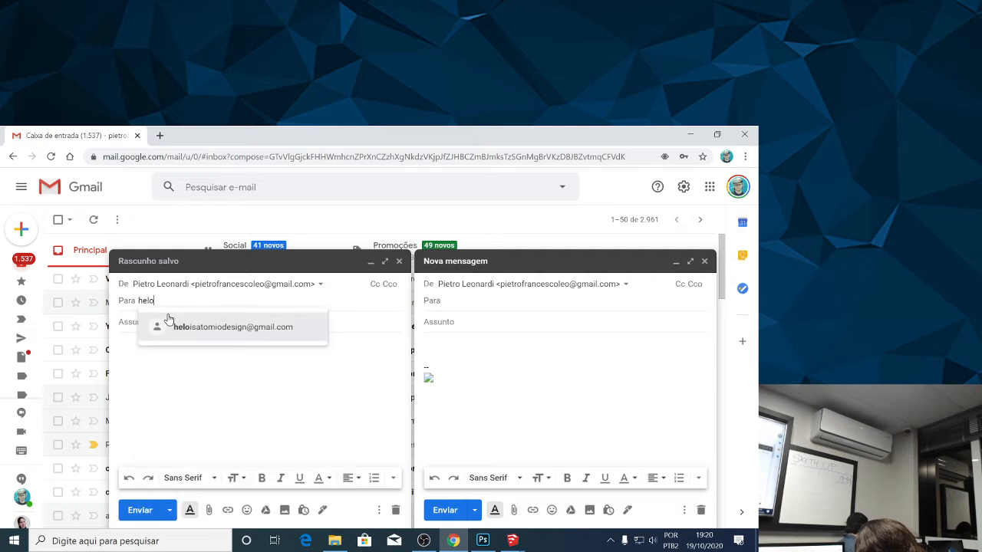
click(188, 325)
text(ta)
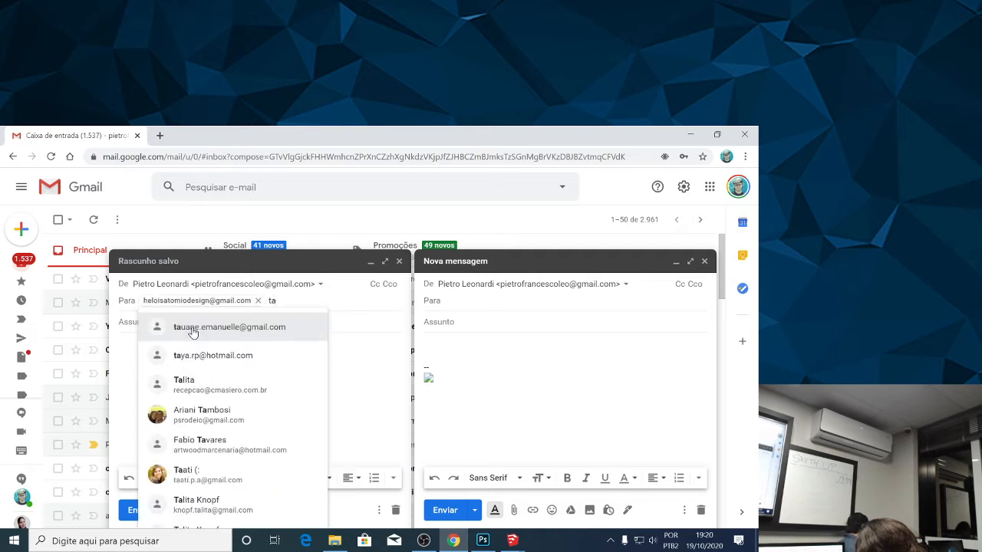
text(u)
click(192, 330)
text(clei)
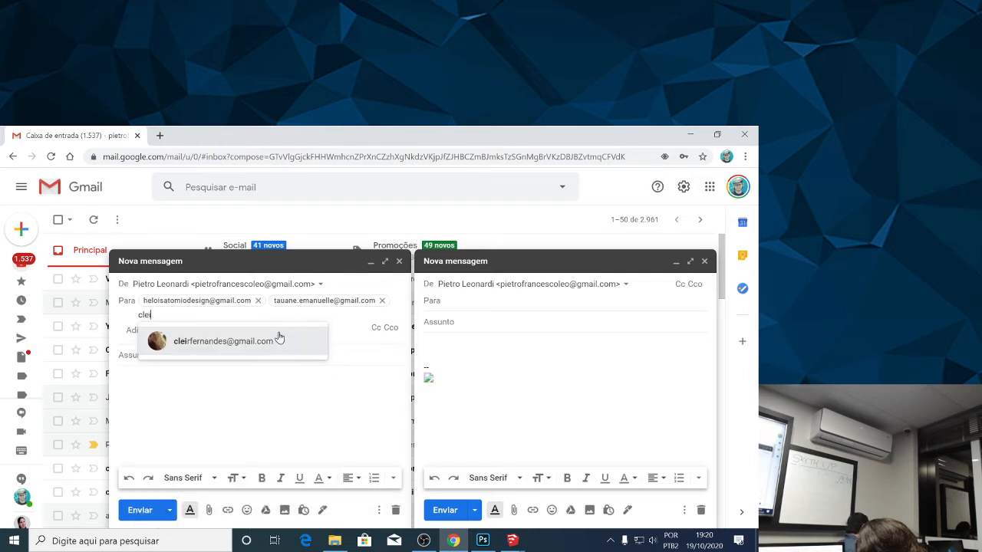
click(277, 342)
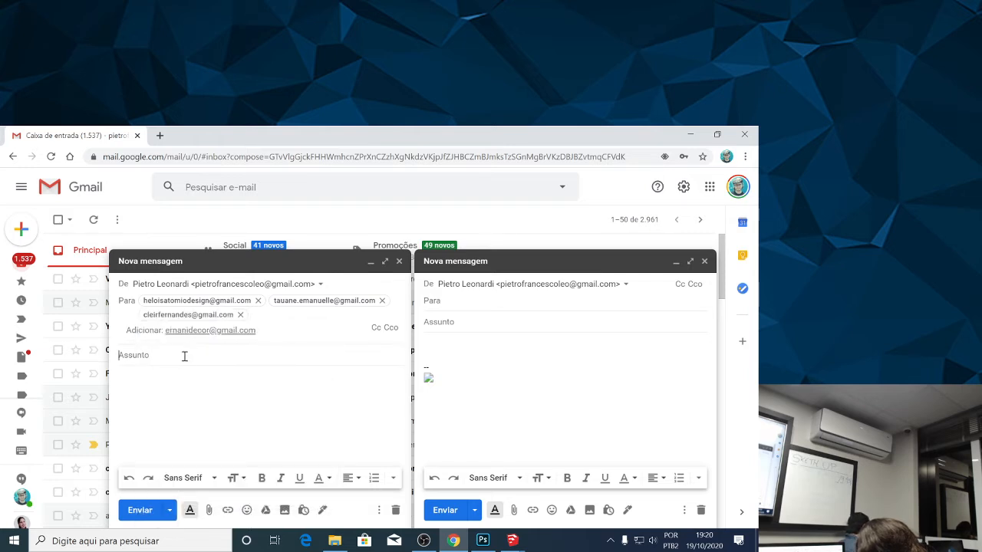
Set the subject of the new message to "Aula 05".
text(Aula 05)
key(Tab)
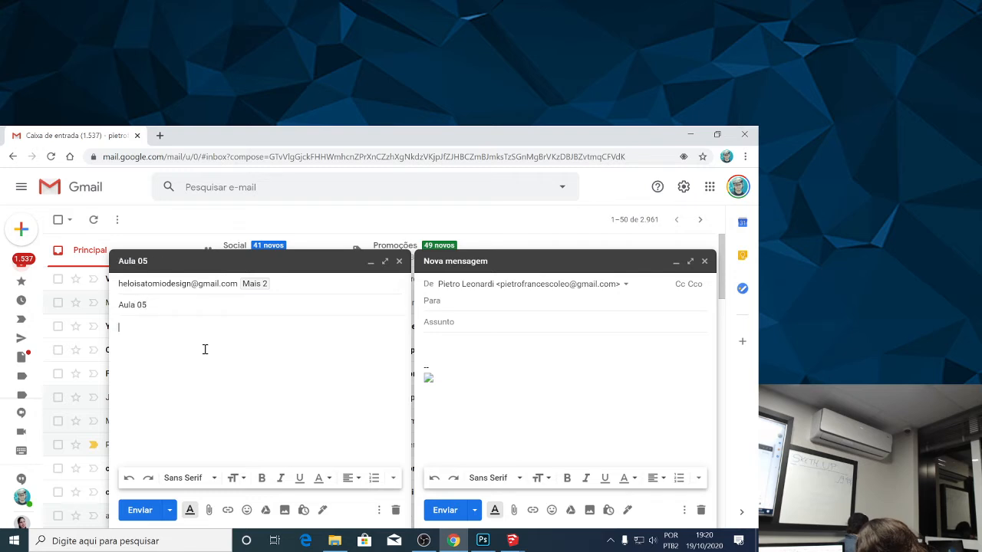
Attach Sala Estetica 01 and Sala Estetica from the V RAY Aula Avançada folder and send the message, sharing the files with the three recipients for viewing.
click(209, 510)
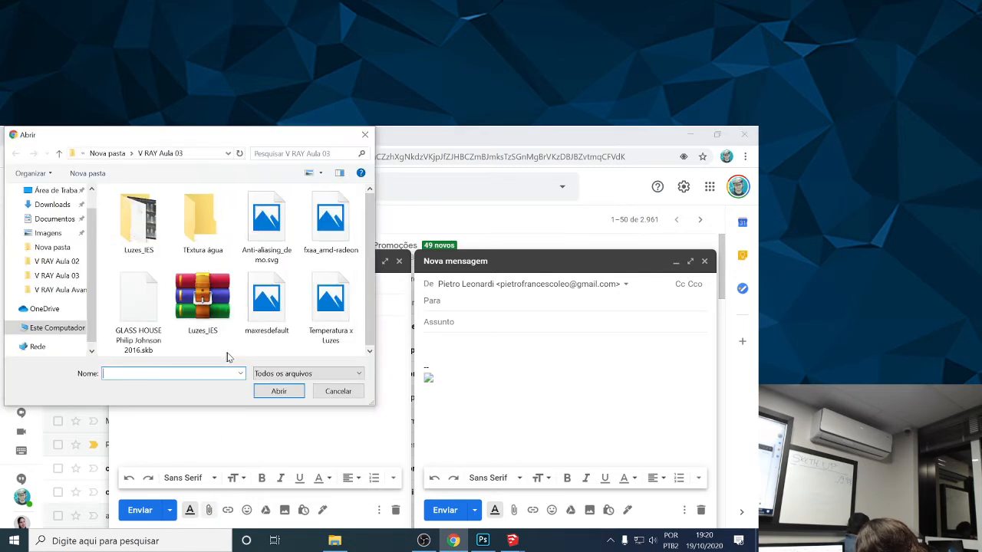
click(105, 154)
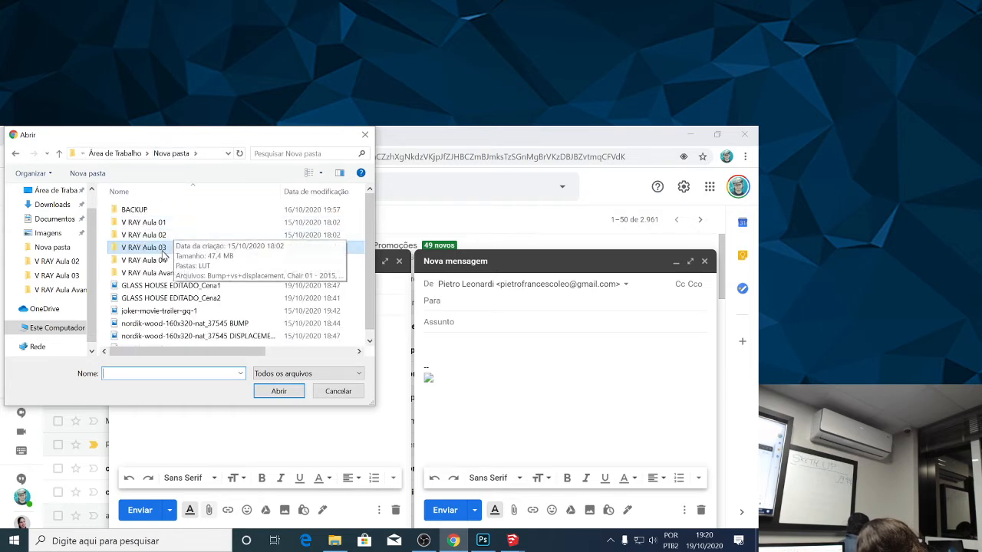
double_click(157, 273)
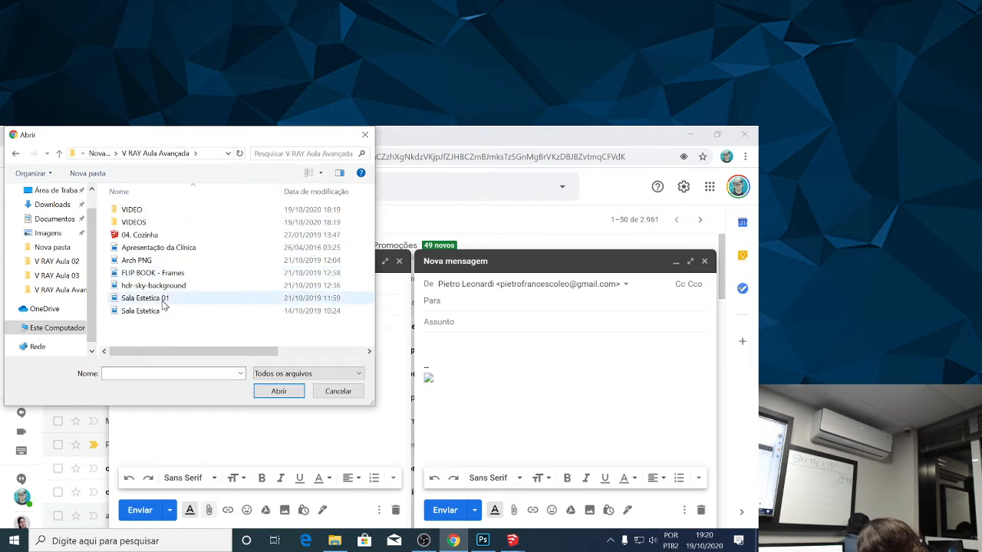
click(163, 303)
ctrl+click(167, 312)
click(276, 393)
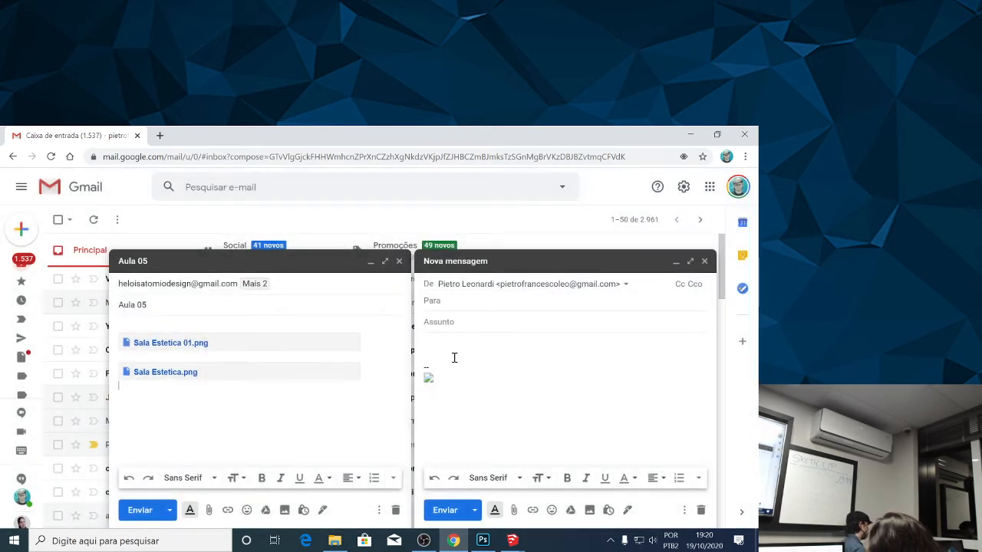
click(140, 510)
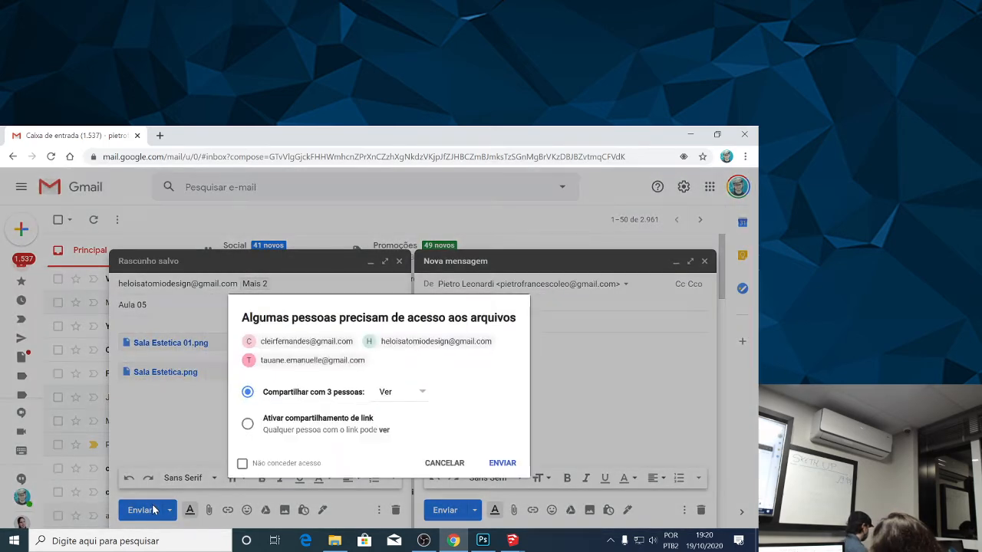
click(493, 468)
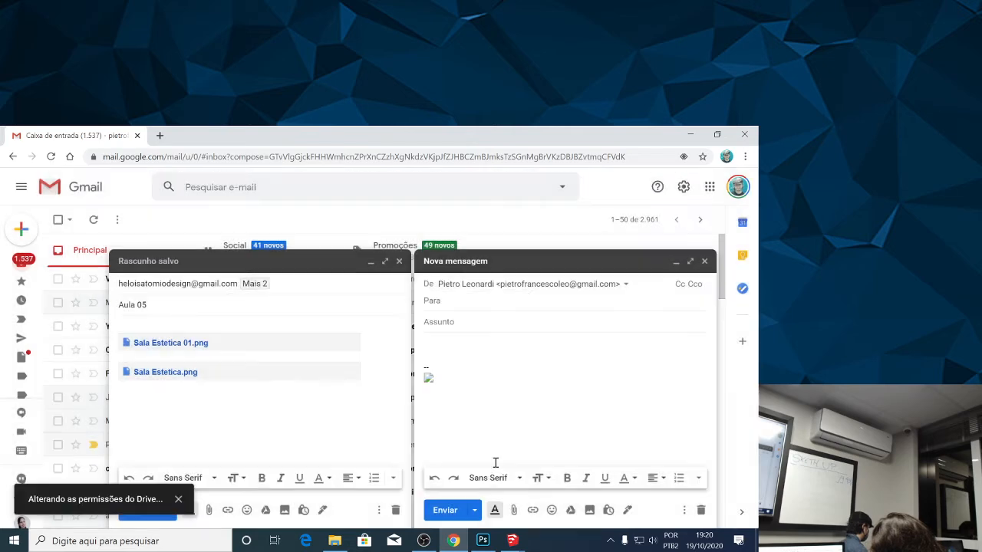
Switch back to SketchUp and minimise the V-Ray frame buffer to reveal the model.
mouse_move(512, 541)
click(535, 501)
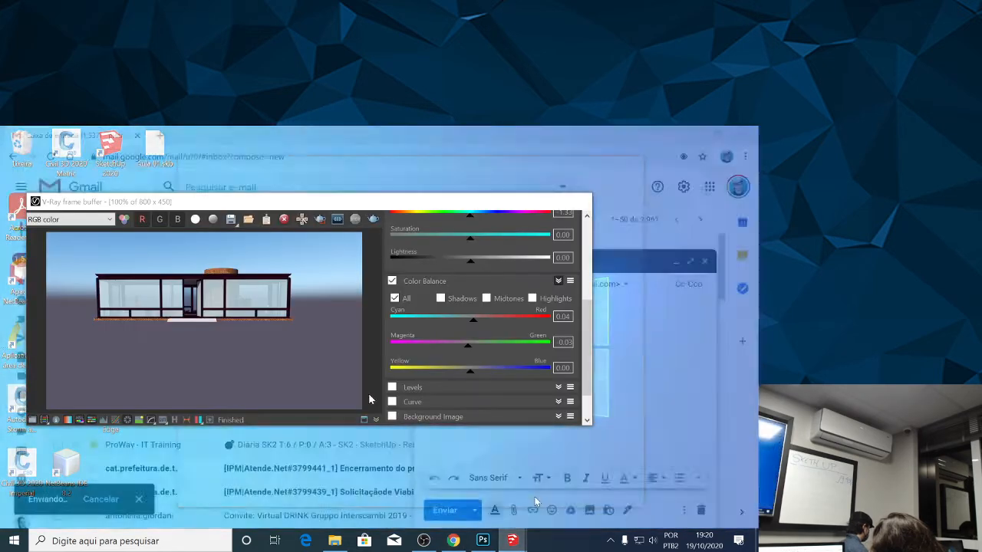
click(522, 202)
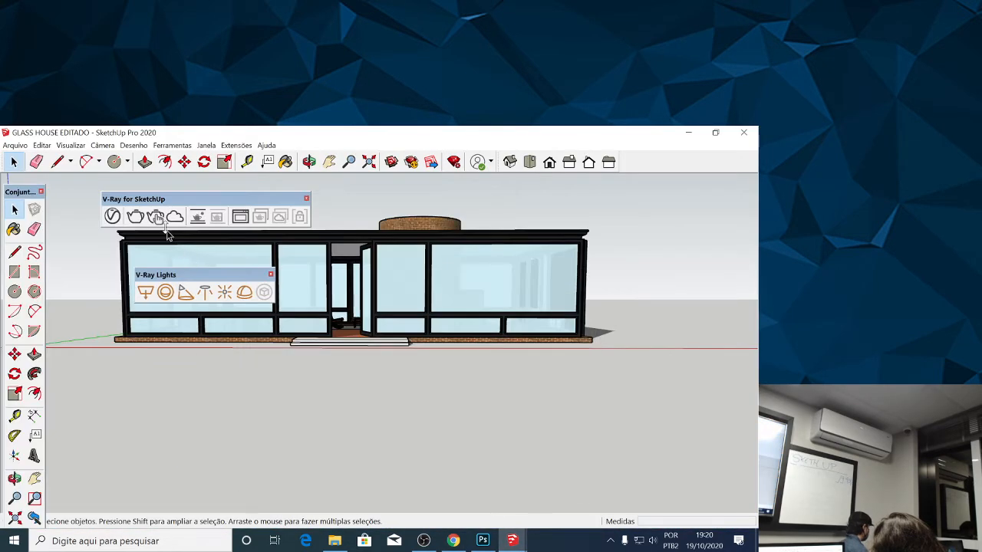
Display the V-Ray Objects toolbar and place it directly beneath the V-Ray for SketchUp toolbar.
scroll(187, 269, down, 2)
click(70, 145)
click(108, 158)
scroll(333, 338, down, 5)
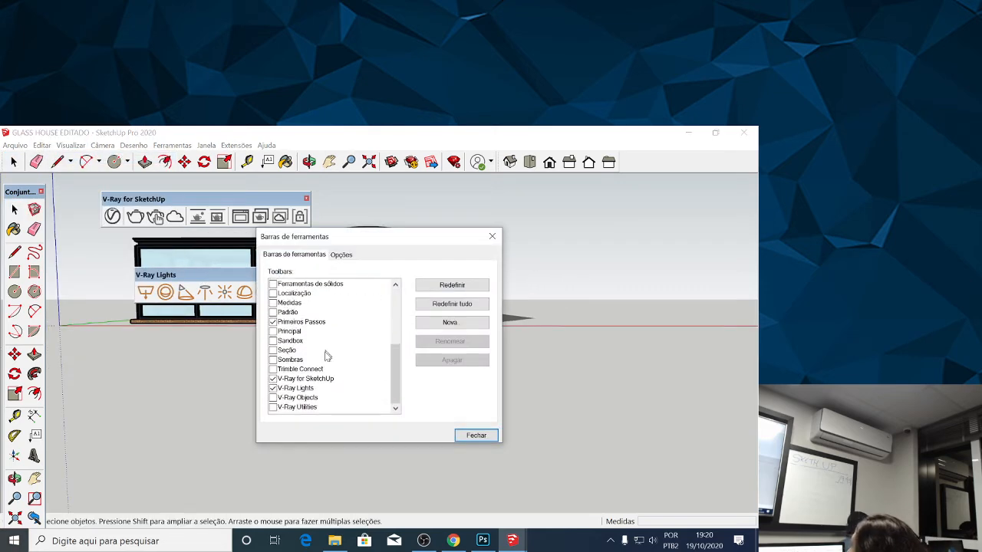
click(273, 398)
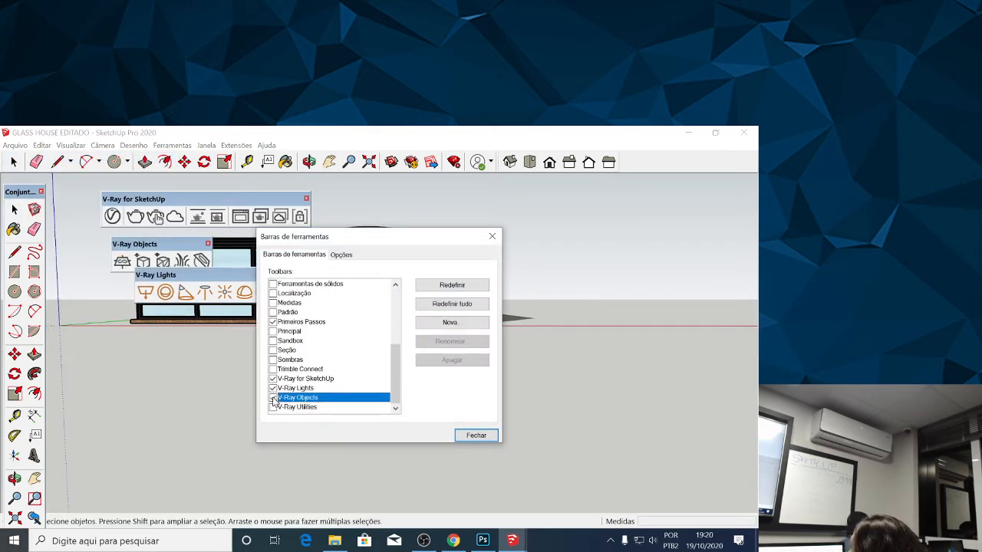
click(493, 239)
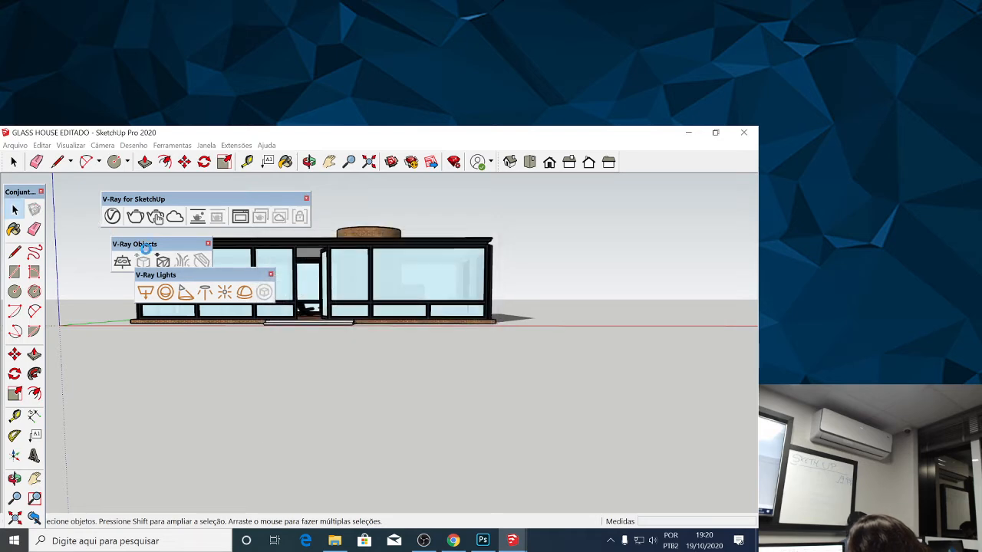
drag(145, 246, 135, 238)
Place a V-Ray Infinite Plane on the ground in front of the house's entrance steps.
click(111, 255)
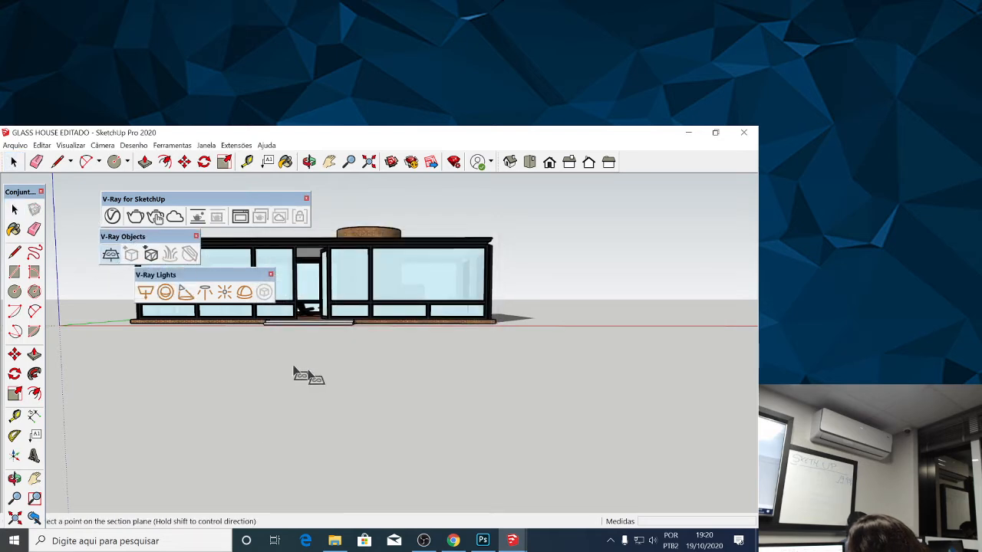
click(347, 358)
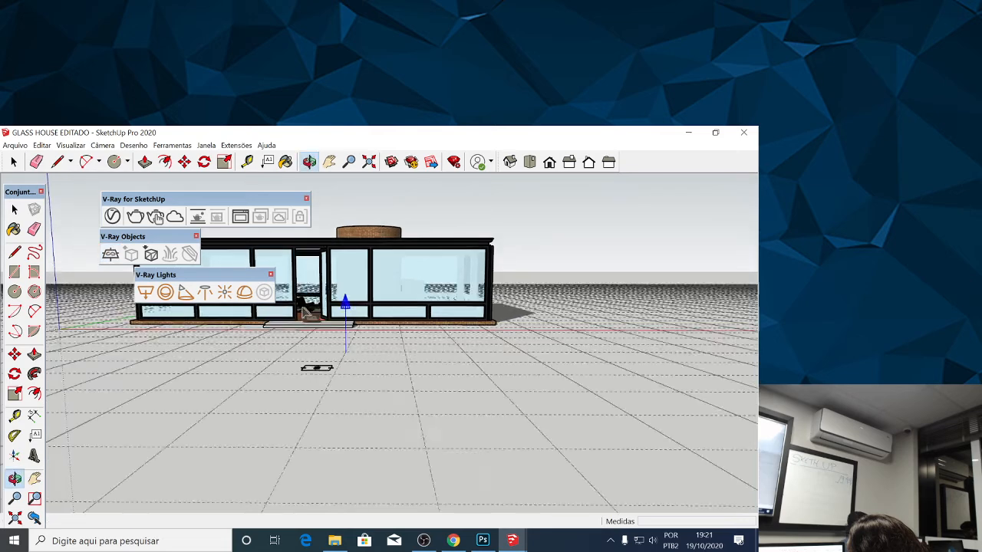
drag(340, 335, 323, 367)
With the infinite plane selected, examine the scene materials in the Asset Editor and the options for applying Metal_Aluminum_Anodized to the selection.
click(314, 374)
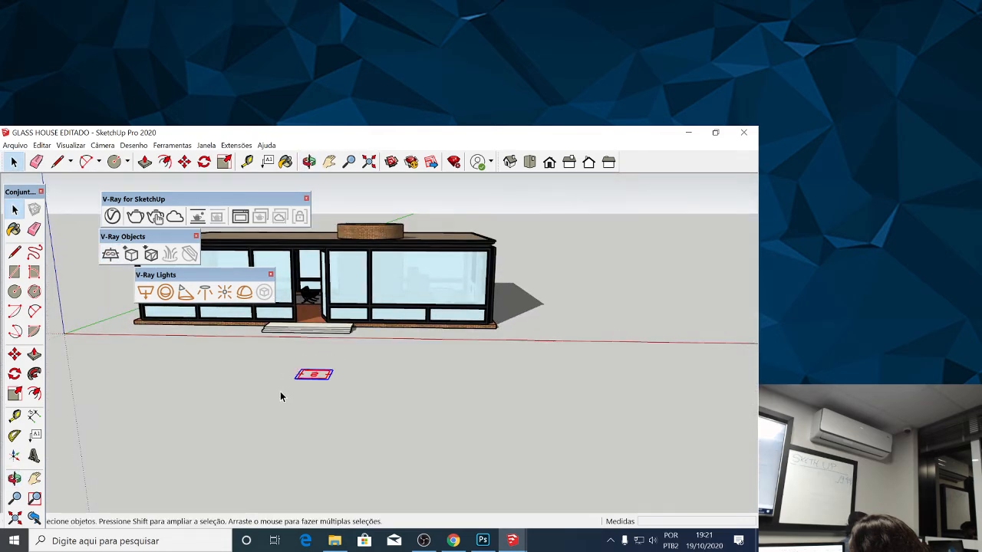
click(112, 217)
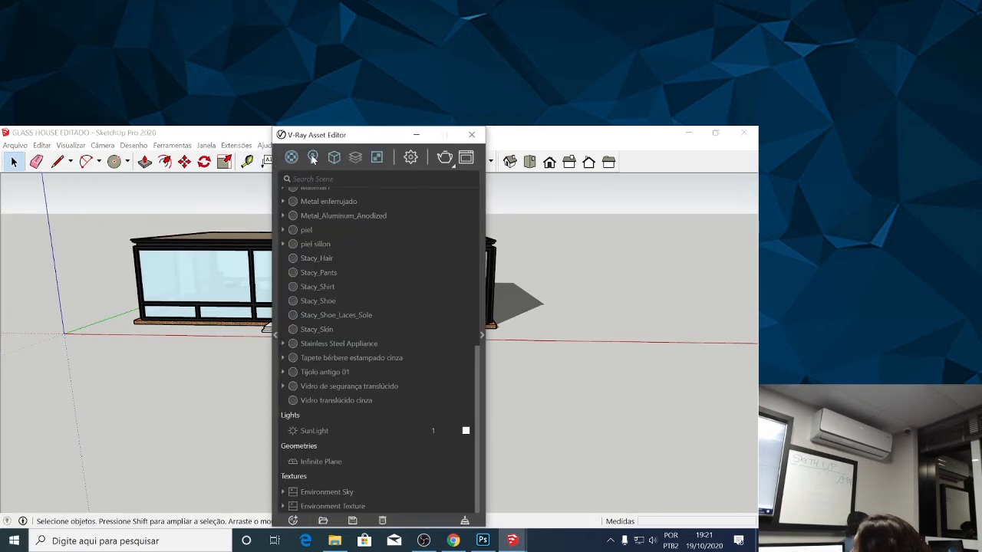
scroll(354, 294, up, 3)
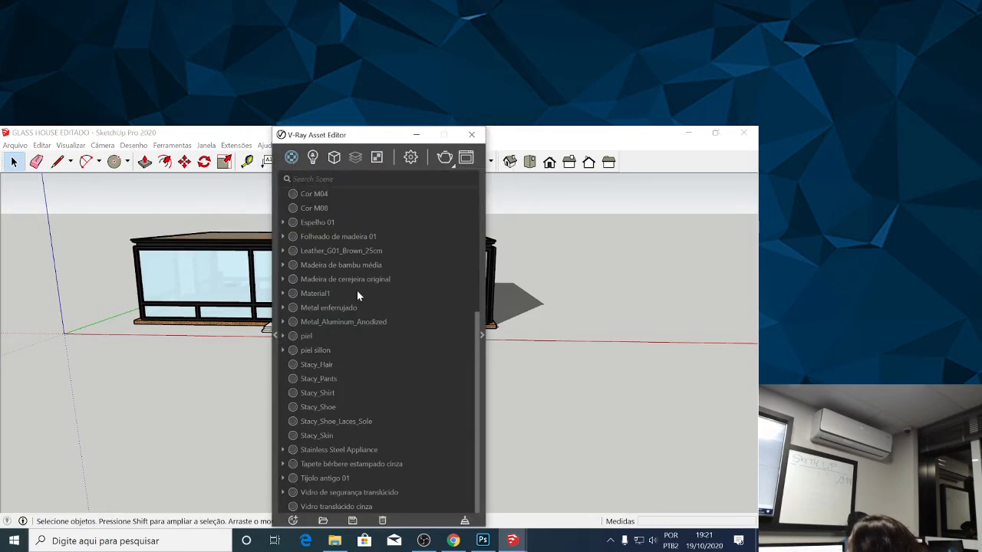
scroll(338, 279, up, 5)
scroll(334, 277, down, 5)
click(321, 321)
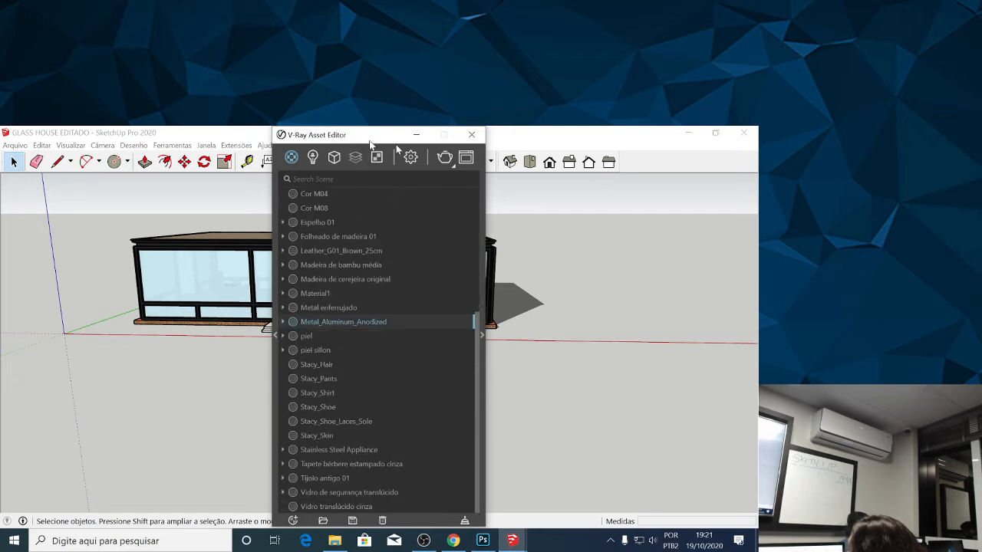
drag(363, 141, 502, 152)
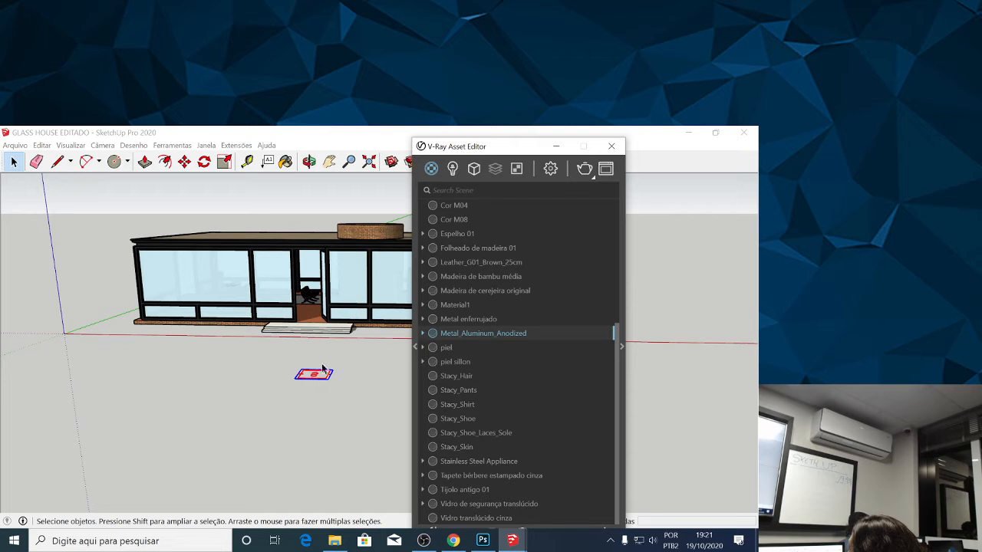
right_click(450, 333)
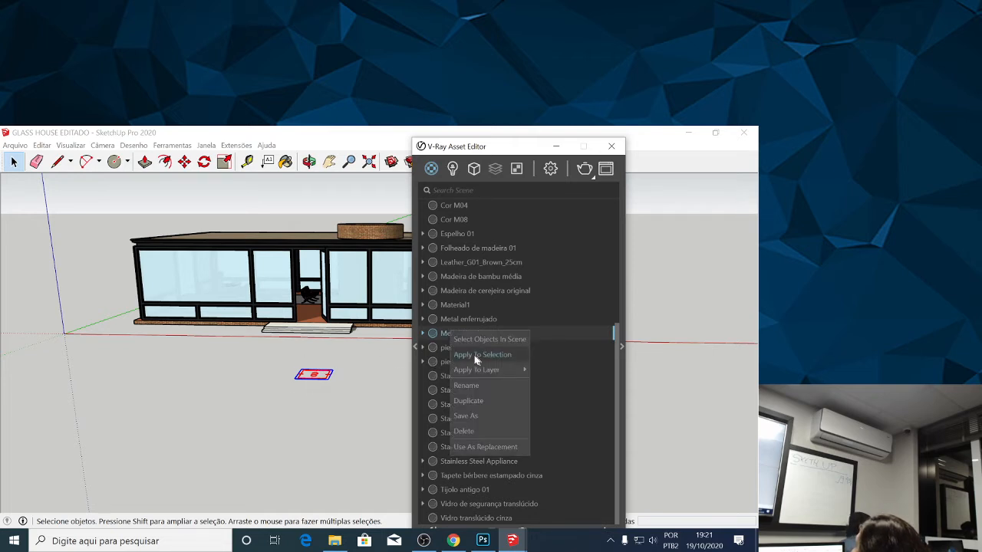
click(353, 364)
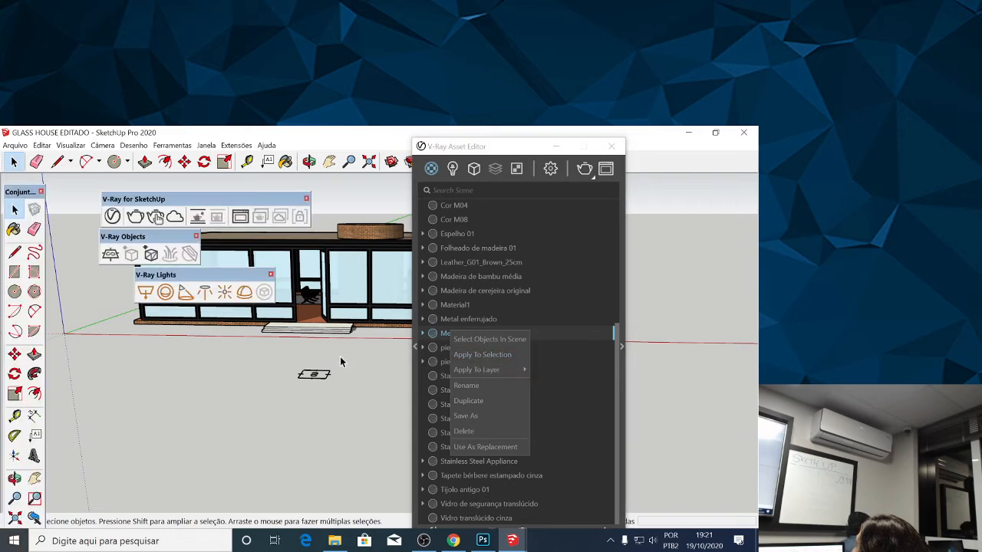
drag(460, 150, 406, 148)
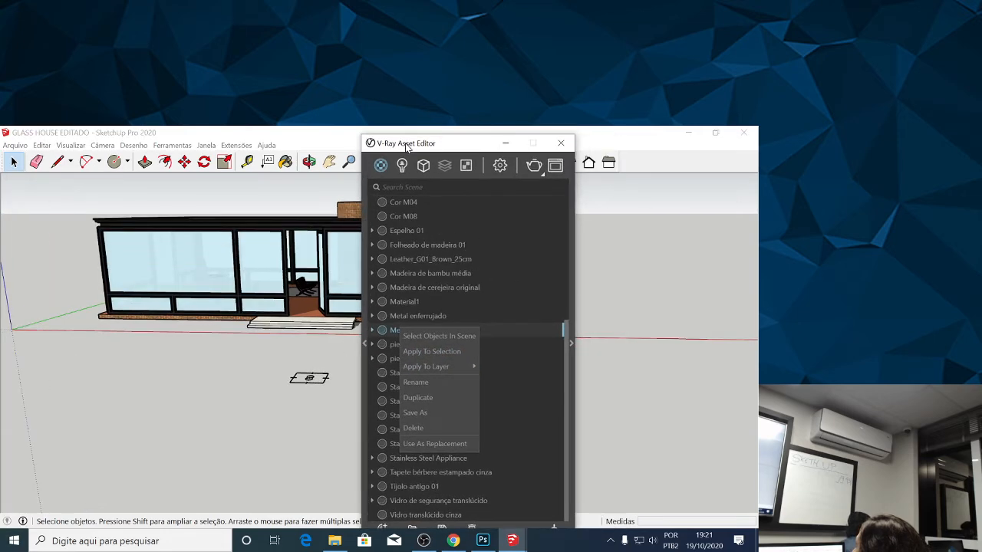
click(505, 144)
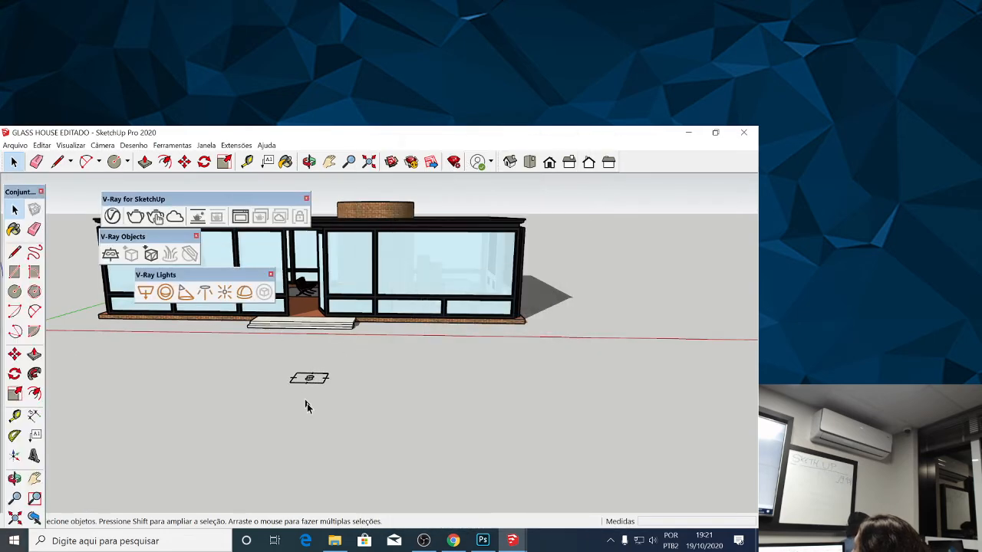
Expand the Asset Editor to examine the Metal_Aluminum_Anodized material's settings, and minimise the editor.
scroll(310, 399, down, 2)
scroll(298, 242, up, 2)
drag(299, 242, 299, 233)
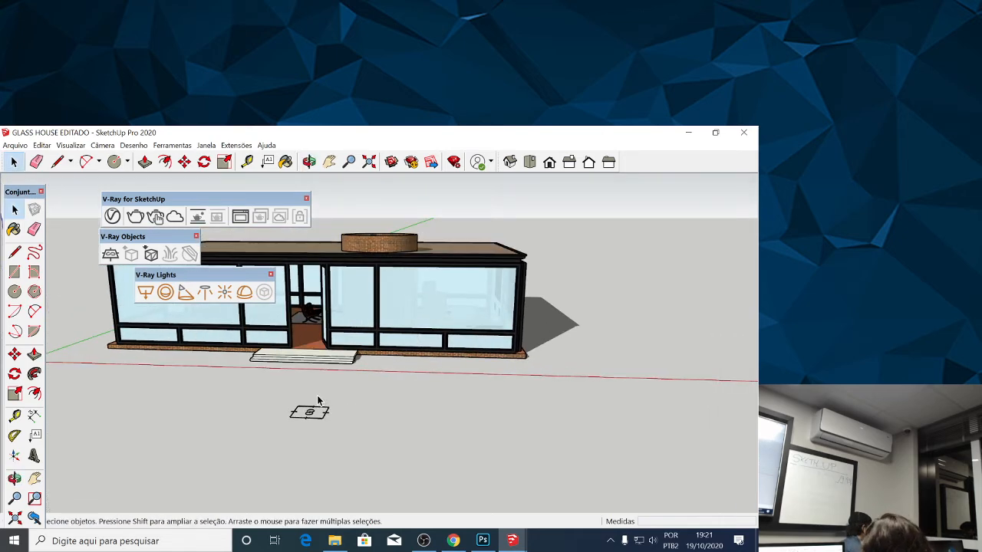
click(112, 216)
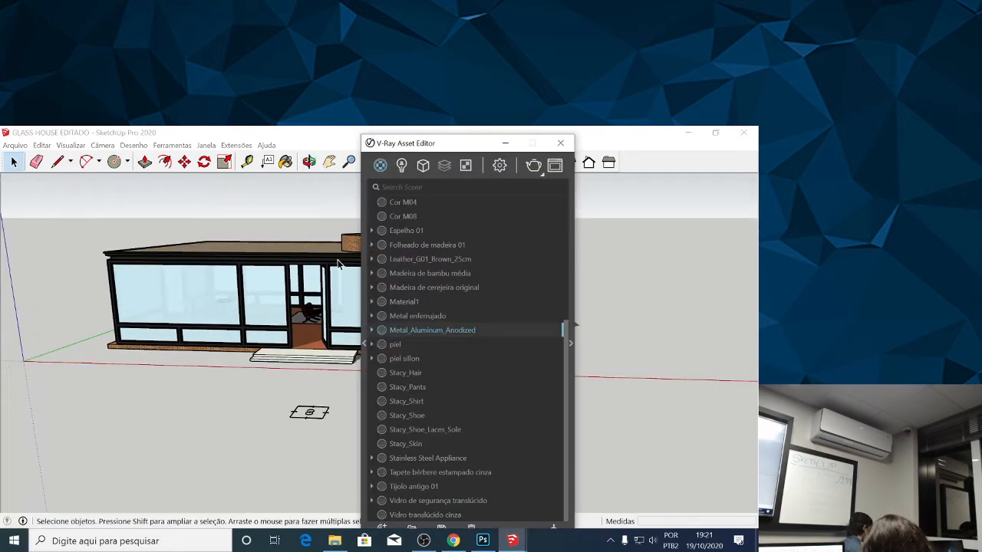
click(571, 328)
drag(563, 147, 394, 148)
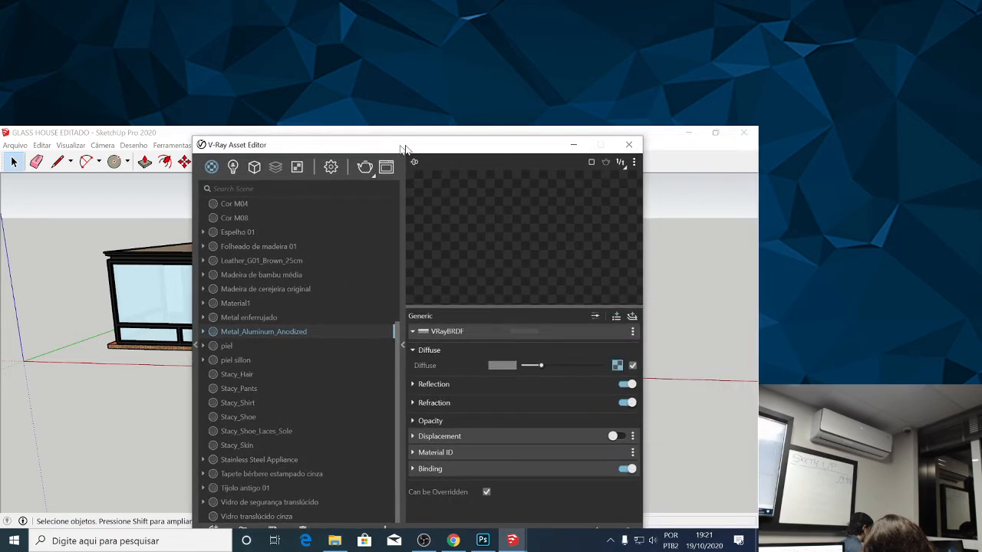
click(583, 146)
click(240, 216)
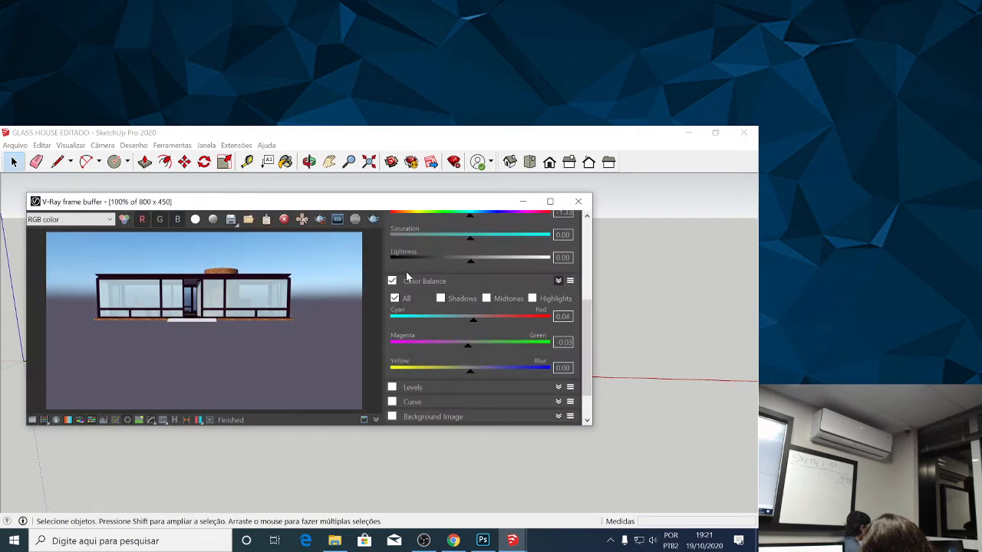
click(523, 203)
scroll(243, 313, down, 1)
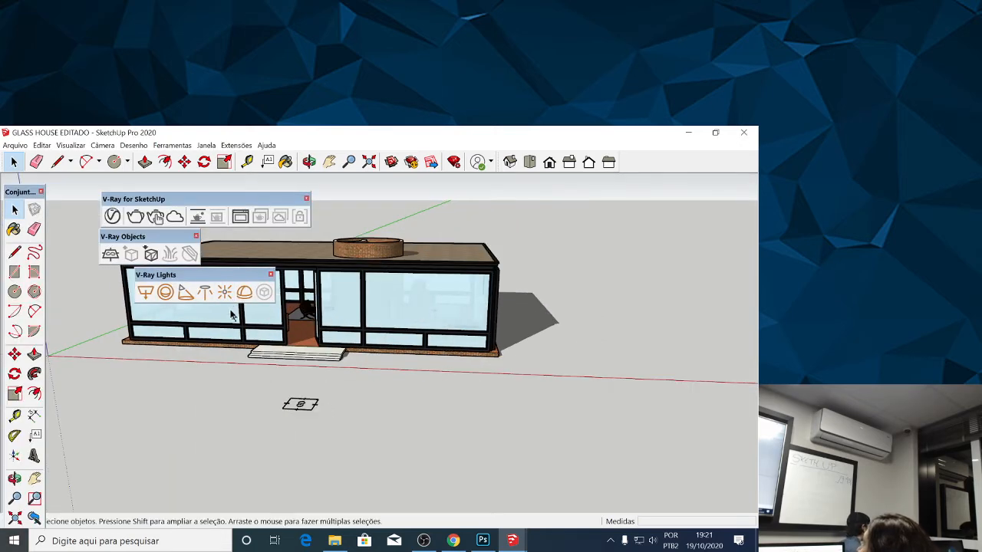
click(112, 217)
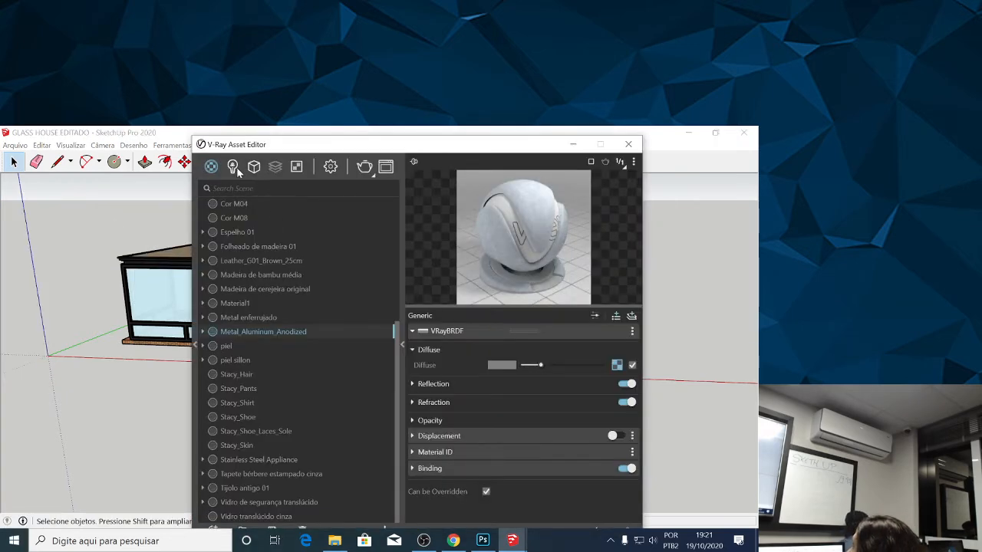
click(572, 144)
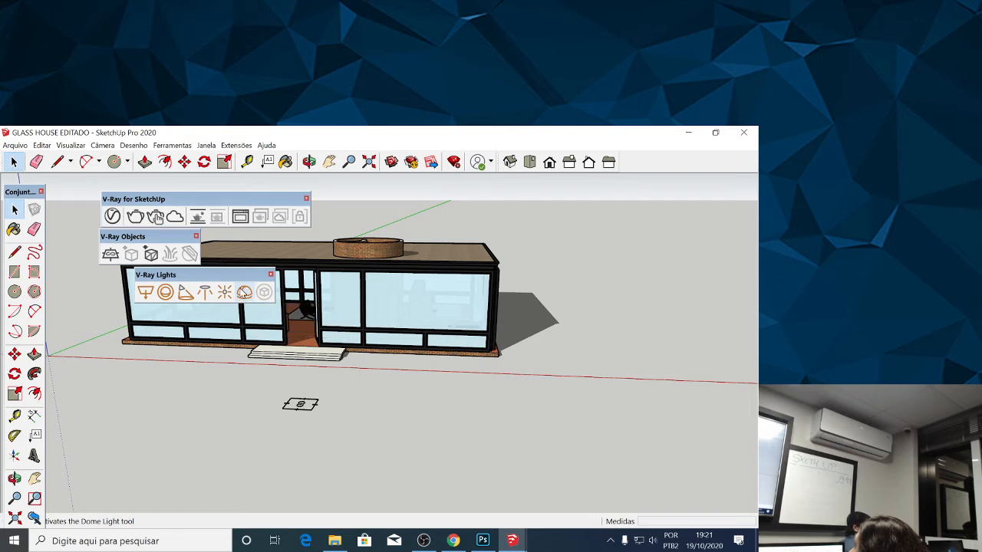
Place a V-Ray Dome Light on the ground in front of the house, beside the infinite plane.
click(244, 293)
click(420, 398)
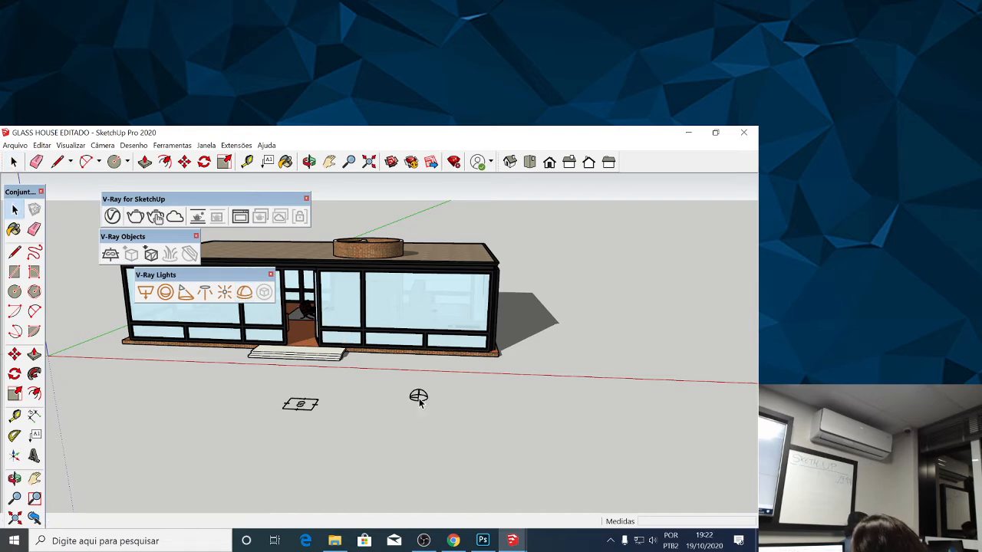
Set the Dome Light's intensity to 20 in the V-Ray Asset Editor.
click(112, 217)
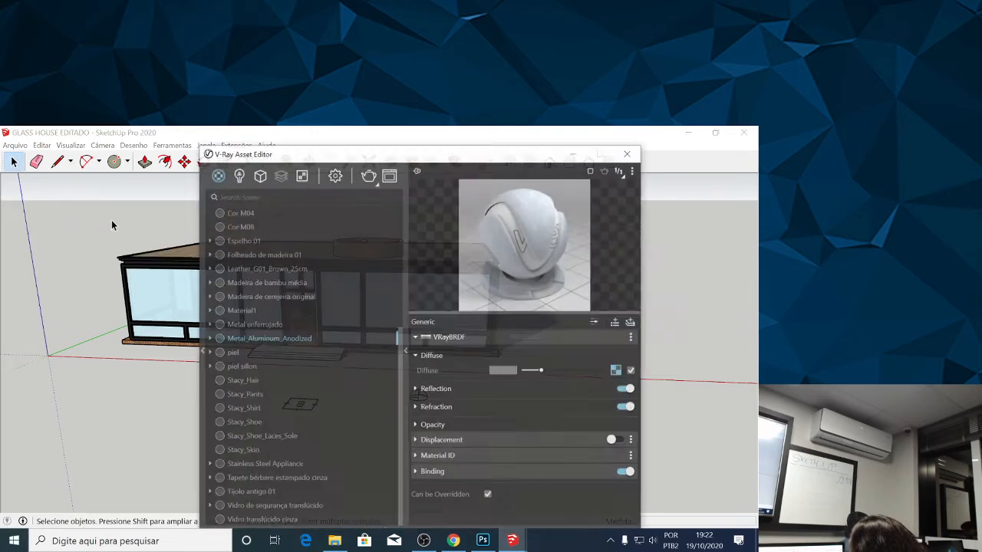
click(232, 167)
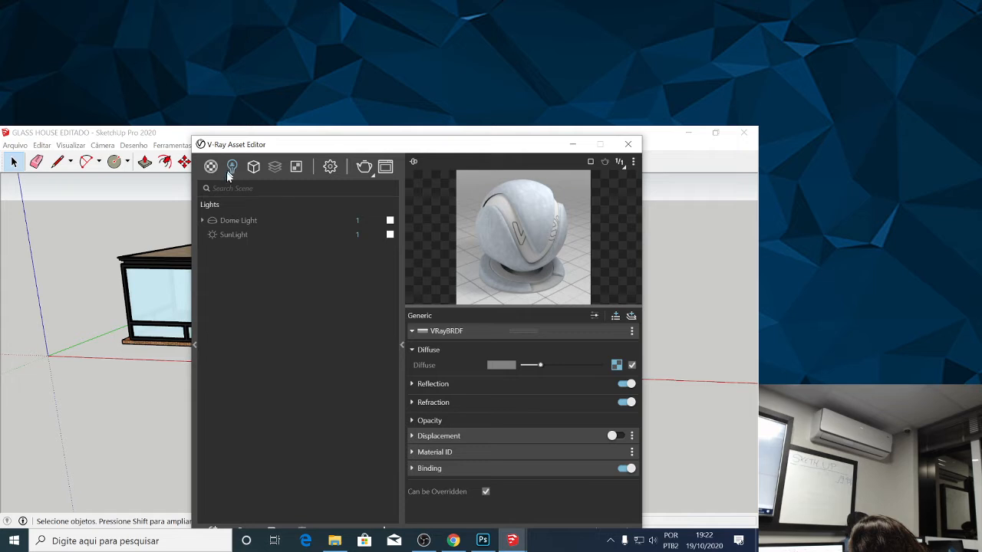
click(229, 219)
click(215, 223)
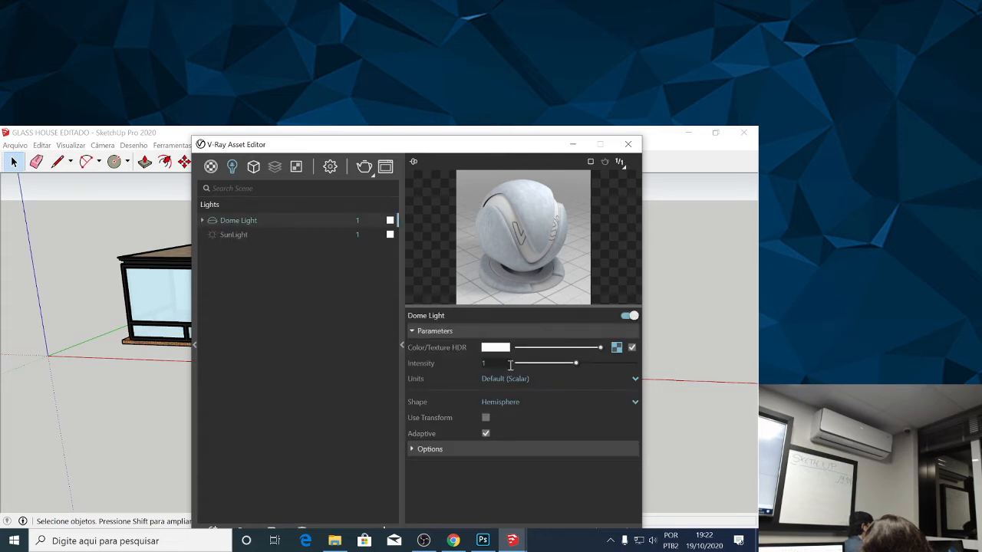
drag(496, 363, 472, 364)
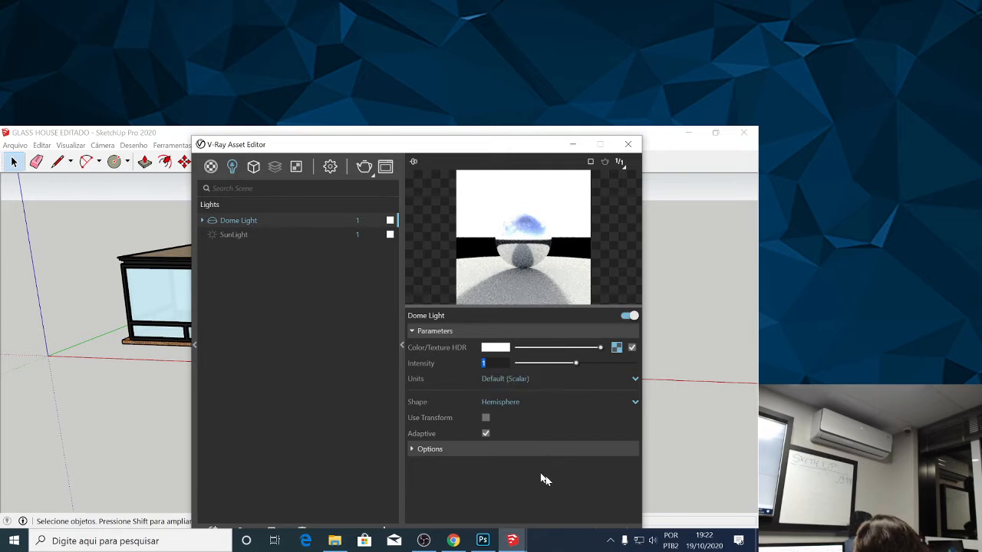
text(20)
key(Return)
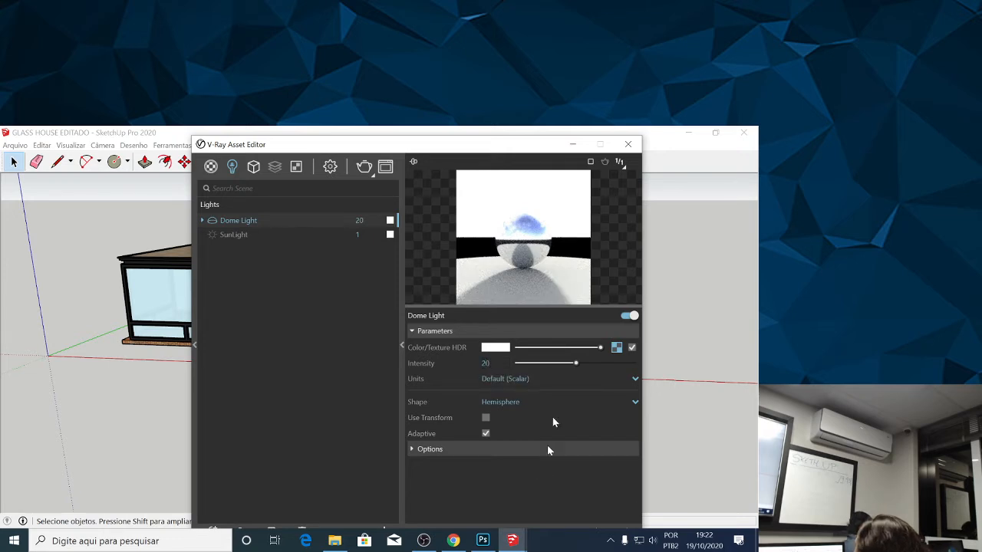
Minimise the Asset Editor, test-render the house from a lower viewpoint with V-Ray, and close the frame buffer.
click(580, 146)
scroll(296, 312, down, 2)
mouse_move(297, 311)
mouse_down()
mouse_move(285, 287)
mouse_move(335, 252)
mouse_move(320, 256)
mouse_up()
scroll(320, 292, down, 1)
scroll(323, 290, up, 2)
scroll(326, 265, down, 1)
scroll(327, 265, up, 1)
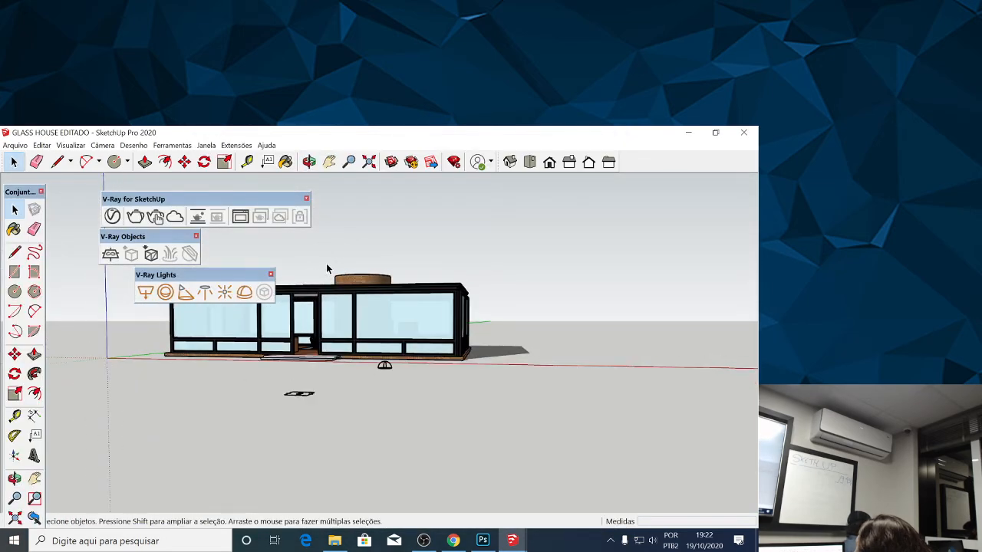
click(136, 218)
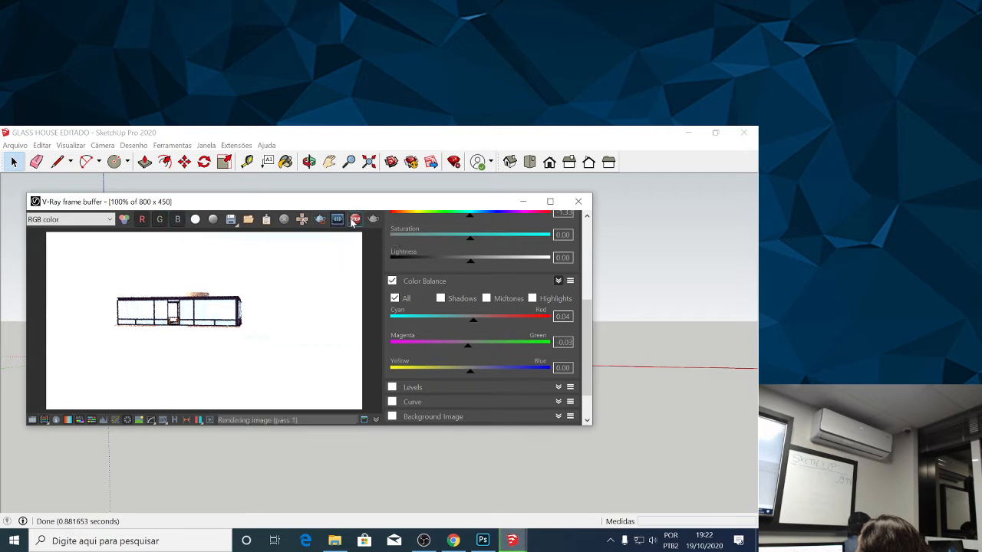
click(579, 201)
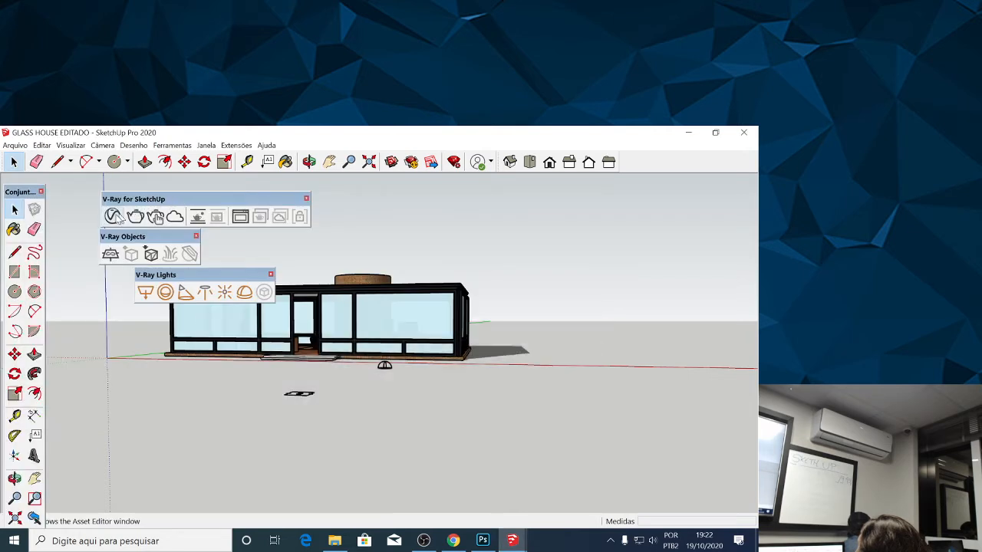
Reopen the Dome Light's settings, try an intensity of 5, and set the intensity to 1.
click(114, 216)
text(5)
key(Return)
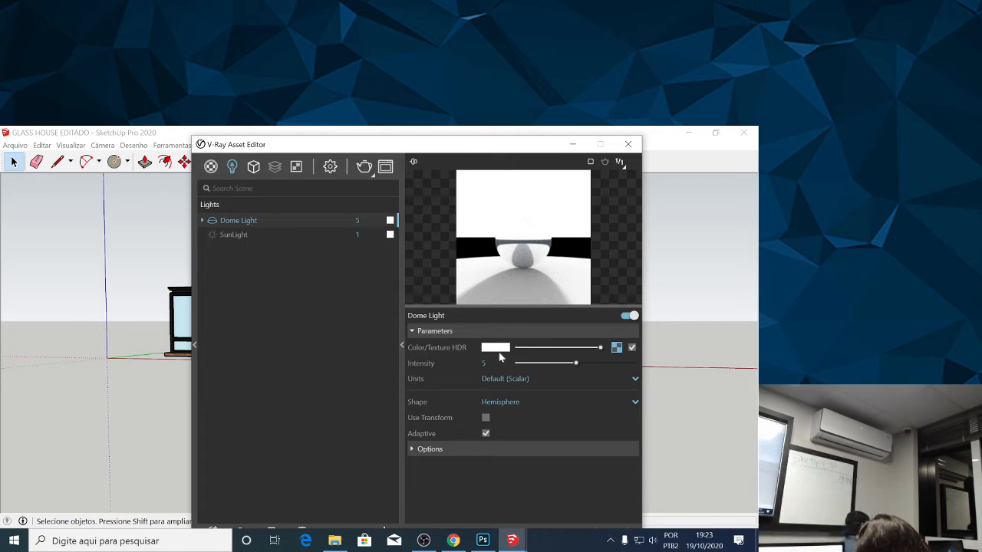
text(1)
key(Return)
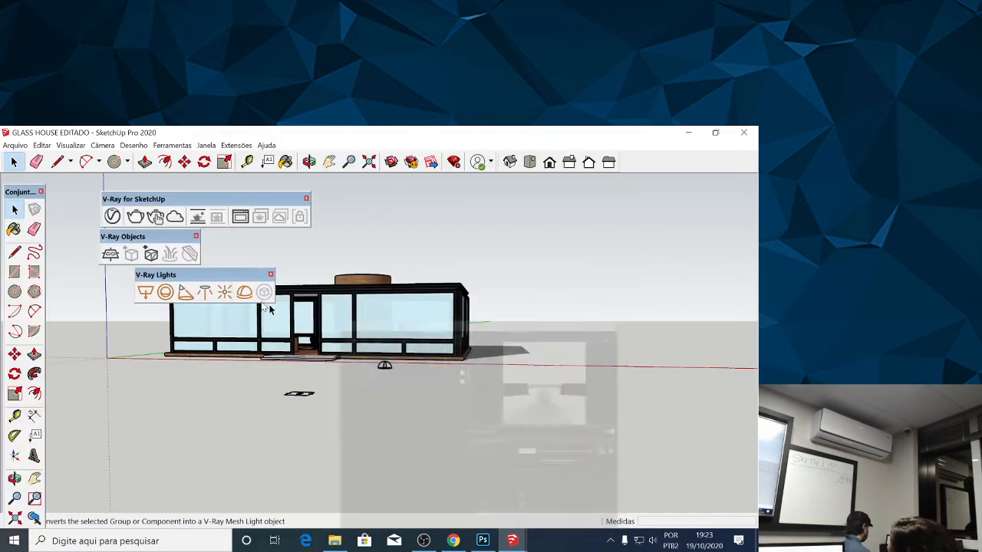
Minimise the Asset Editor and start a V-Ray render from a slightly higher viewpoint of the house.
click(572, 144)
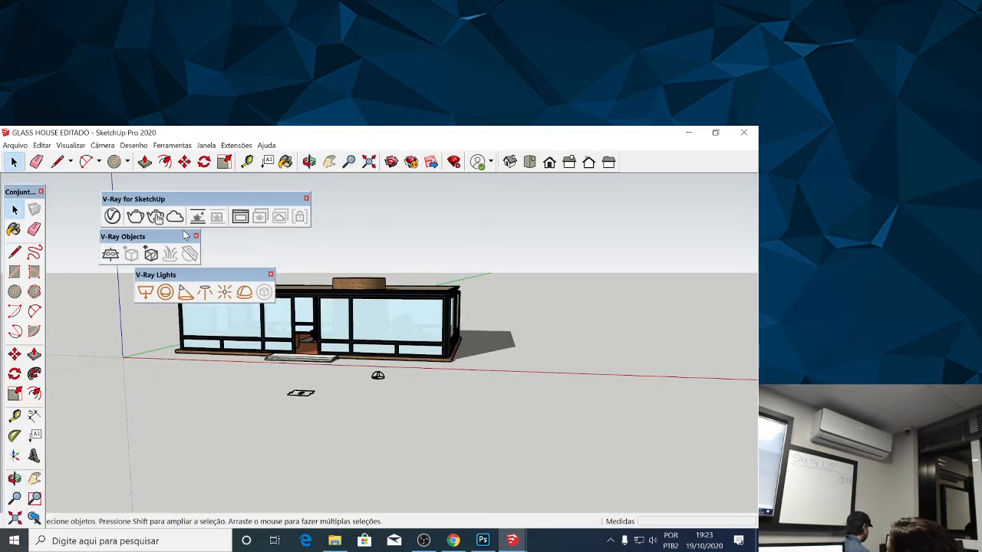
click(135, 216)
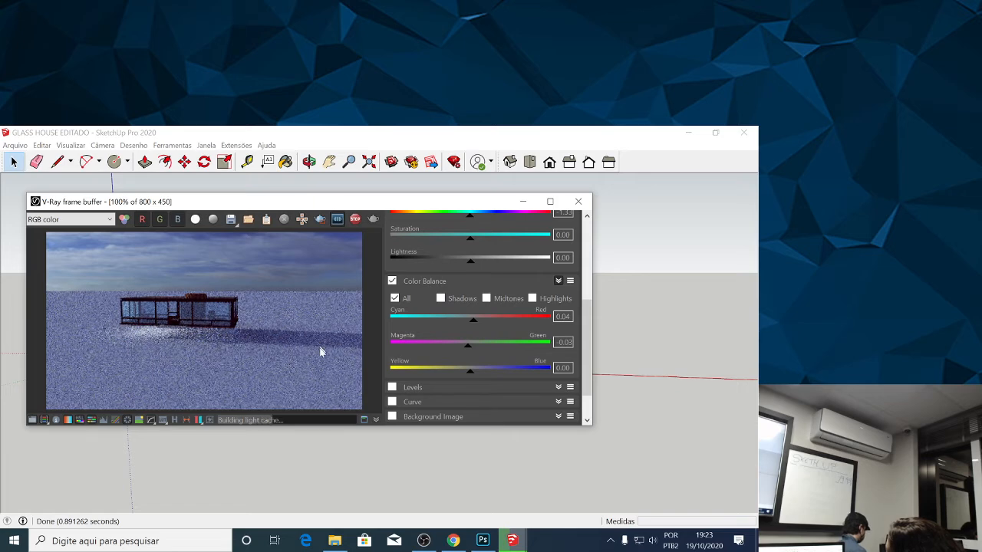
Correct the render's colours by setting the cyan-red color balance to 0.03 and the exposure to 0.23.
drag(479, 324, 472, 325)
scroll(206, 282, down, 1)
scroll(205, 282, up, 1)
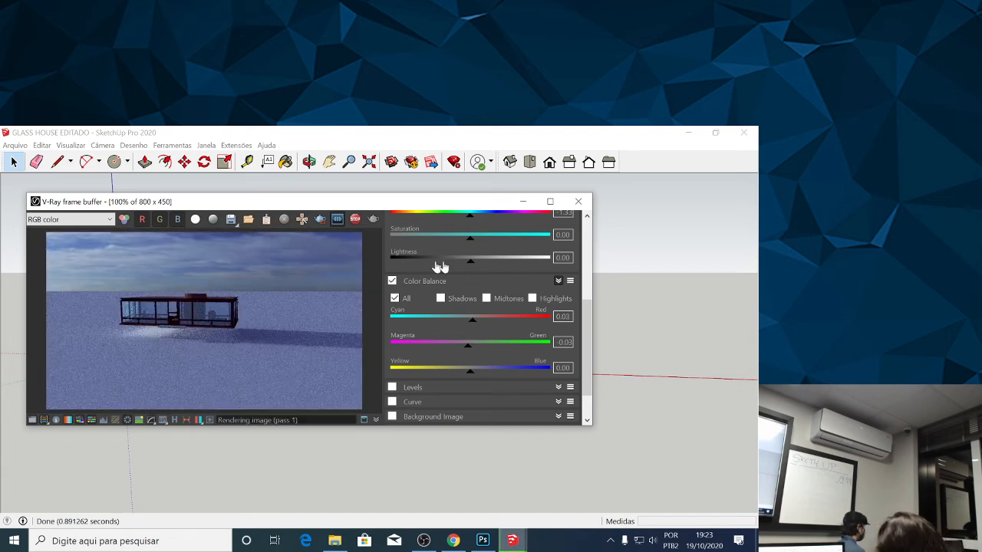
drag(587, 341, 587, 261)
drag(466, 260, 473, 264)
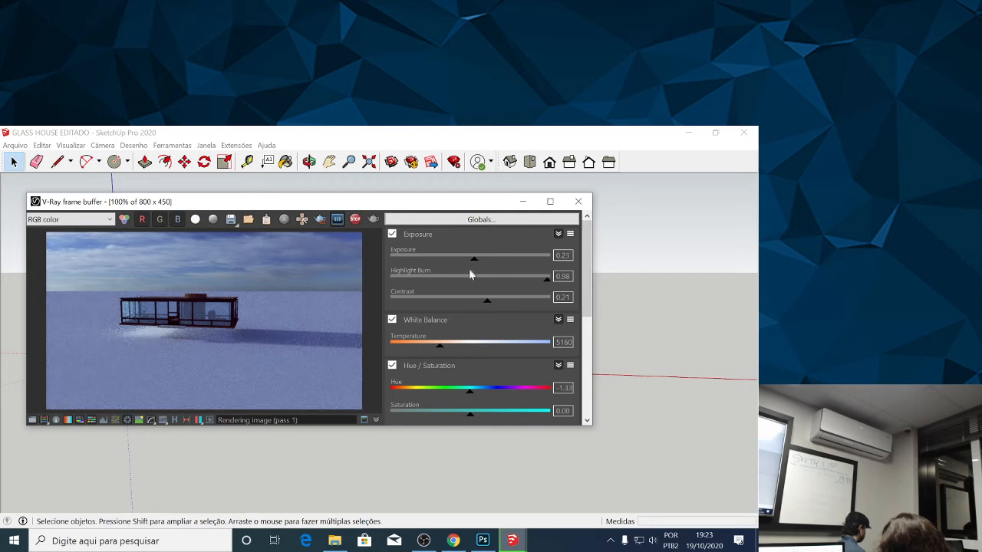
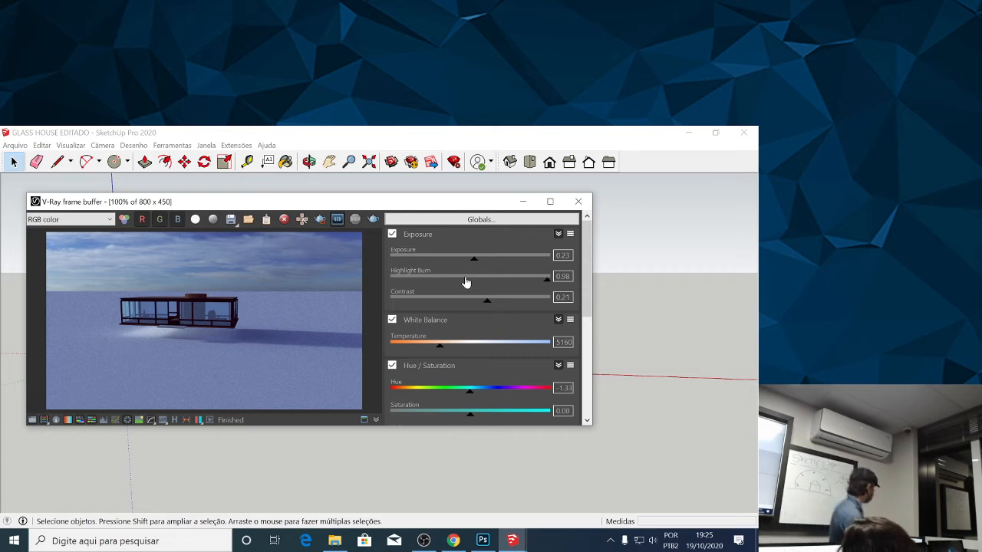
Close the V-Ray frame buffer and show the V RAY Aula Avançada folder's files as large thumbnails in File Explorer.
click(579, 201)
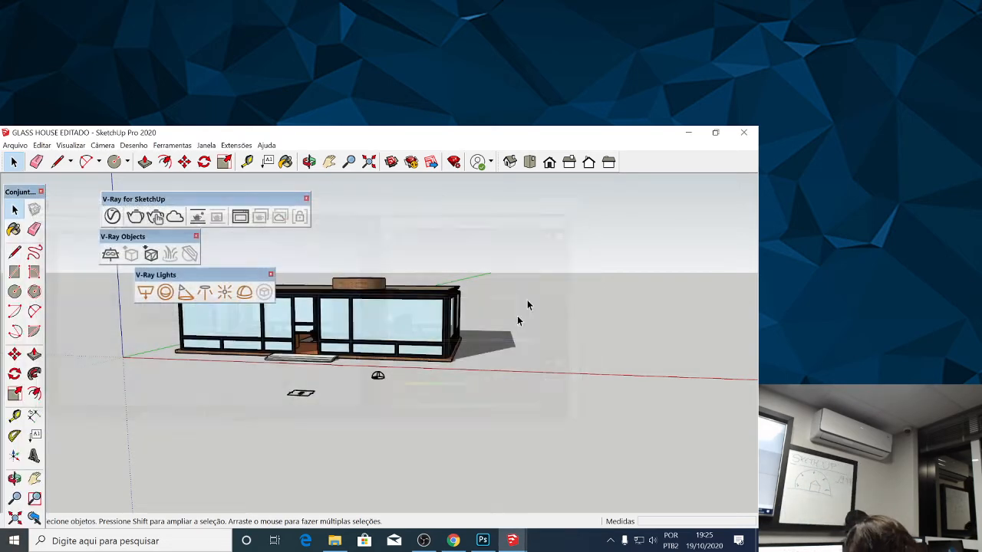
click(335, 541)
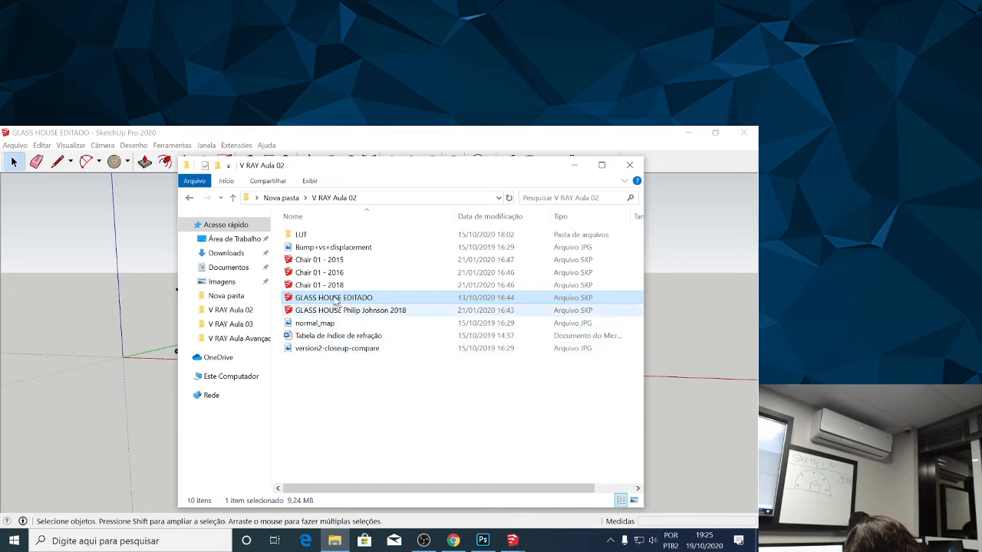
click(283, 197)
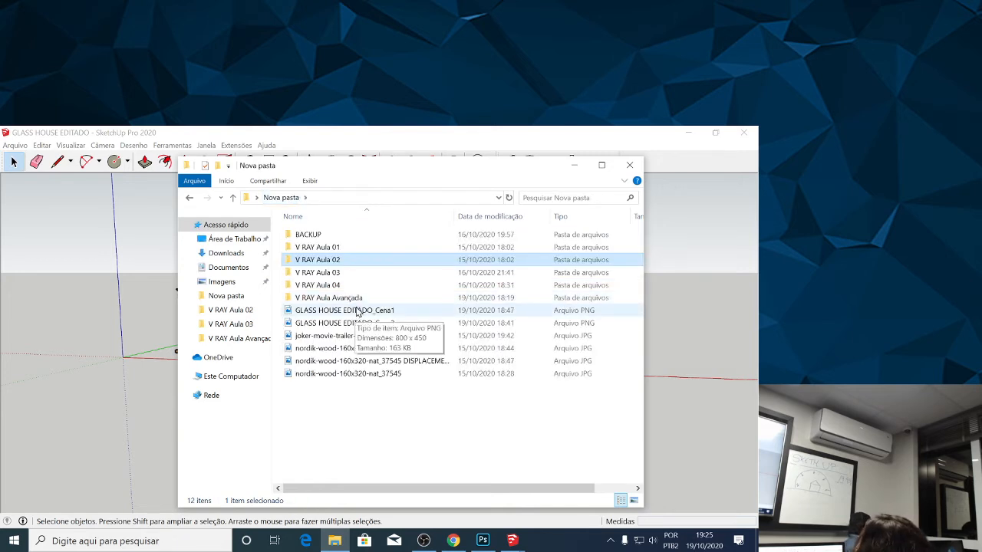
double_click(346, 298)
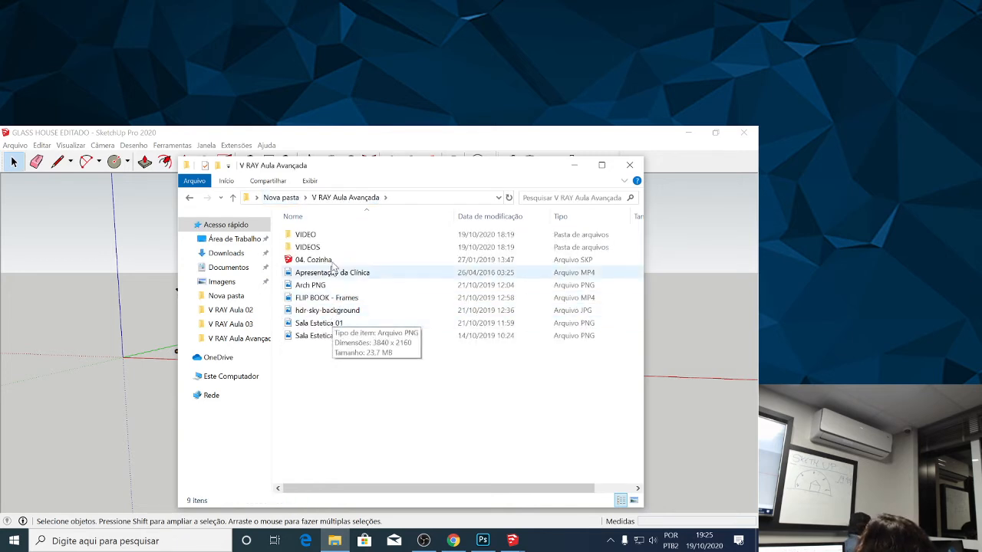
click(634, 500)
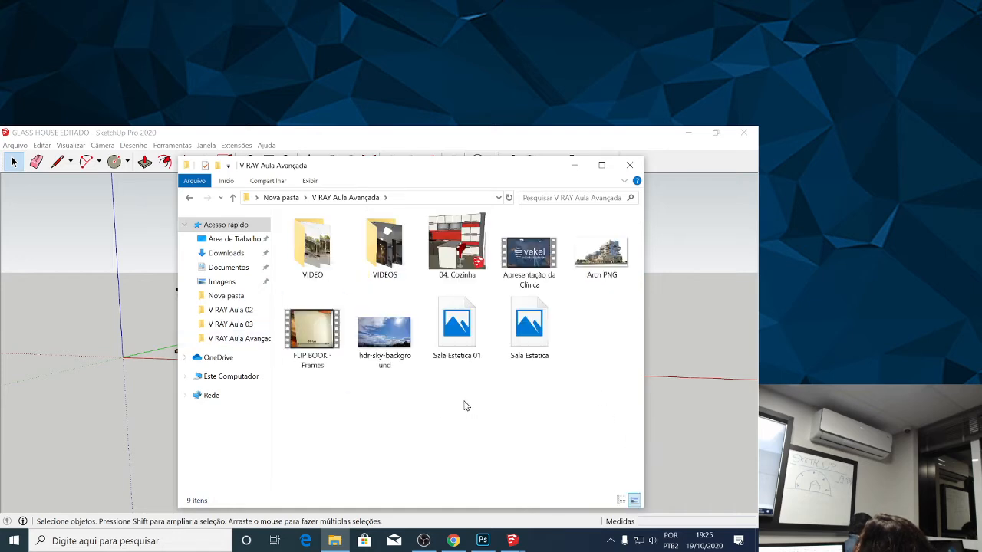
Open Sala Estetica 01.png in Photos, compare it repeatedly with Sala Estetica.png, and close the viewer.
click(447, 345)
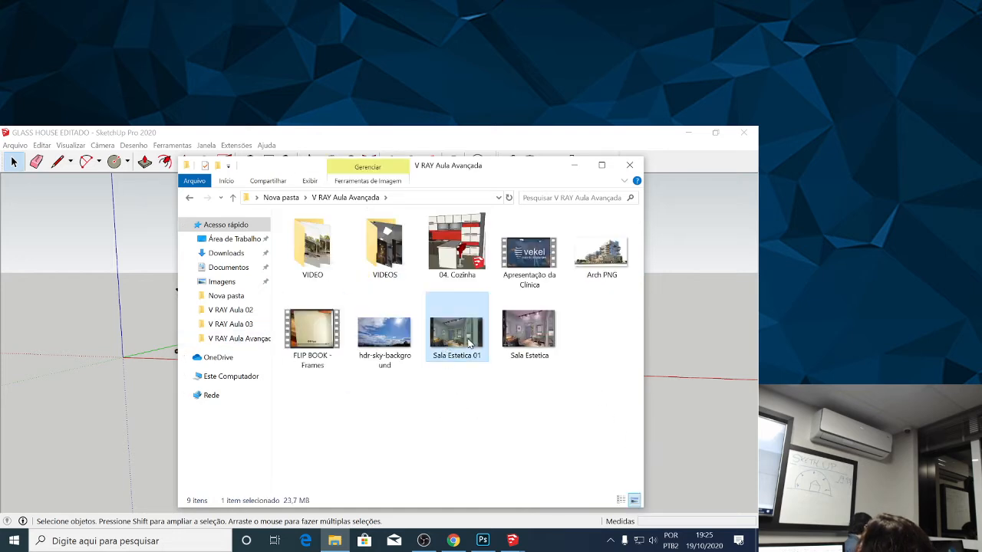
double_click(461, 343)
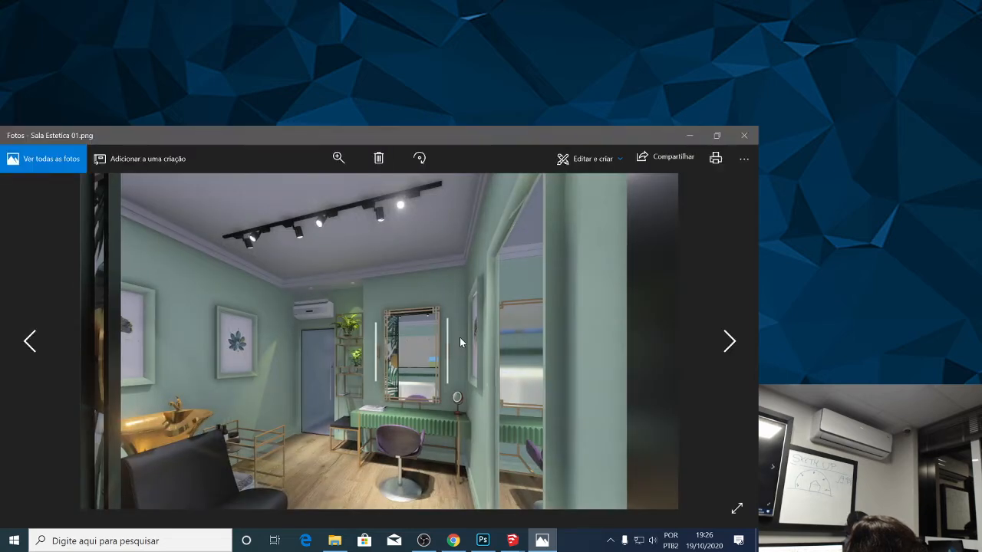
key(Right)
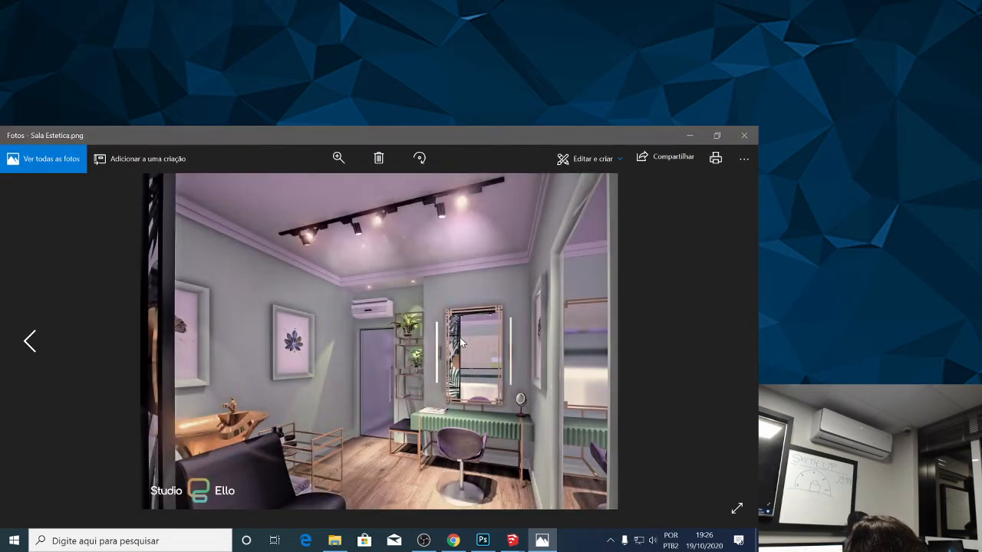
key(Left)
key(Right)
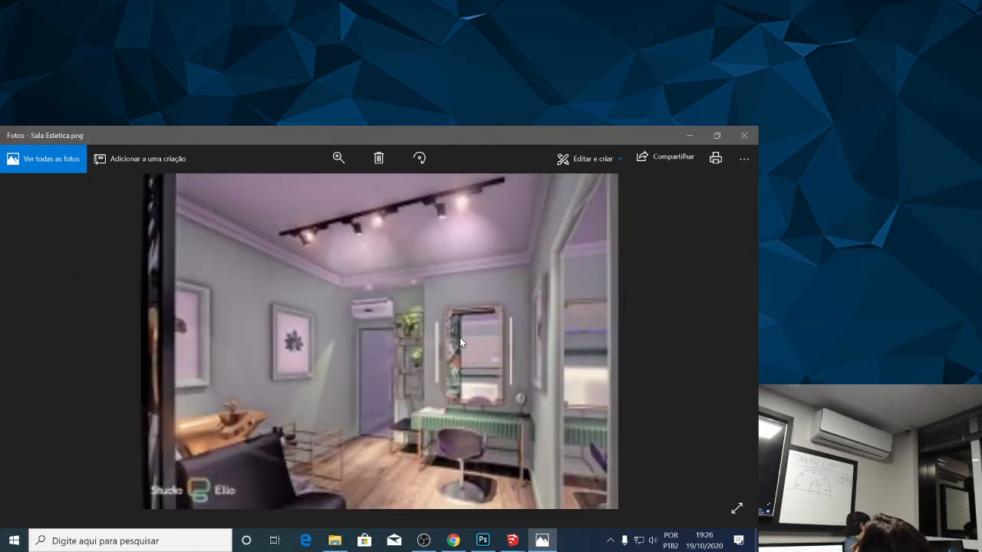
key(Left)
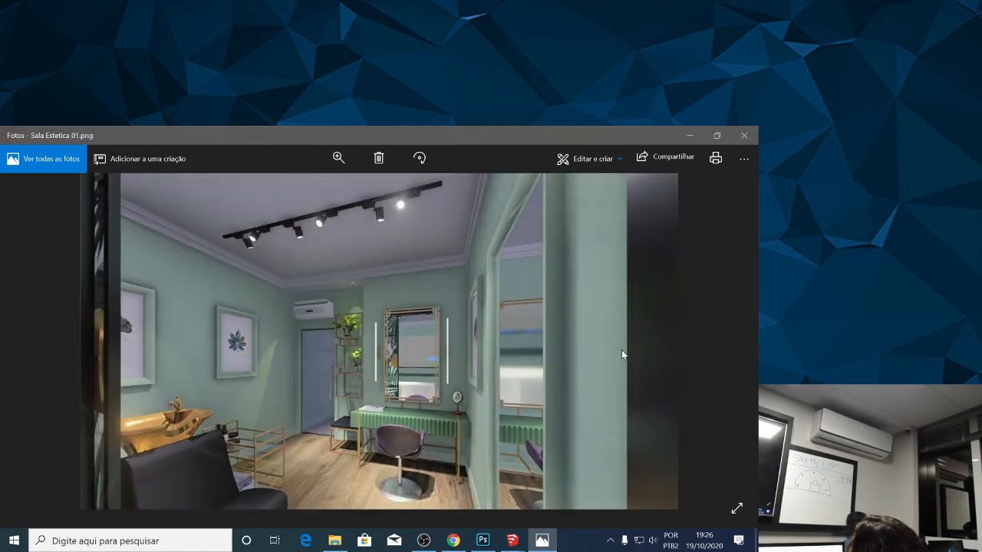
key(Right)
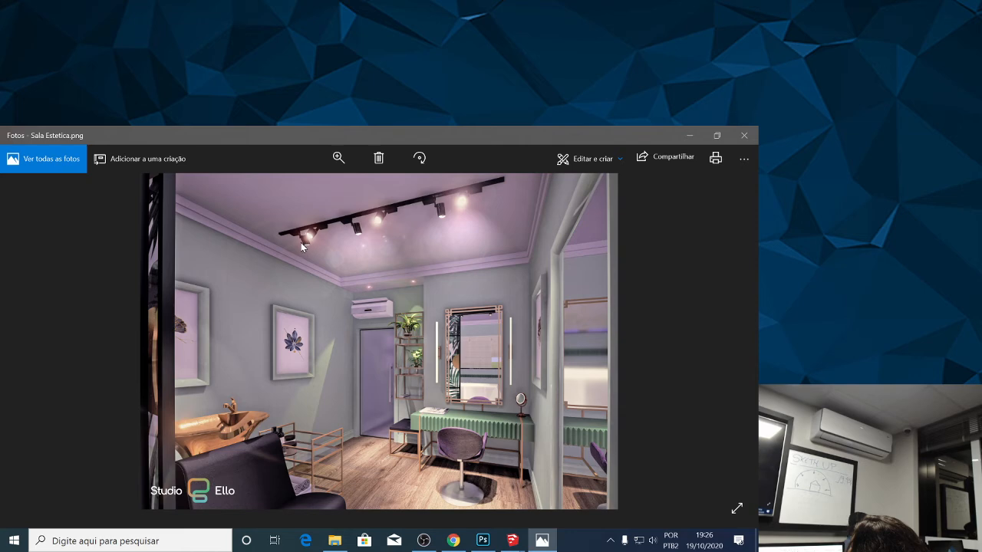
key(Left)
key(Right)
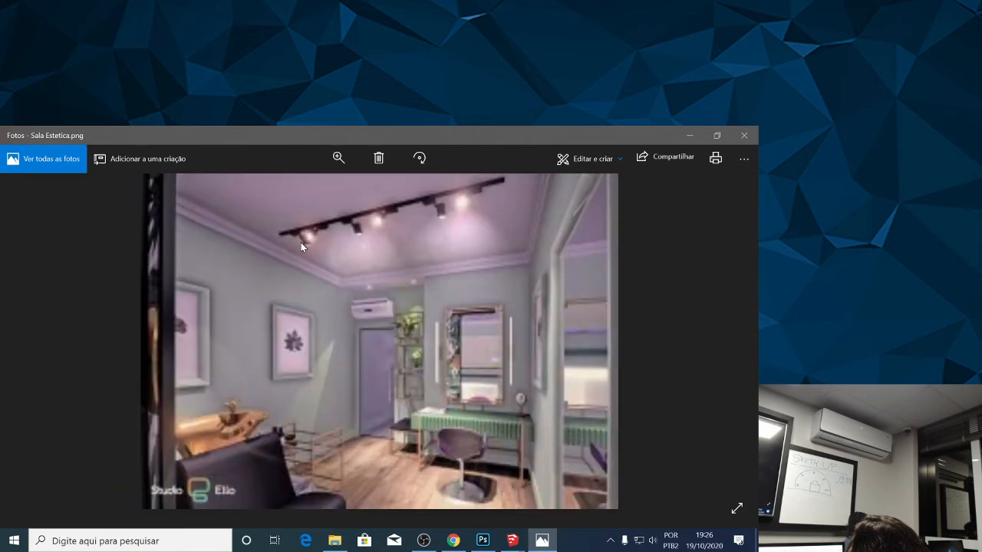
key(Left)
key(Right)
key(Left)
key(Right)
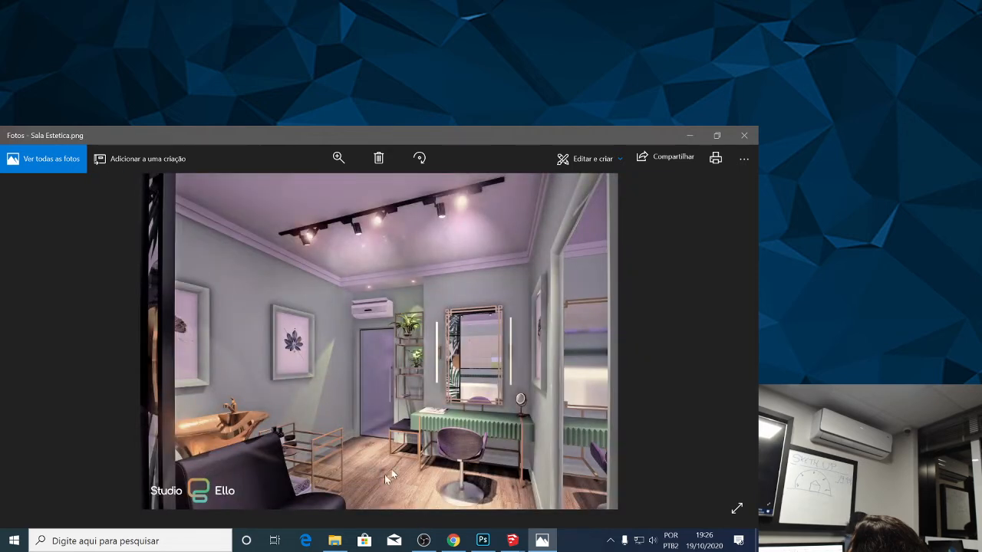
key(Left)
key(Right)
key(Left)
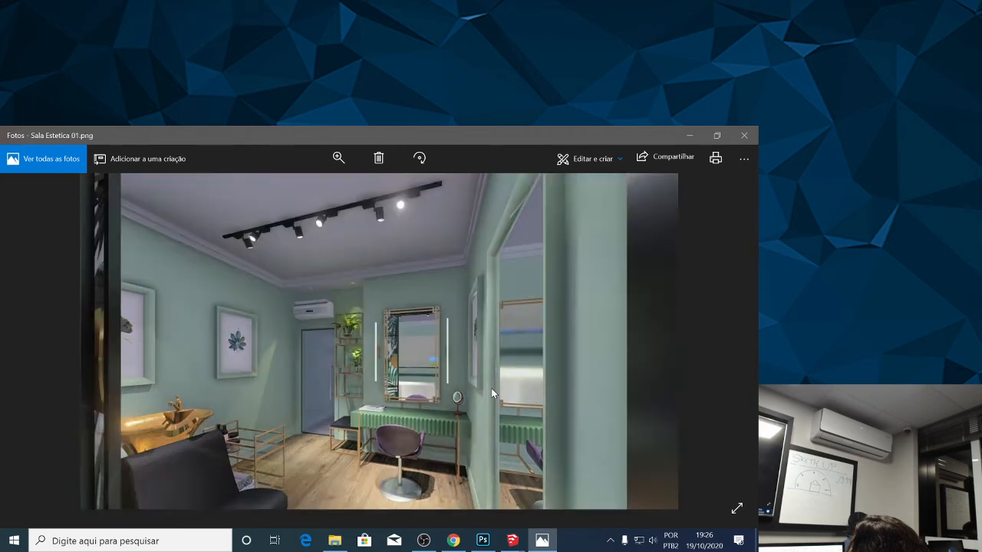
key(Right)
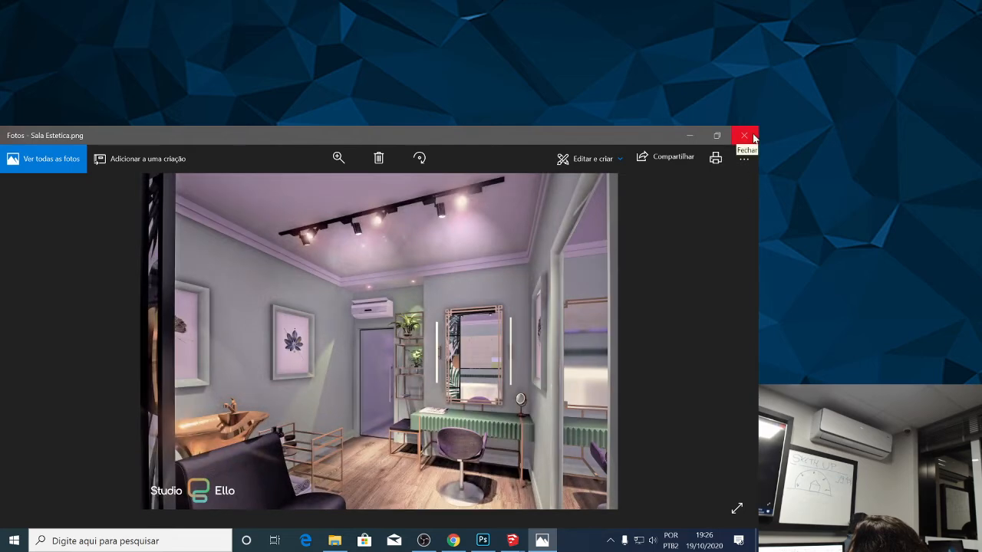
click(755, 137)
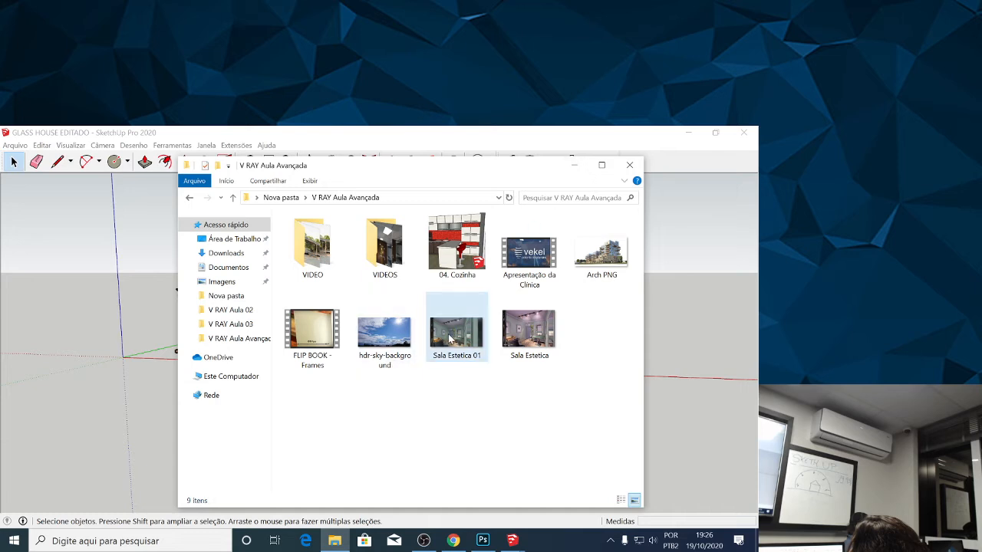
click(476, 331)
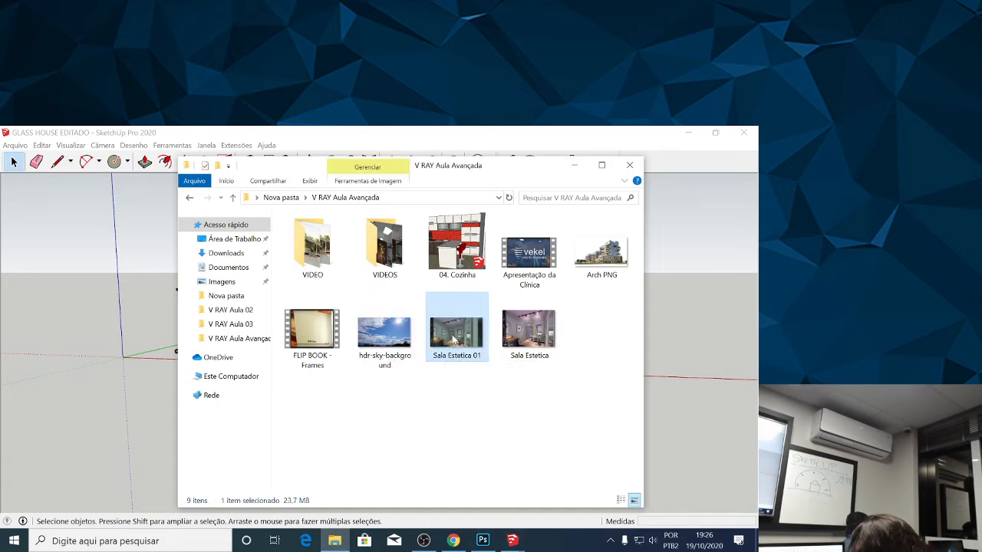
right_click(450, 336)
click(414, 436)
click(451, 343)
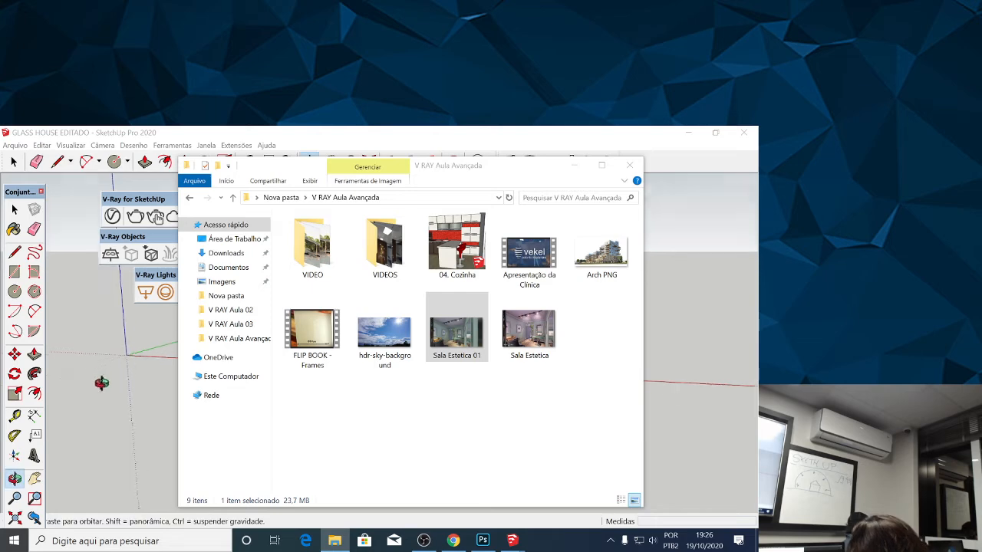
Switch to Photoshop and open Sala Estetica.png from the V RAY Aula Avançada folder, leaving its colours unmanaged.
click(483, 541)
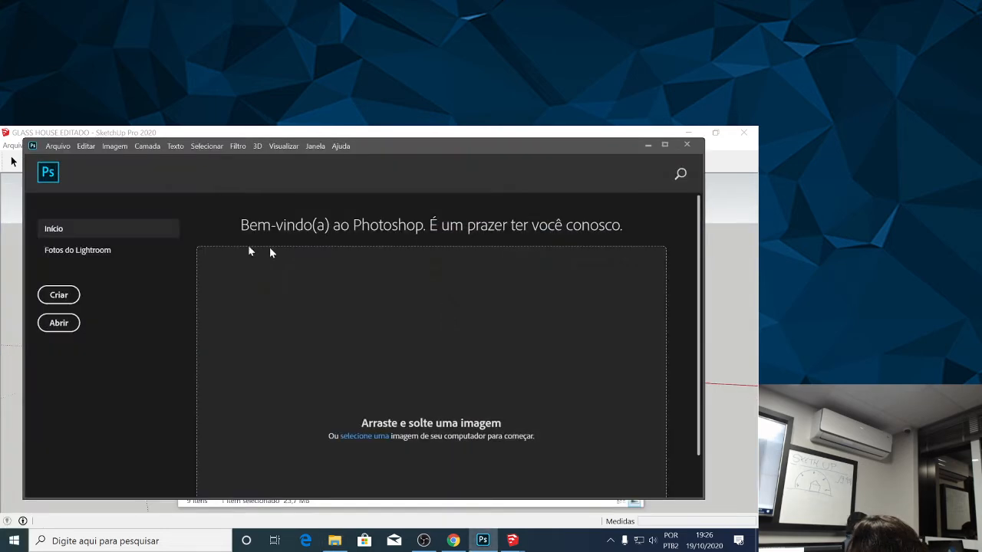
click(61, 325)
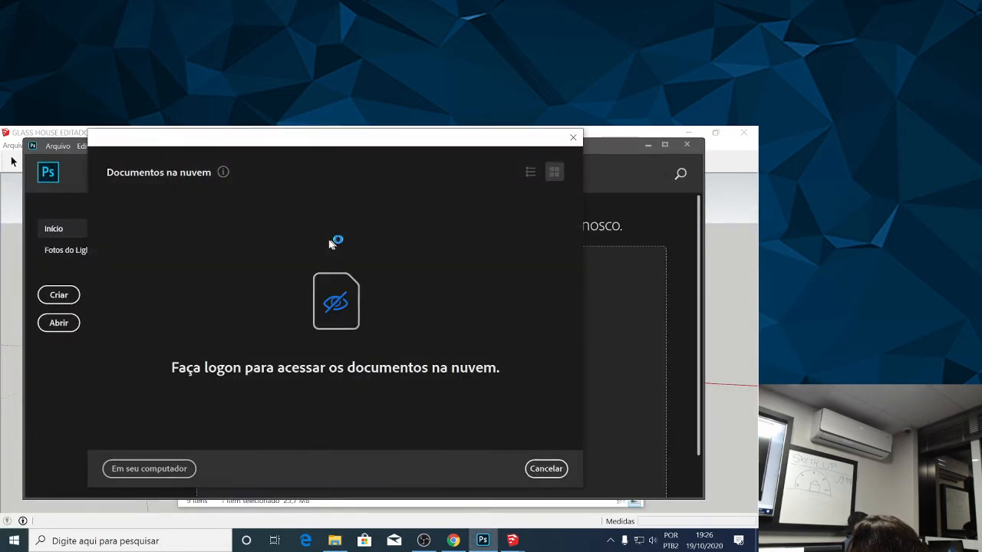
click(153, 470)
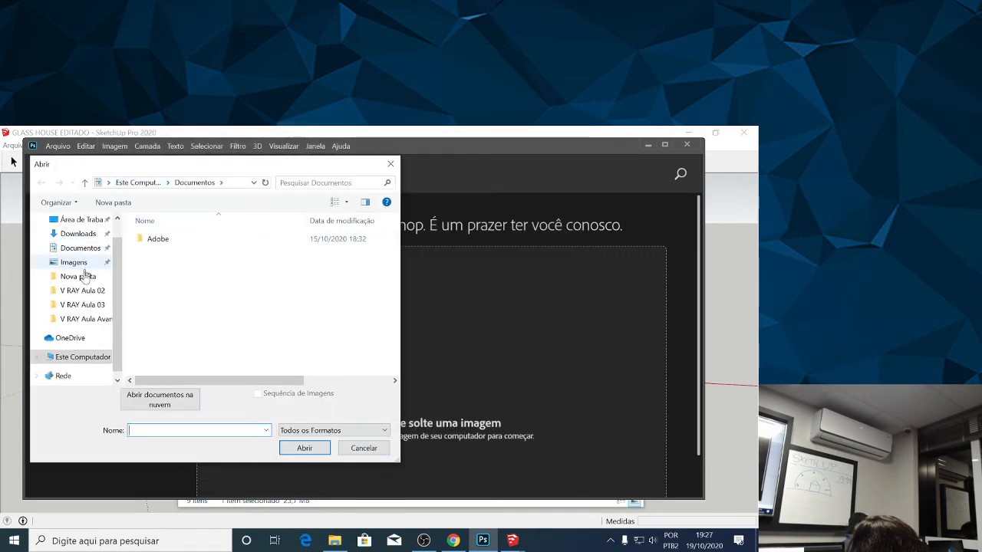
click(88, 319)
click(181, 345)
click(305, 448)
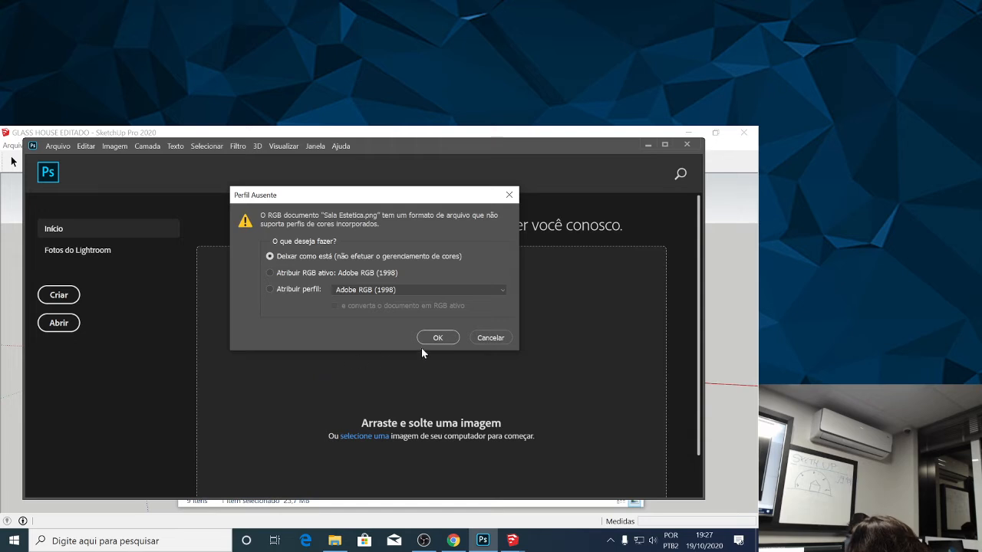
click(427, 343)
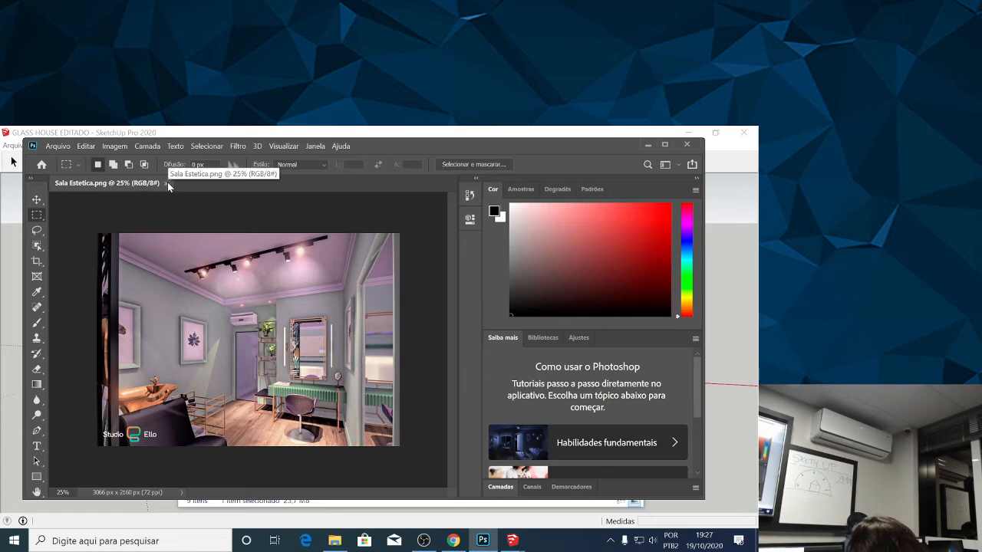
Close Sala Estetica.png and open Sala Estetica 01.png instead, accepting the missing colour profile option.
click(167, 183)
click(58, 326)
click(212, 329)
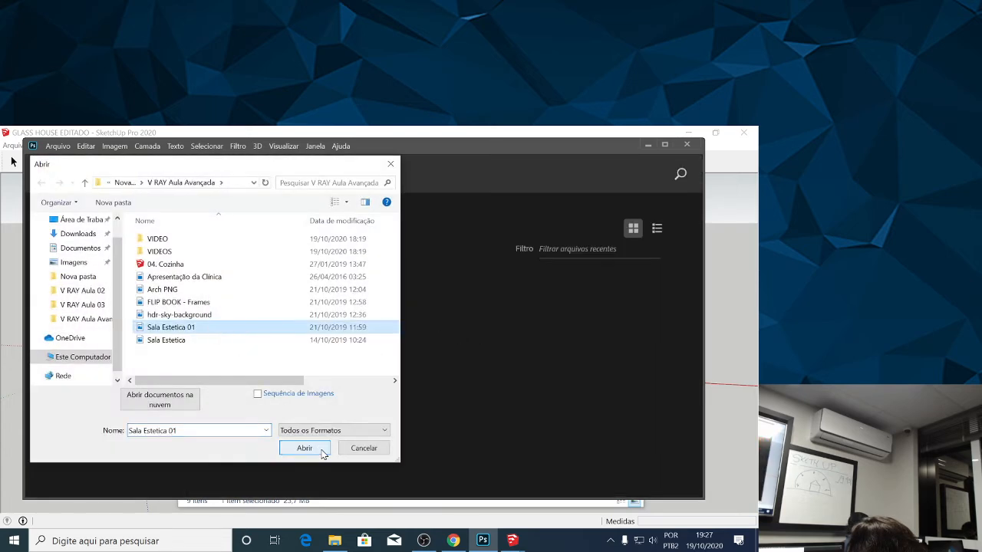
click(320, 448)
click(449, 342)
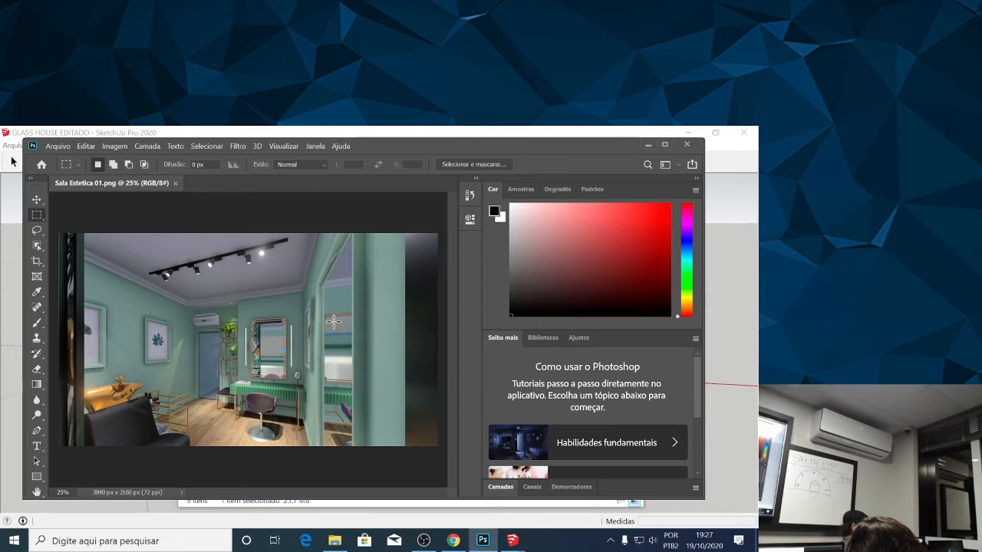
Maximise the Photoshop window, collapse the colour and layer panels to icons, activate the Brush tool, and expand History and Properties.
click(665, 144)
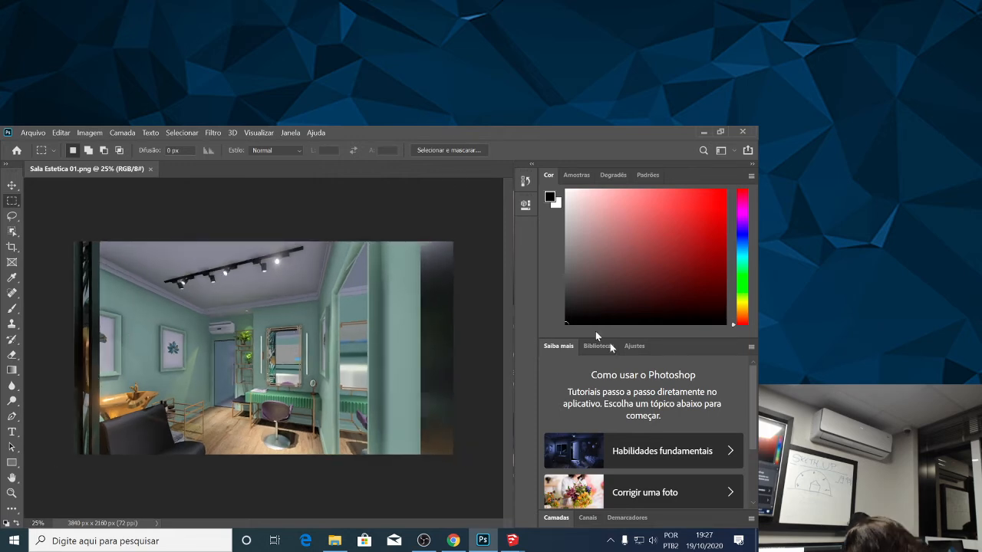
scroll(695, 406, down, 3)
scroll(681, 388, up, 3)
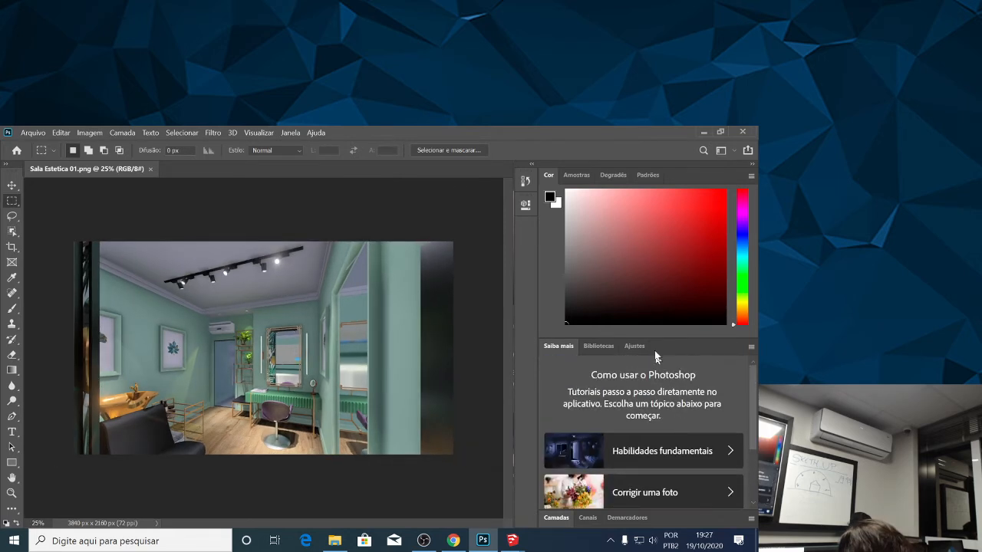
click(750, 169)
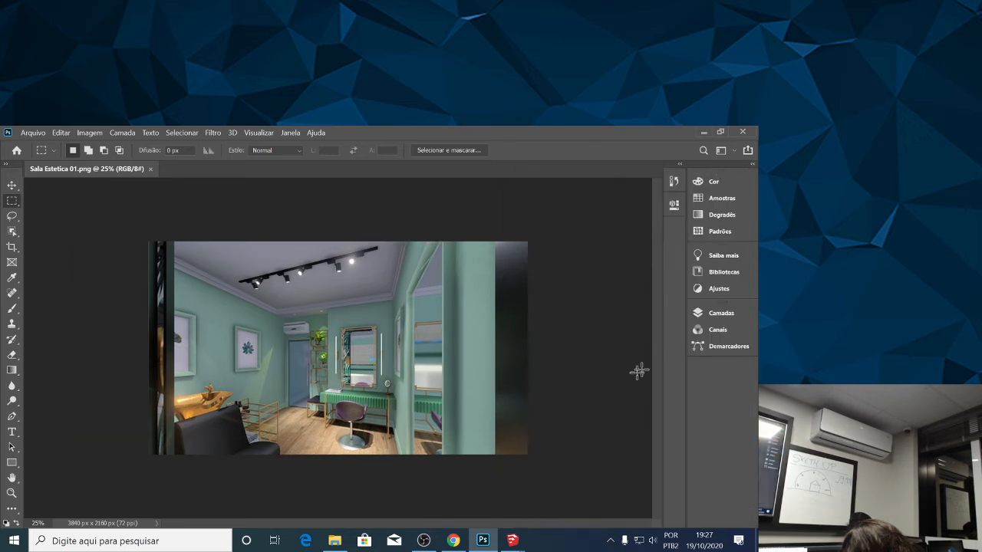
key(b)
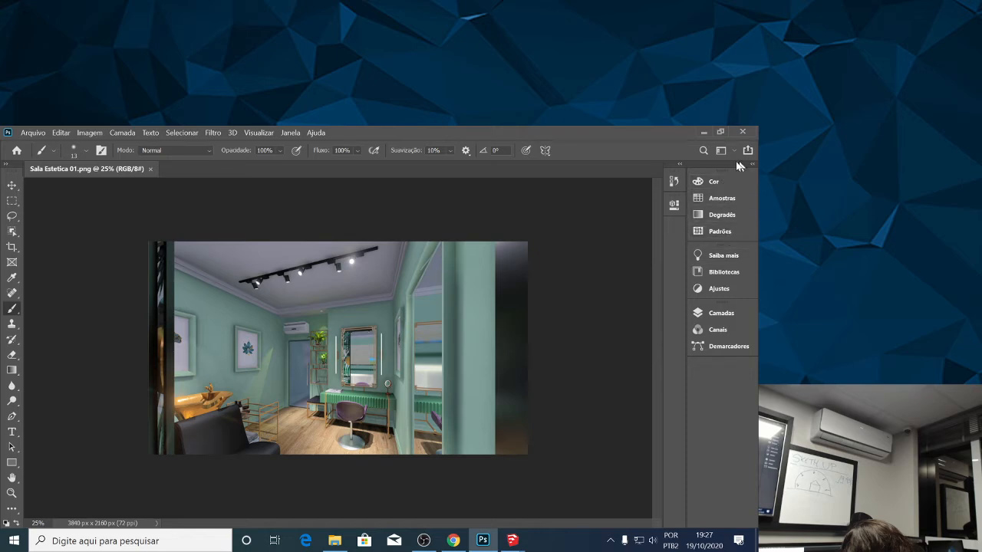
click(679, 164)
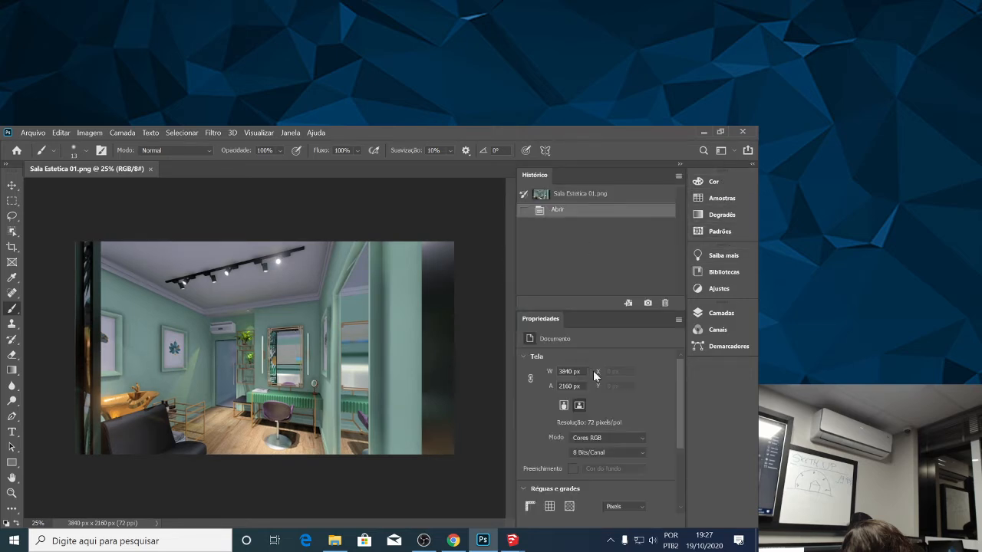
scroll(623, 378, down, 3)
scroll(623, 368, up, 3)
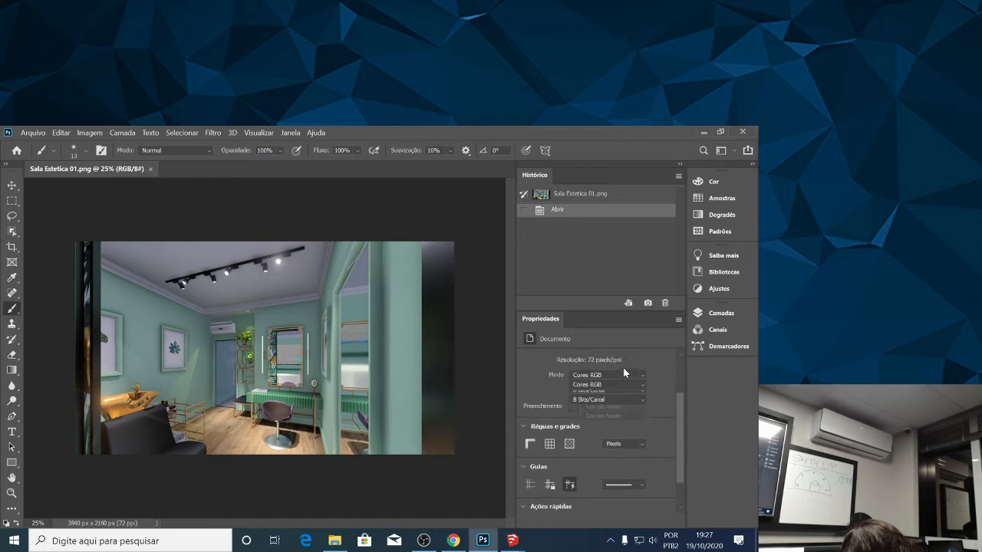
Make one dab with the Brush tool and show the layers of Sala Estetica 01.png.
click(183, 209)
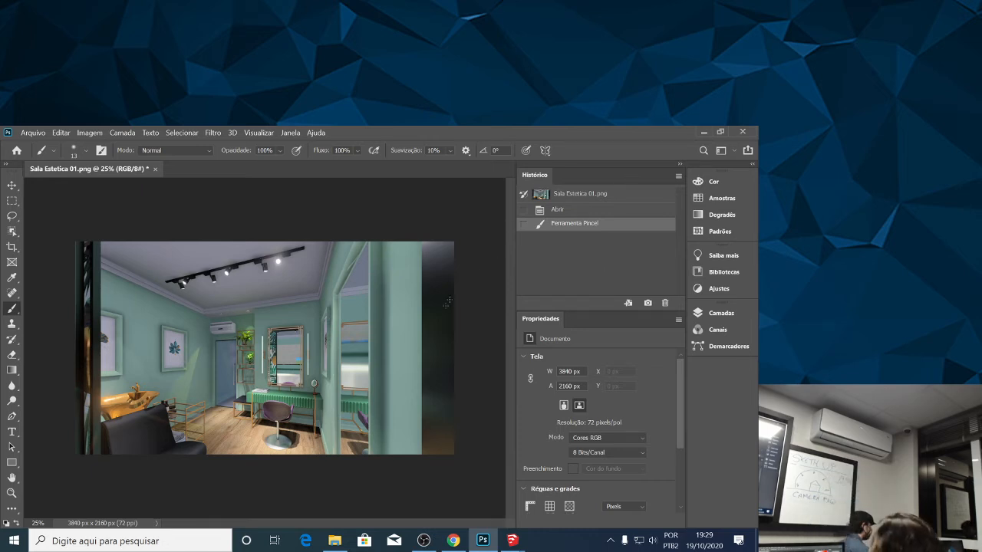
scroll(683, 433, down, 4)
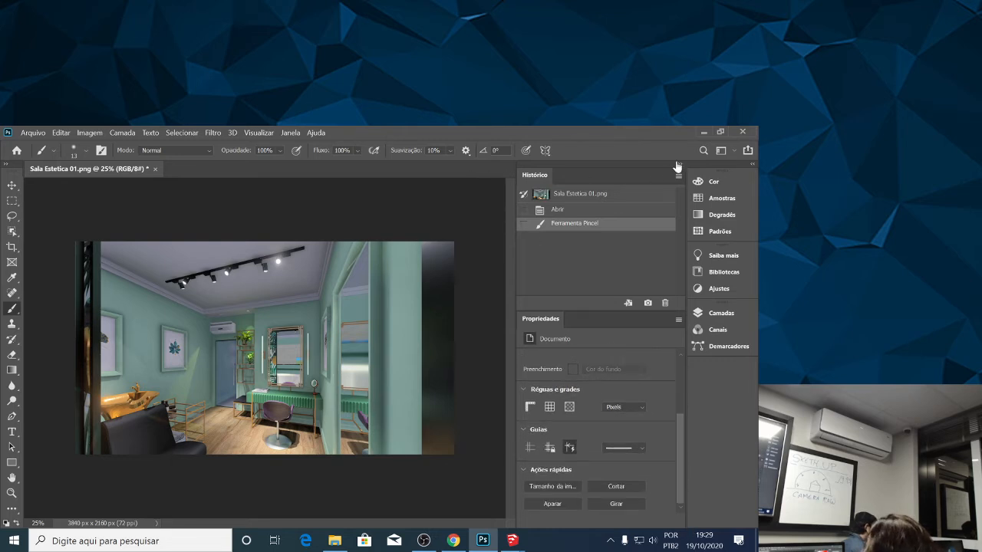
click(727, 313)
click(727, 313)
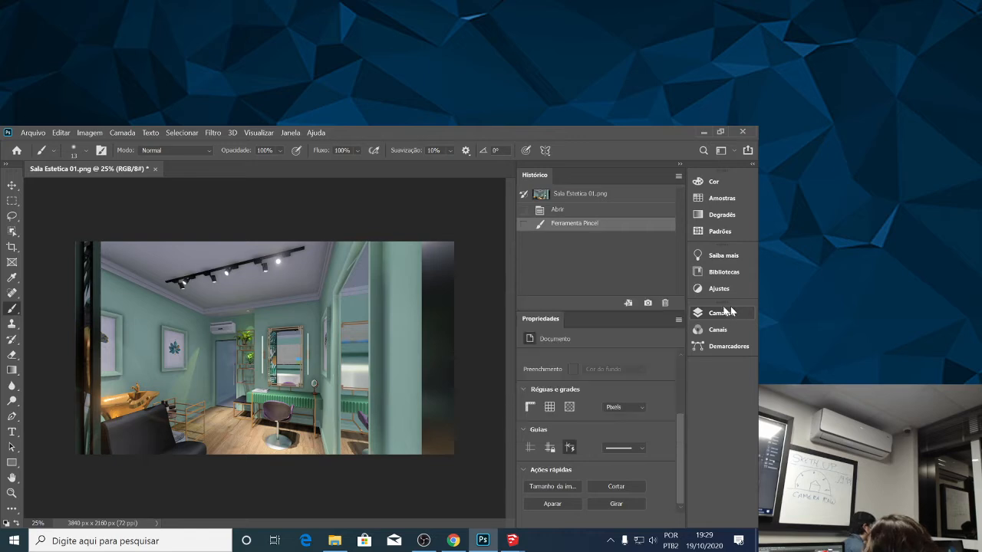
click(734, 310)
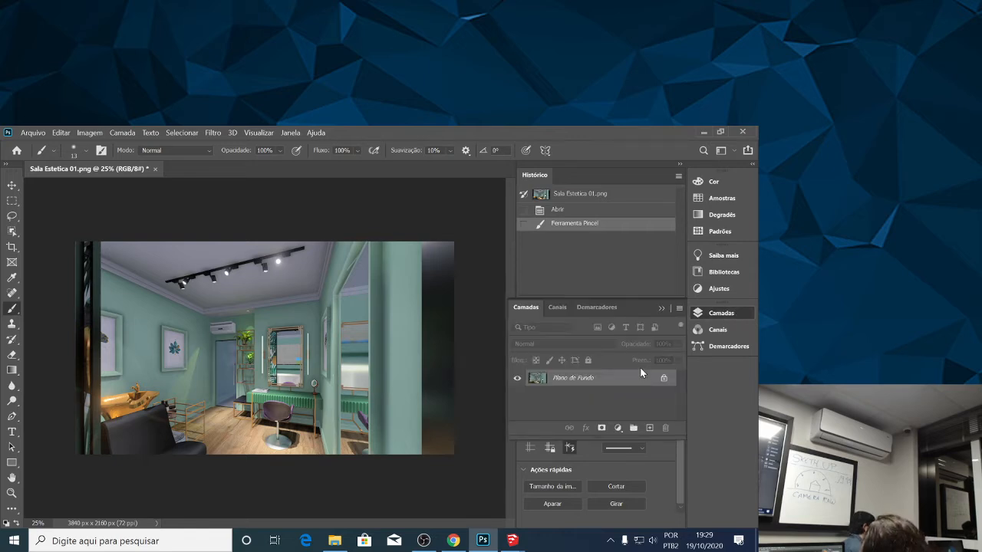
Collapse the History and Properties panels to icons and detach the Layers panel as a floating panel over the canvas.
click(738, 313)
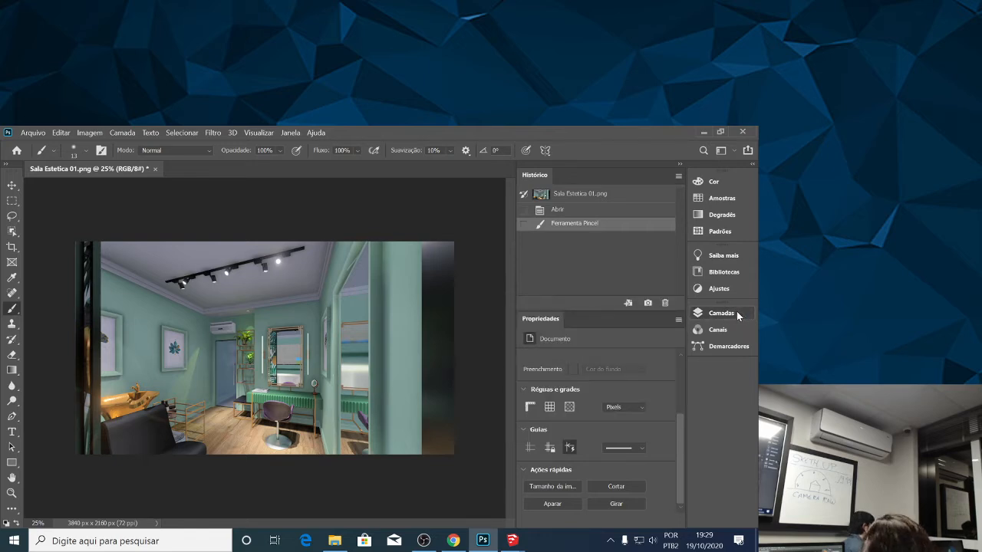
click(679, 165)
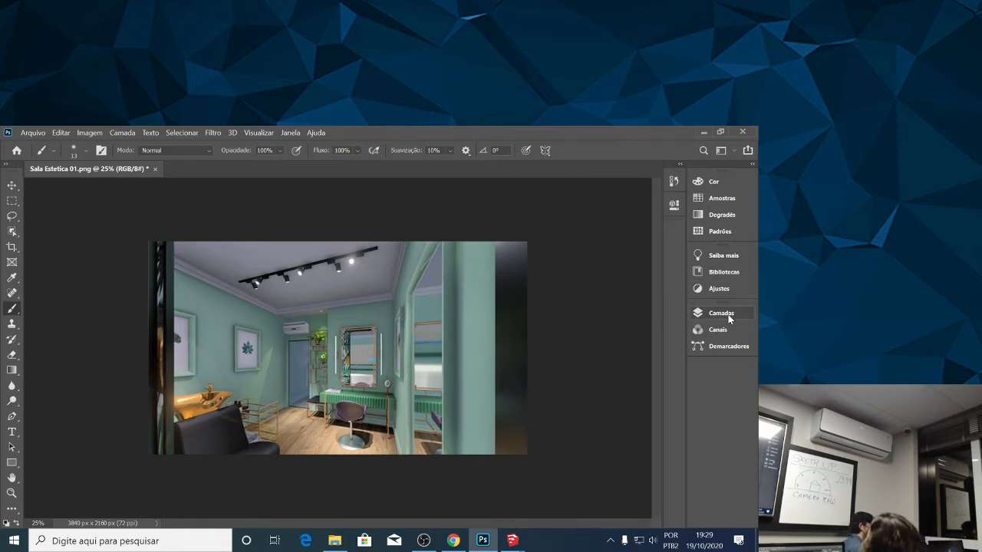
click(752, 163)
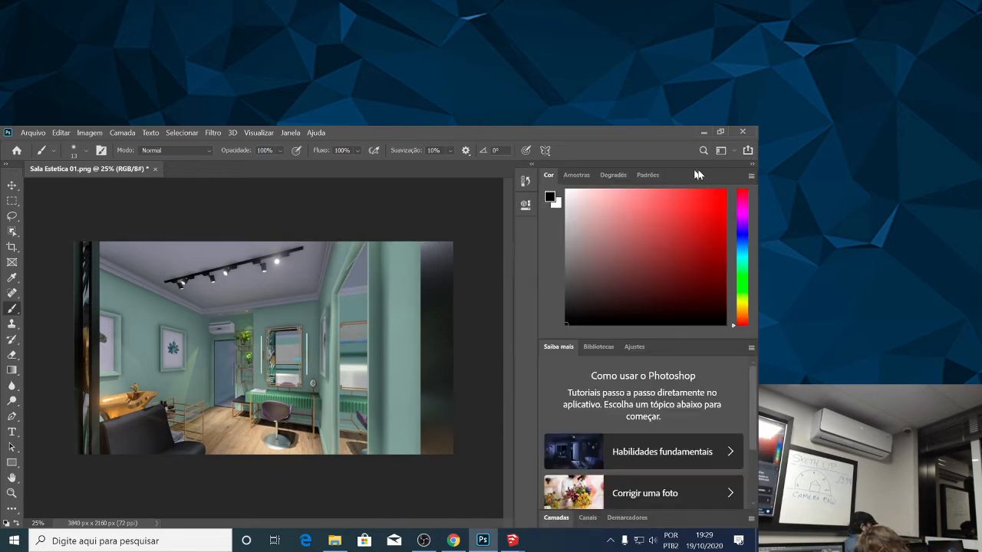
click(753, 165)
click(724, 312)
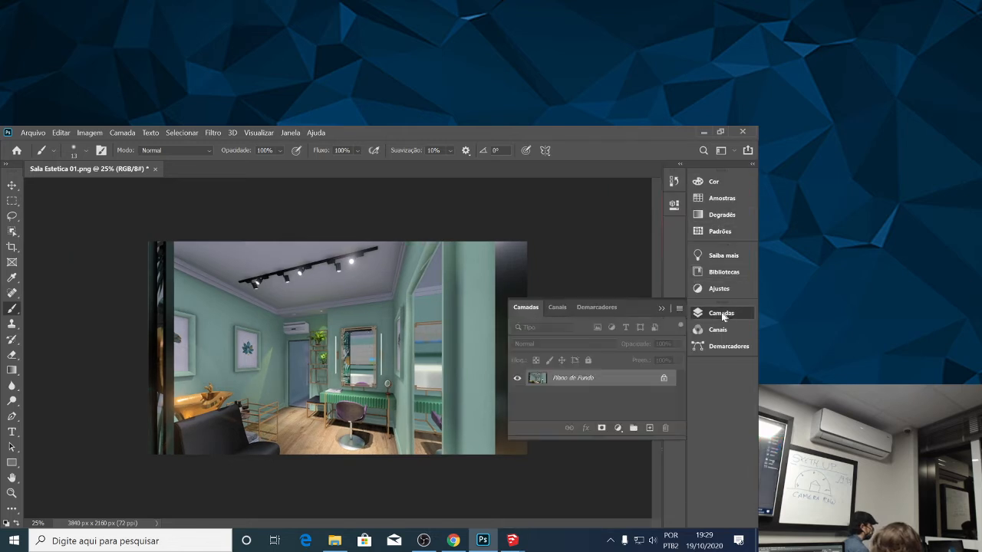
drag(634, 305, 632, 292)
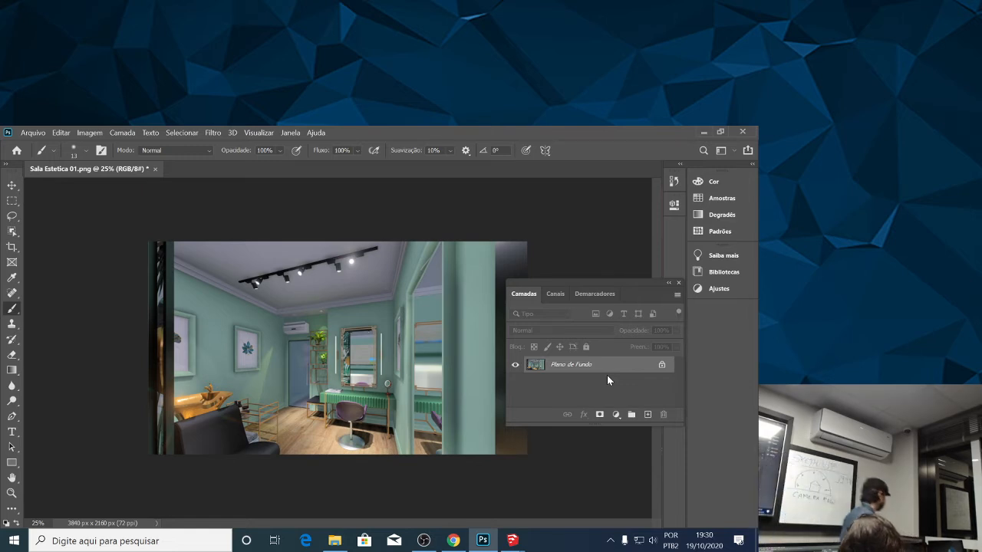
Unlock the Plano de Fundo background layer so it becomes an editable layer.
click(662, 363)
right_click(558, 367)
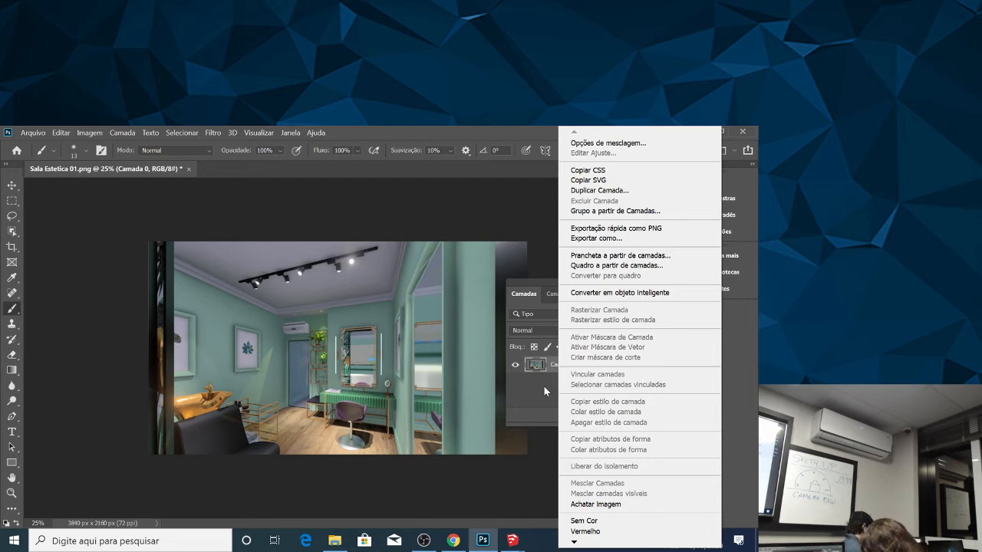
click(544, 387)
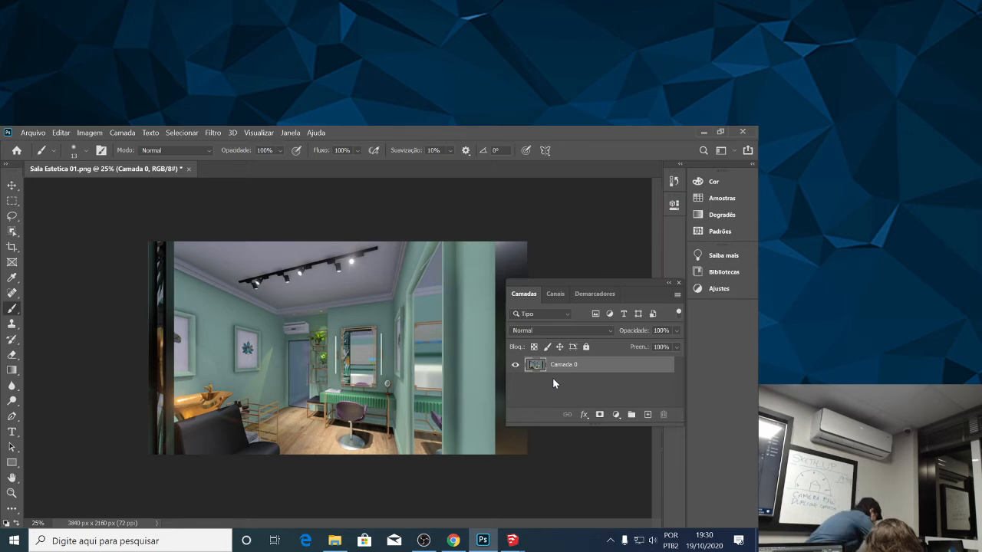
Duplicate the layer Camada 0 within Sala Estetica 01.png and name the copy Camada 1.
right_click(571, 365)
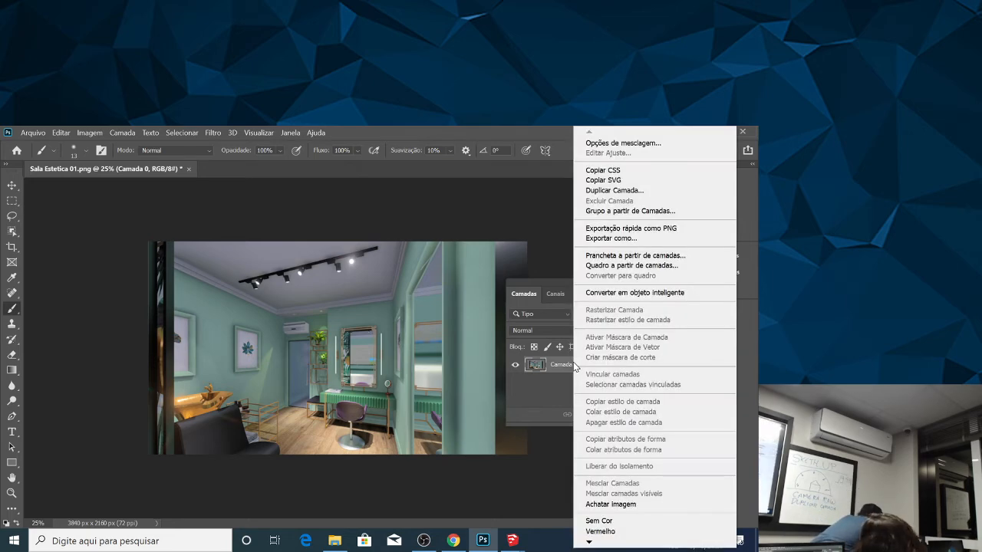
click(615, 190)
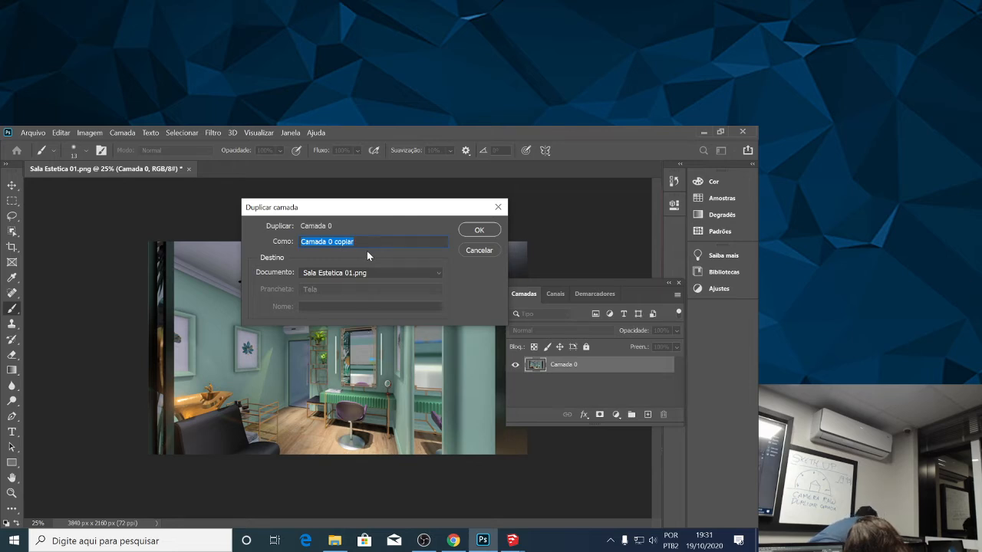
text(Cama 91)
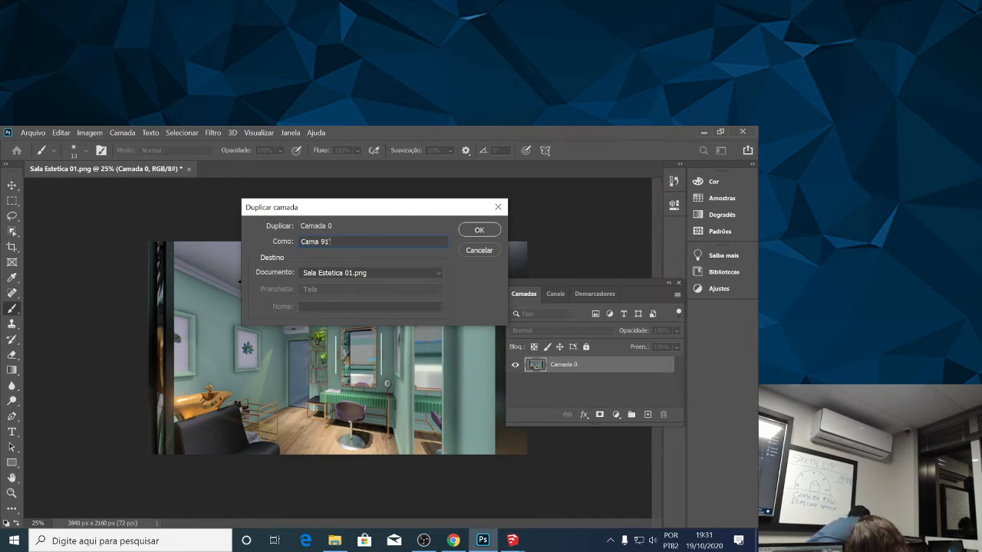
key(BackSpace)
key(BackSpace)
key(BackSpace)
text(da)
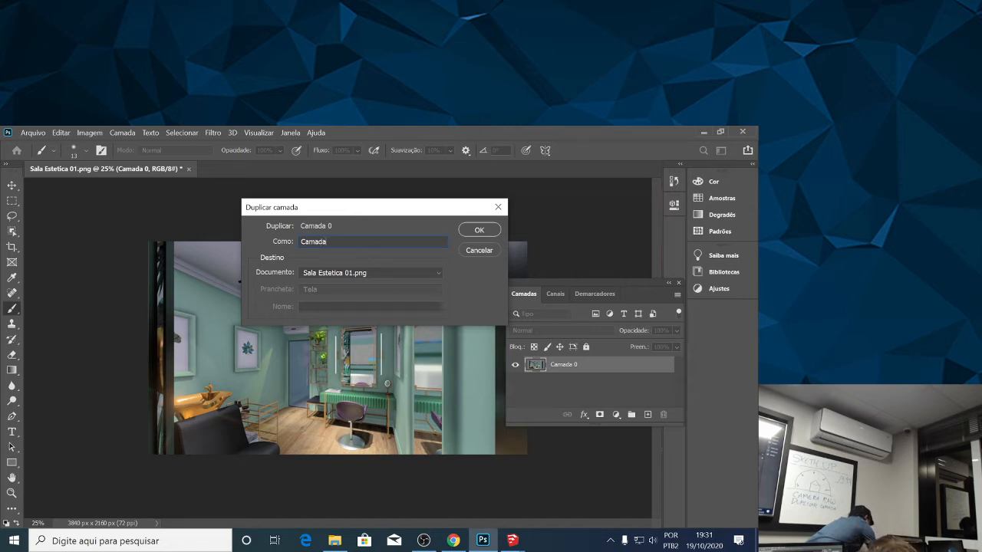
click(484, 228)
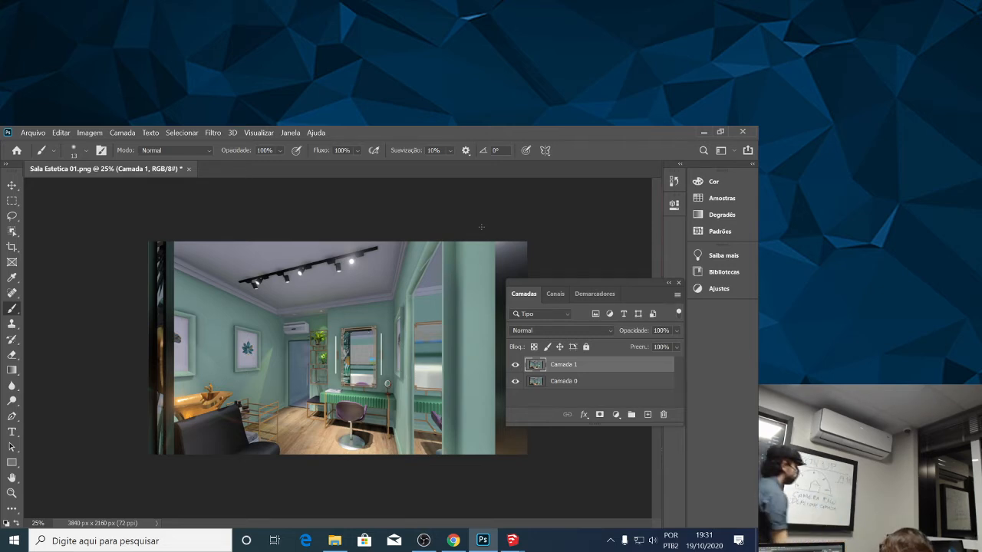
Select the layer Camada 1 and open the Camera Raw filter on it, dismissing the welcome screen.
click(587, 385)
click(582, 366)
click(579, 386)
click(579, 368)
click(580, 384)
click(580, 368)
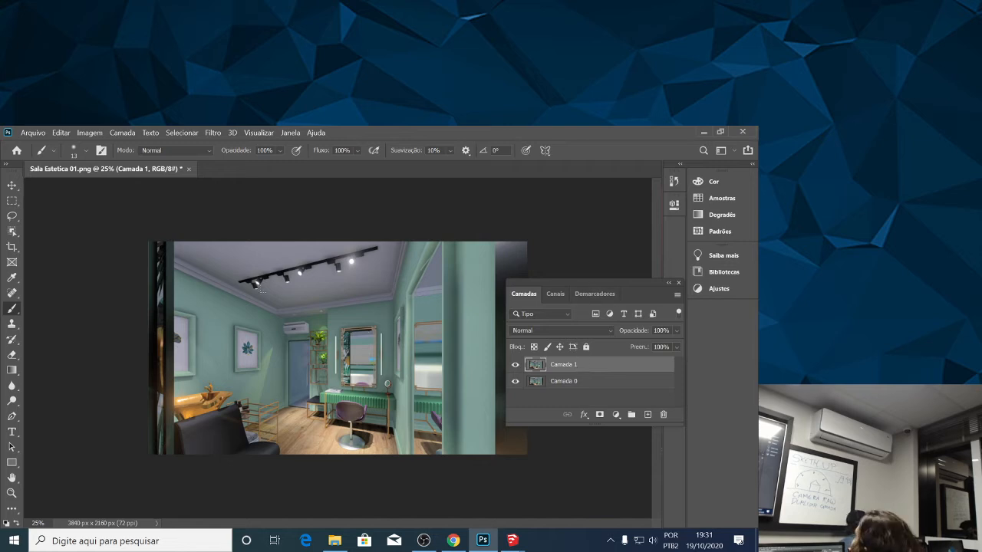
click(211, 133)
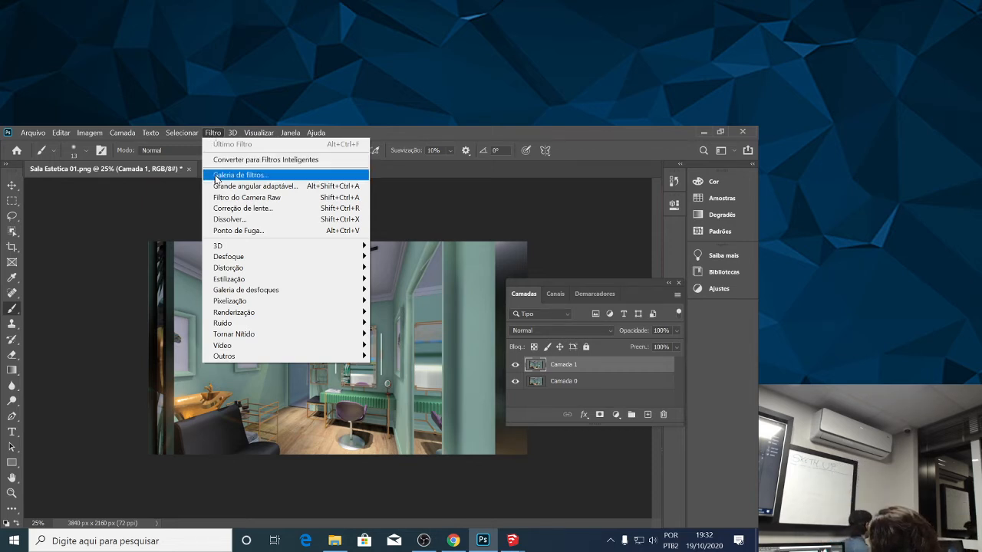
click(243, 200)
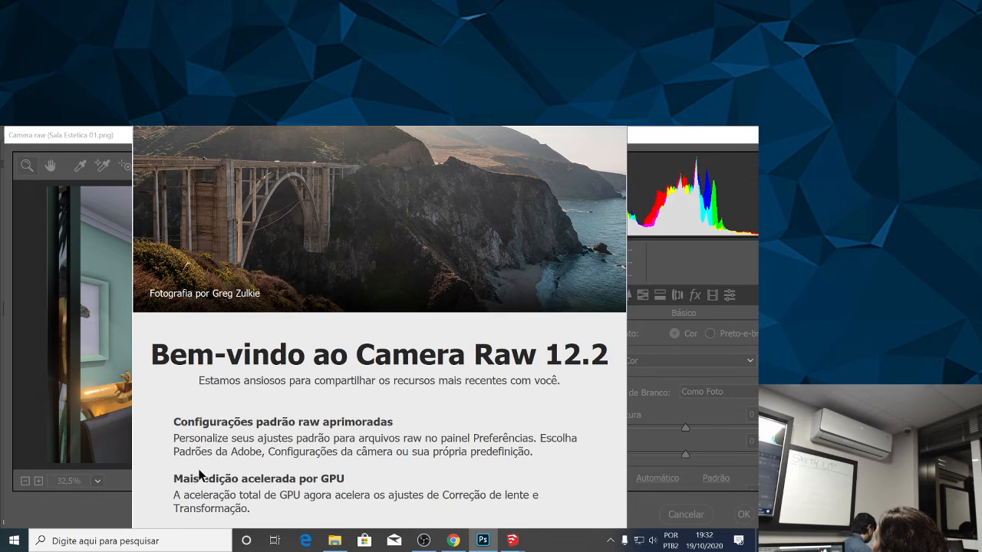
key(Return)
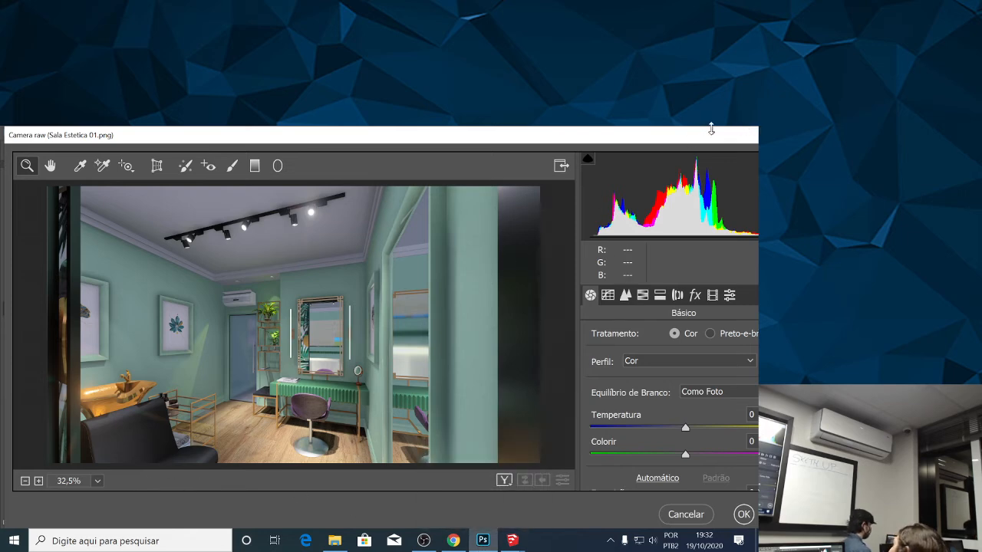
Reposition the Camera Raw window so its adjustment sliders are reachable and set the preview zoom to 25%.
drag(673, 143, 565, 137)
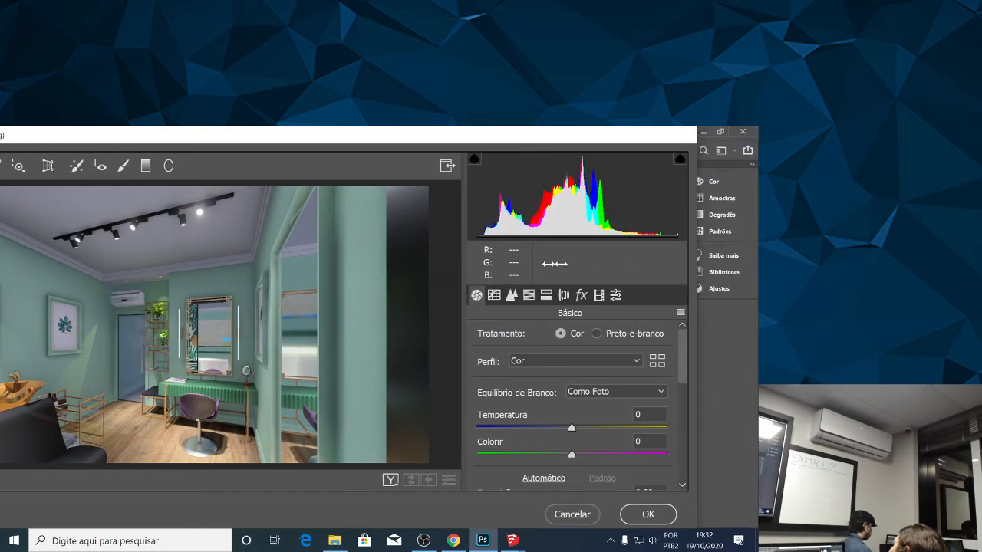
drag(510, 134, 596, 135)
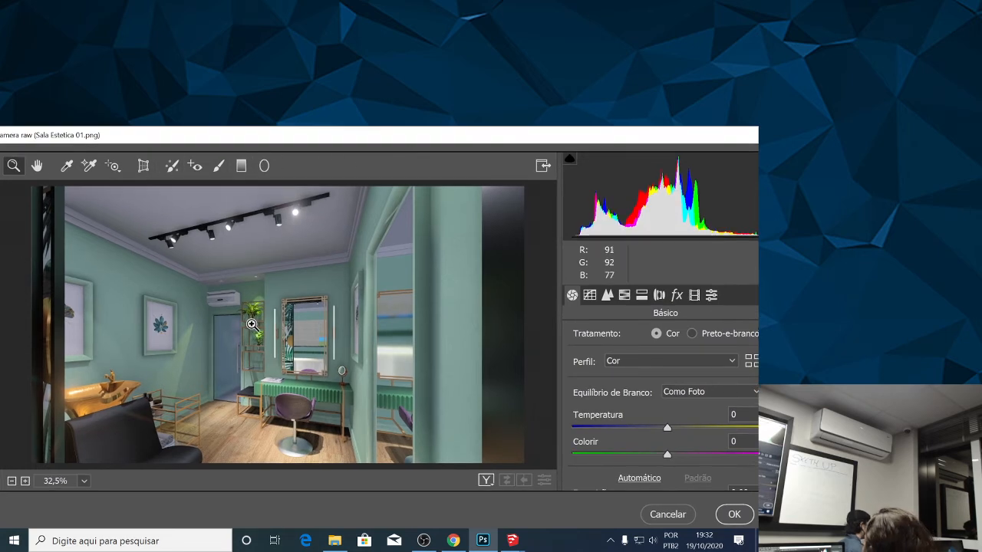
click(25, 481)
click(25, 481)
click(11, 481)
click(12, 481)
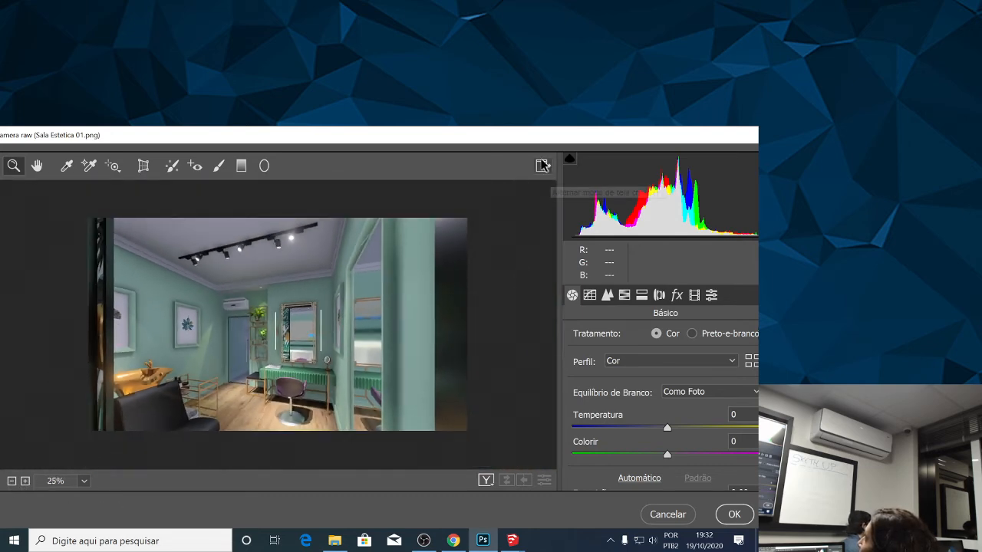
drag(608, 138, 586, 137)
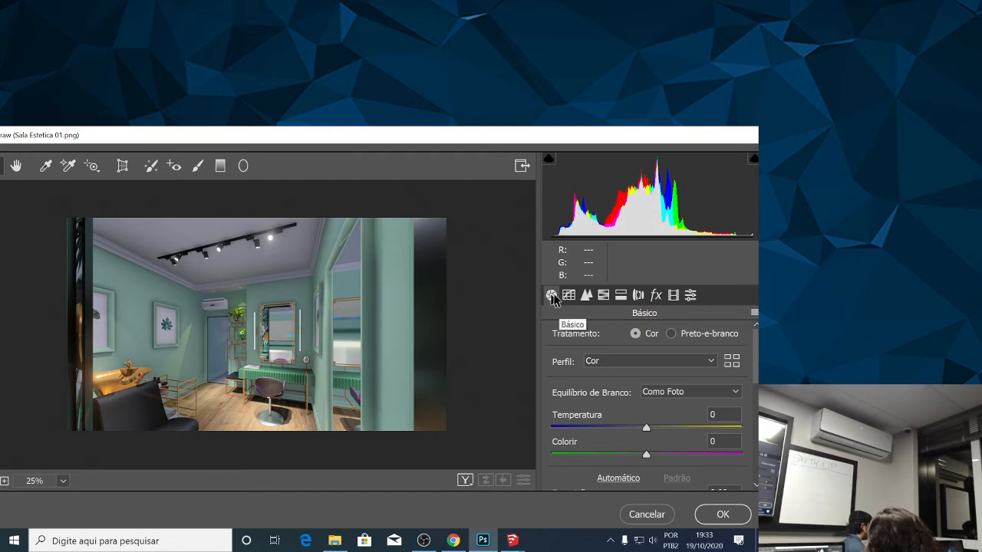
Warm the render's white balance by setting Temperatura to +5 in the Basic adjustments.
scroll(618, 395, down, 2)
scroll(613, 410, down, 4)
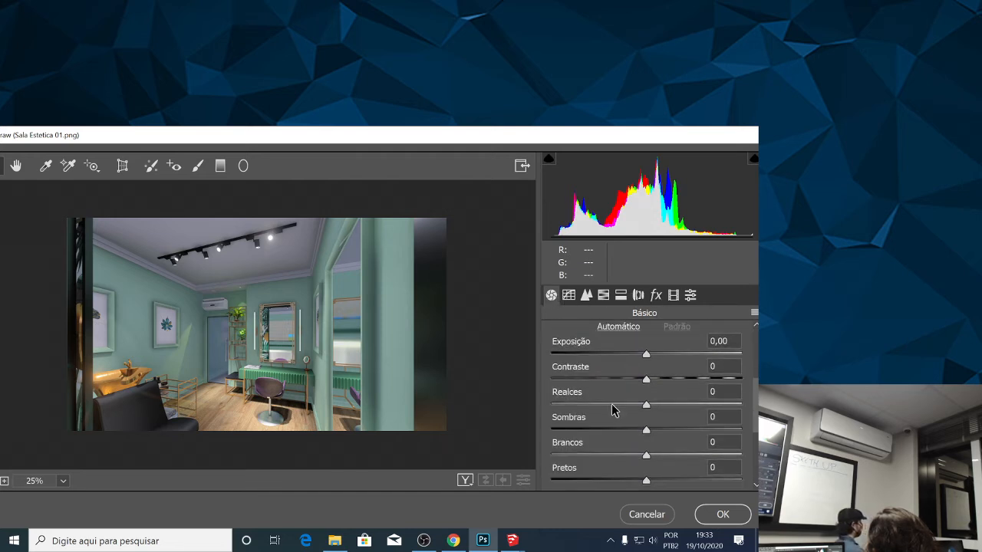
scroll(620, 395, up, 6)
scroll(631, 380, down, 1)
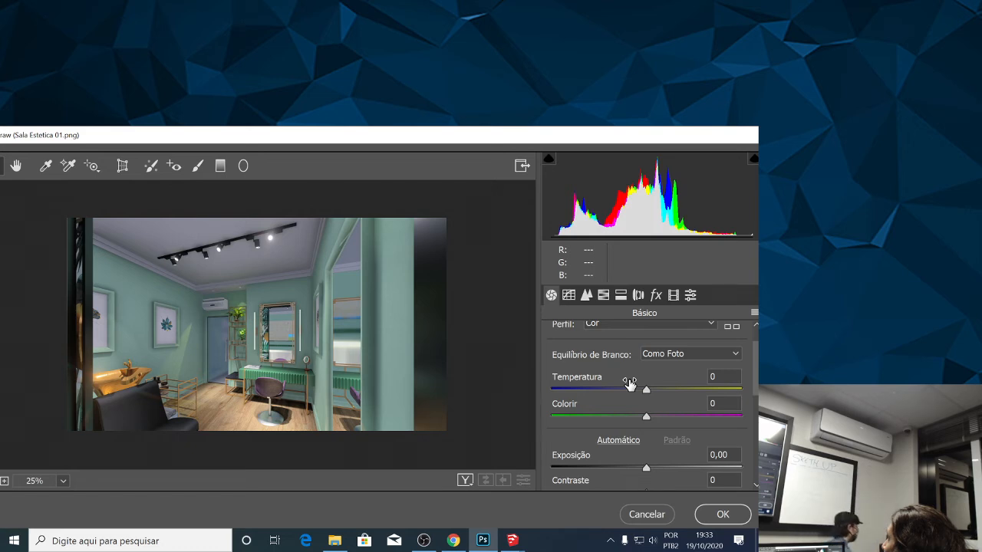
scroll(667, 388, up, 2)
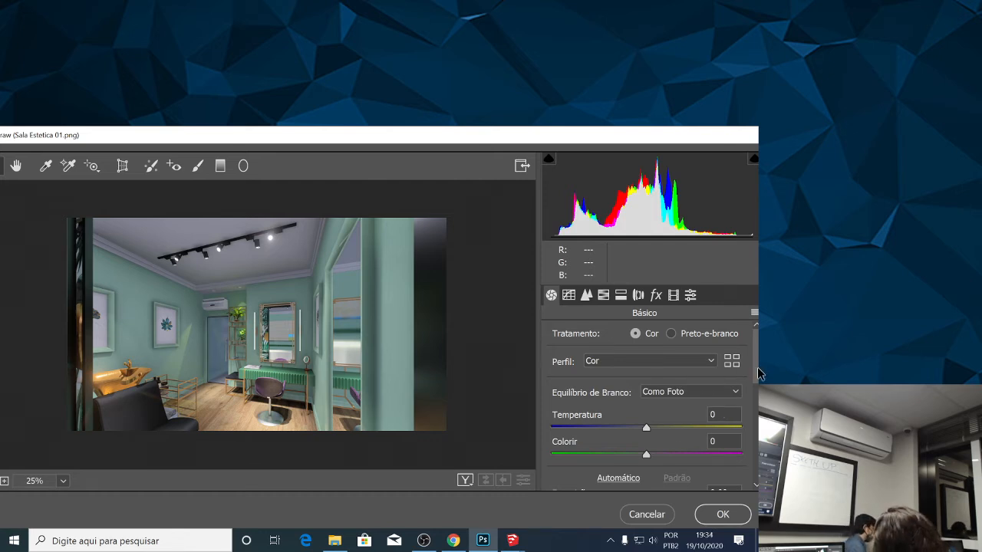
scroll(757, 382, down, 2)
scroll(745, 379, down, 2)
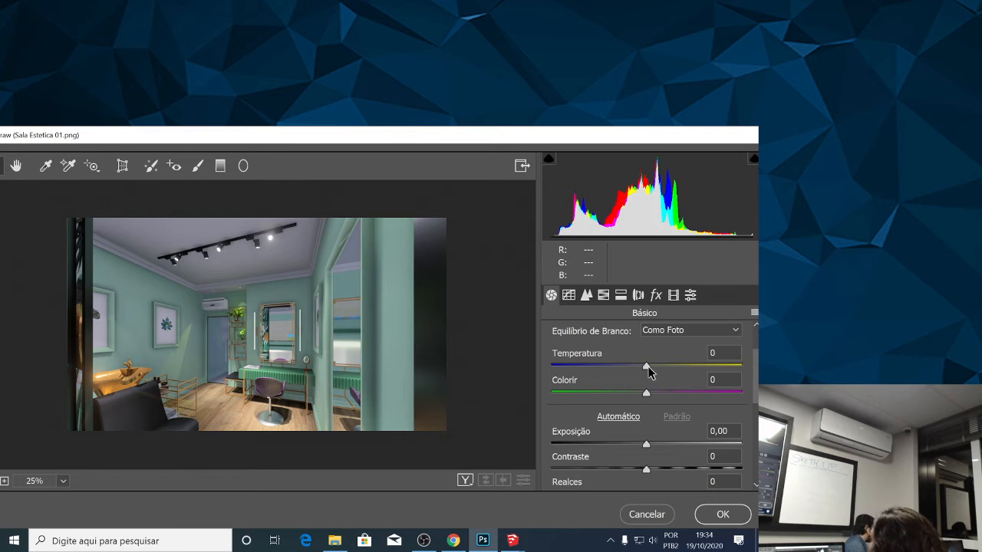
mouse_move(648, 366)
mouse_down()
mouse_move(657, 365)
mouse_move(644, 372)
mouse_up()
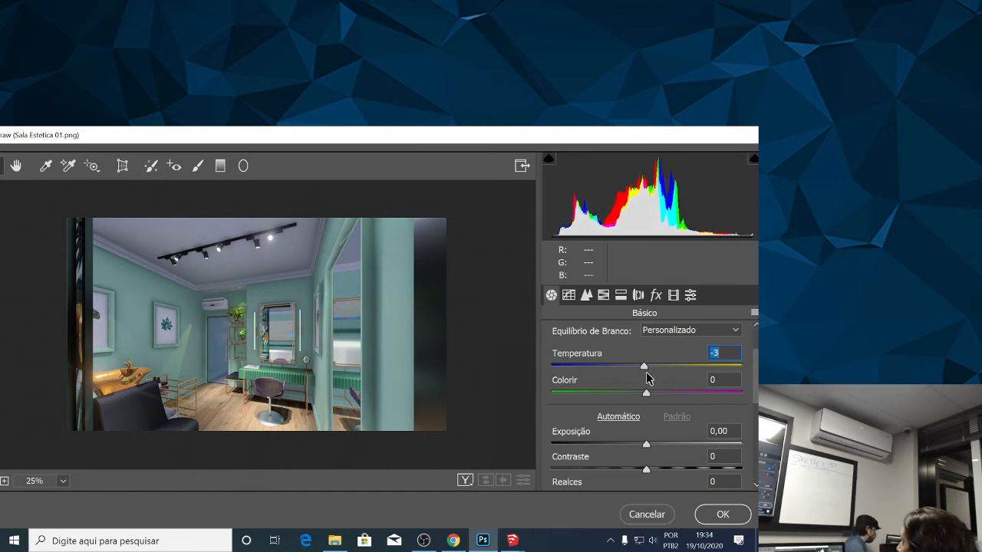
drag(641, 373, 653, 376)
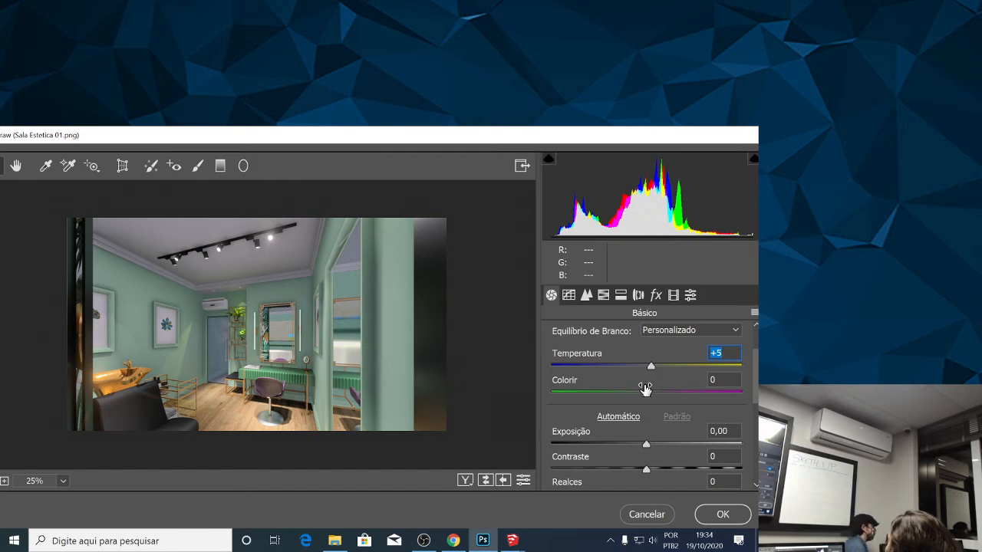
Shift the render's tint towards magenta by setting Colorir to +15.
scroll(758, 385, down, 1)
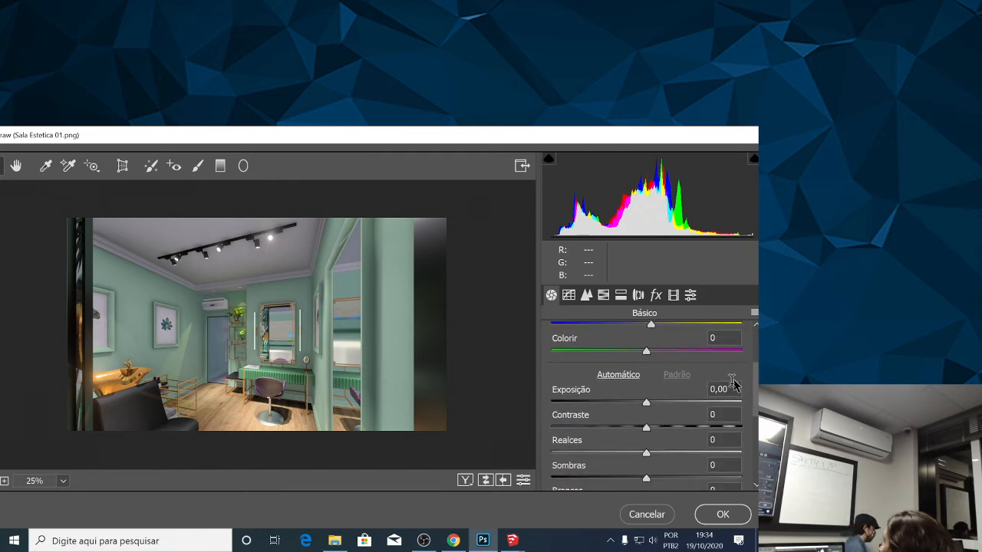
mouse_move(646, 355)
mouse_down()
mouse_move(680, 354)
mouse_move(644, 354)
mouse_move(653, 354)
mouse_up()
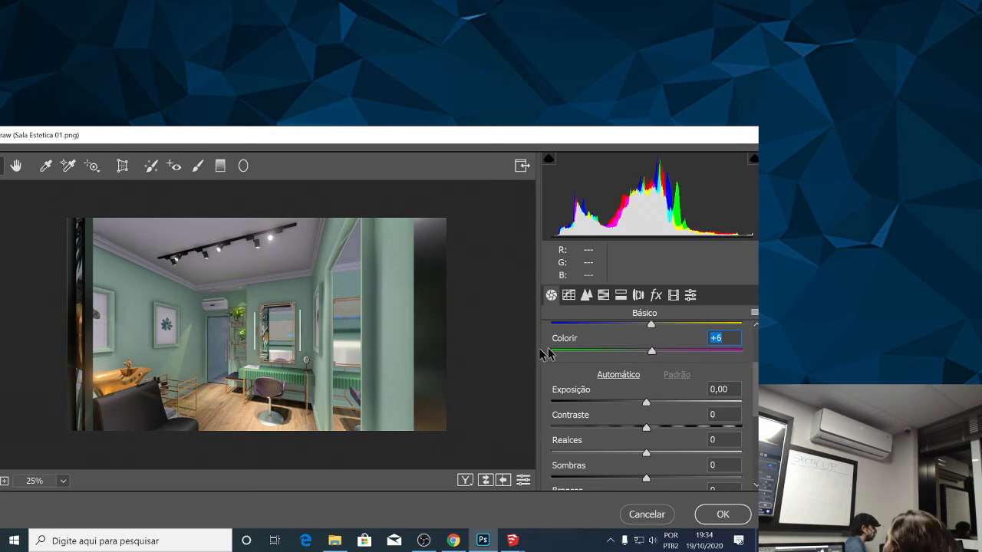
mouse_move(652, 354)
mouse_down()
mouse_move(689, 357)
mouse_move(634, 352)
mouse_move(653, 362)
mouse_move(640, 357)
mouse_move(686, 355)
mouse_move(644, 363)
mouse_move(684, 362)
mouse_move(645, 369)
mouse_move(662, 359)
mouse_move(652, 367)
mouse_move(660, 368)
mouse_up()
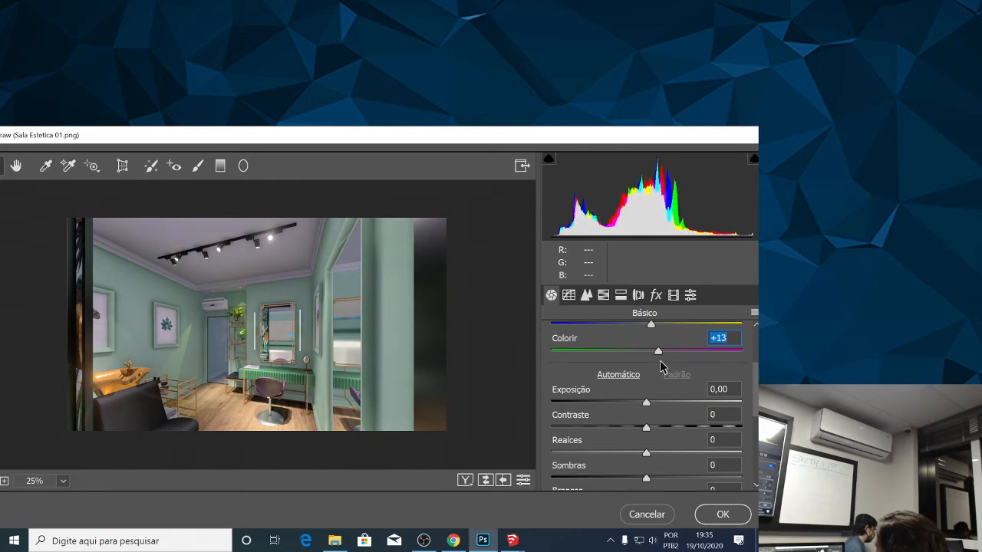
scroll(737, 366, up, 3)
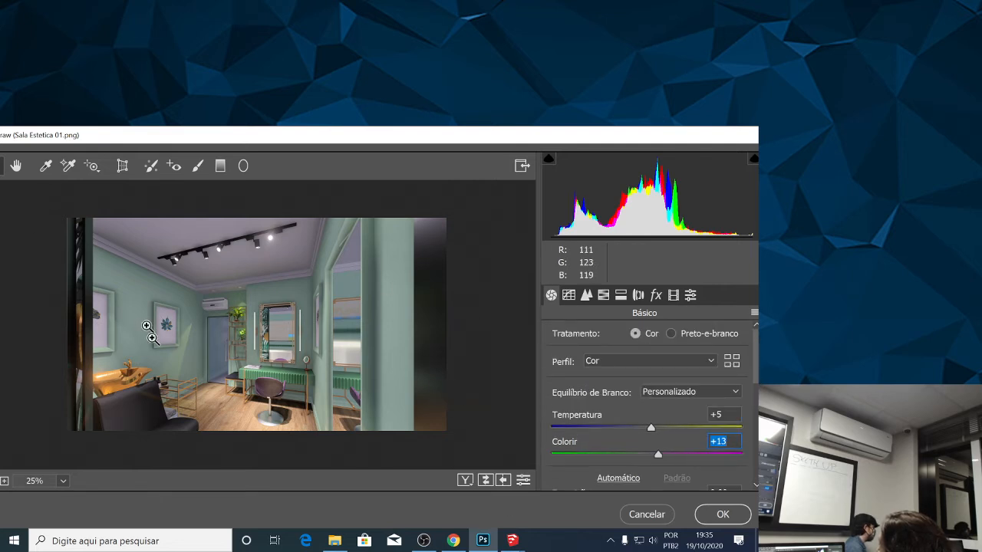
scroll(756, 372, down, 3)
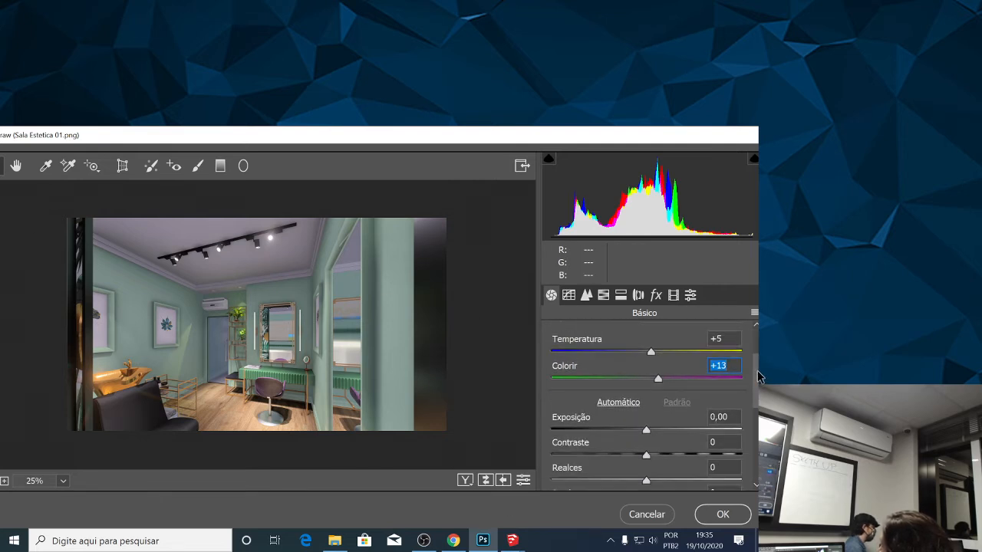
drag(657, 381, 660, 381)
scroll(660, 380, up, 3)
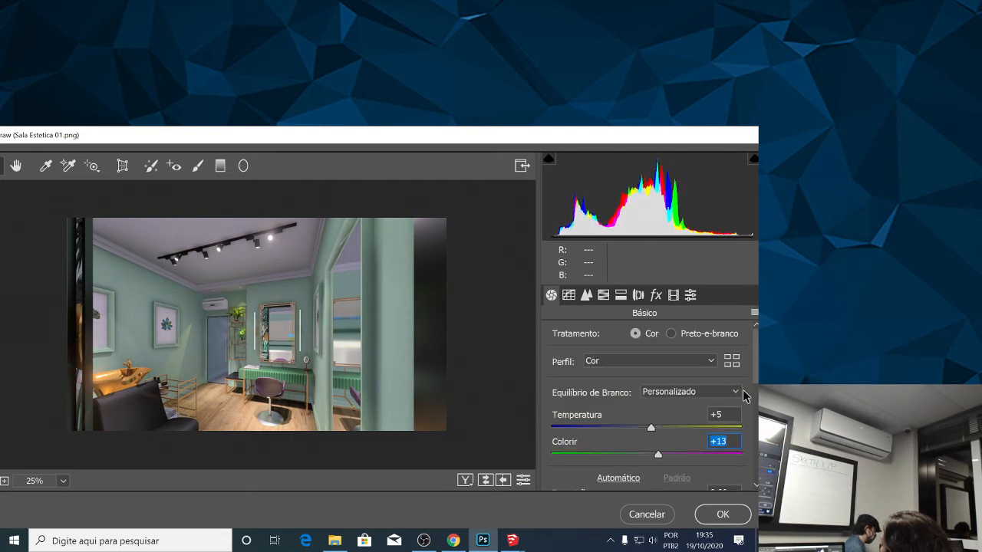
drag(758, 360, 757, 405)
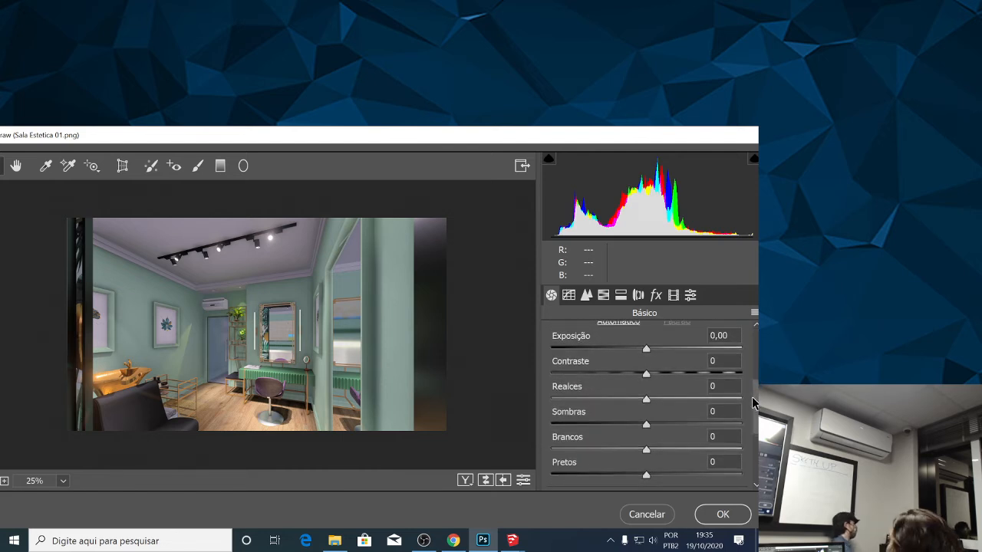
scroll(678, 393, up, 2)
drag(658, 384, 662, 385)
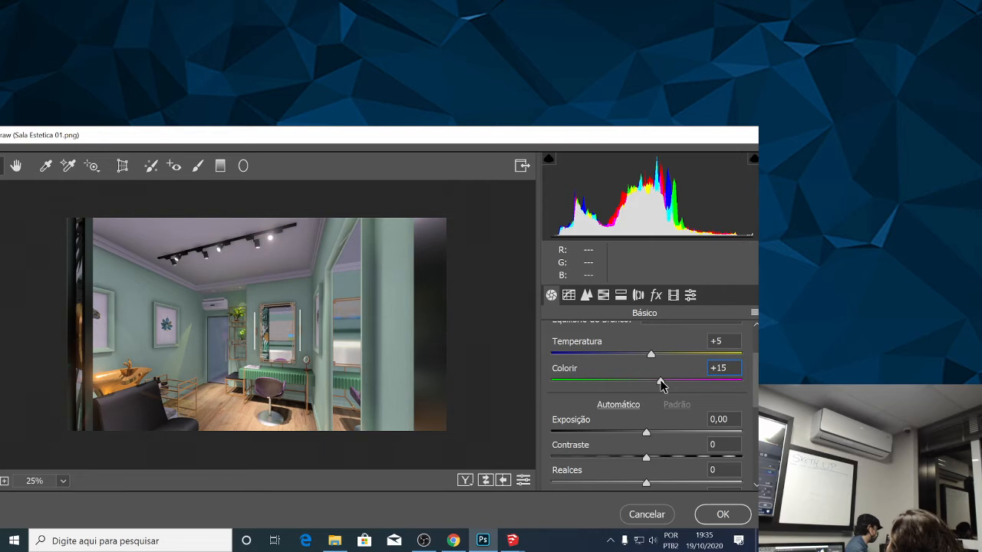
drag(758, 380, 757, 413)
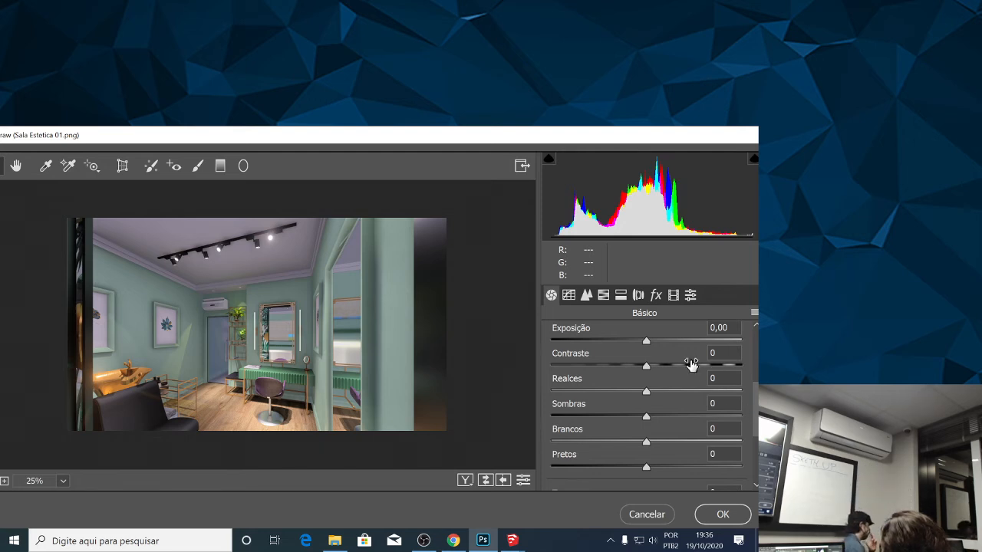
Try a slightly higher Exposição, return it to 0,00, and set Contraste to +4.
click(649, 346)
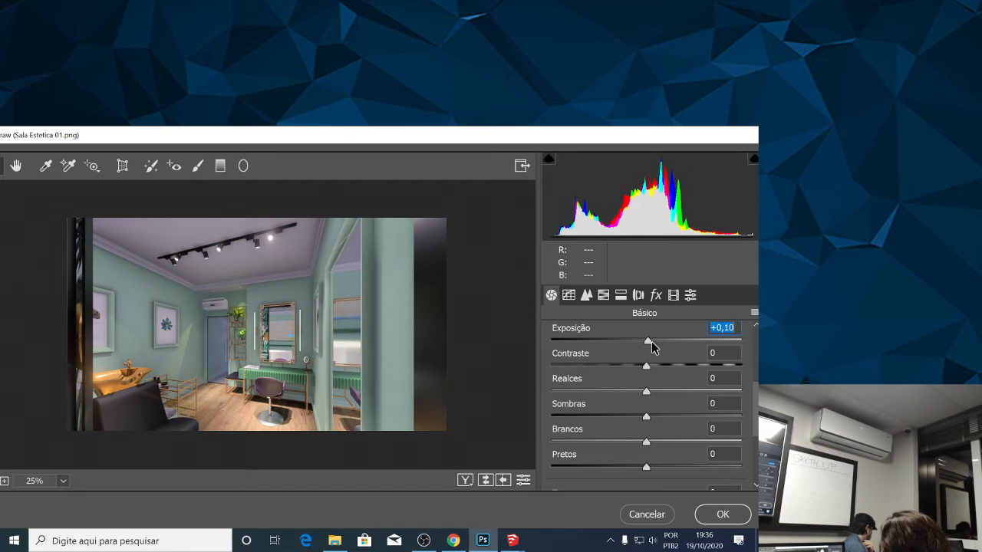
drag(650, 345, 649, 377)
click(647, 367)
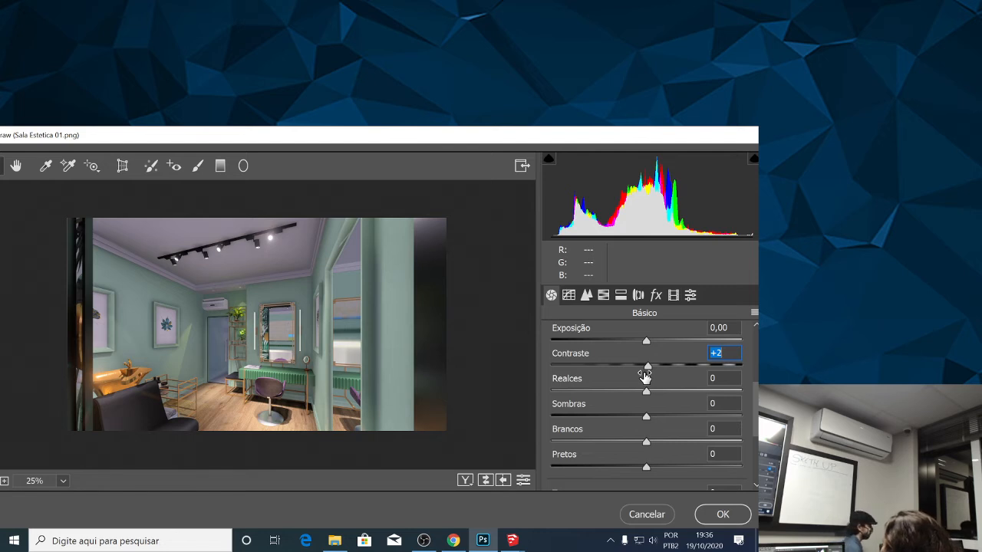
click(650, 368)
click(650, 368)
Balance the render's tones by setting Realces to -36, Sombras to -45, Brancos to +2 and Pretos to about -8.
drag(648, 394, 607, 441)
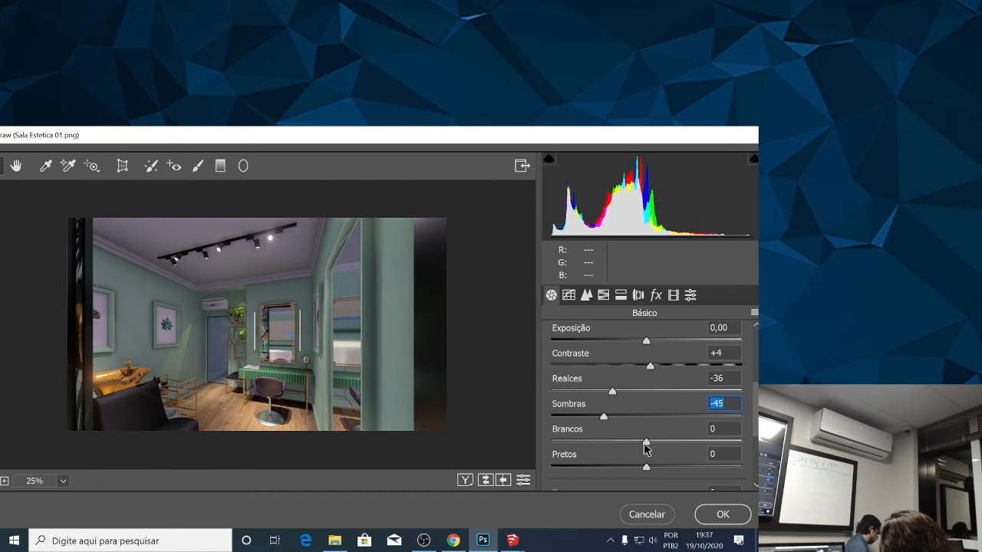
mouse_move(647, 442)
mouse_down()
mouse_move(654, 446)
mouse_move(611, 452)
mouse_move(671, 443)
mouse_move(626, 449)
mouse_move(657, 452)
mouse_move(638, 457)
mouse_move(648, 452)
mouse_up()
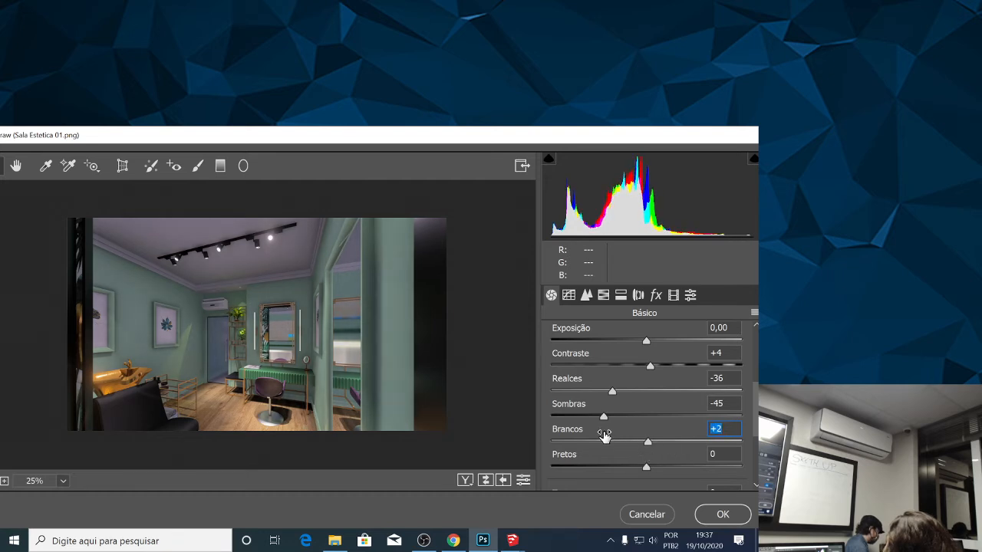
scroll(614, 433, down, 3)
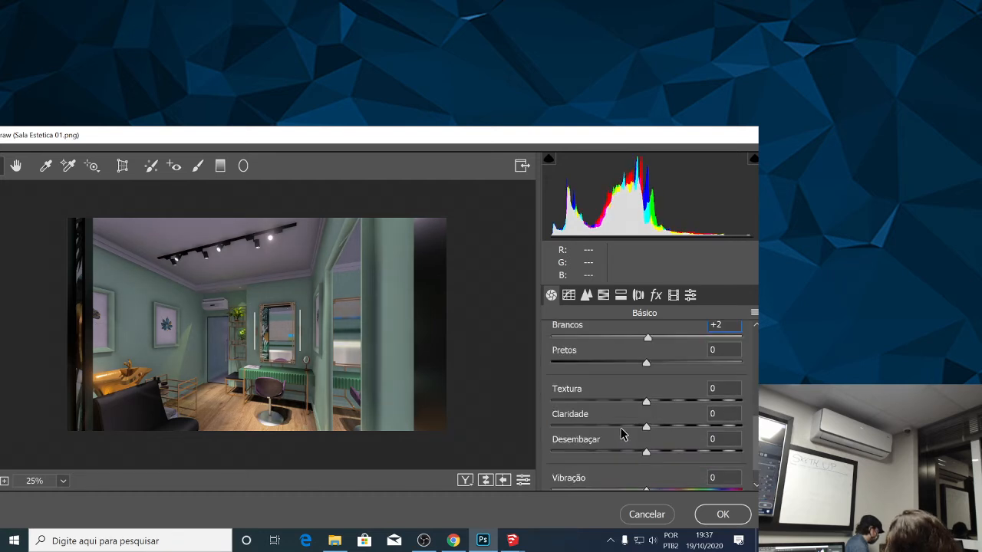
drag(645, 365, 627, 367)
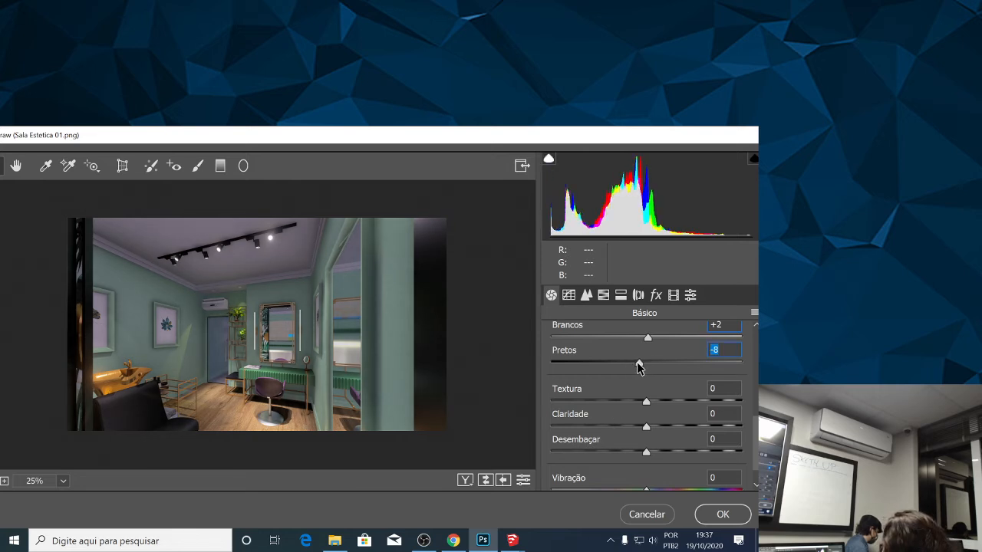
Sharpen the render's definition by setting Textura to +9, Claridade to +8 and Desembaçar to +20.
drag(646, 404, 656, 427)
scroll(664, 456, down, 1)
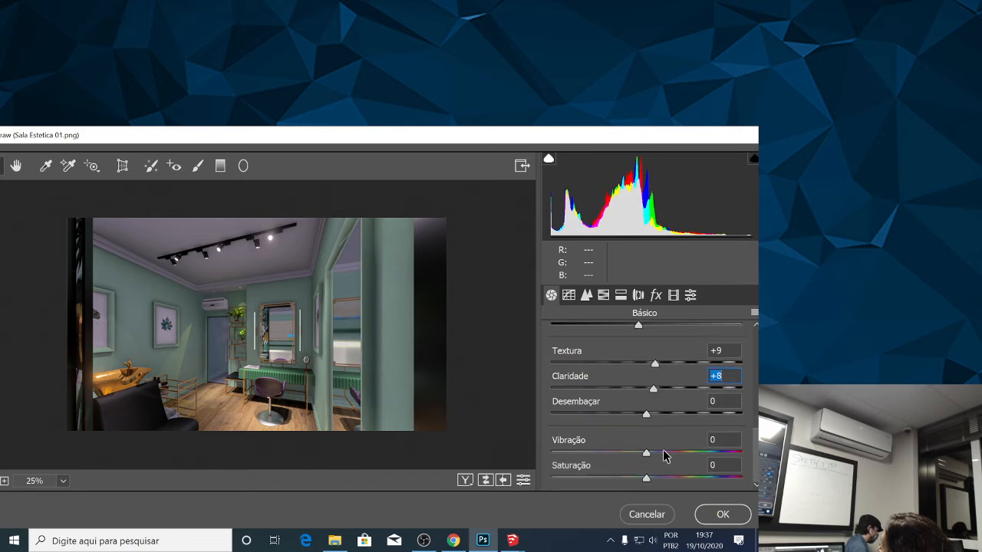
drag(647, 414, 668, 417)
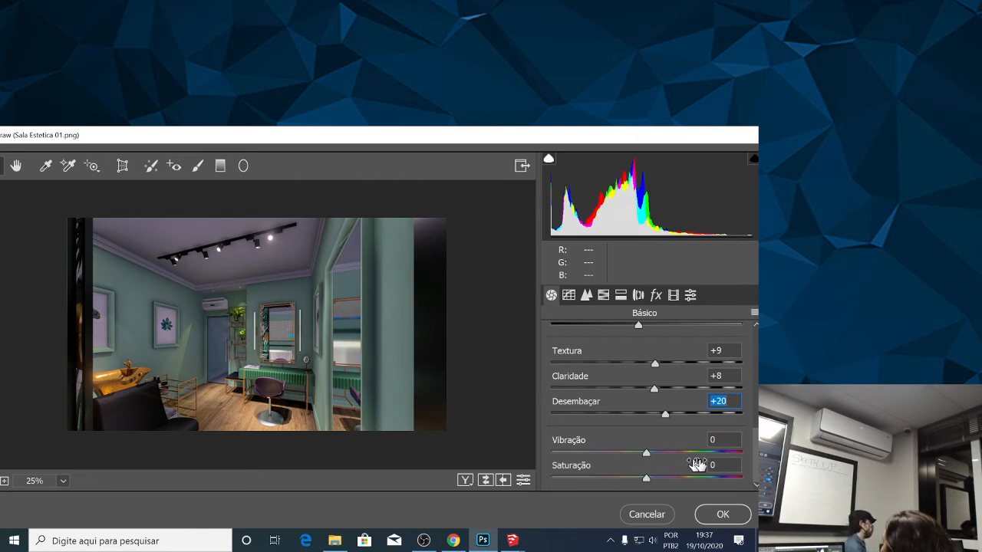
Try a Vibração of -8 and reset it to 0.
drag(758, 462, 757, 464)
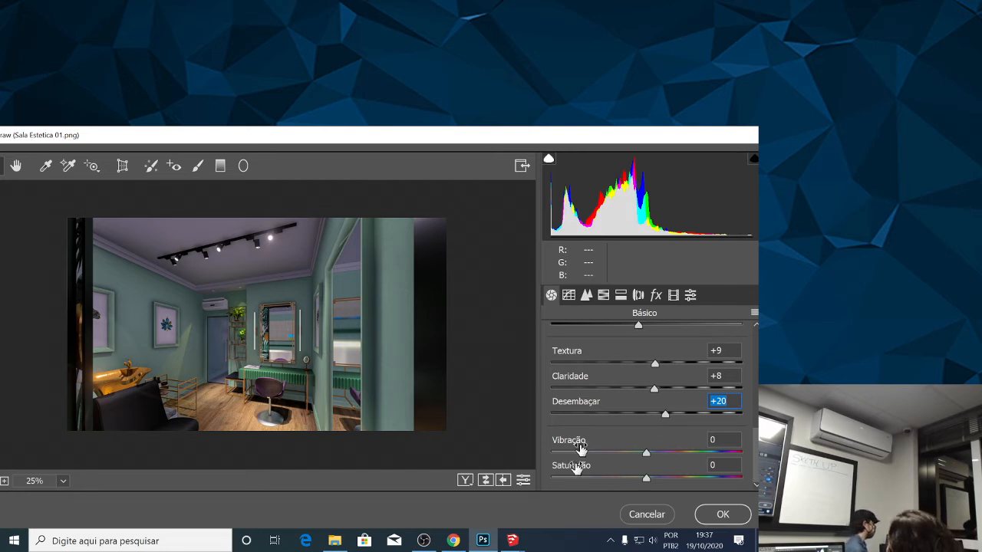
mouse_move(648, 453)
mouse_down()
mouse_move(675, 455)
mouse_move(637, 453)
mouse_up()
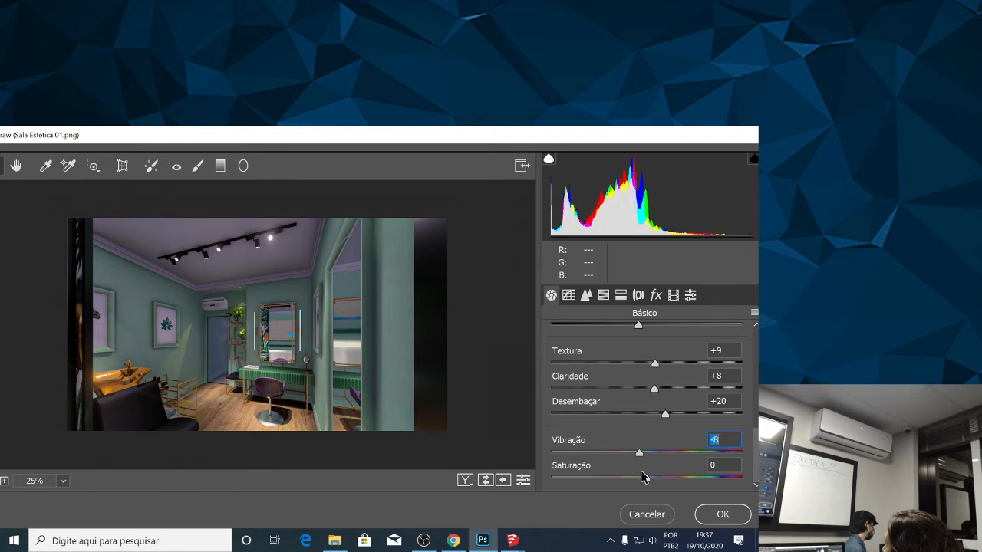
text(0)
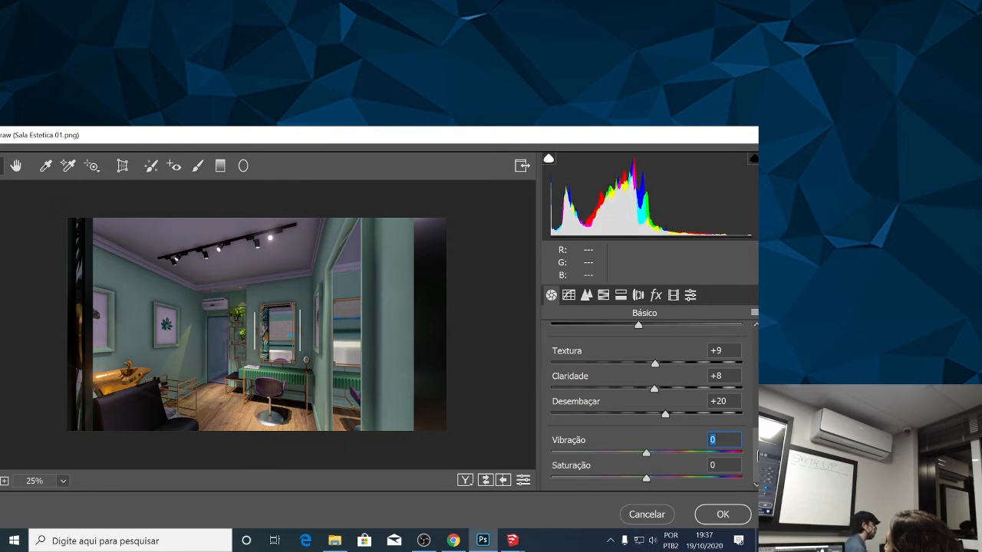
In the parametric tone curve, set Sombras to -8, Escuros to -1, Claros to -7 and Realces to -5.
scroll(759, 335, up, 6)
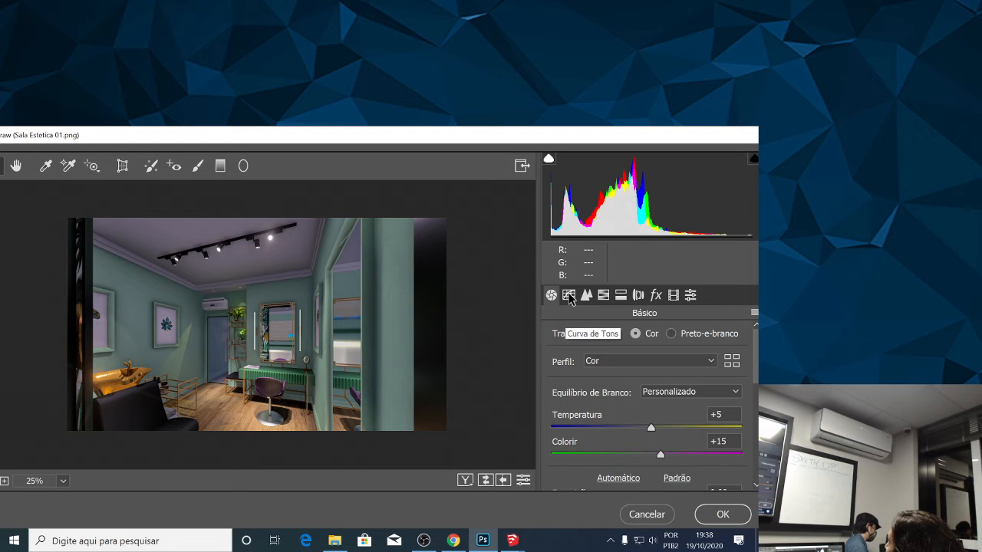
click(569, 296)
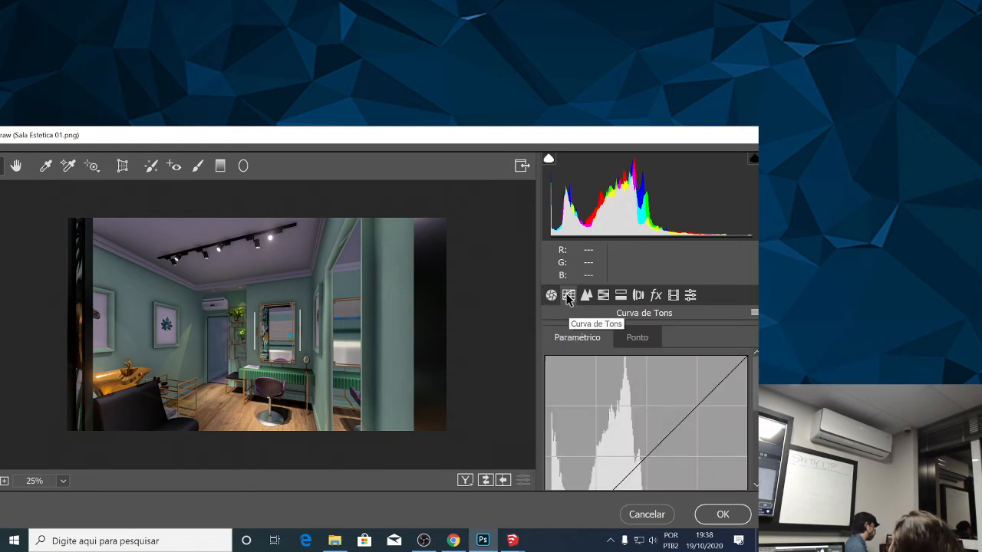
drag(757, 372, 758, 458)
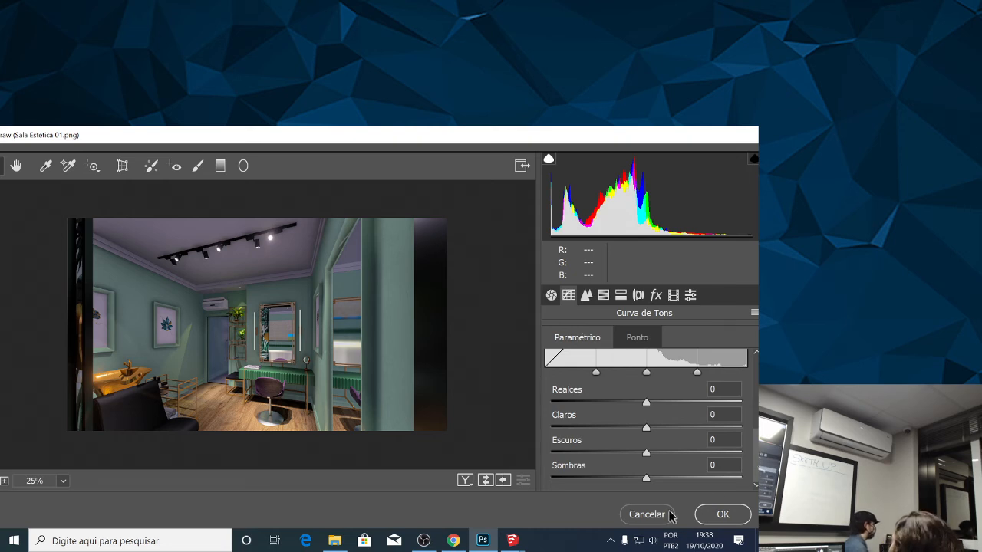
mouse_move(646, 482)
mouse_down()
mouse_move(638, 480)
mouse_move(645, 491)
mouse_move(647, 479)
mouse_move(636, 483)
mouse_move(653, 479)
mouse_move(644, 482)
mouse_up()
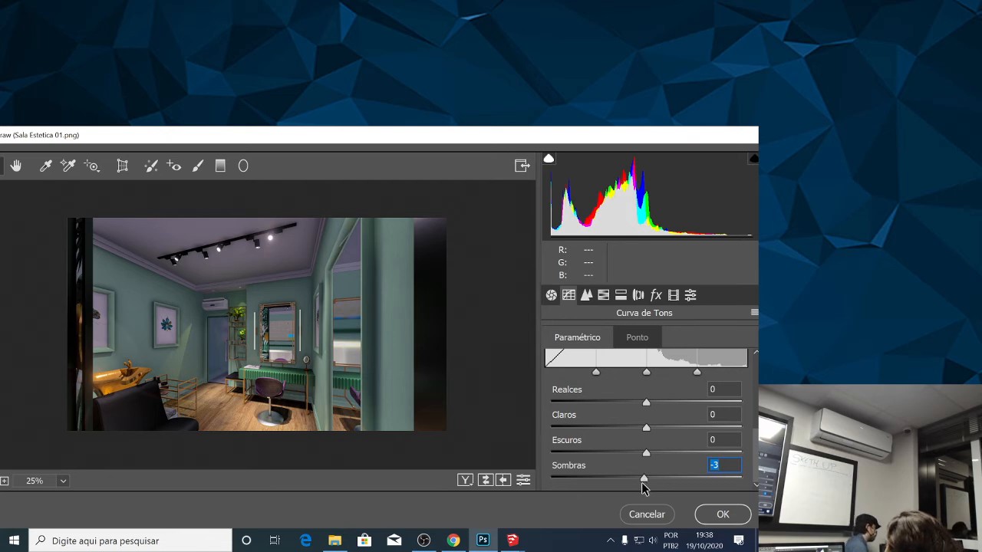
drag(644, 482, 642, 410)
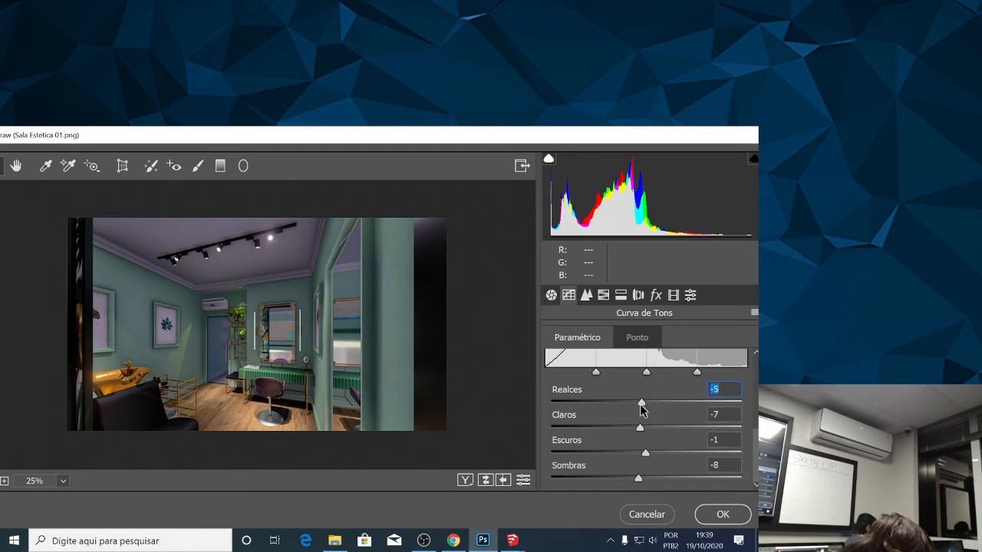
Examine the Nitidez and Redução de Ruído settings in the Detalhe adjustments.
scroll(648, 441, up, 5)
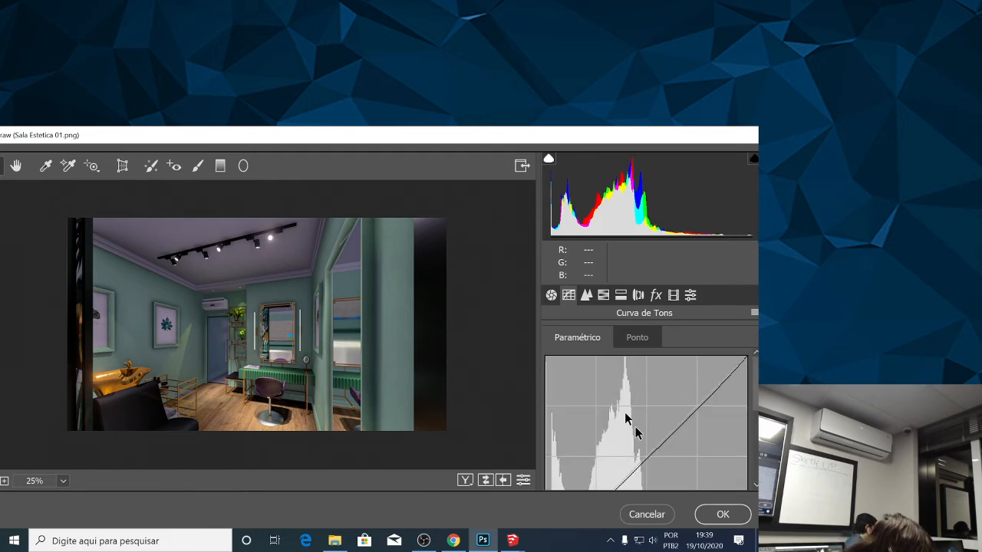
click(584, 296)
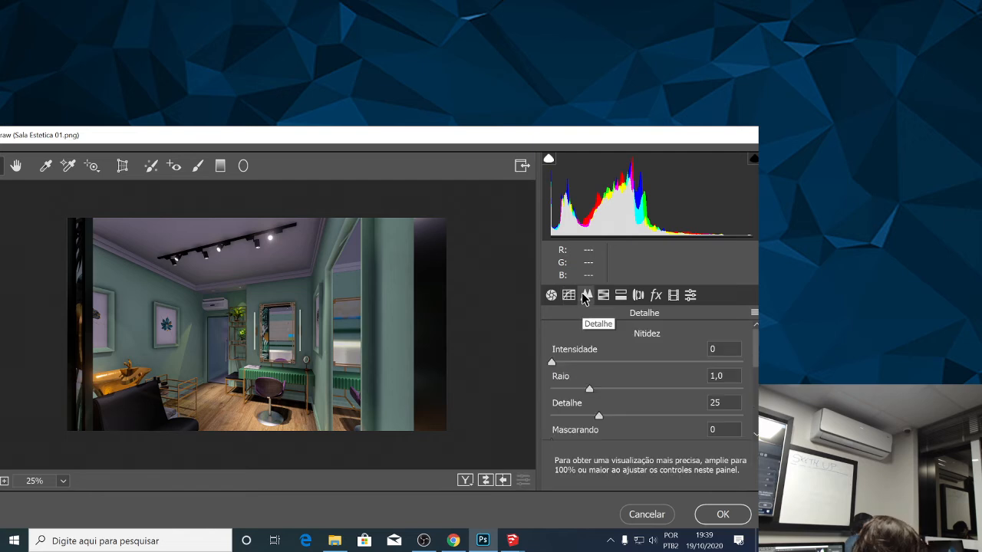
click(571, 295)
click(586, 295)
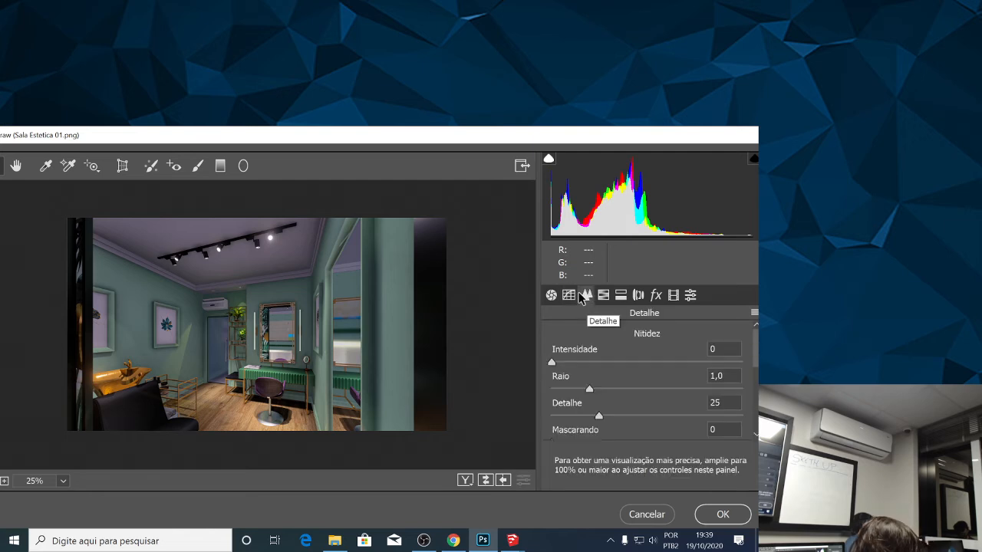
click(571, 295)
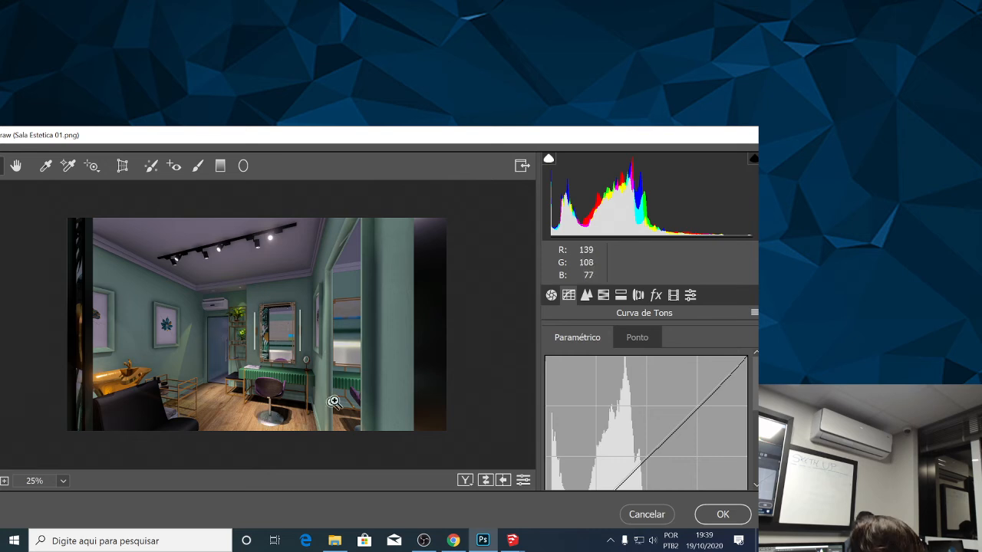
click(587, 296)
scroll(600, 379, down, 3)
scroll(604, 385, down, 2)
scroll(604, 384, up, 5)
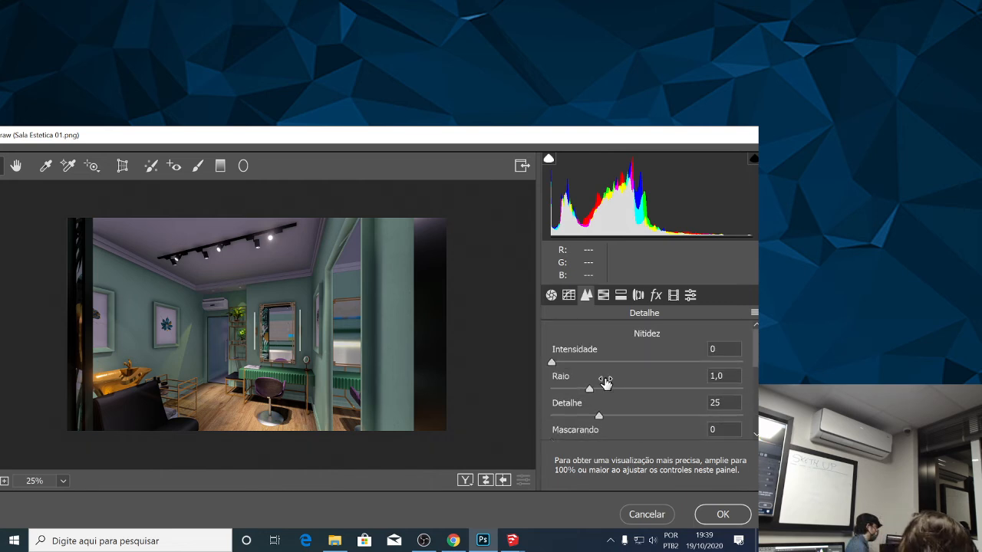
scroll(606, 370, down, 1)
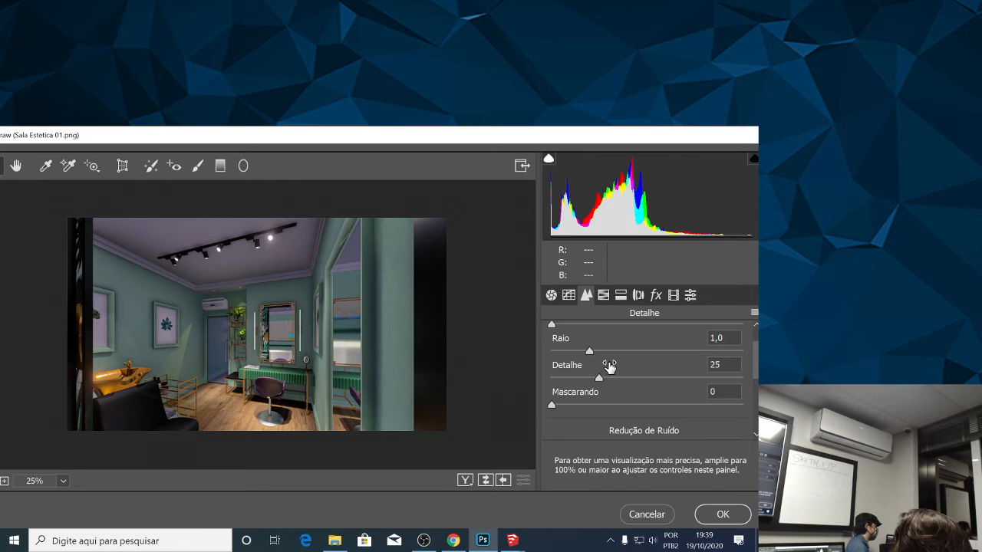
scroll(610, 367, up, 1)
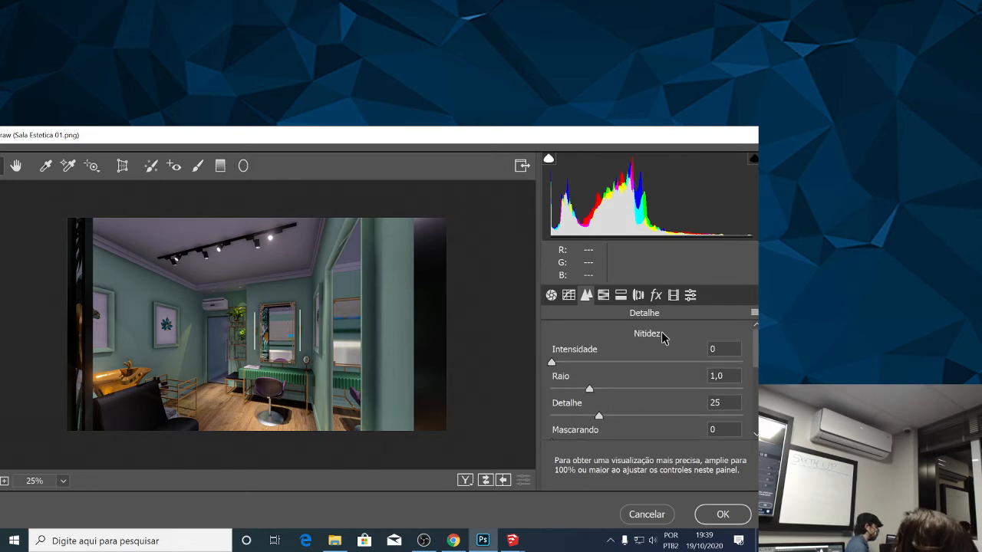
drag(759, 347, 758, 392)
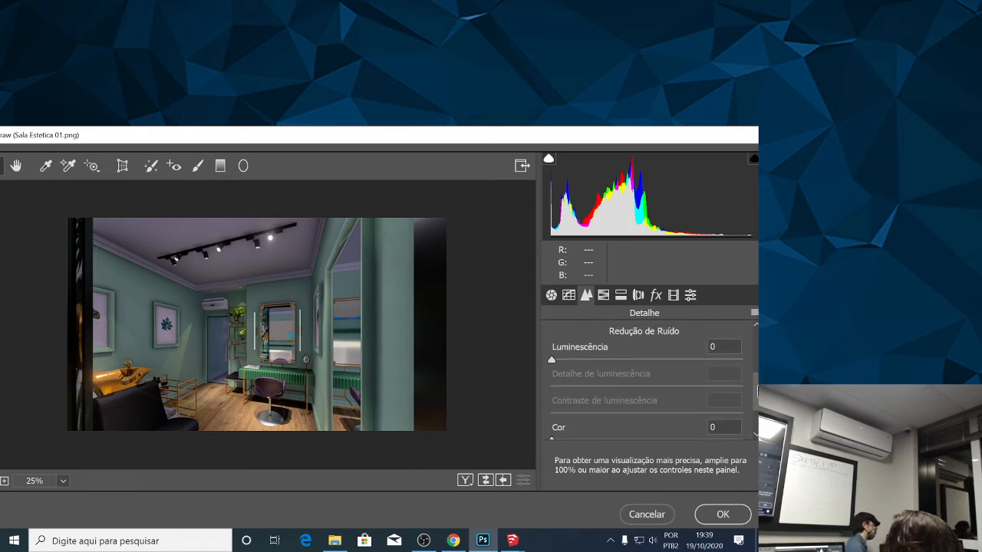
drag(757, 390, 757, 413)
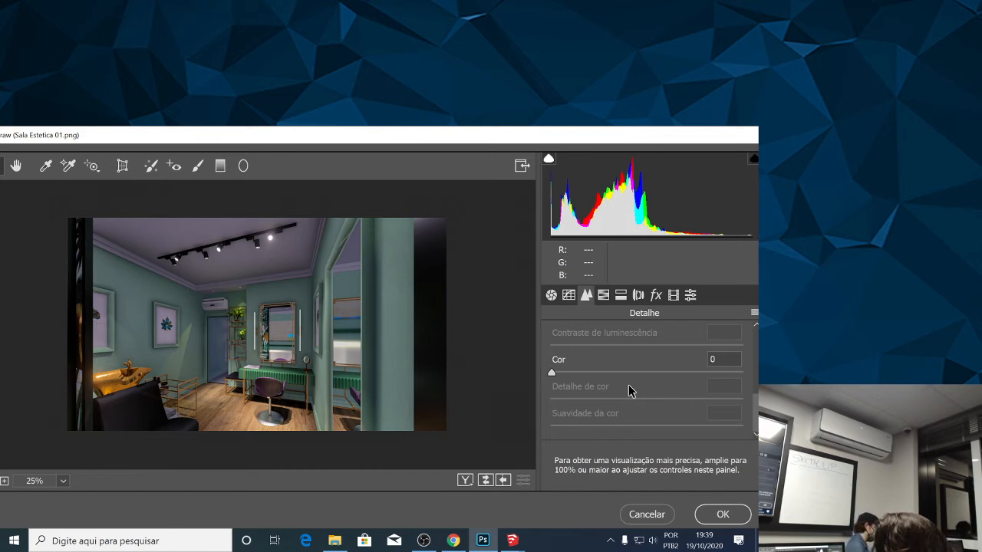
Set the sharpening Intensidade to 31 and Detalhe to 24, keeping Mascarando at 0.
drag(757, 403, 758, 345)
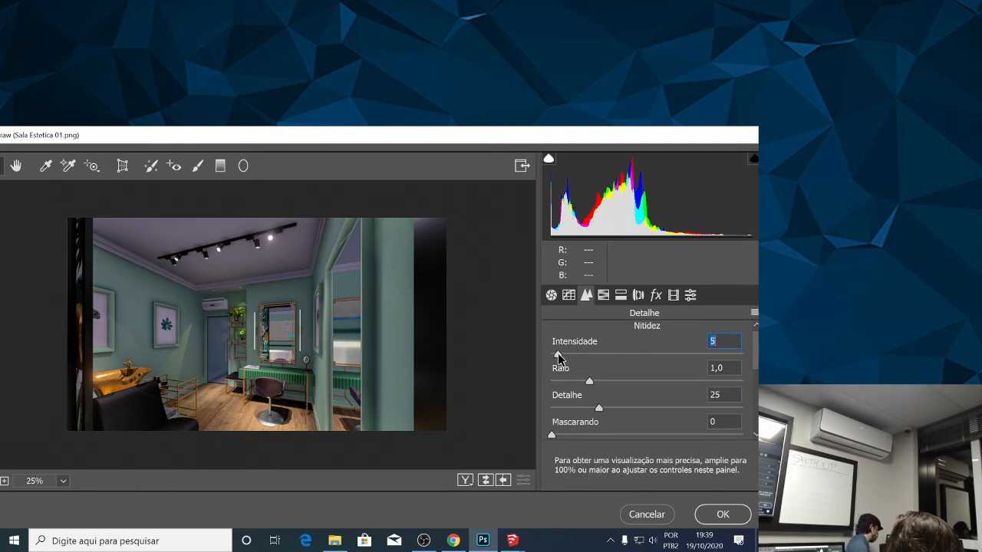
mouse_move(563, 357)
mouse_down()
mouse_move(632, 354)
mouse_move(551, 366)
mouse_up()
drag(609, 352, 596, 408)
scroll(614, 389, down, 2)
scroll(614, 389, down, 1)
mouse_move(549, 371)
mouse_down()
mouse_move(741, 368)
mouse_move(552, 373)
mouse_up()
scroll(655, 373, up, 2)
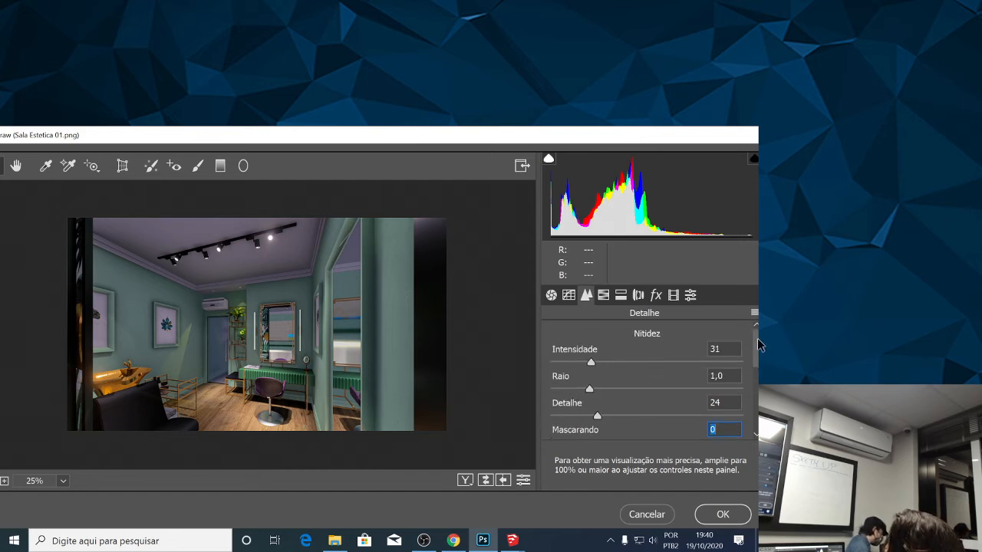
Zoom in on the mirror area and adjust the noise reduction's Luminescência and Detalhe de luminescência, setting Contraste de luminescência to 19.
scroll(758, 345, down, 3)
mouse_move(549, 349)
mouse_down()
mouse_move(642, 347)
mouse_move(552, 347)
mouse_up()
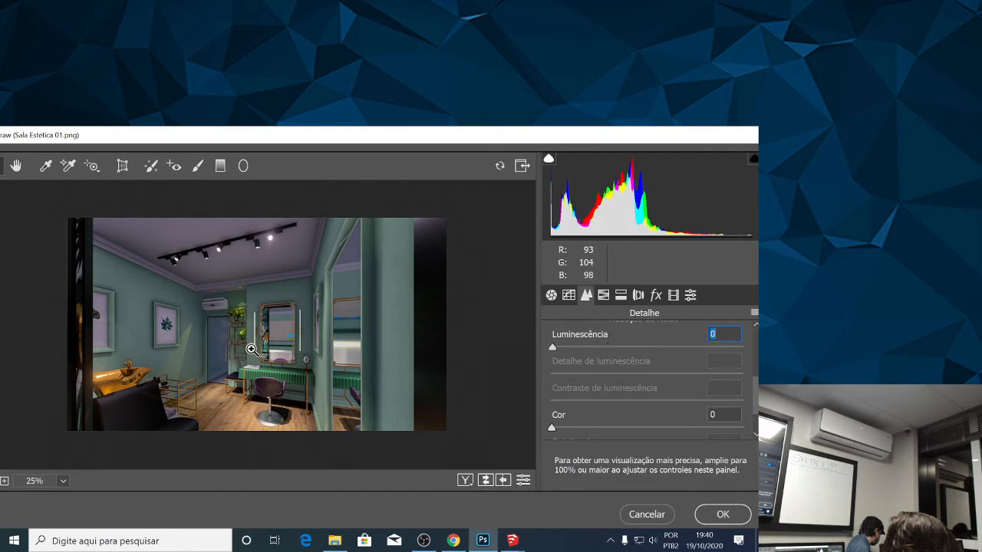
drag(282, 349, 333, 269)
click(558, 350)
mouse_move(559, 351)
mouse_down()
mouse_move(603, 351)
mouse_move(552, 346)
mouse_move(583, 345)
mouse_move(563, 347)
mouse_up()
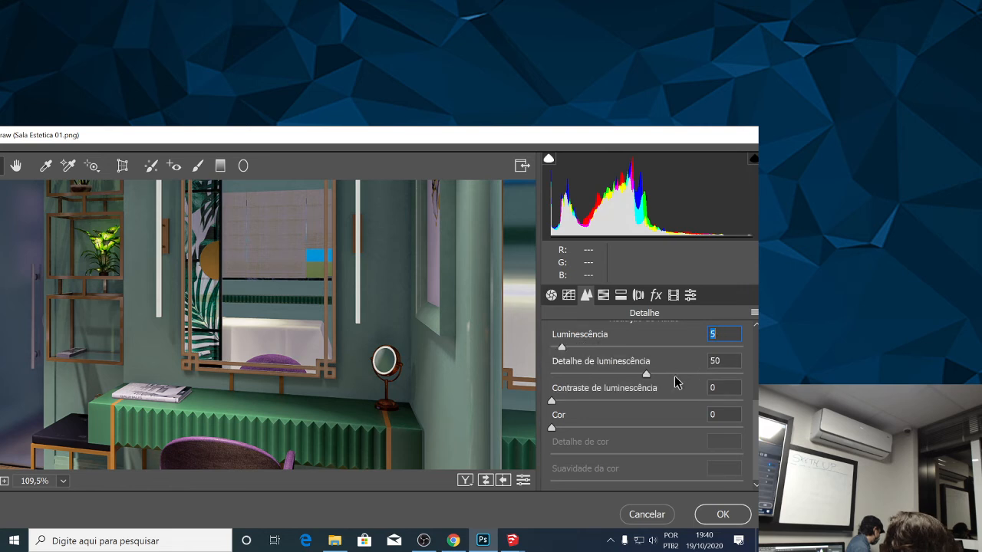
drag(646, 375, 649, 375)
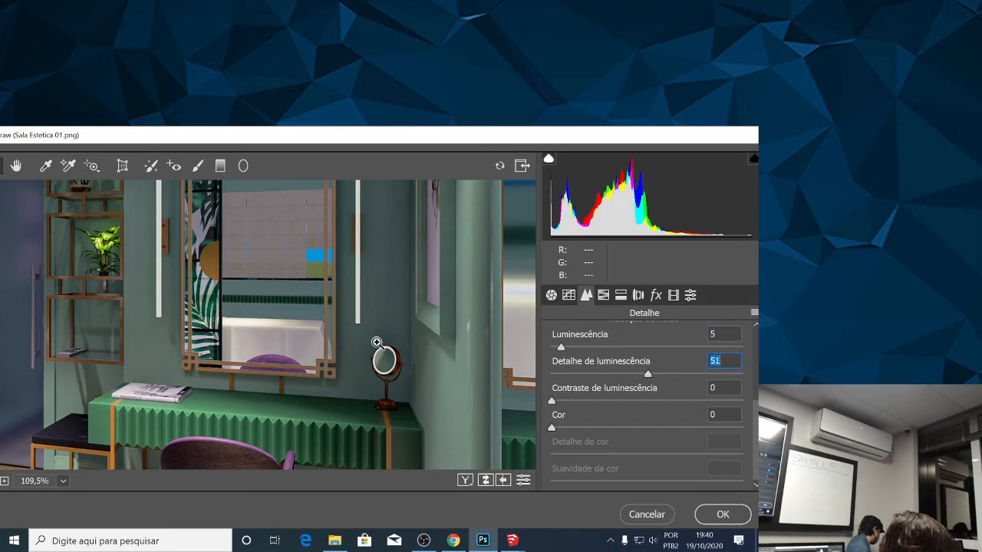
scroll(375, 343, down, 8)
drag(563, 347, 626, 376)
click(553, 401)
drag(598, 404, 588, 403)
Set the noise reduction's Detalhe de cor to 32 and Suavidade da cor to 85, and raise Cor above 44.
scroll(587, 400, down, 1)
drag(555, 378, 609, 424)
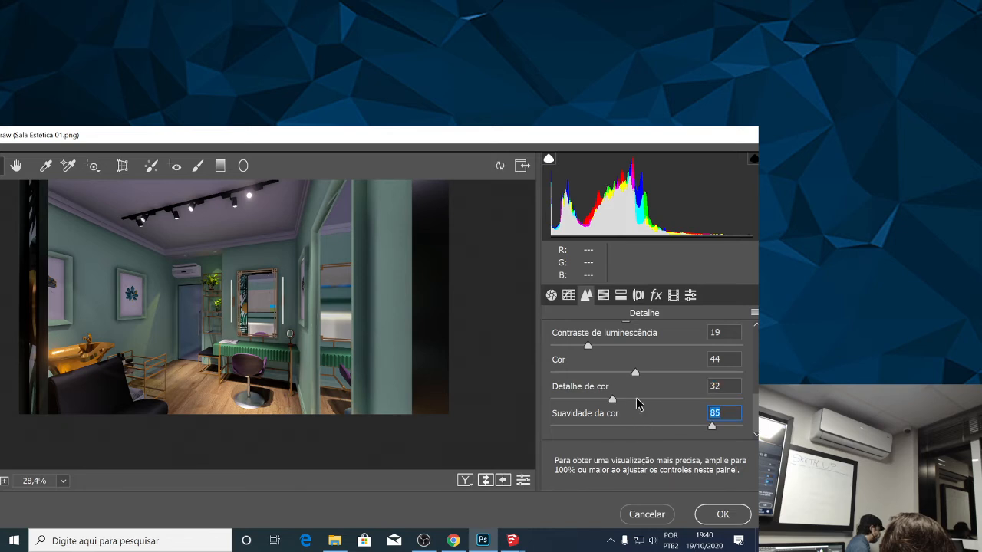
text(85)
drag(638, 372, 743, 371)
Examine the per-colour sliders for Matiz, Saturação and Luminescência in the HSL adjustments.
scroll(562, 354, up, 8)
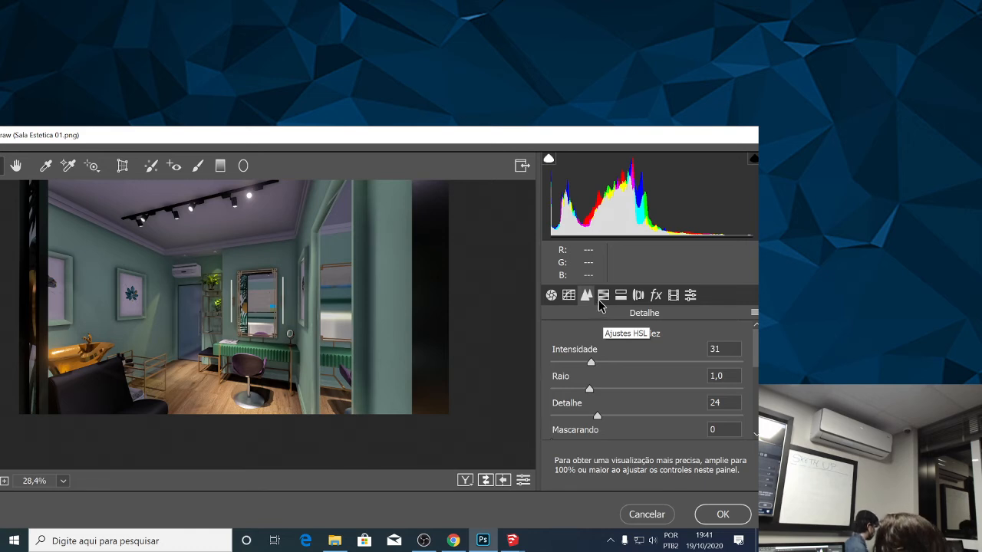
scroll(154, 342, up, 1)
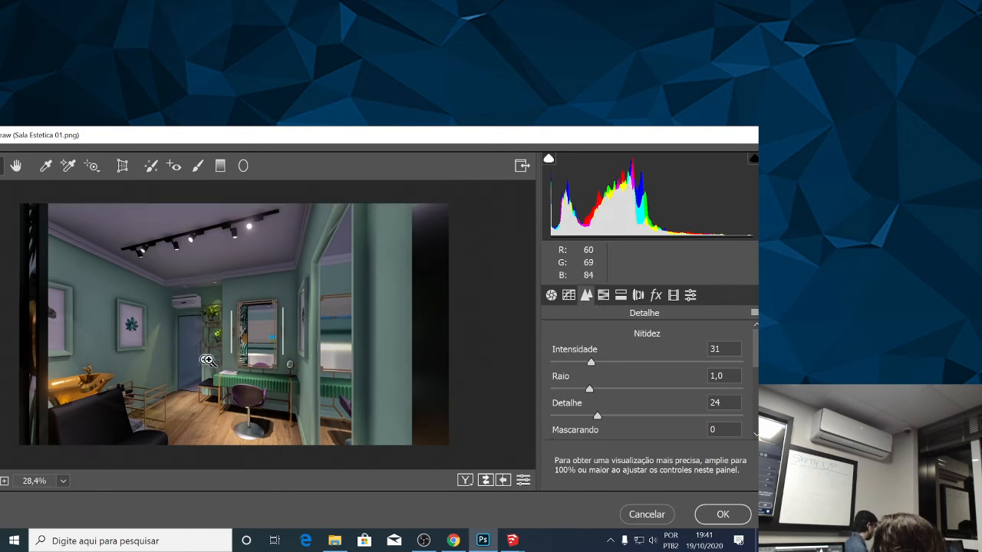
click(603, 296)
scroll(758, 399, down, 3)
scroll(758, 402, up, 3)
mouse_move(758, 401)
mouse_down()
mouse_move(758, 375)
mouse_move(757, 477)
mouse_move(758, 384)
mouse_up()
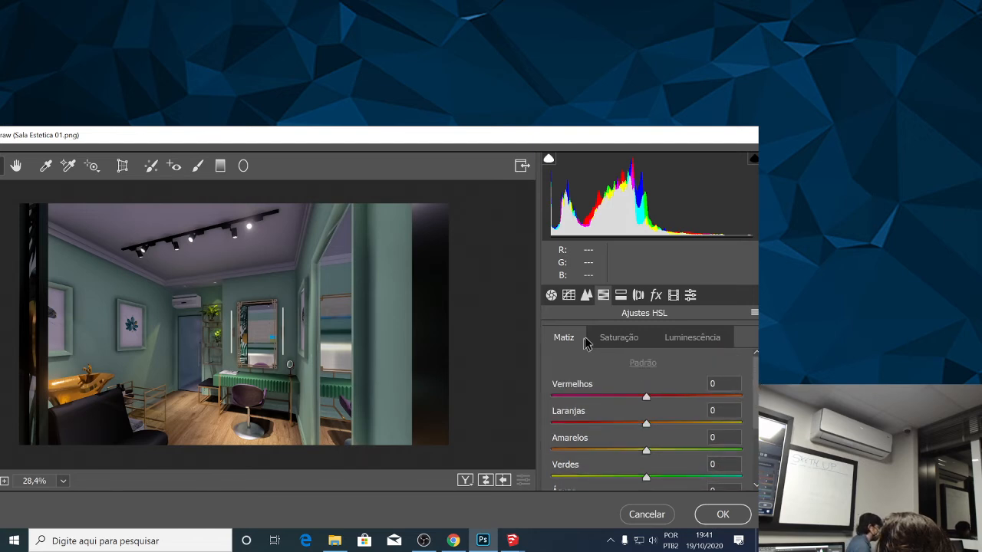
click(618, 338)
click(693, 338)
click(624, 340)
click(572, 343)
click(625, 340)
click(693, 342)
click(628, 345)
click(571, 345)
click(592, 342)
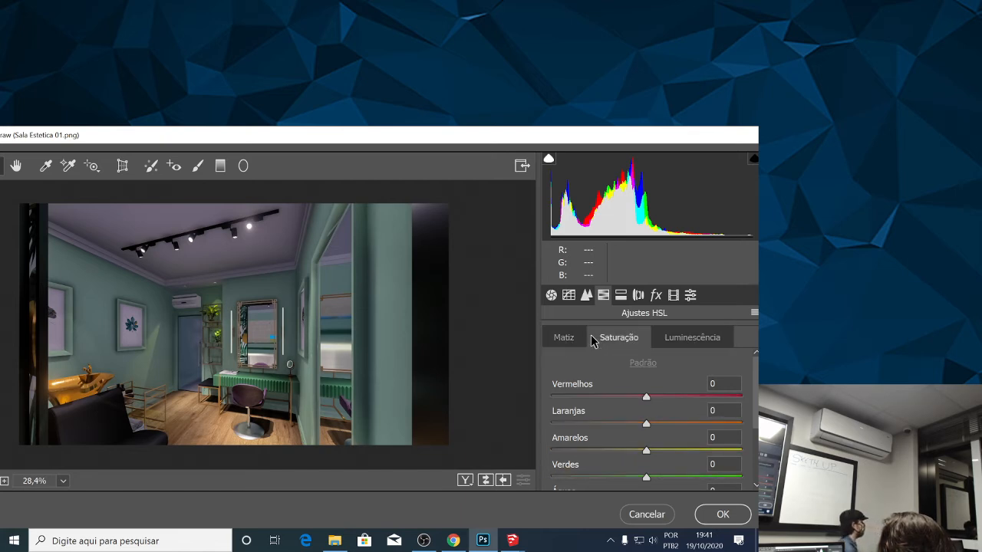
Compare the Matiz, Saturação and Luminescência slider sets of the HSL adjustments, returning to the Matiz set.
click(561, 340)
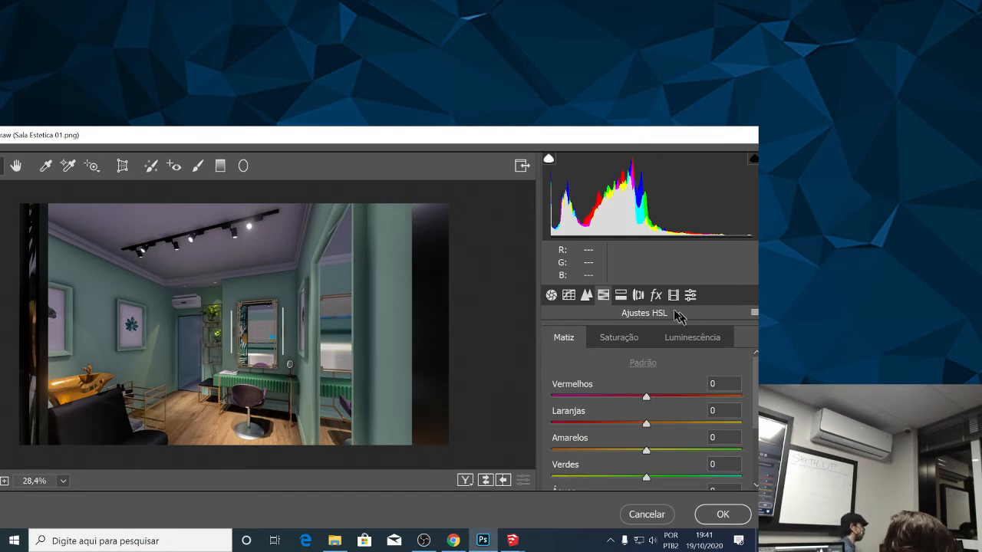
click(629, 339)
click(705, 341)
click(637, 341)
click(546, 346)
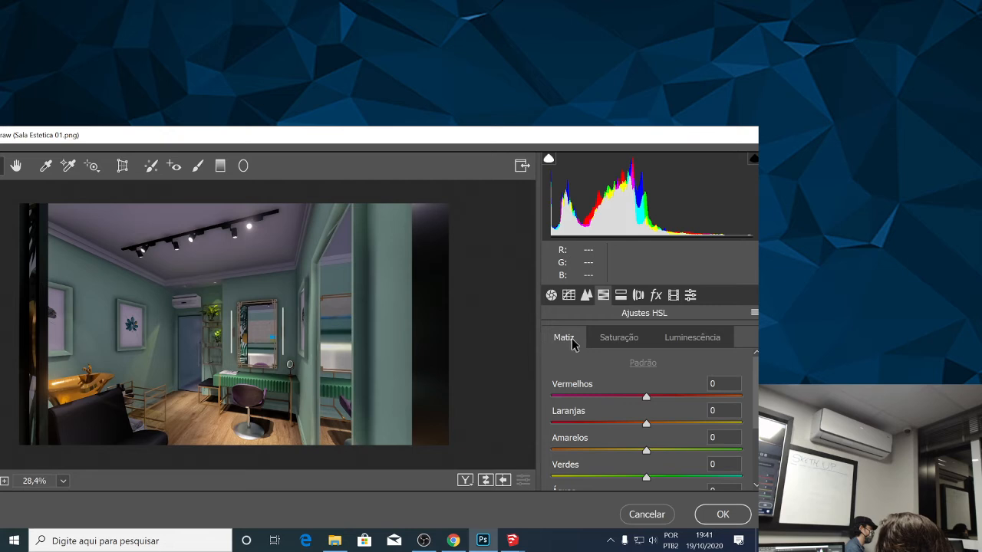
click(623, 340)
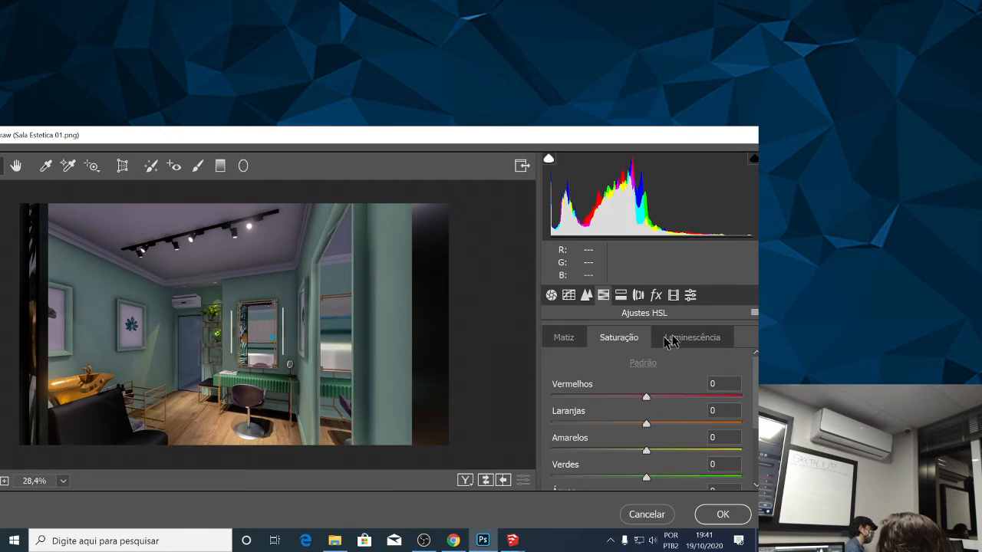
click(564, 338)
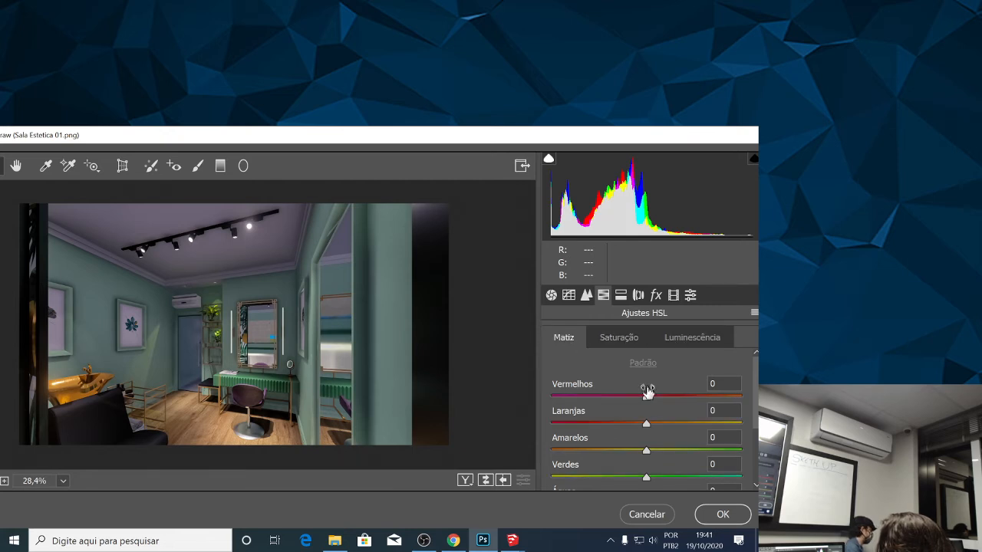
Try shifting the Vermelhos hue to +23, -51 and +7, with Laranjas at -1.
drag(647, 404, 646, 434)
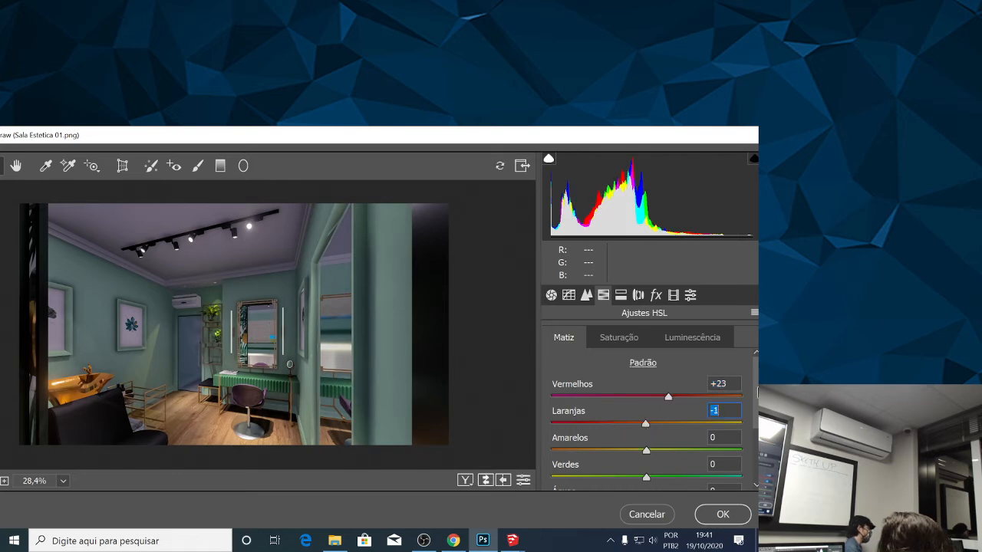
scroll(752, 397, down, 2)
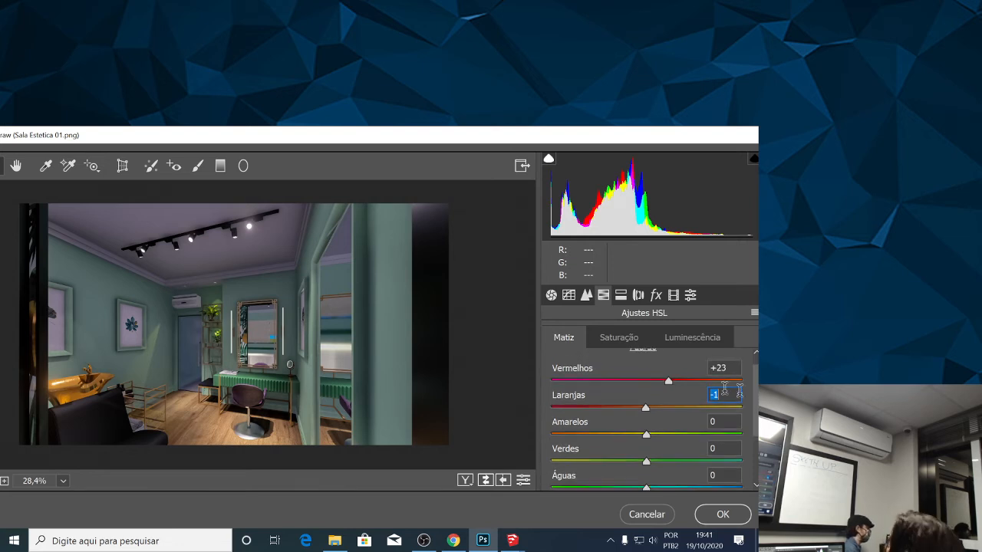
drag(668, 381, 599, 385)
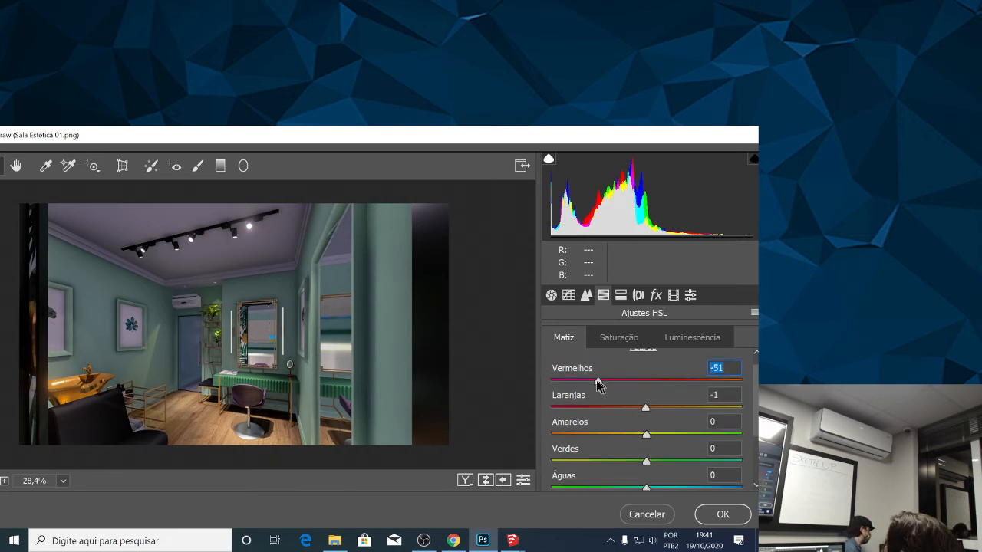
drag(598, 385, 654, 389)
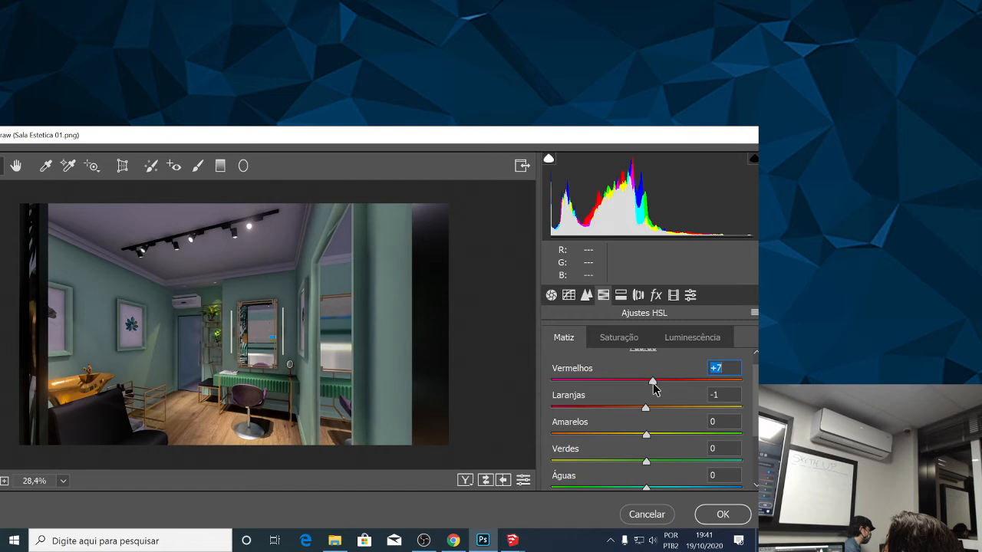
Try hue combinations with Vermelhos at -44 and +59 and Laranjas at -28, +3, +30 and +2.
drag(654, 389, 623, 412)
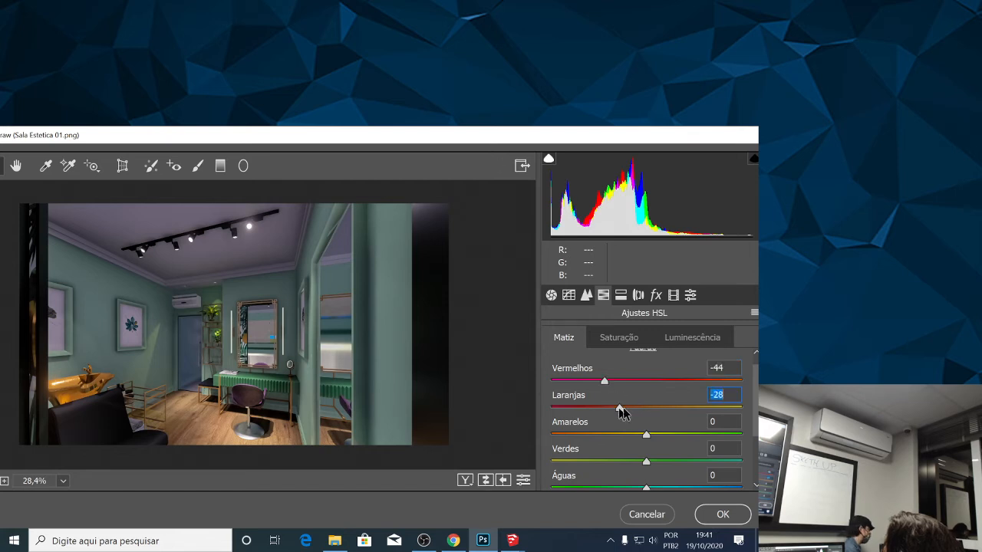
drag(620, 408, 650, 409)
drag(605, 381, 703, 383)
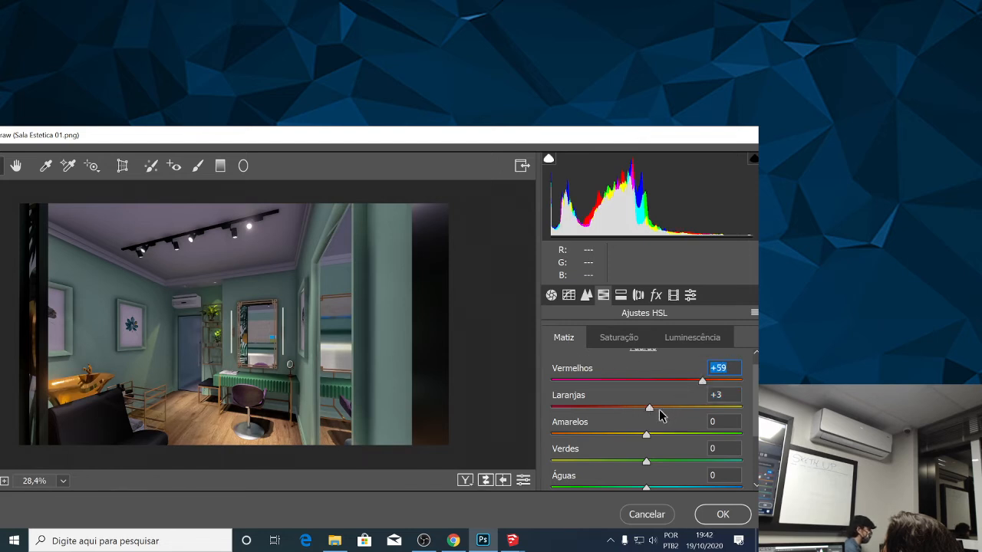
drag(646, 408, 673, 408)
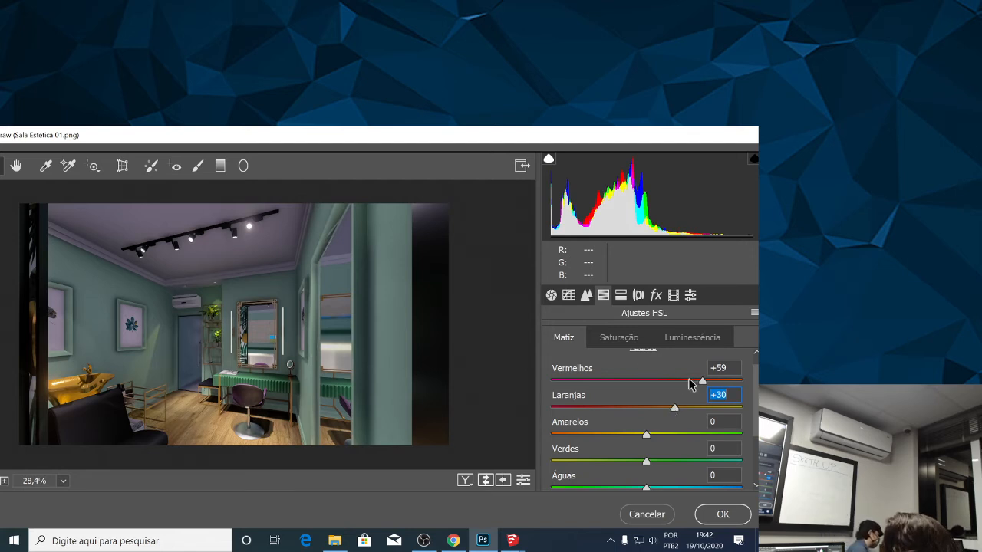
drag(672, 413, 646, 408)
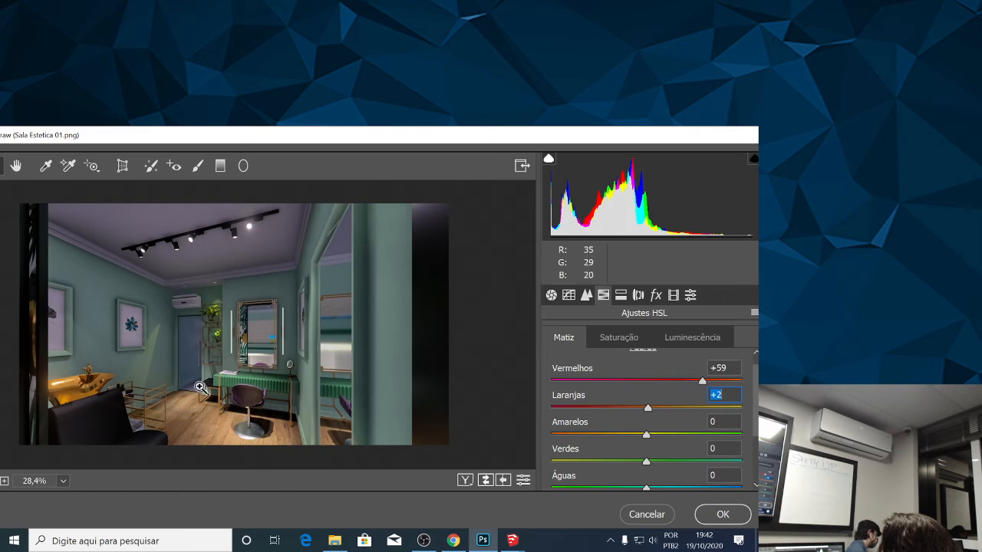
Try a Vermelhos hue of -52 combined with Laranjas at +6 and -31.
drag(694, 382, 649, 427)
drag(668, 379, 599, 384)
drag(646, 409, 652, 413)
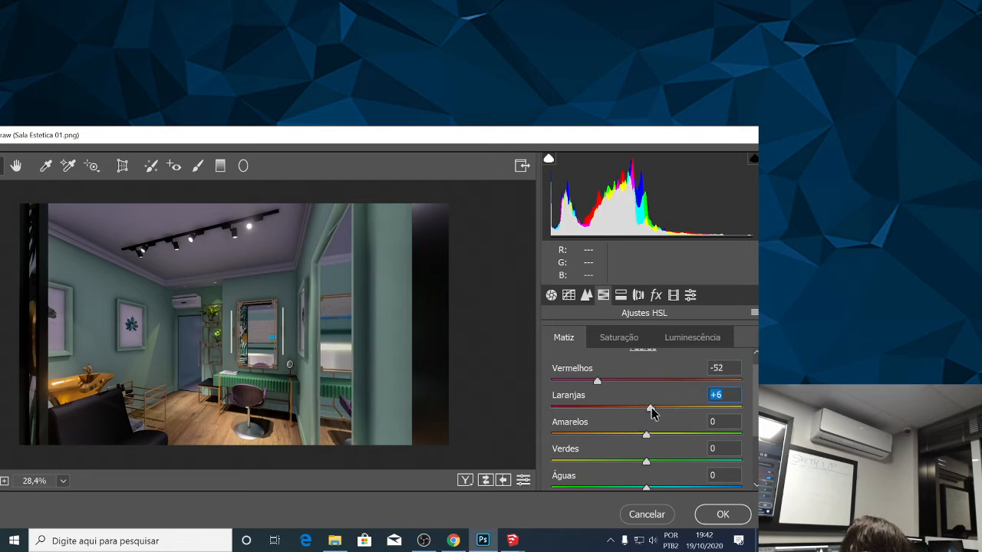
click(617, 407)
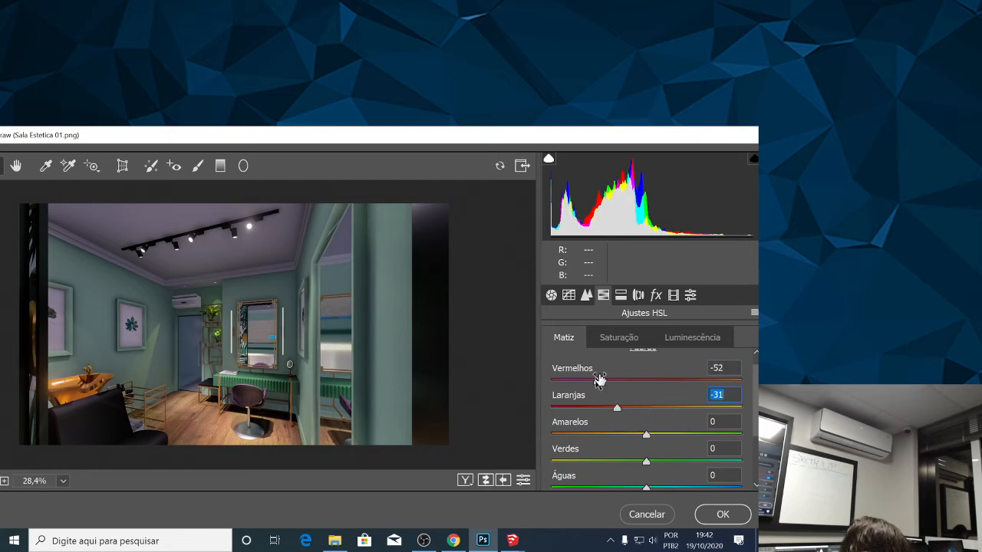
Set the Matiz values of Vermelhos to -2, Laranjas to -8 and Amarelos to -14.
drag(600, 379, 647, 388)
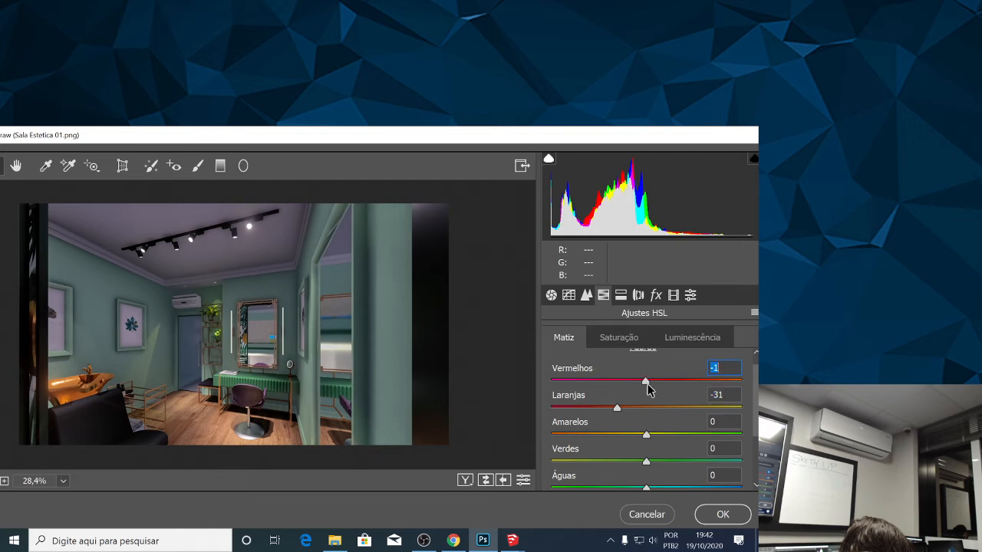
key(Down)
key(Down)
key(Up)
drag(617, 408, 663, 441)
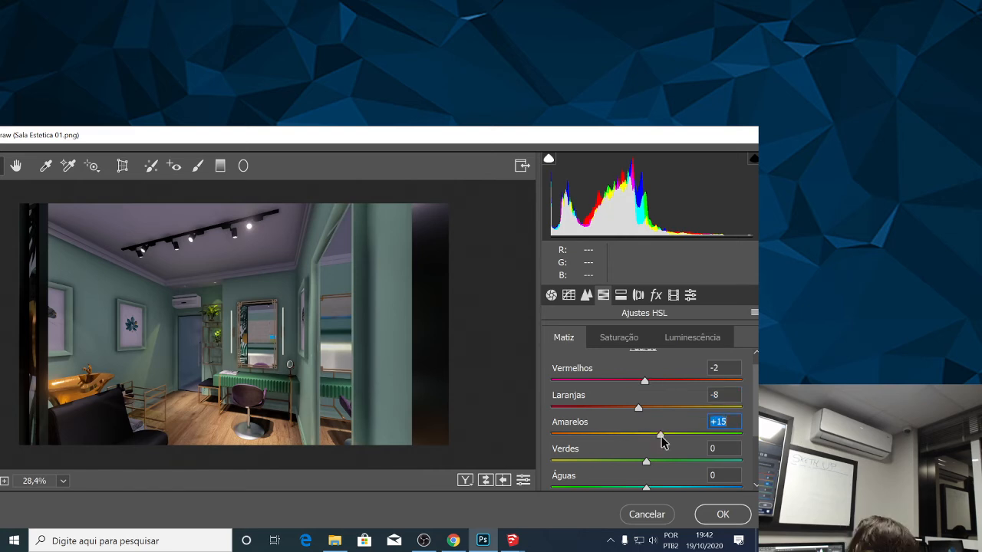
Set the Azuis hue to +10 and the Águas hue to +41, trying Águas at +100 and +21 on the way.
scroll(660, 438, down, 3)
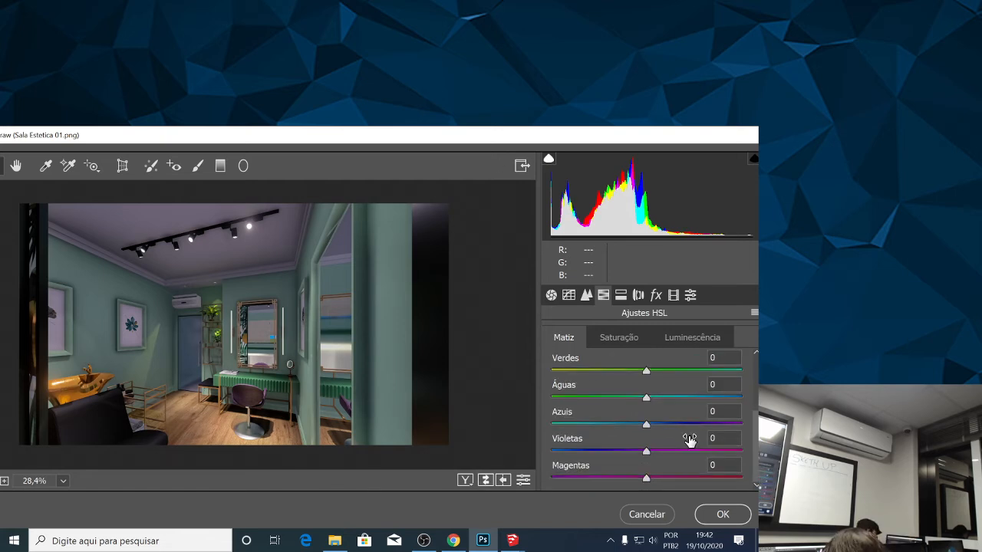
drag(647, 424, 640, 431)
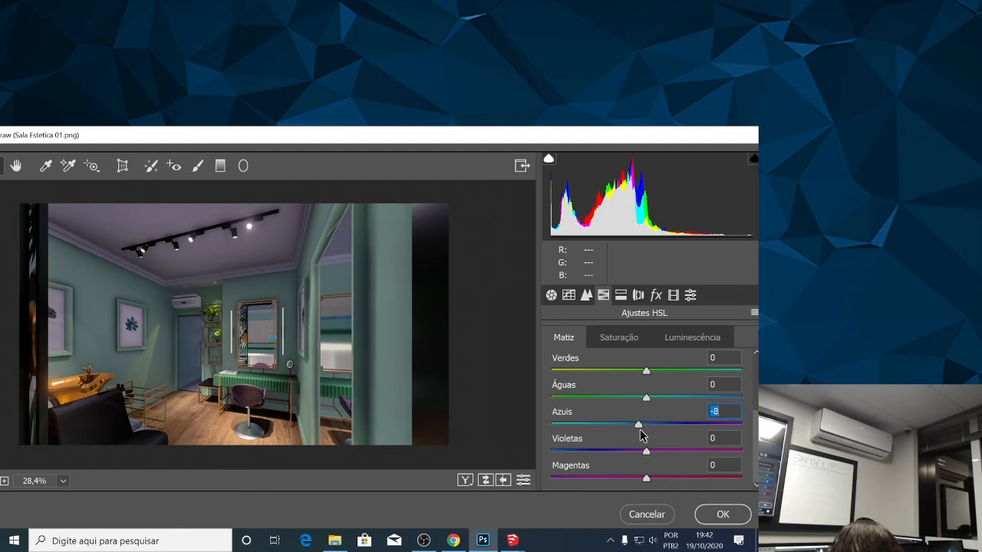
drag(640, 428, 653, 449)
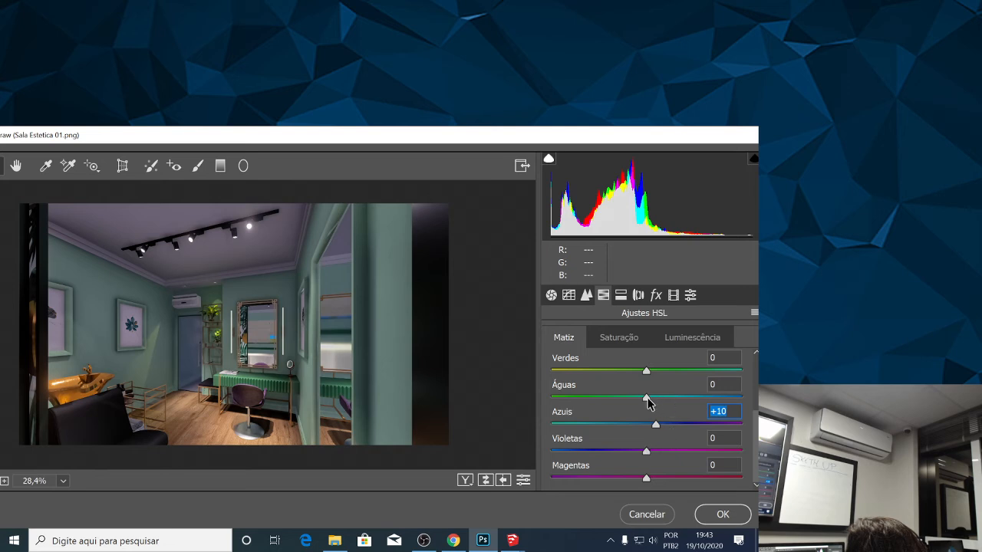
drag(646, 398, 756, 451)
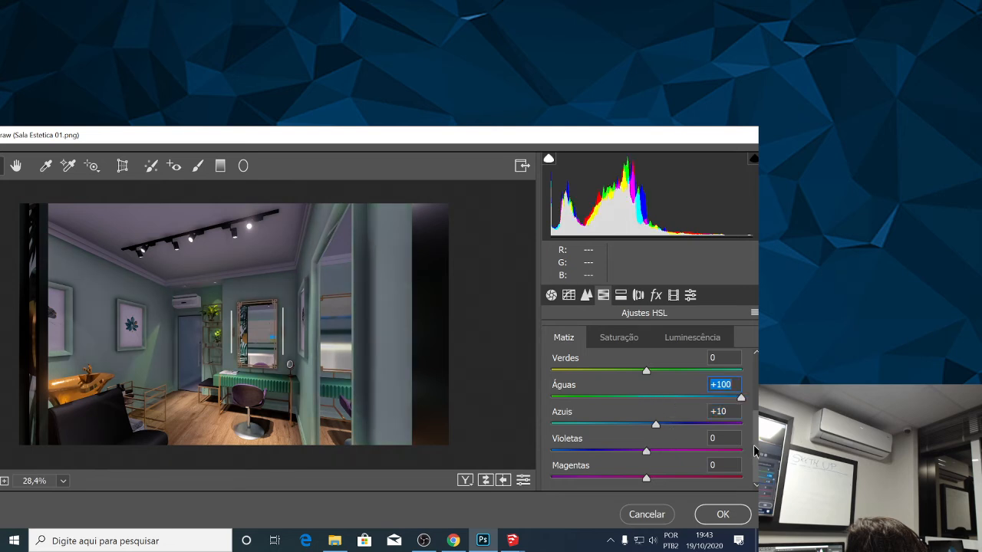
drag(756, 451, 668, 431)
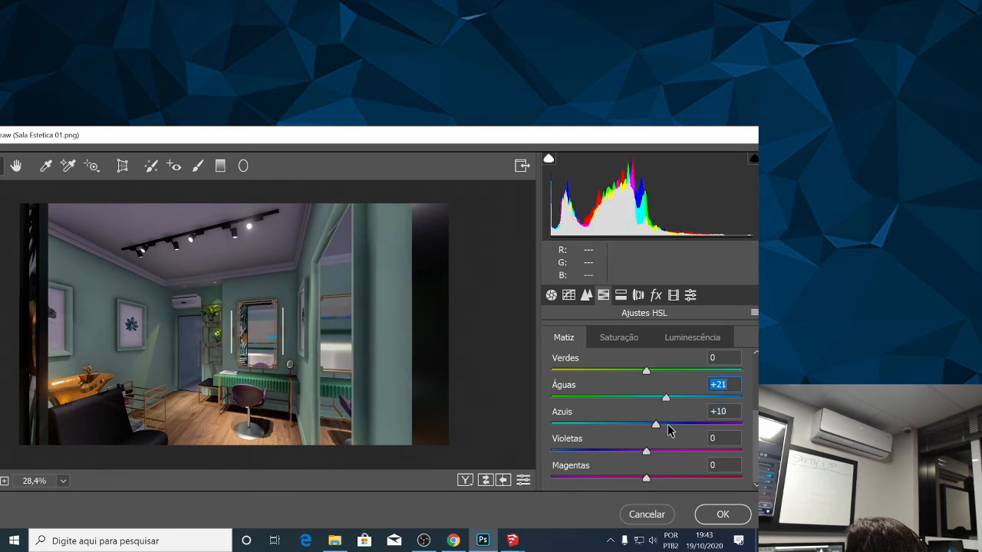
drag(668, 432, 686, 409)
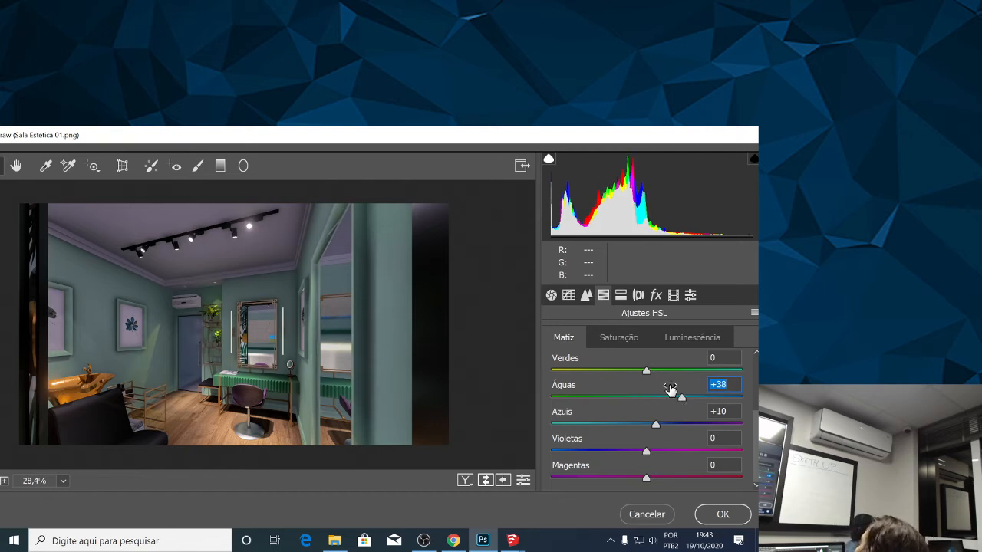
drag(684, 401, 687, 404)
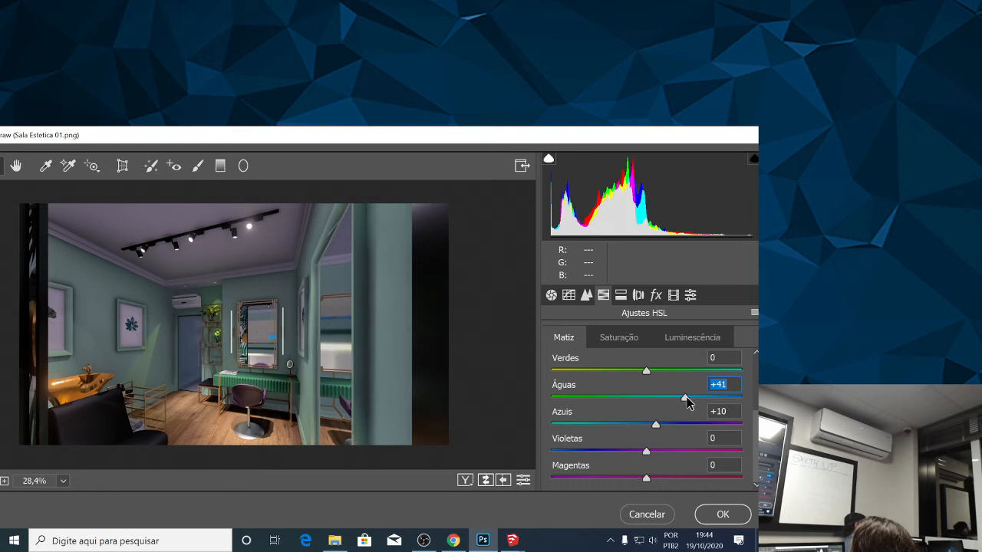
Set the Violetas hue to -10 and shift the Magentas hue to a negative value.
drag(650, 457, 666, 484)
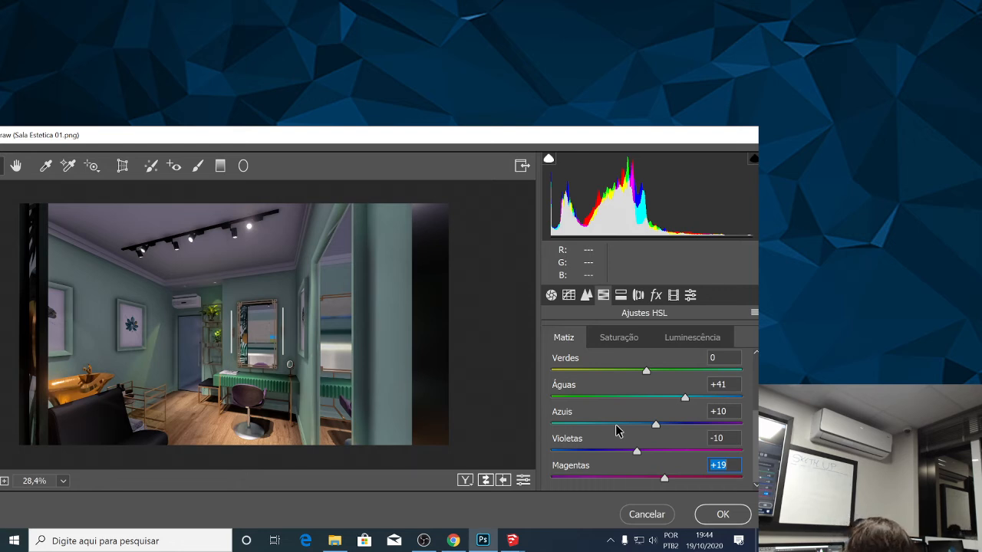
drag(665, 477, 627, 482)
scroll(636, 453, up, 3)
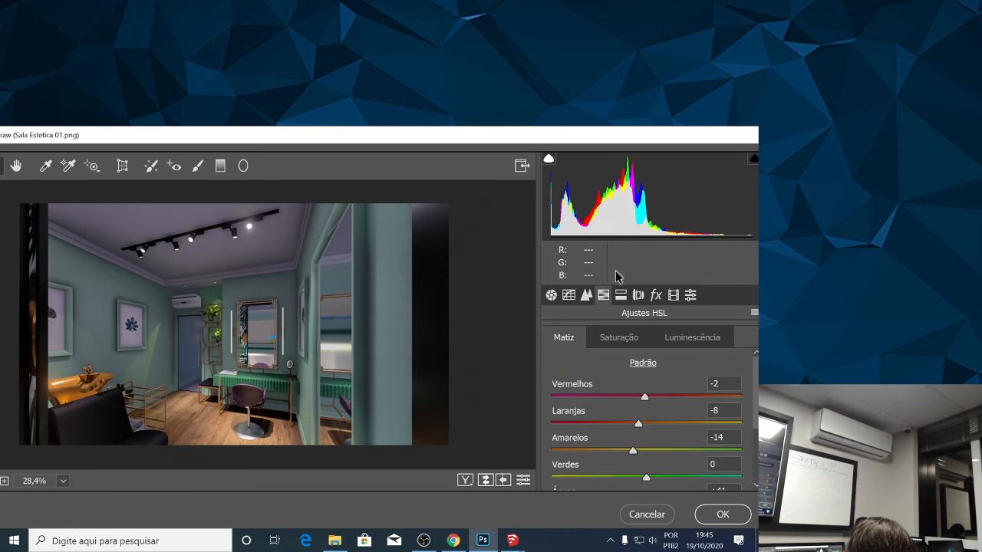
In Dividir Tonalização, set the Realces Matiz to 258, testing Saturação and returning it to 0.
click(622, 298)
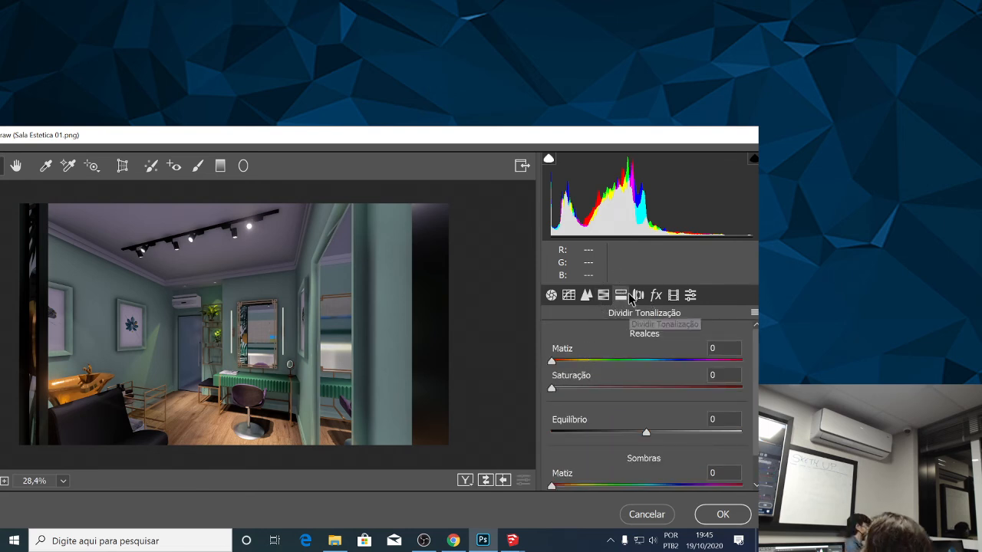
scroll(691, 353, down, 2)
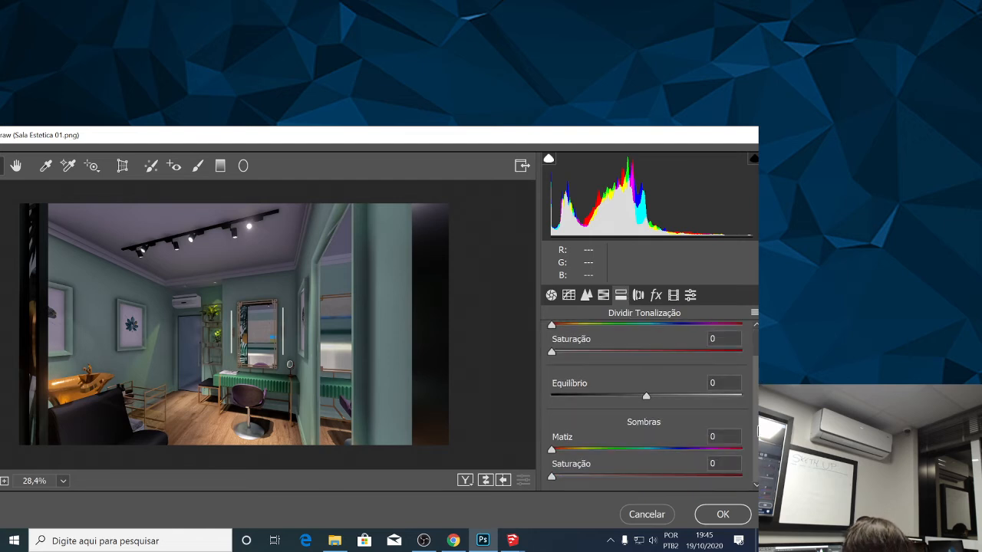
scroll(756, 377, up, 2)
drag(552, 361, 701, 368)
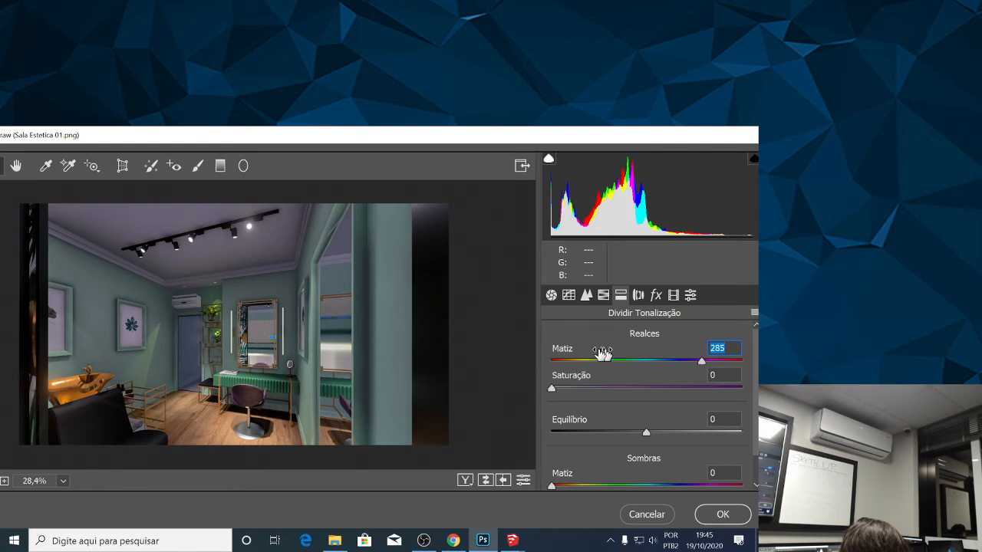
mouse_move(554, 390)
mouse_down()
mouse_move(692, 387)
mouse_move(547, 389)
mouse_up()
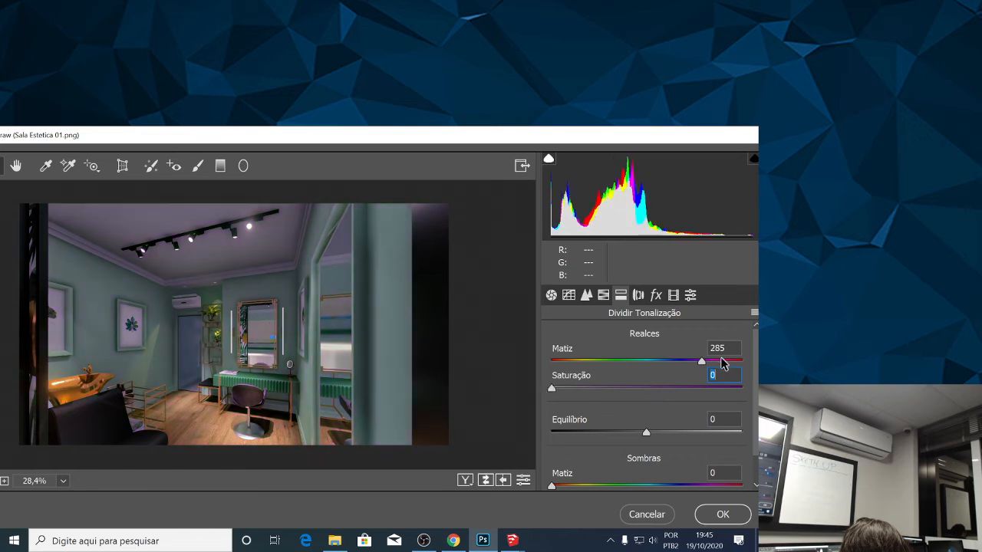
drag(703, 362, 687, 362)
drag(554, 387, 530, 393)
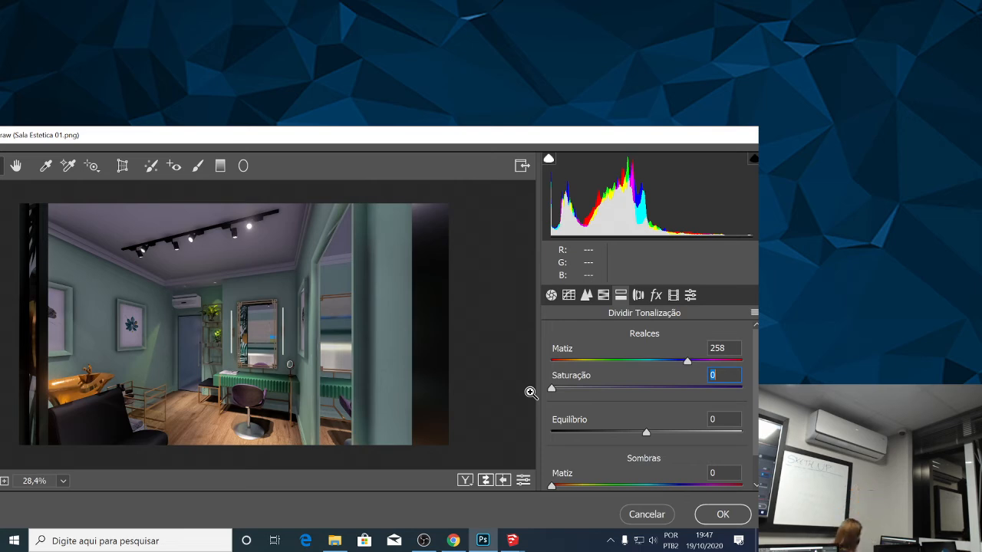
Leave the open Camera Raw session and switch the Windows user with Trocar usuário, repeating the switch once more.
click(3, 546)
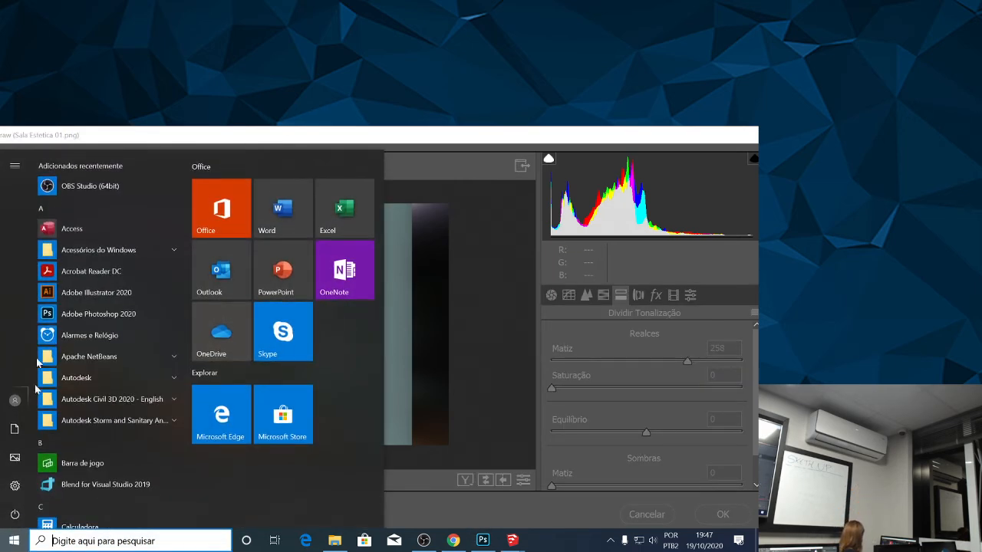
click(5, 411)
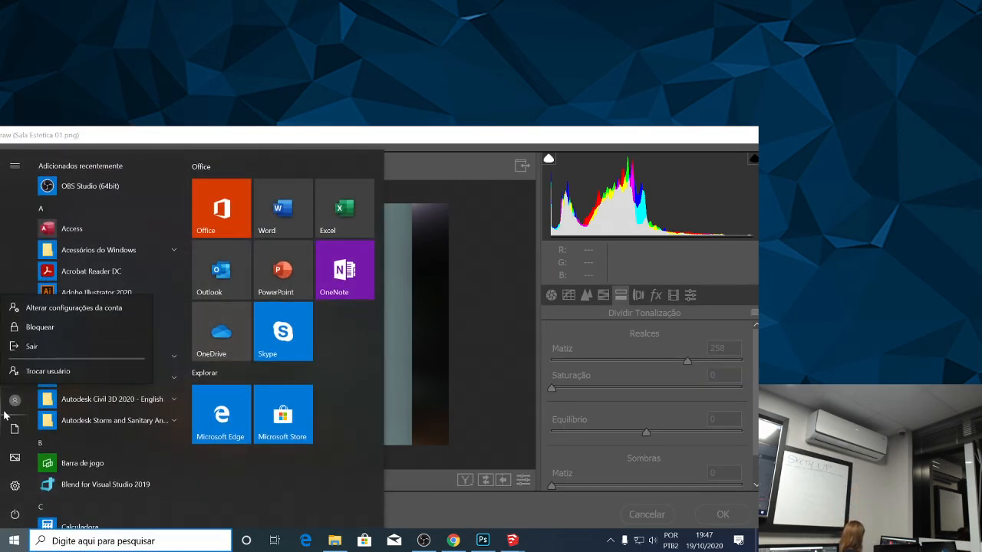
click(38, 372)
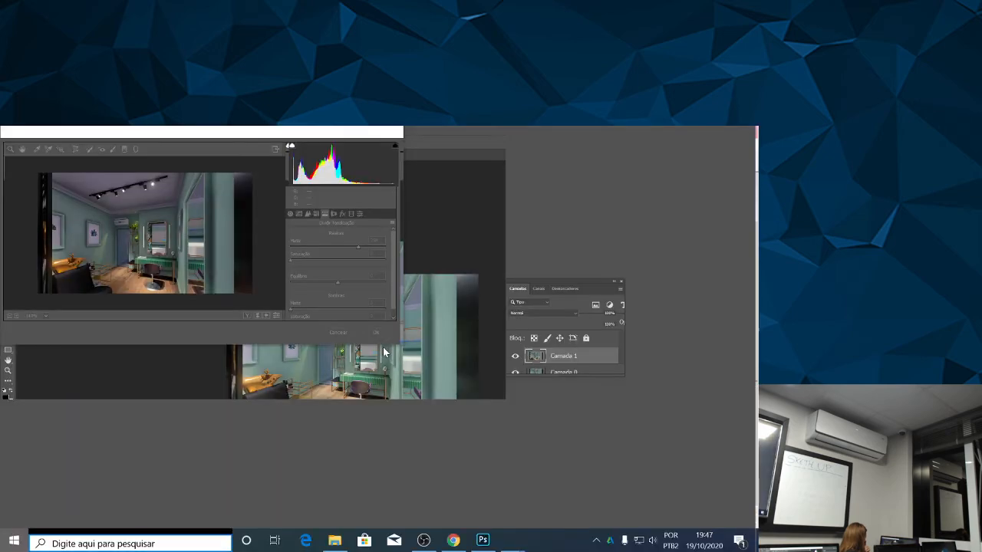
key(super)
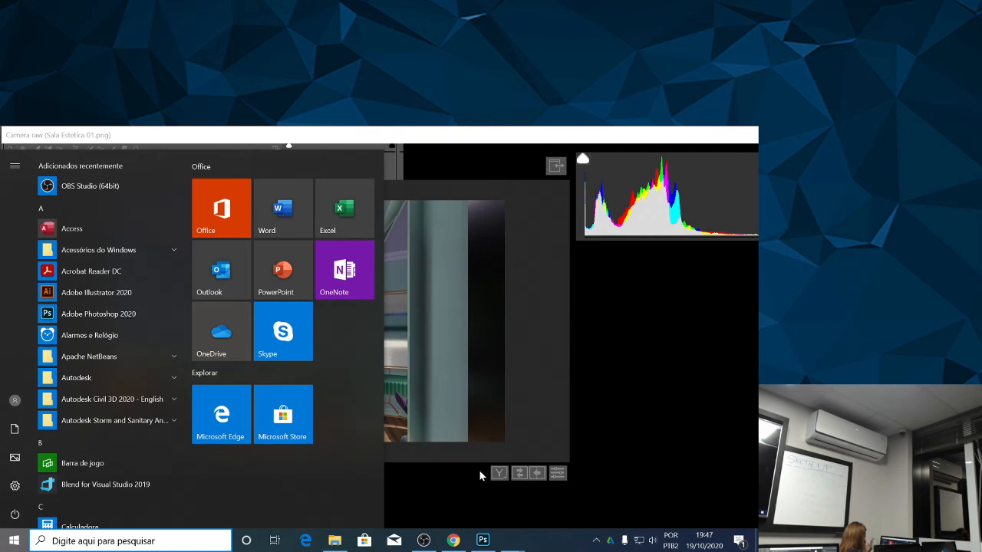
click(15, 398)
click(15, 398)
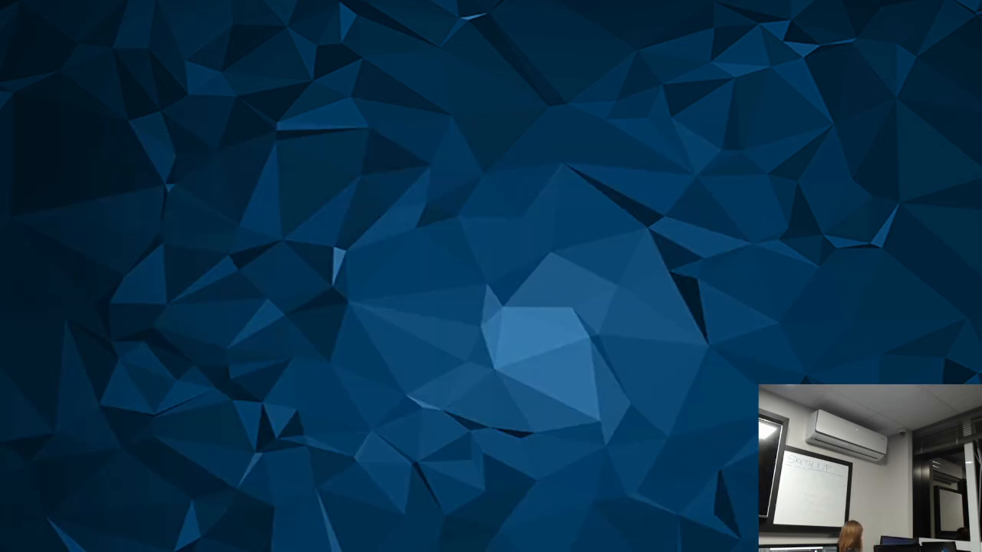
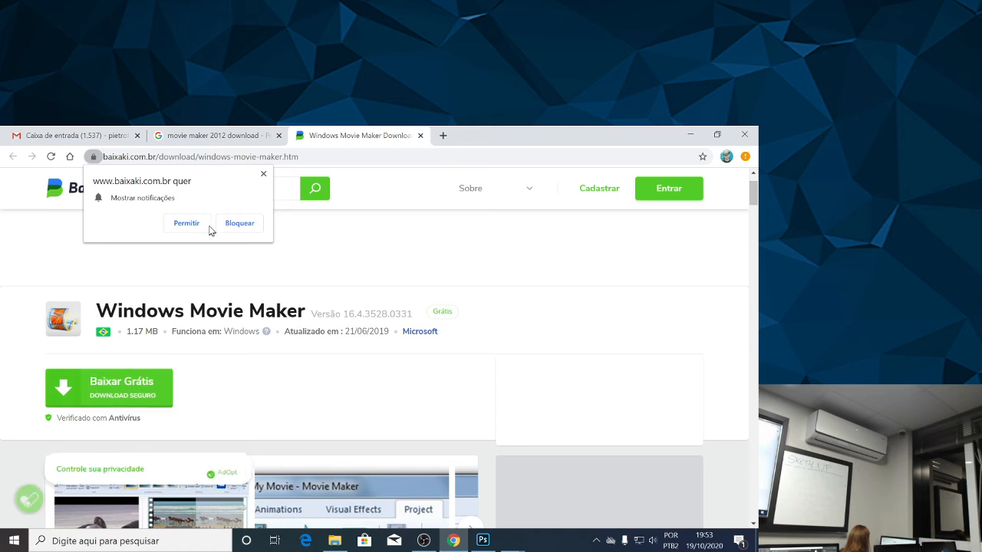
Download the Windows Movie Maker installer from Baixaki, blocking the site's notifications and accepting its cookies.
click(239, 223)
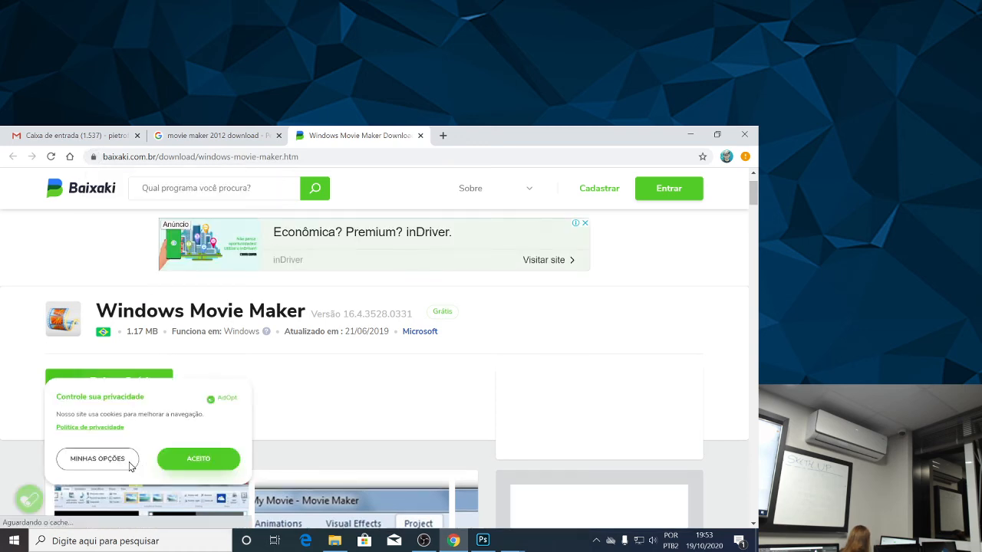
click(185, 459)
click(122, 380)
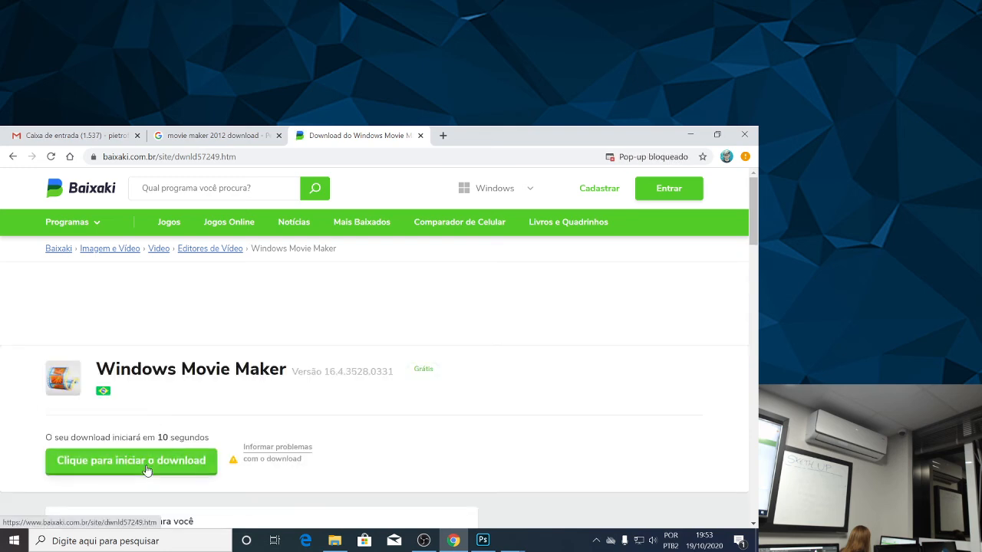
click(147, 465)
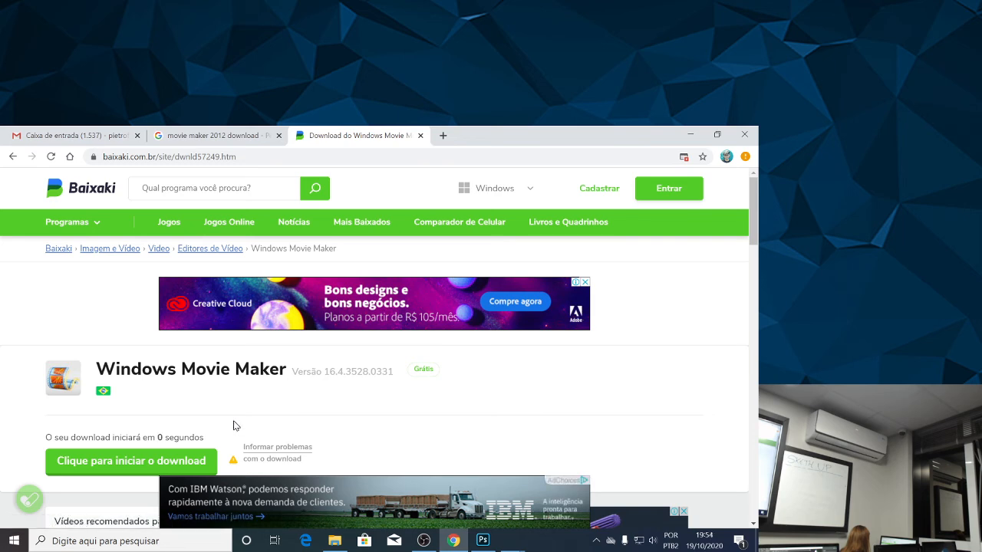
click(115, 462)
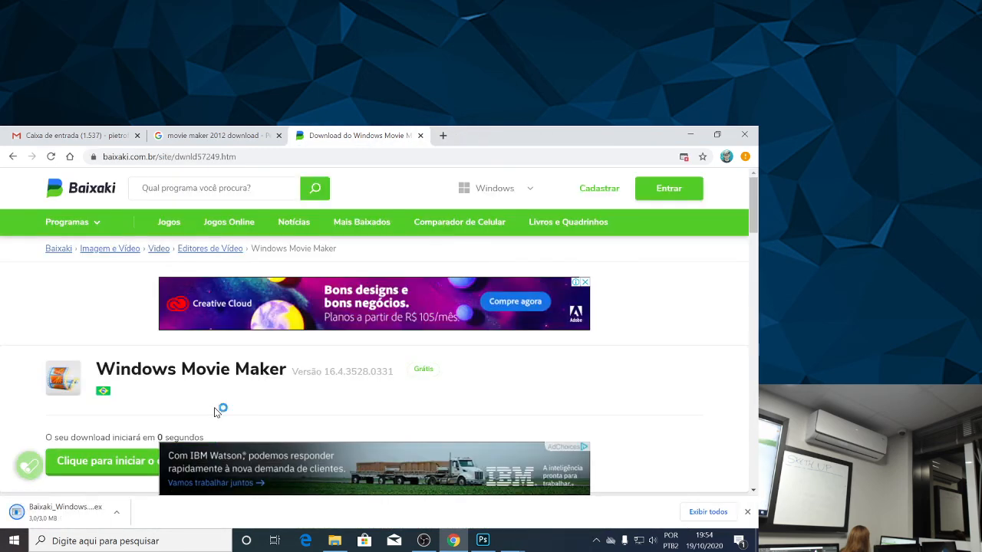
Close the Baixaki download page and run the downloaded Windows Movie Maker installer, allowing it through the security warning.
click(421, 136)
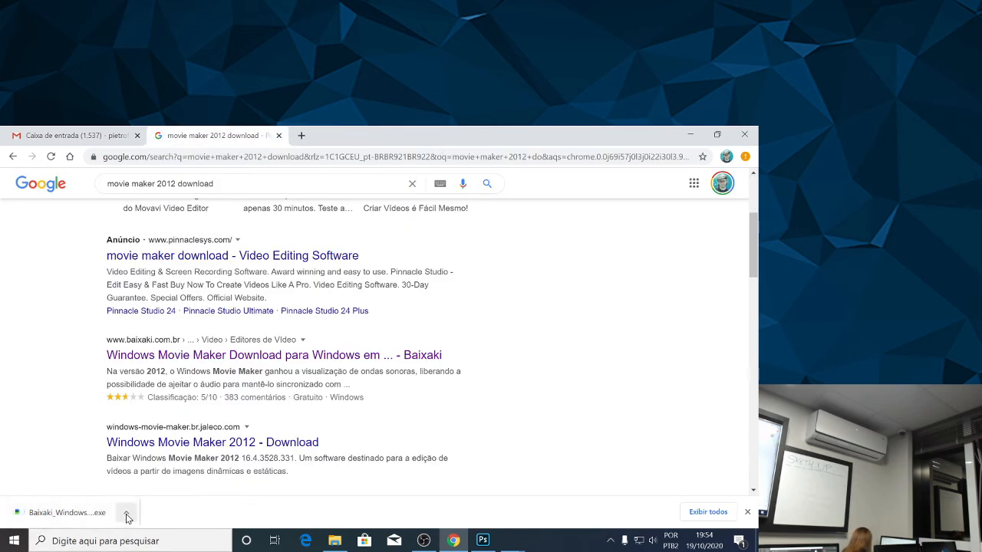
click(126, 518)
click(162, 438)
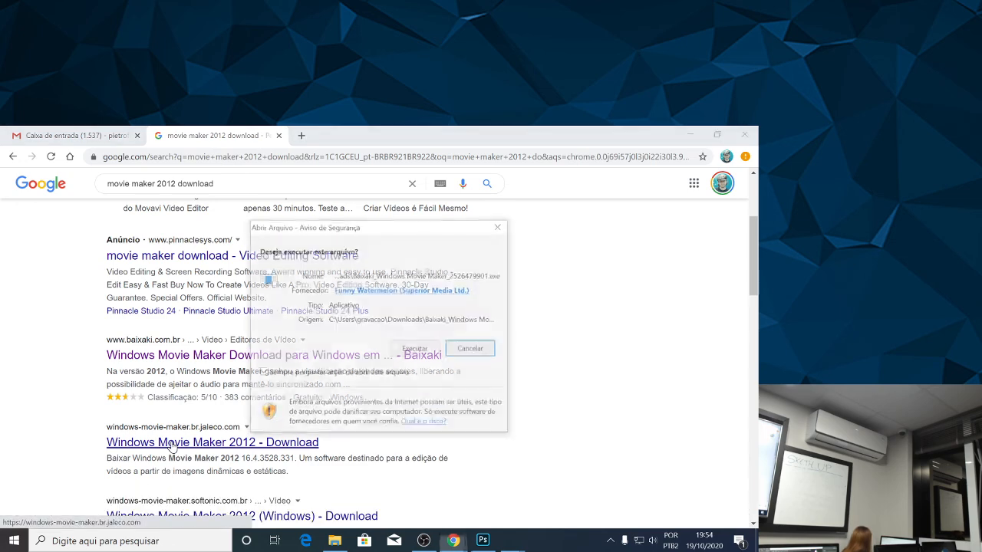
click(400, 352)
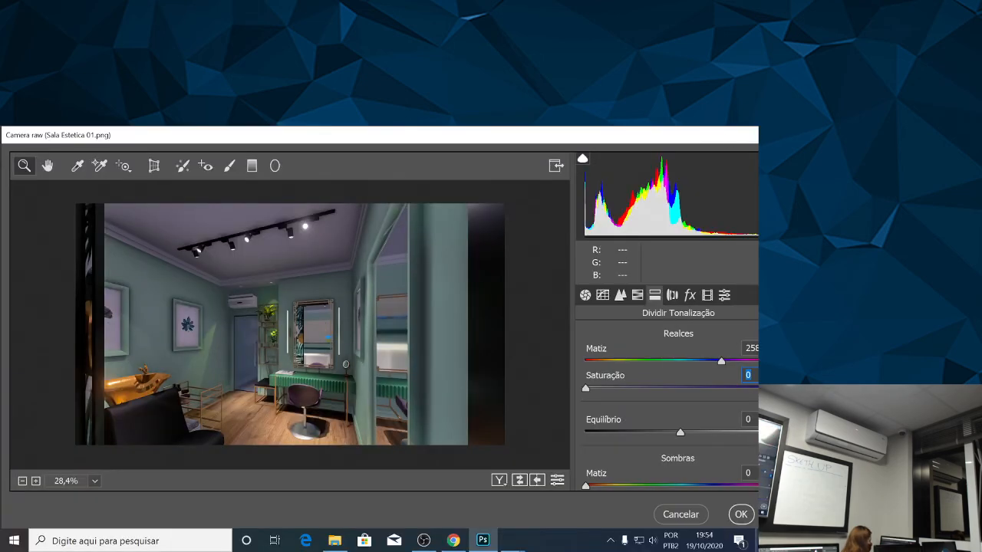
Return to the Chrome search results and open the Jaleco result "Windows Movie Maker 2012 - Download".
key(super+d)
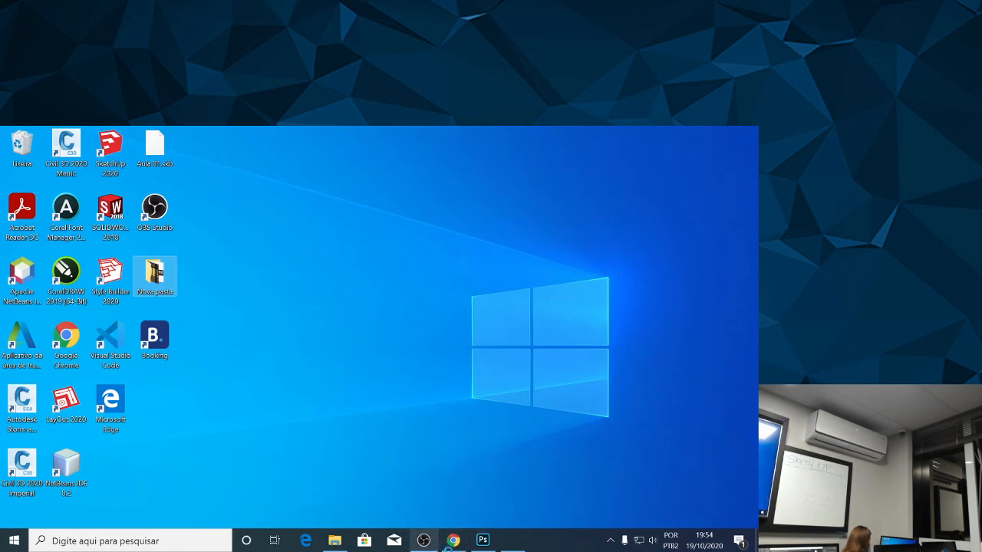
click(454, 548)
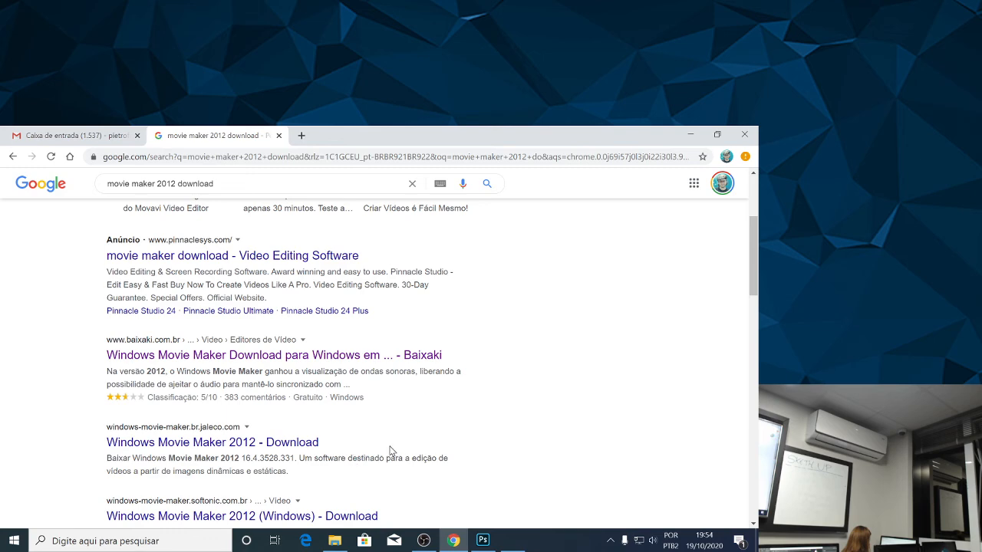
click(293, 446)
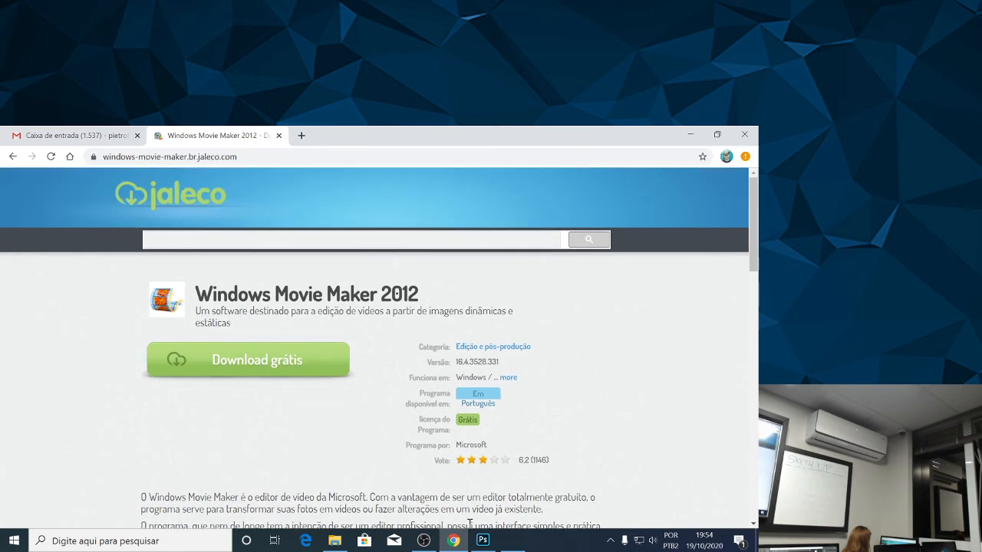
Complete the Baixaki download manager for Windows Movie Maker, accepting the Opera offer, and start its setup wizard.
click(513, 541)
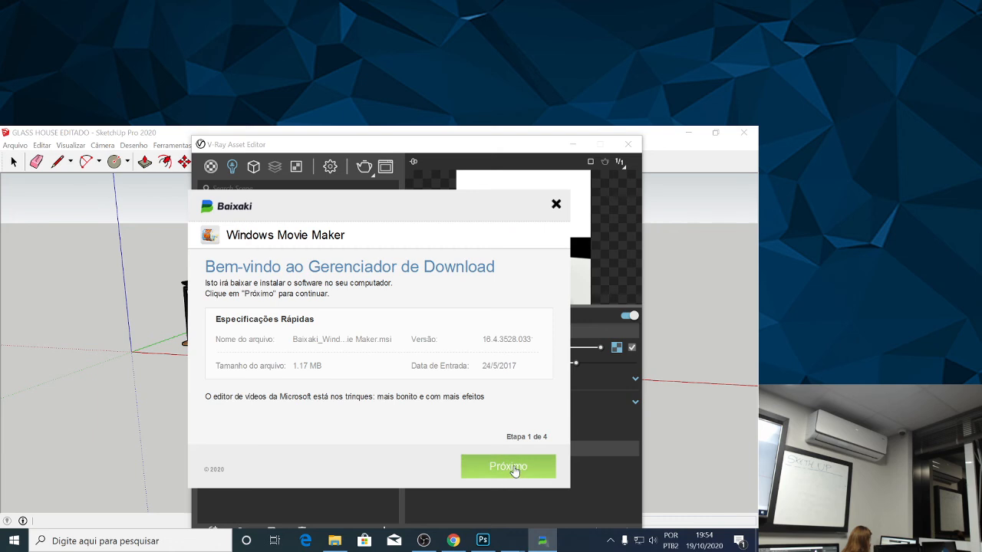
click(514, 470)
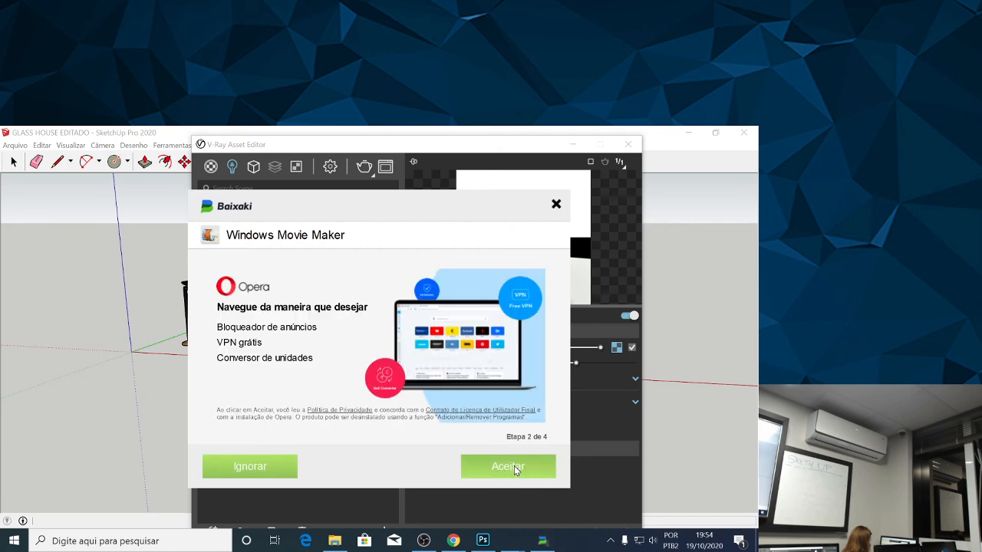
click(504, 471)
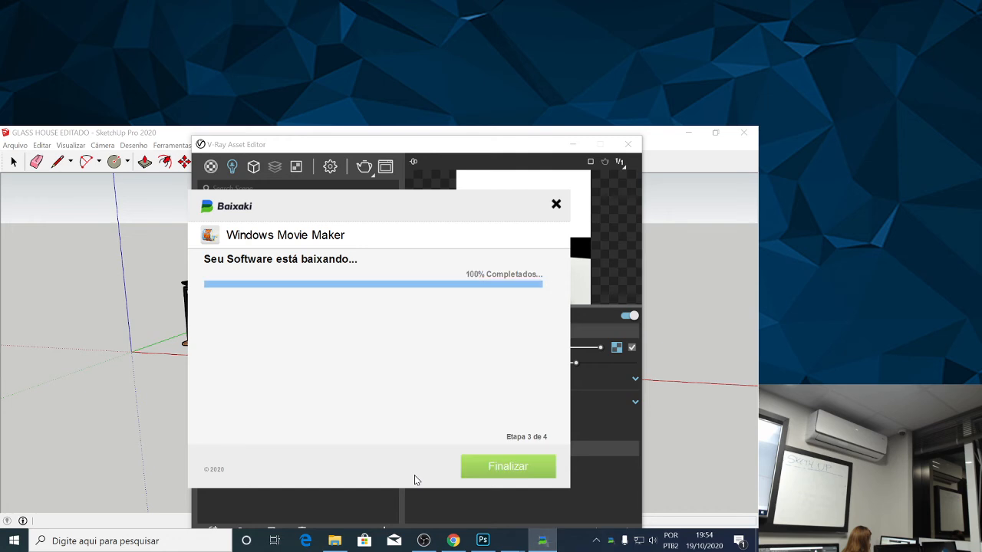
click(504, 467)
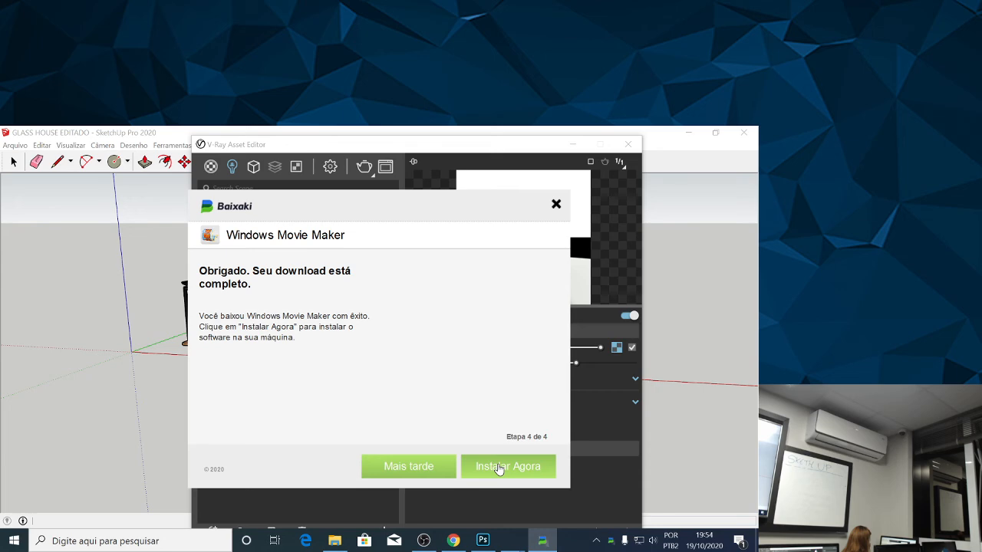
click(500, 466)
click(445, 427)
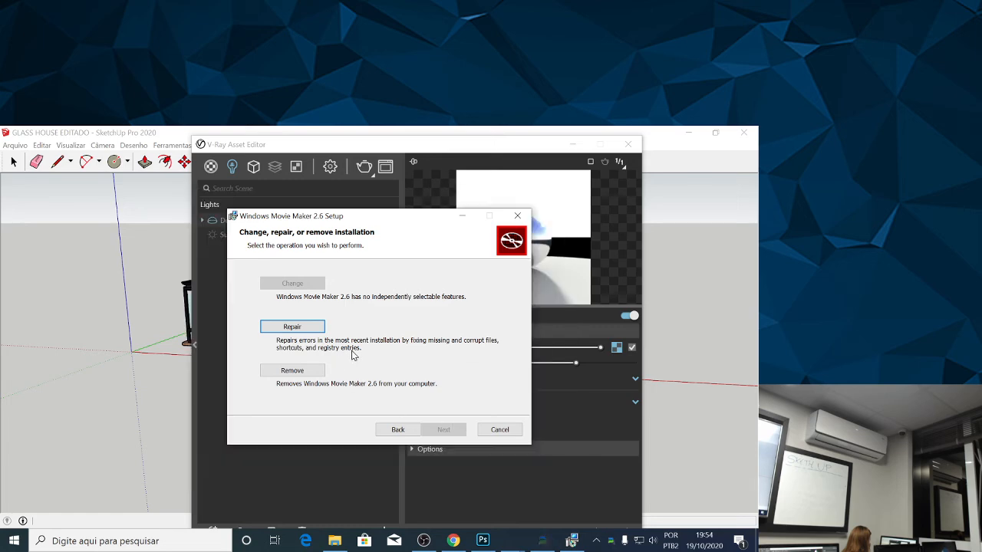
Remove Windows Movie Maker 2.6 from the computer with its setup wizard and finish the wizard.
click(313, 369)
click(451, 429)
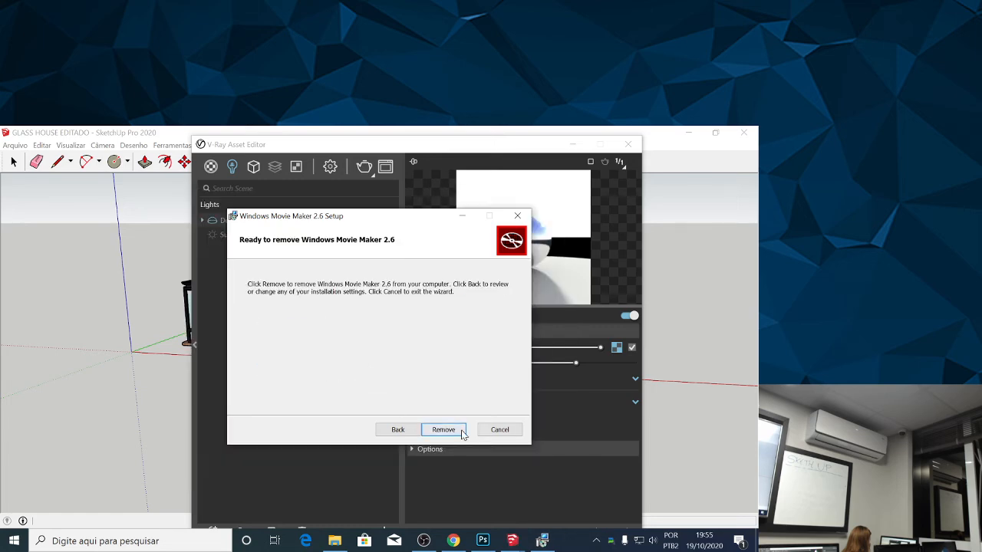
click(454, 541)
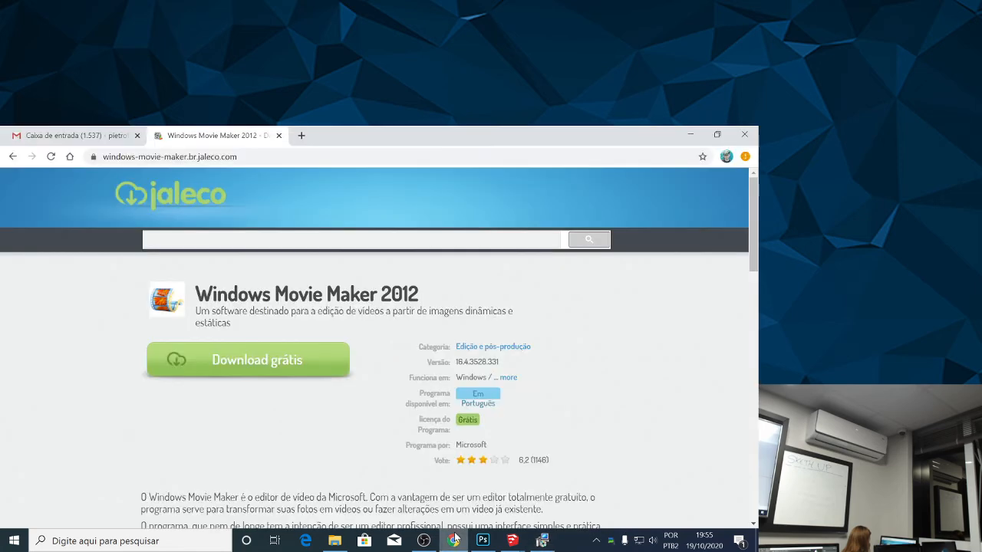
click(456, 538)
click(448, 429)
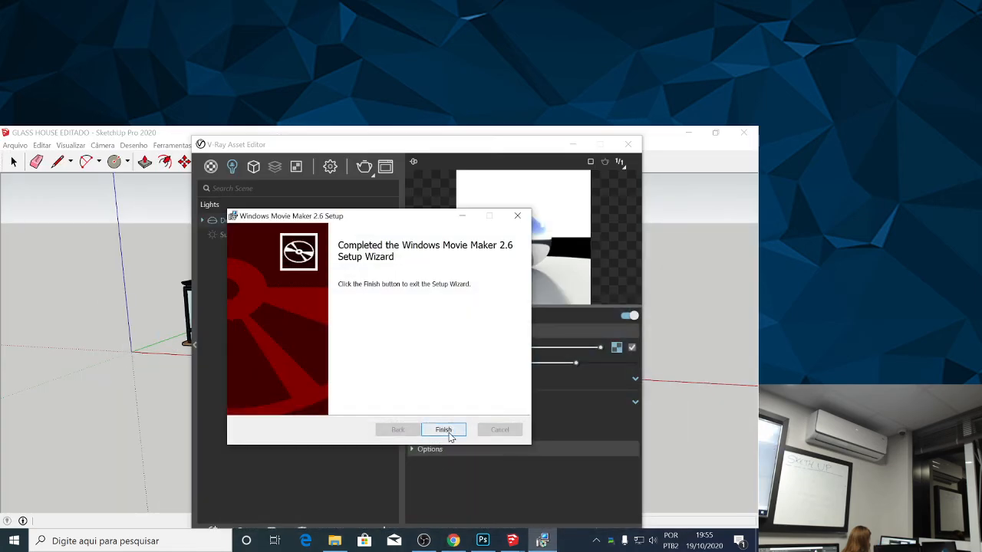
Start the free download on the Jaleco page in Chrome, then run the offered EasyAdBlocker.exe and install it, accepting the license.
click(452, 540)
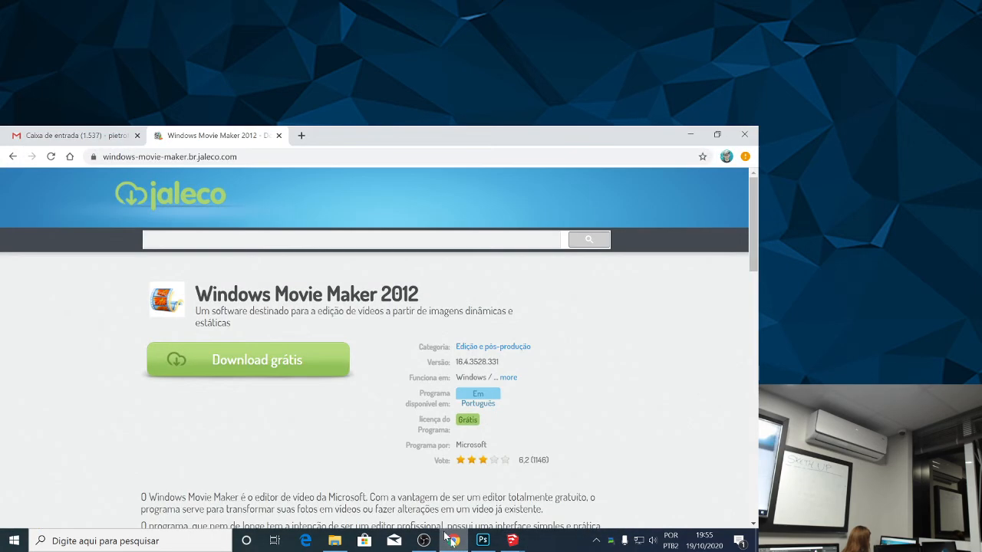
click(231, 368)
click(401, 461)
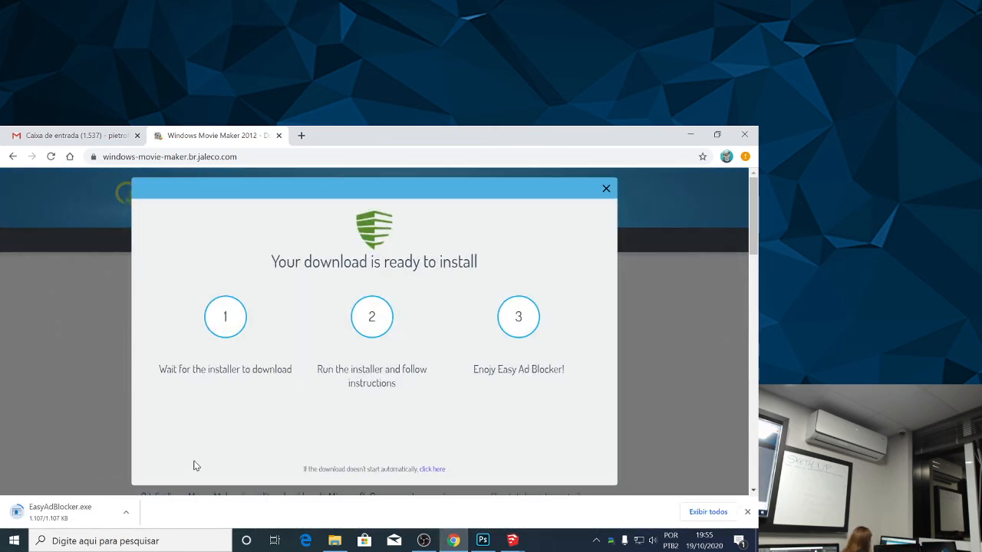
click(124, 515)
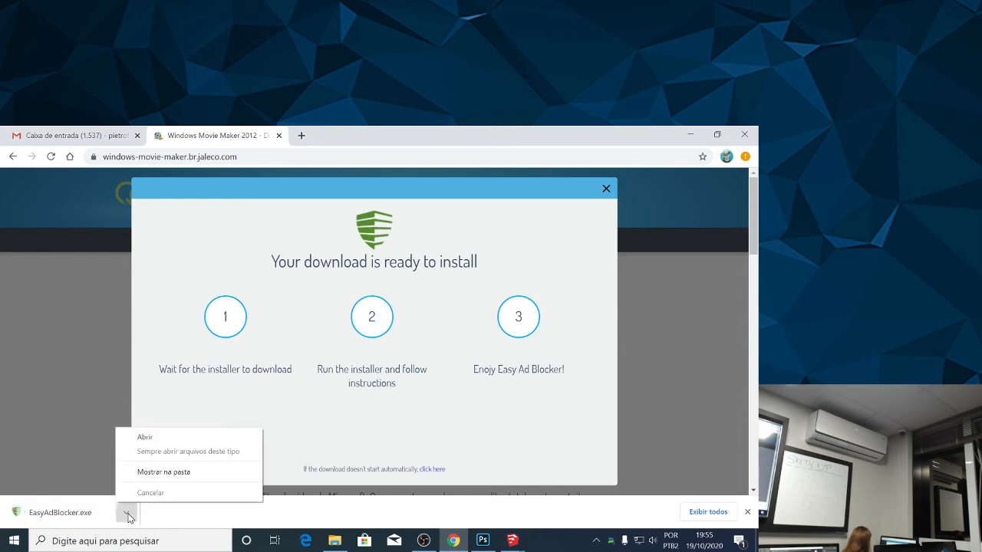
click(182, 439)
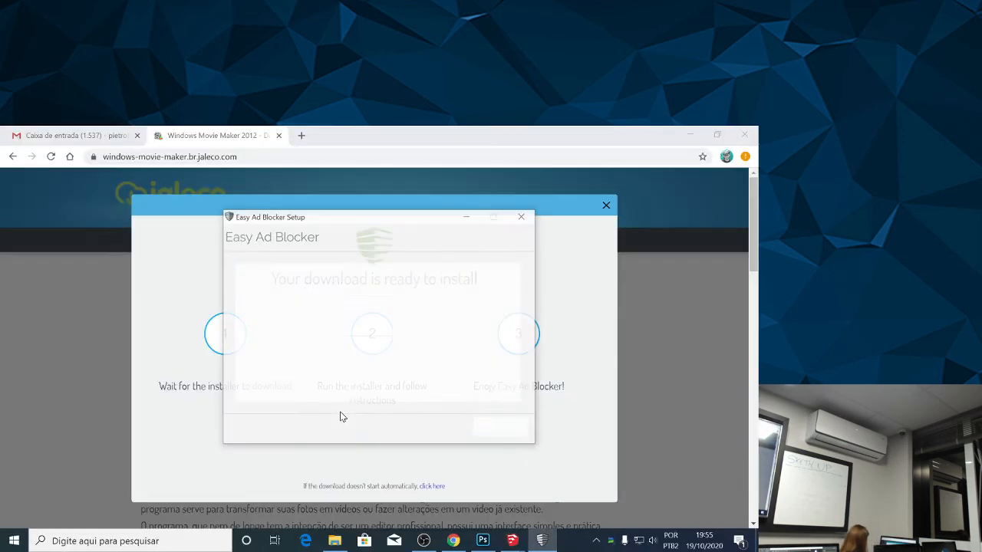
click(495, 431)
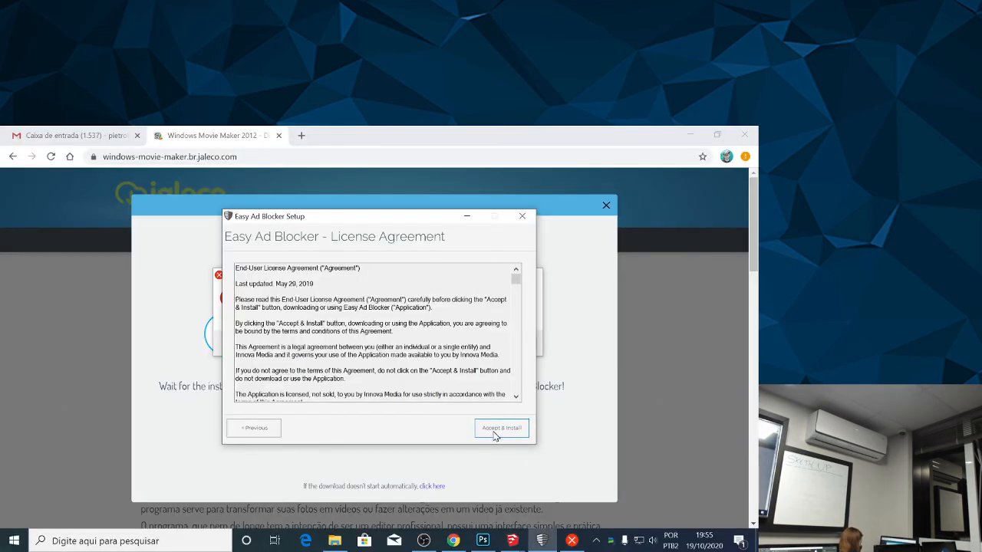
click(492, 429)
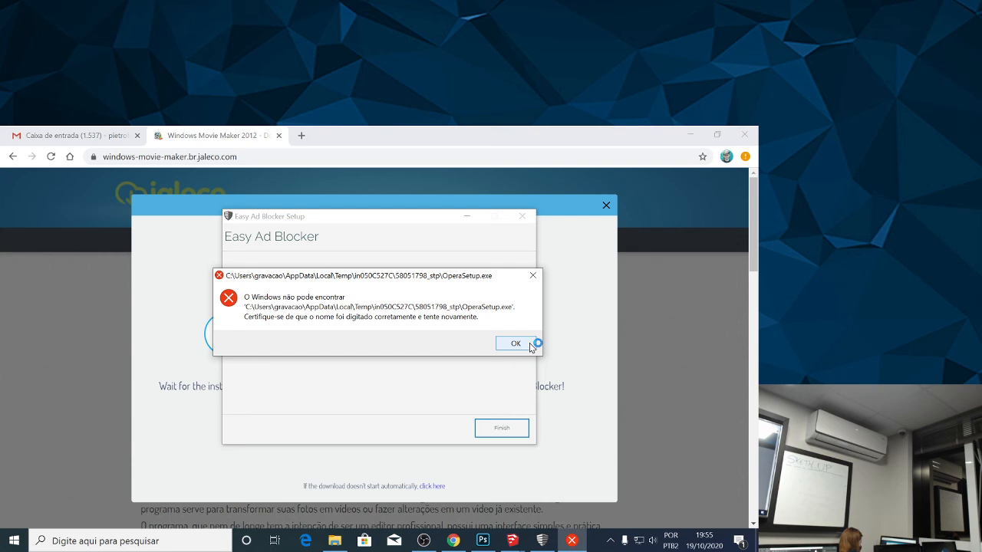
Dismiss the OperaSetup.exe error, close the Edge window and the Easy Ad Blocker pop-up, and return to the Movie Maker 2012 page.
click(531, 347)
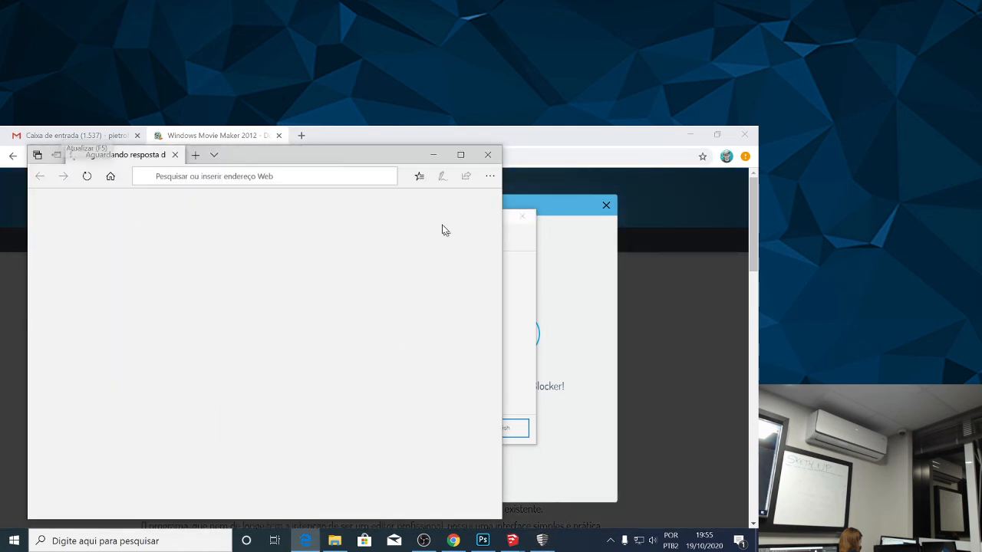
click(488, 154)
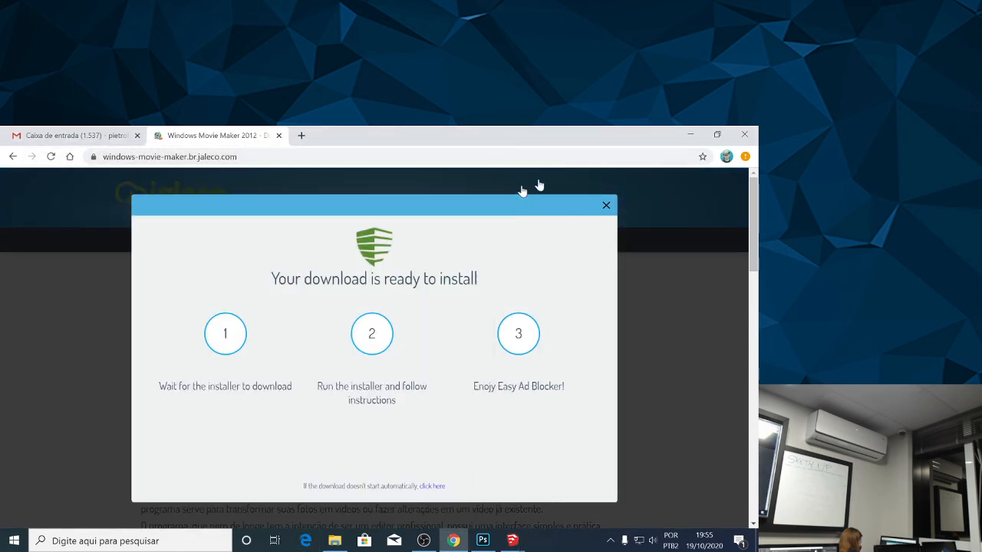
click(606, 204)
click(92, 135)
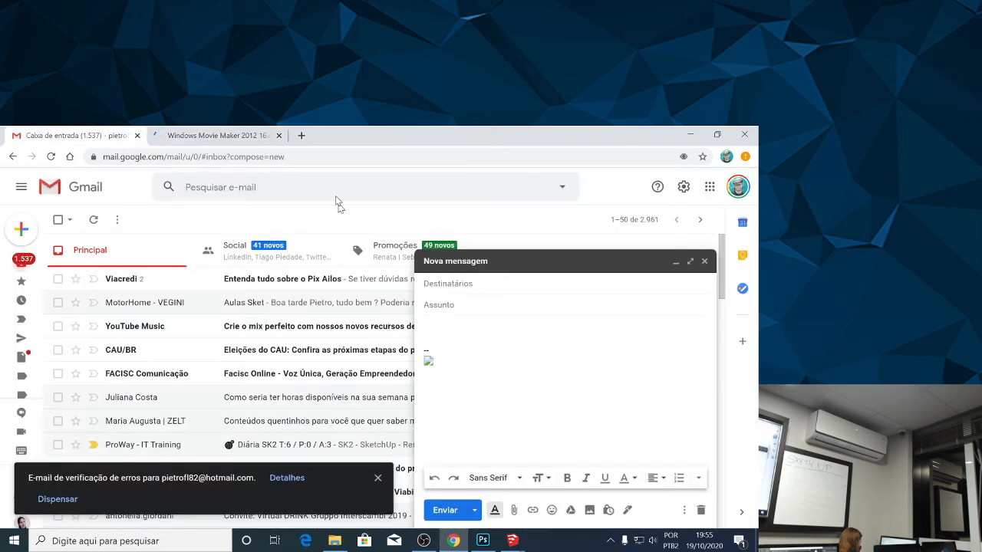
click(215, 135)
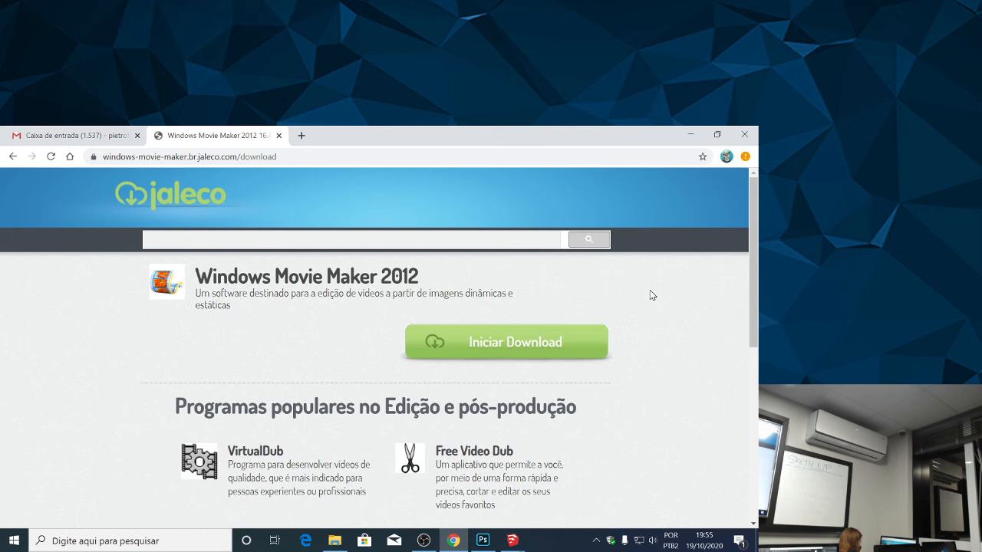
Download the Windows Movie Maker 2012 installer from Jaleco and run it, allowing it through the security warning.
click(481, 340)
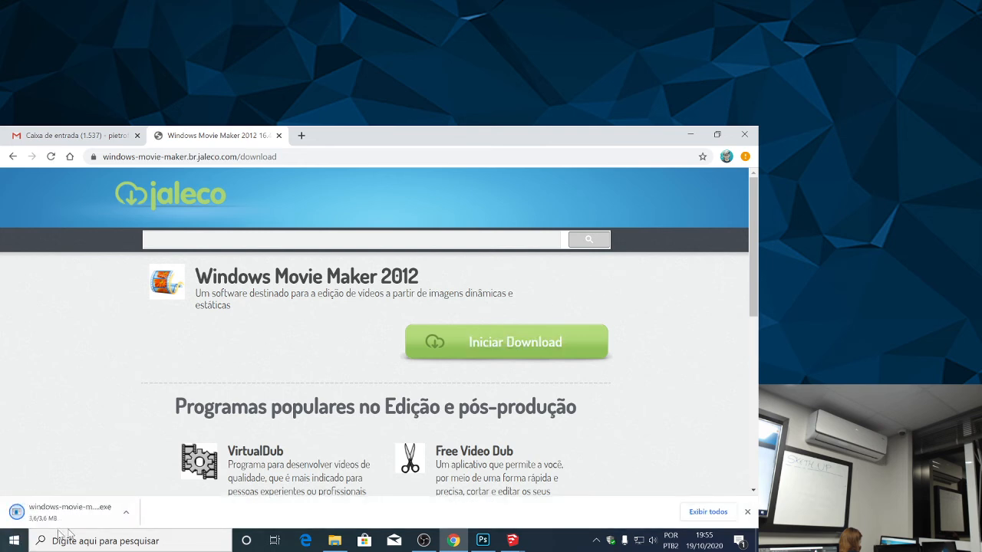
click(128, 511)
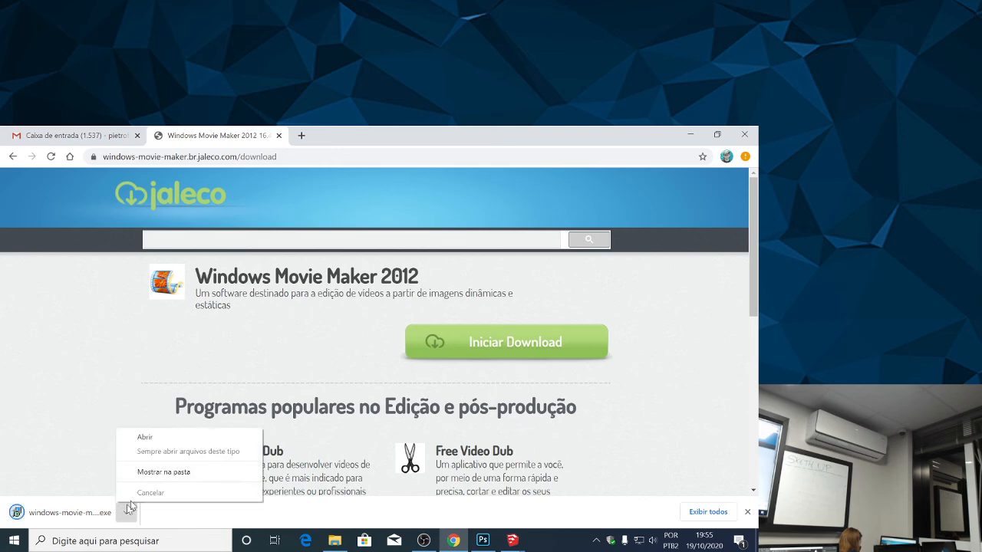
click(163, 438)
click(415, 353)
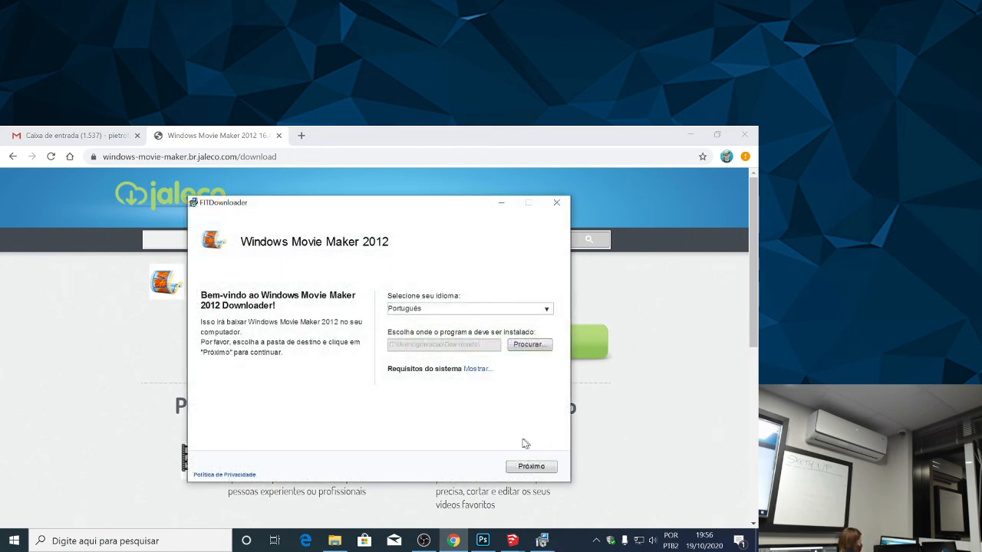
Complete the FITDownloader wizard for Windows Movie Maker 2012, accepting the Opera offer, and start the installation immediately.
click(542, 468)
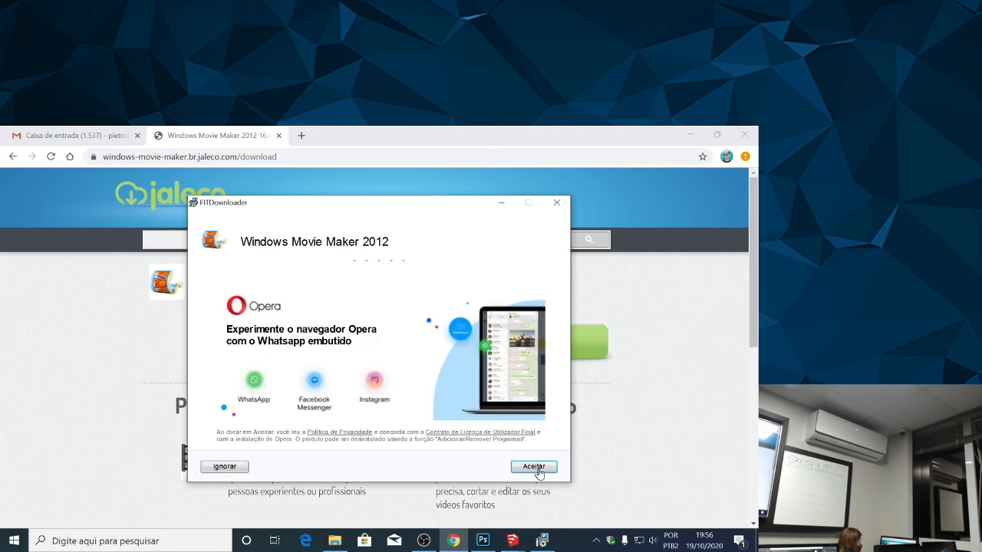
click(540, 469)
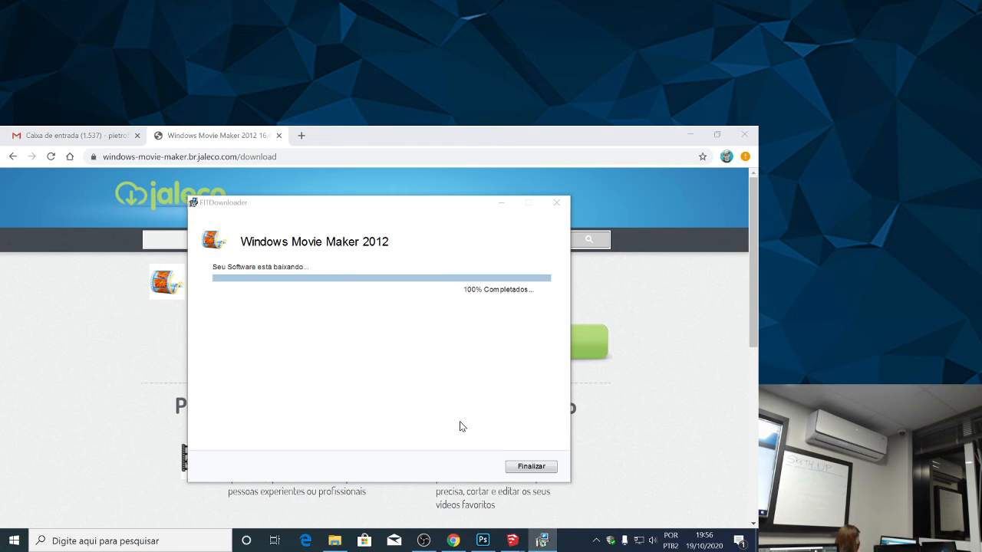
click(520, 469)
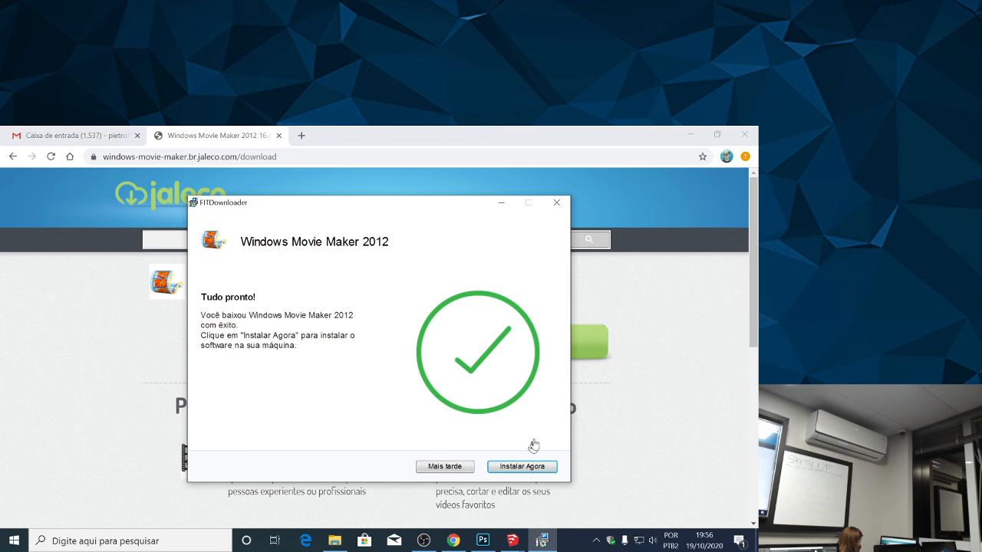
click(525, 465)
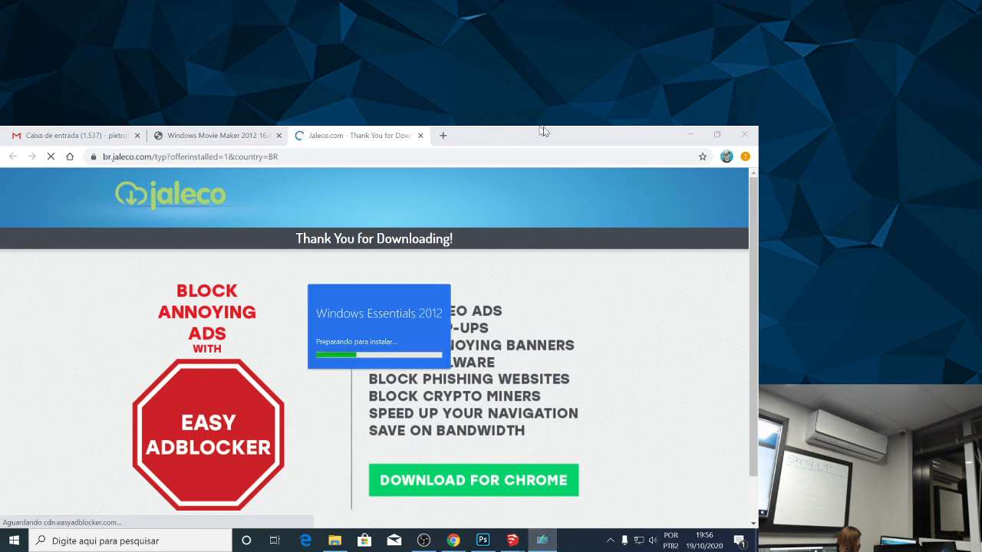
Minimize the Chrome and SketchUp windows while the Windows Essentials 2012 installer prepares.
click(695, 139)
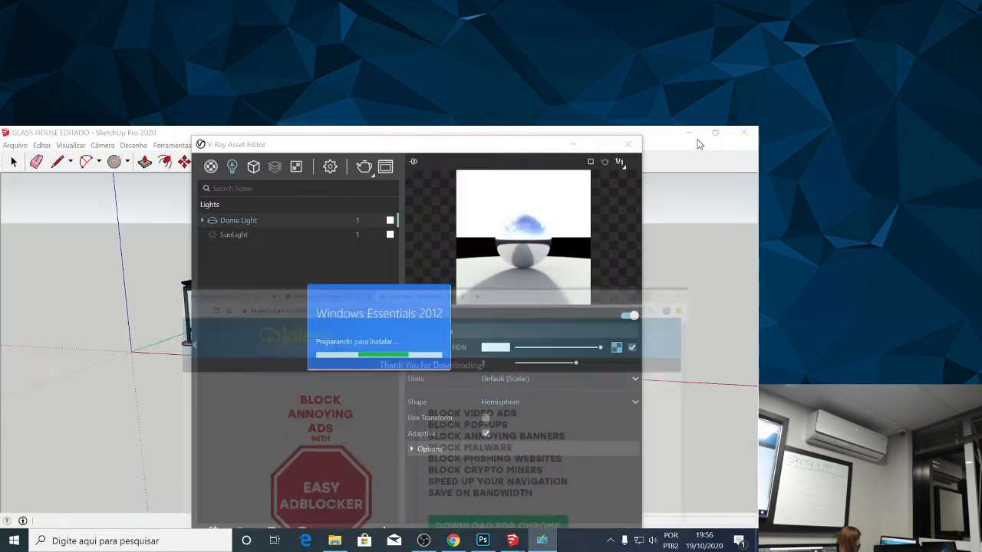
click(688, 134)
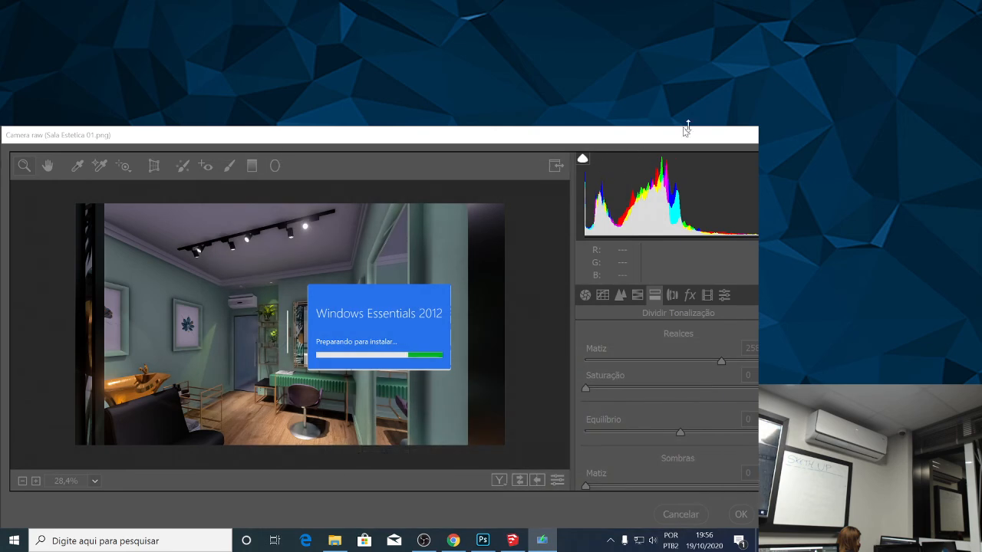
drag(701, 126, 701, 129)
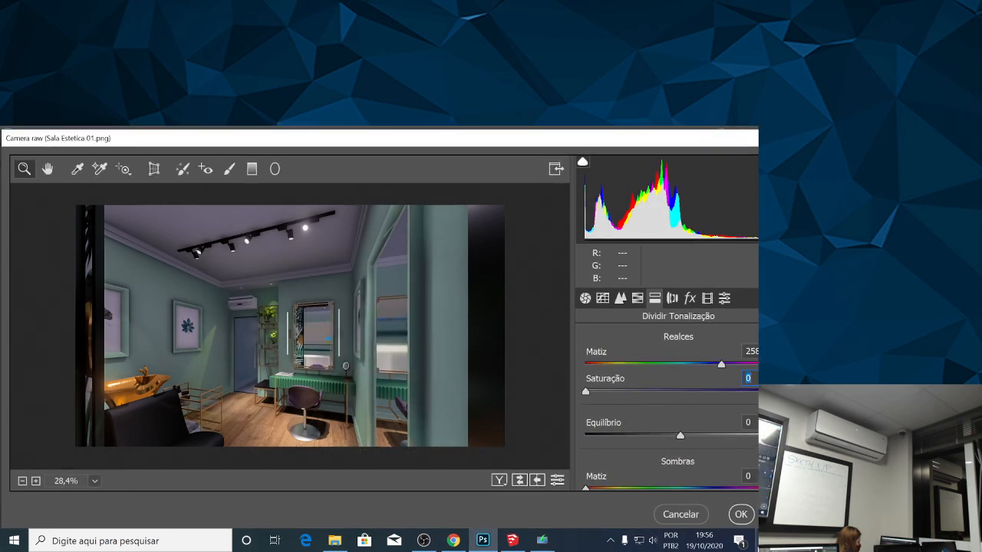
Bring the Windows Essentials 2012 installer back to the front and dismiss the OperaSetup.exe error.
click(482, 541)
click(545, 544)
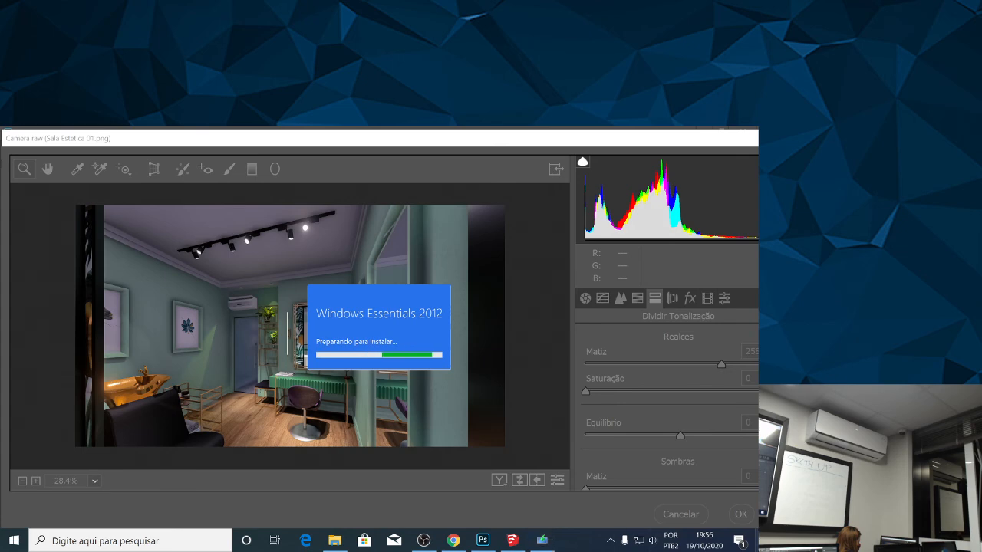
click(548, 550)
click(547, 549)
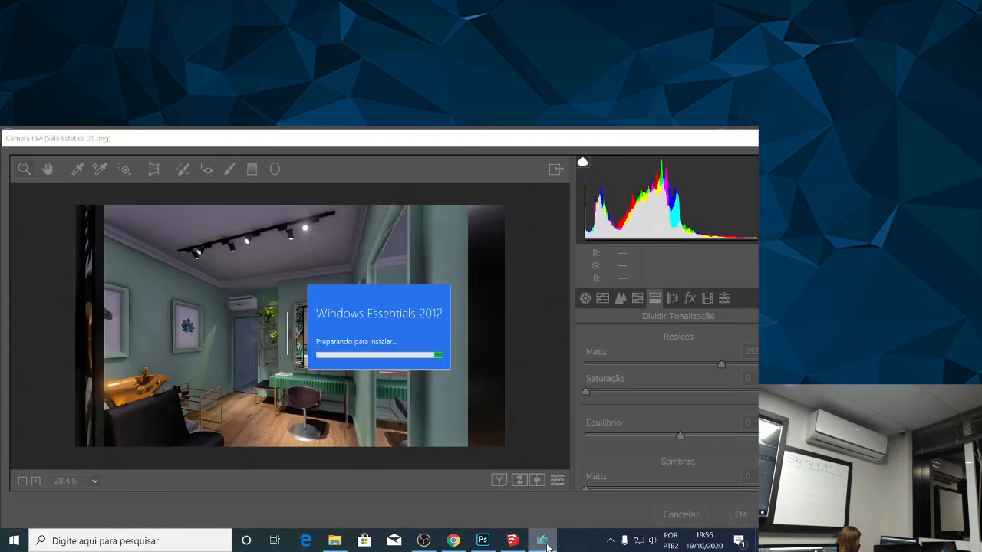
mouse_move(542, 541)
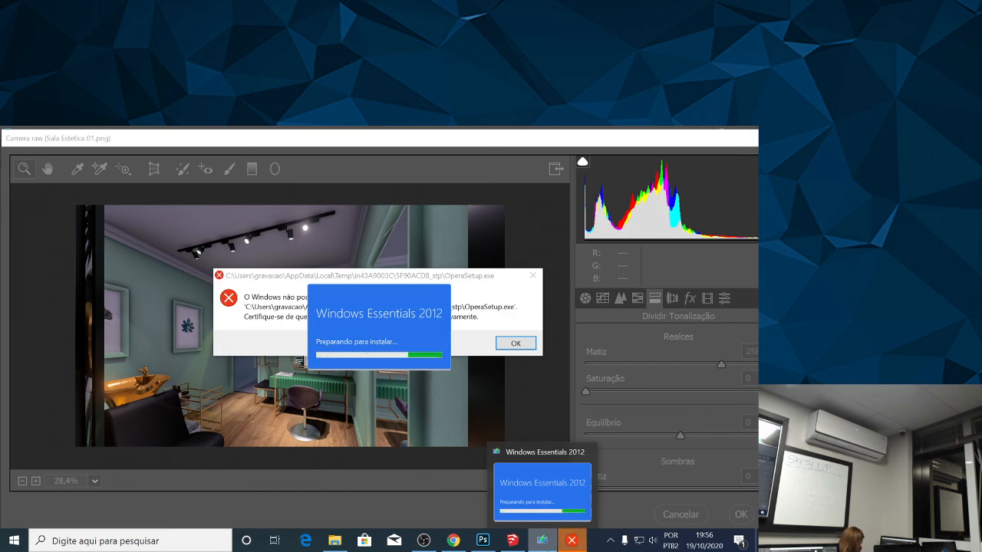
click(480, 318)
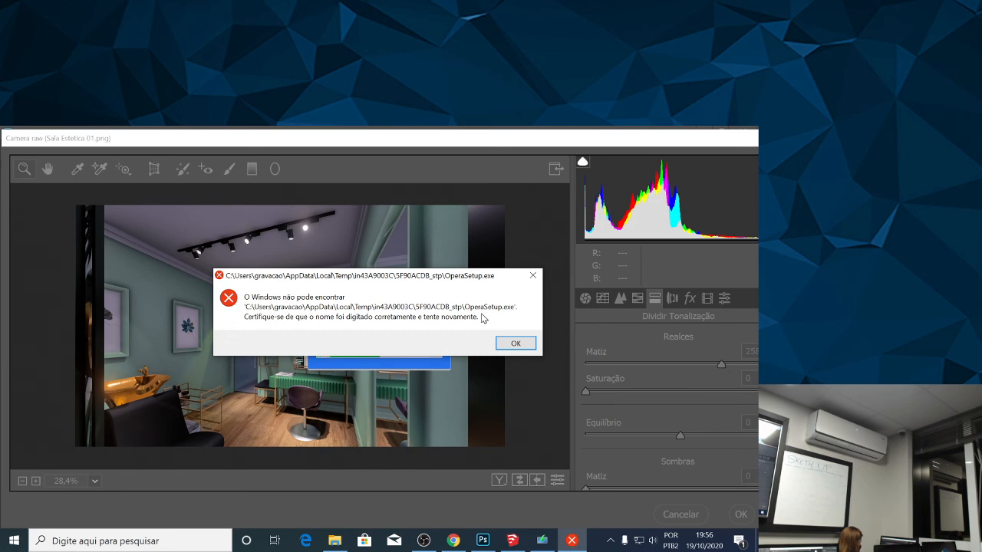
click(515, 344)
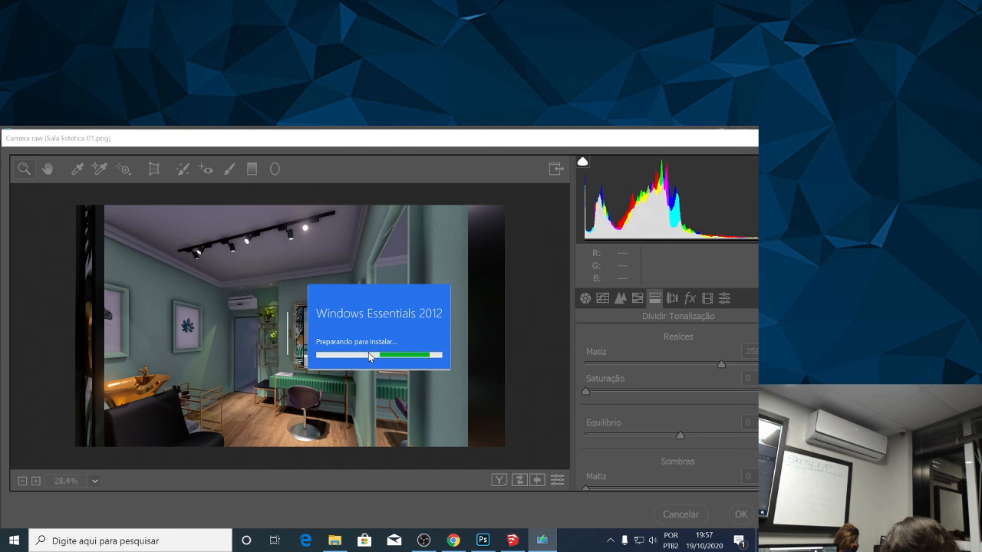
Close the Jaleco "Thank You for Downloading" tab in Chrome and minimize the browser.
click(459, 547)
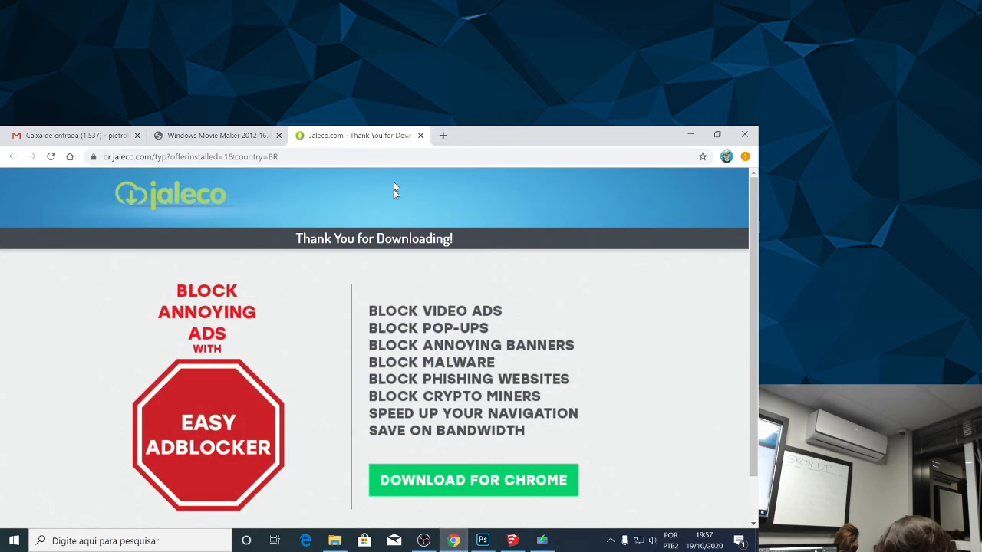
click(420, 136)
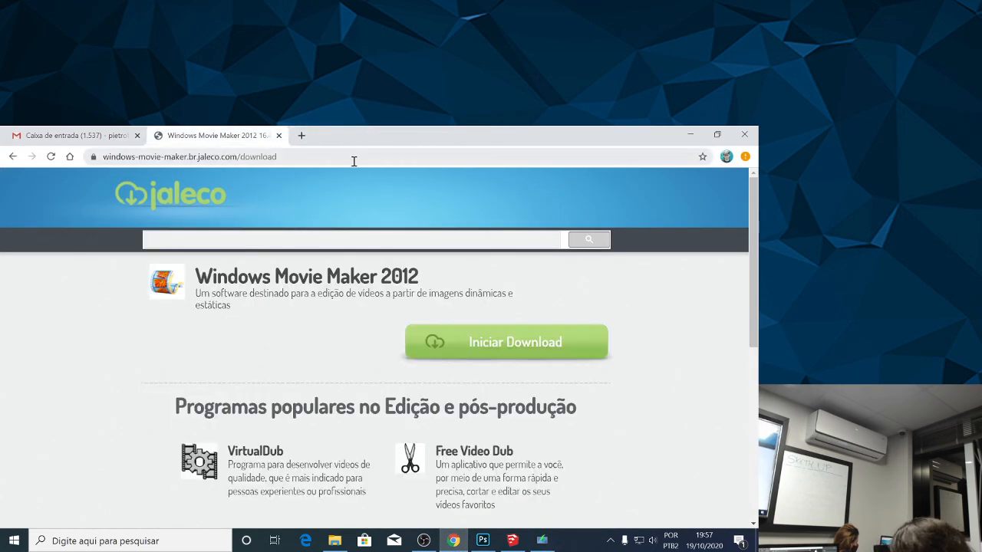
scroll(616, 201, down, 2)
scroll(616, 201, up, 3)
click(717, 134)
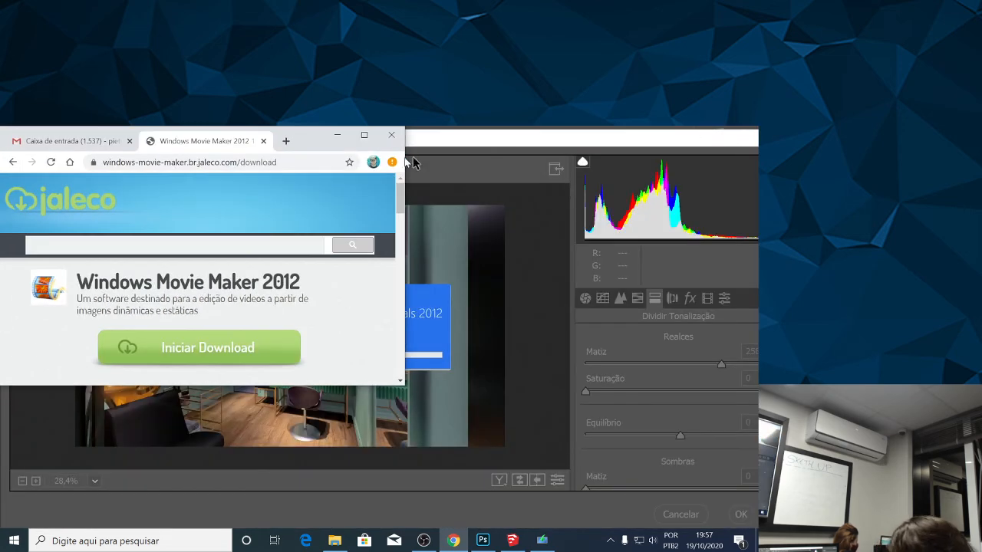
click(357, 136)
click(690, 134)
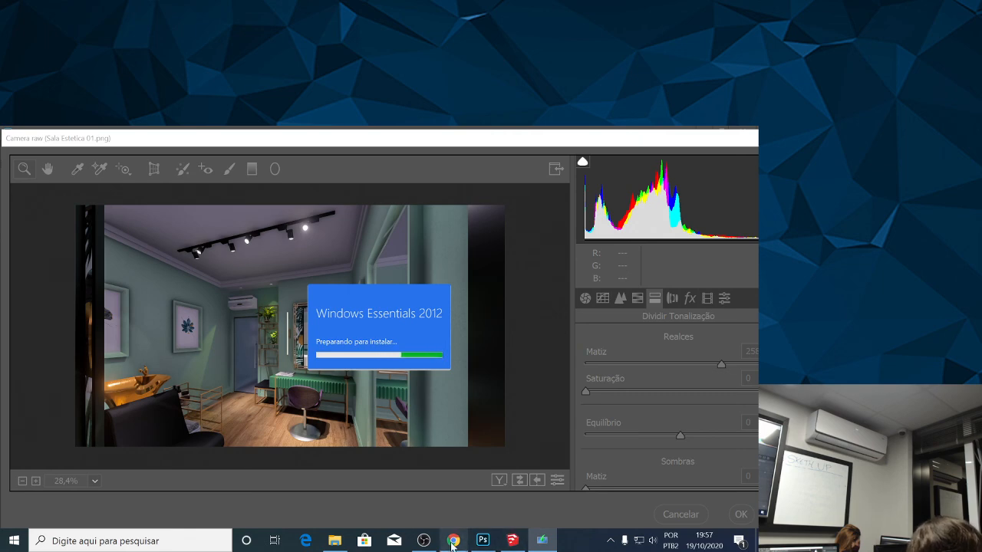
click(453, 540)
click(453, 541)
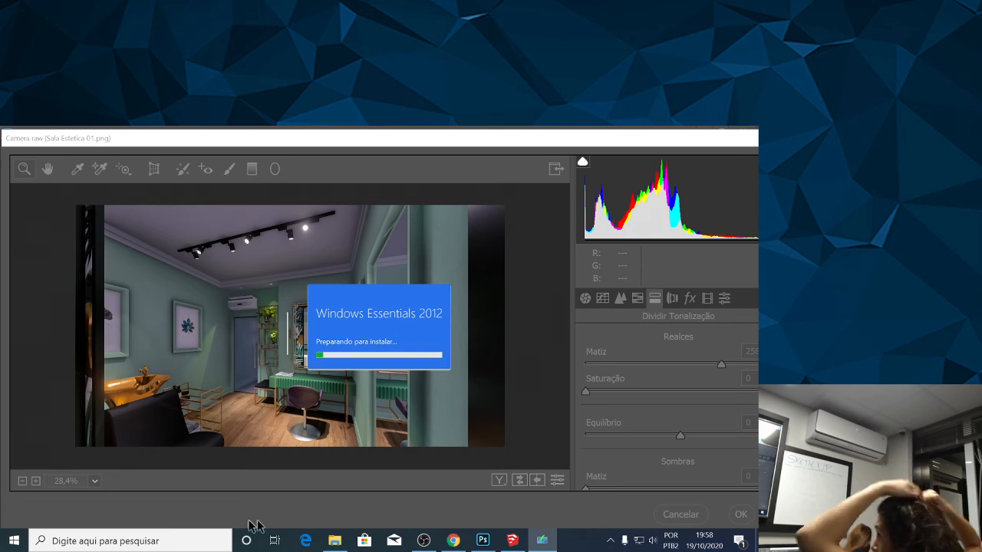
click(335, 541)
click(334, 540)
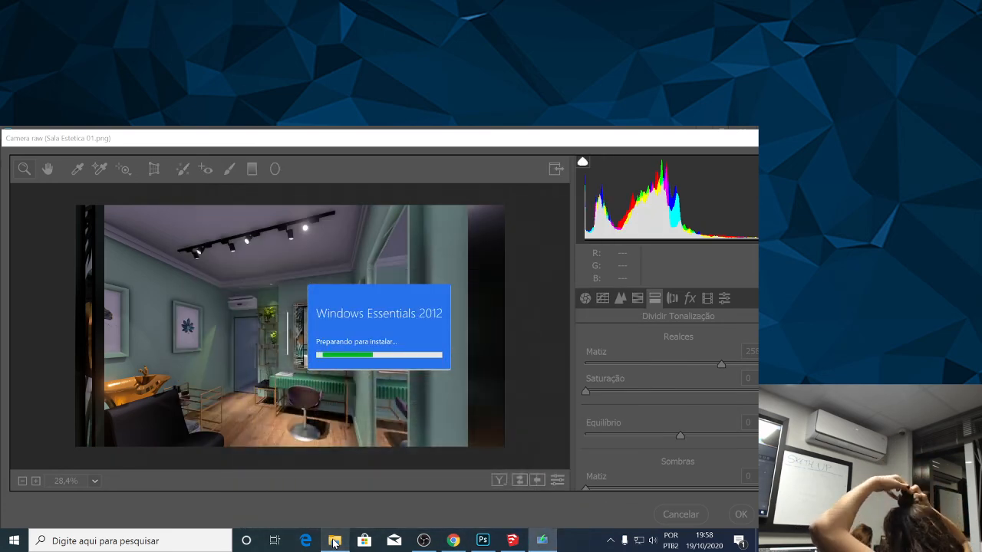
click(453, 540)
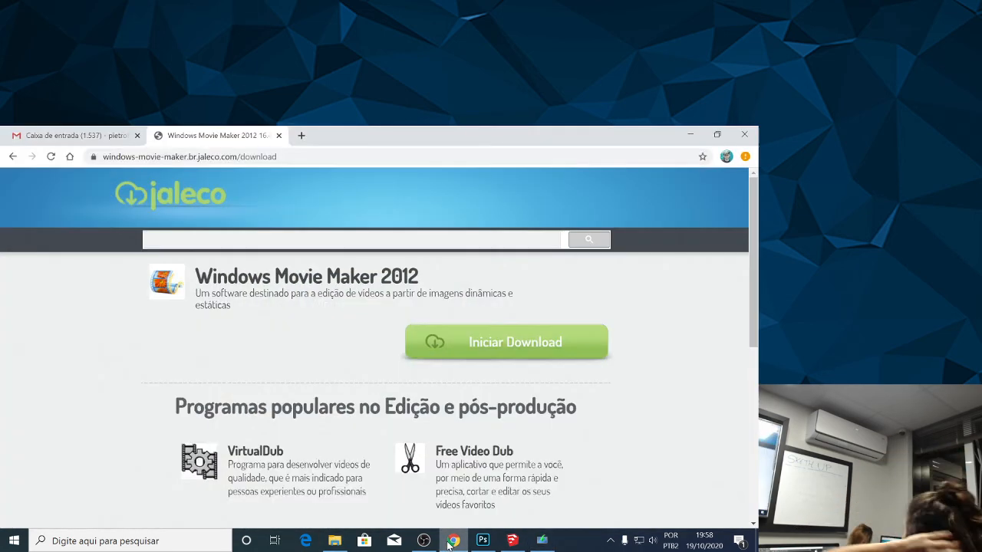
scroll(292, 330, down, 3)
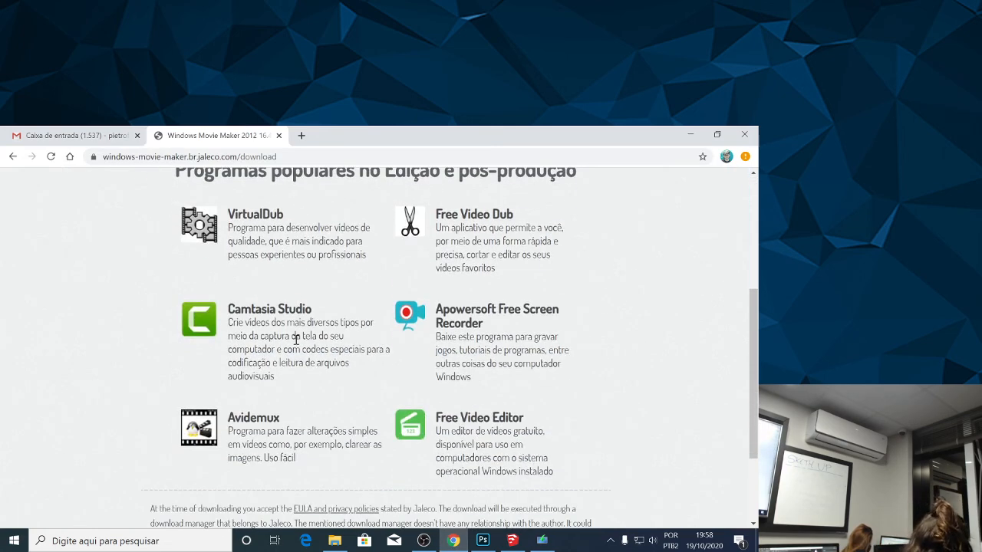
scroll(296, 340, down, 2)
scroll(294, 339, up, 5)
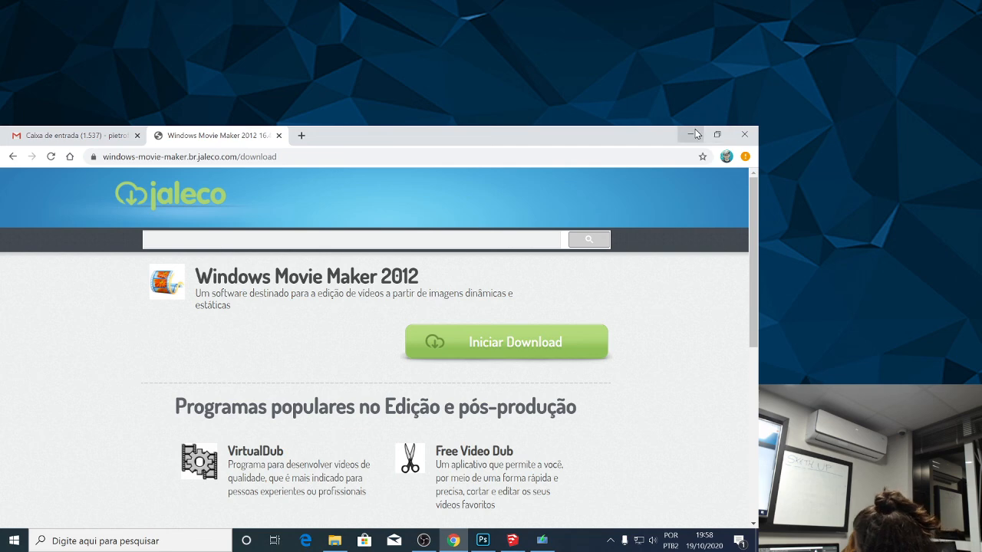
click(693, 134)
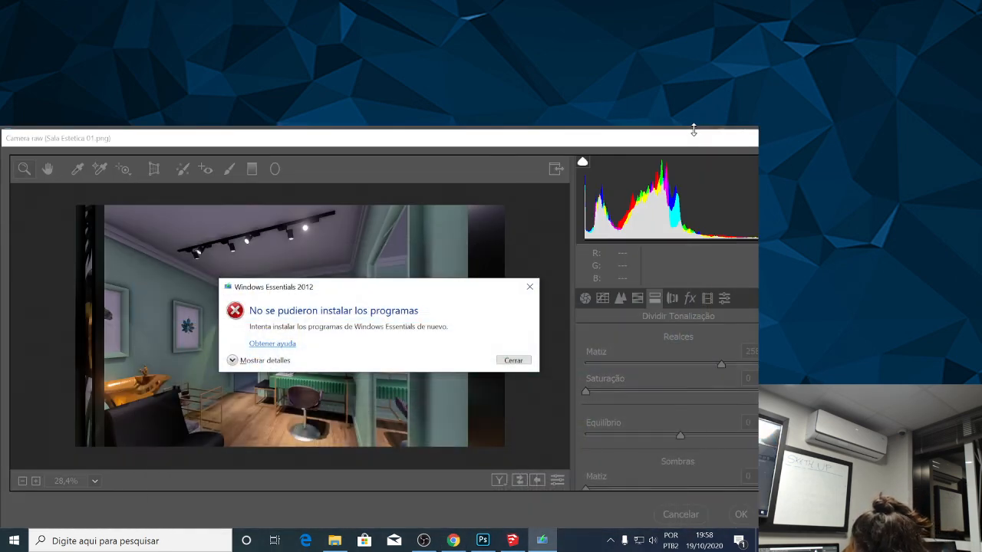
Close the Windows Essentials 2012 error dialog and leave the current Windows session through the account options.
click(509, 361)
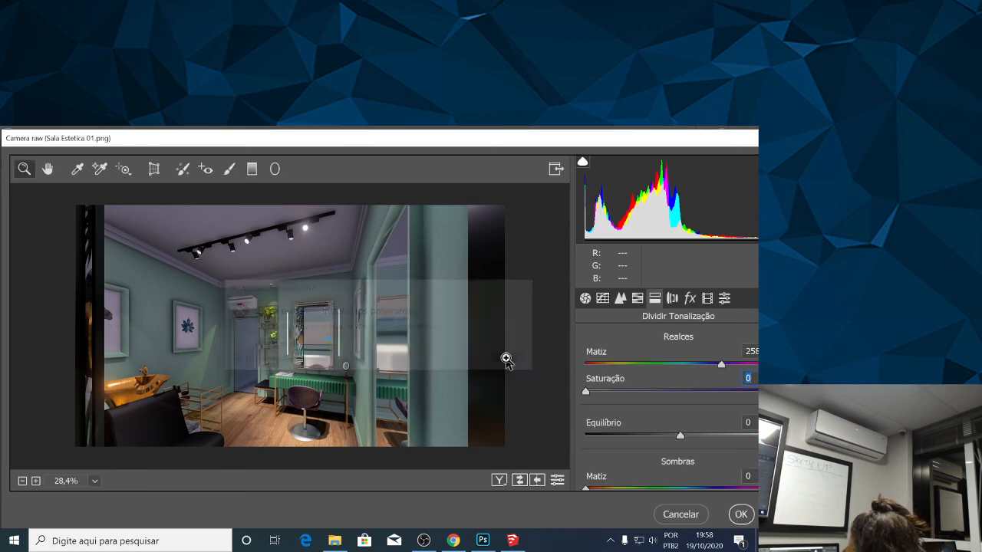
click(14, 541)
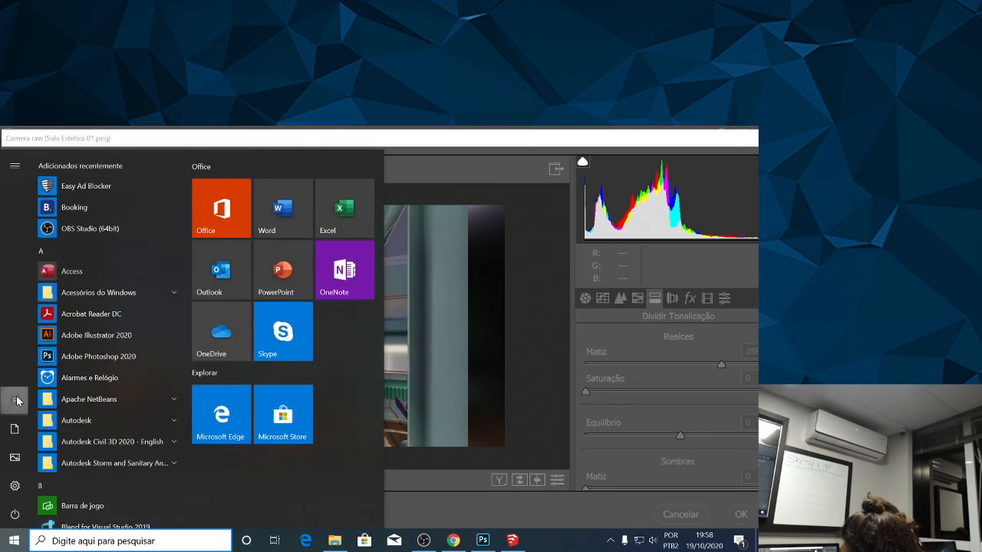
click(17, 400)
click(15, 372)
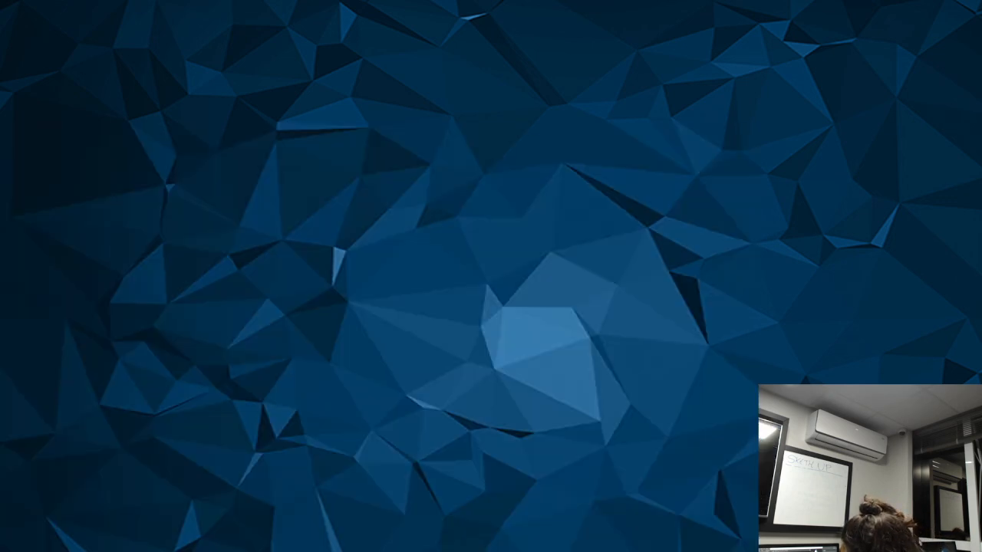